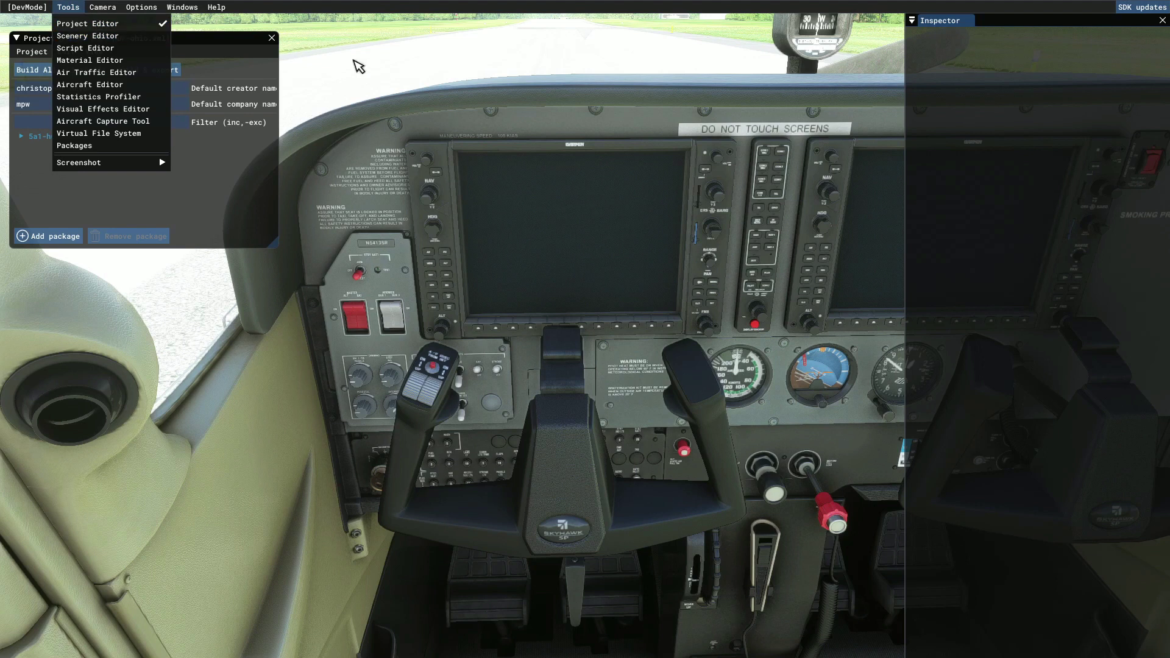
Reposition the Project Editor window and widen it until the default creator and company name labels fit
{"action": "left_click", "coordinate": [344, 68]}
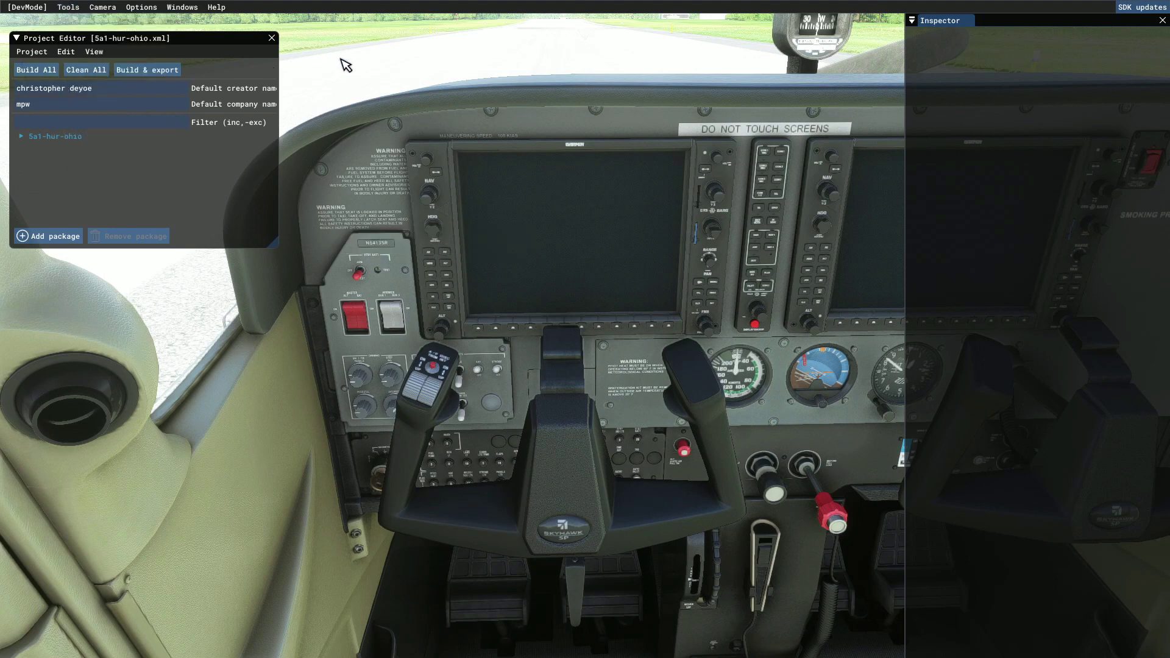
{"action": "mouse_move", "coordinate": [222, 43]}
{"action": "left_mouse_down"}
{"action": "mouse_move", "coordinate": [275, 106]}
{"action": "mouse_move", "coordinate": [244, 97]}
{"action": "mouse_move", "coordinate": [216, 55]}
{"action": "left_mouse_up"}
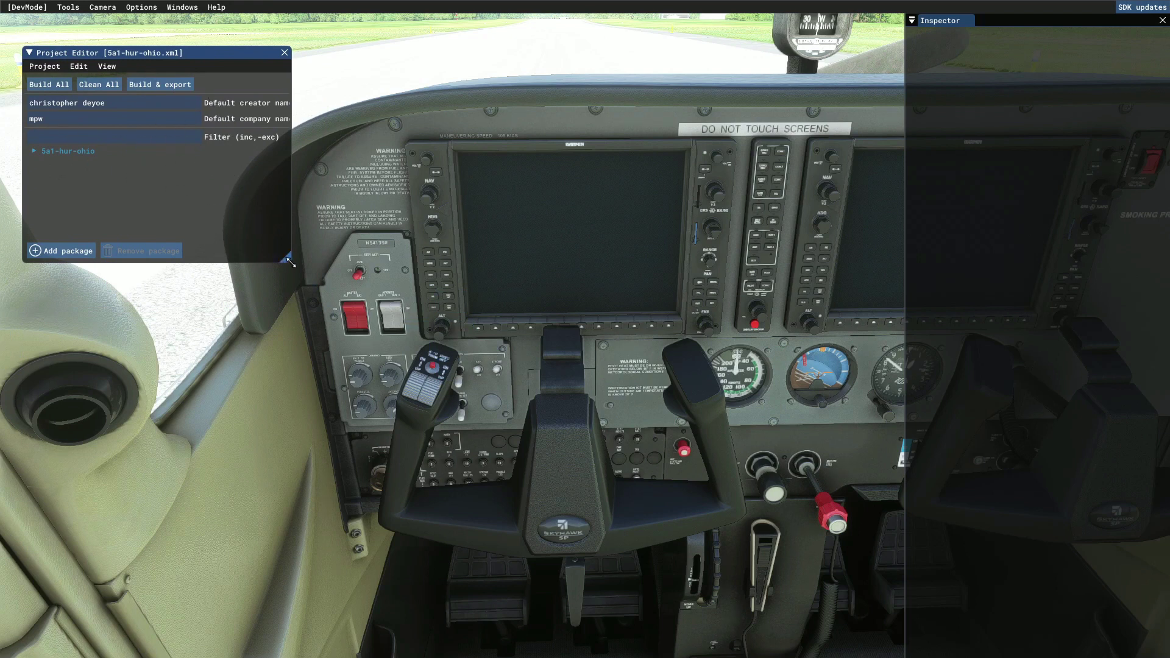
{"action": "left_click_drag", "start_coordinate": [288, 260], "coordinate": [350, 244]}
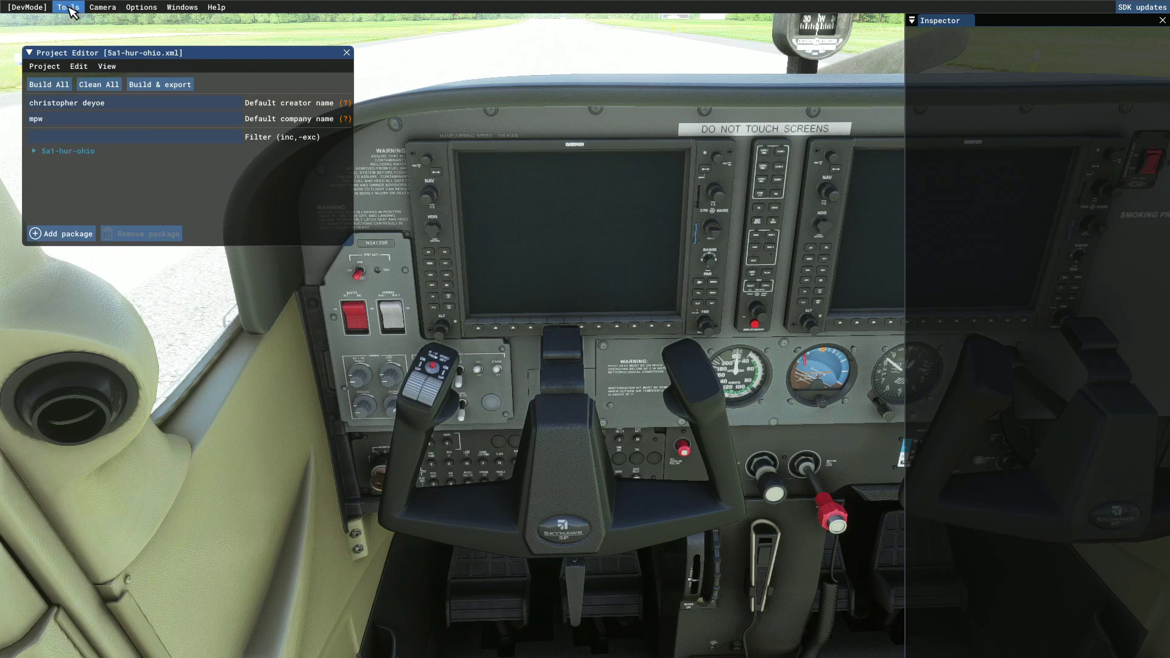
Close the current 5a1-hur-ohio project and shift the empty Project Editor window slightly up
{"action": "left_click", "coordinate": [46, 69]}
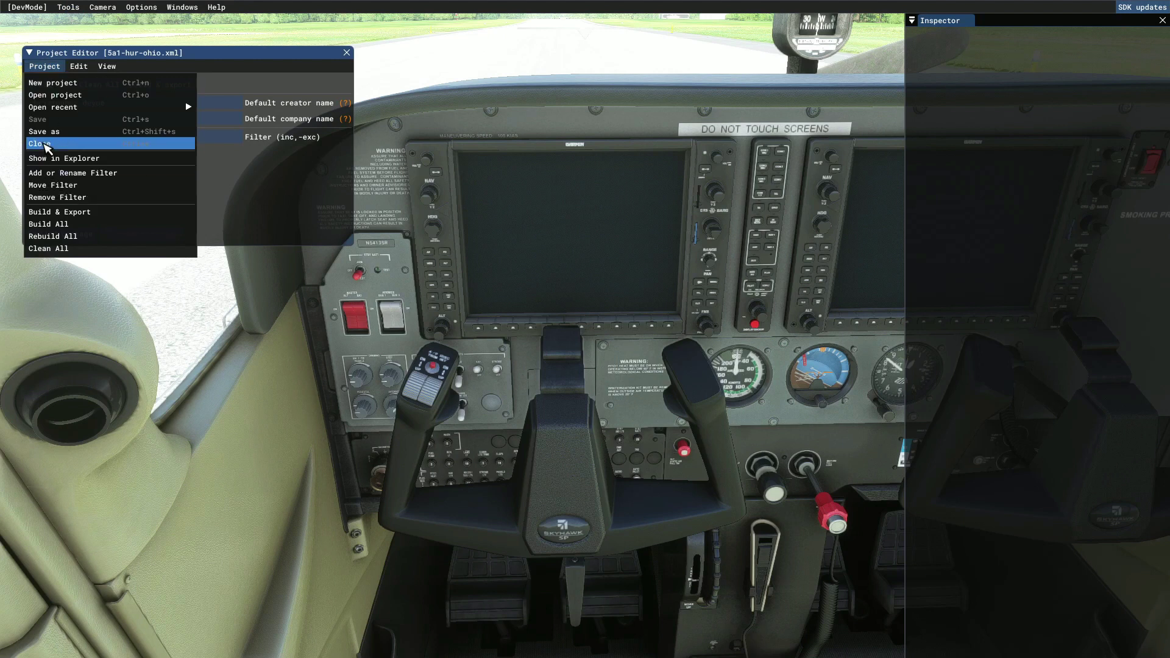
{"action": "left_click", "coordinate": [43, 149]}
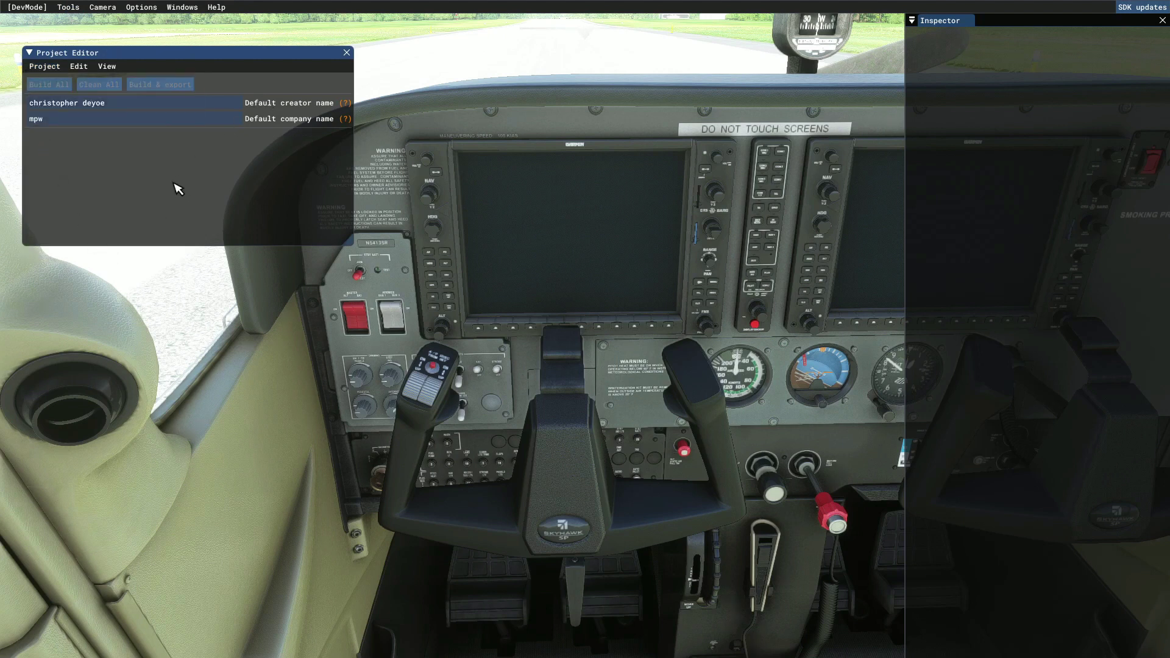
{"action": "mouse_move", "coordinate": [215, 55]}
{"action": "left_mouse_down"}
{"action": "mouse_move", "coordinate": [209, 34]}
{"action": "mouse_move", "coordinate": [219, 41]}
{"action": "left_mouse_up"}
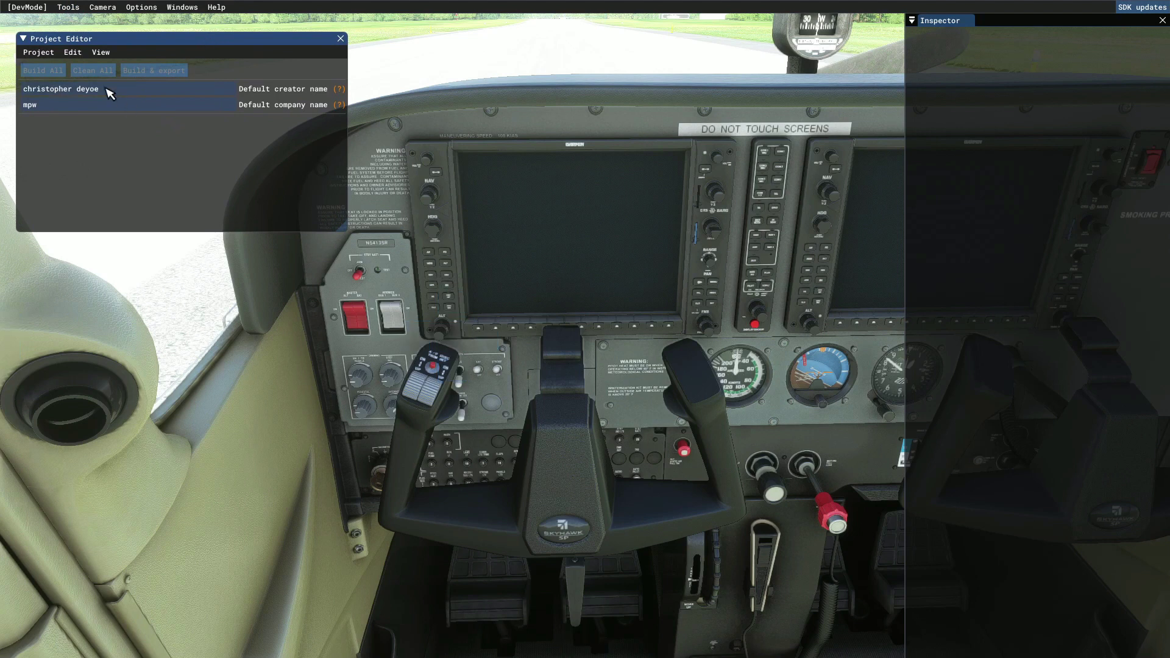
Open the project file 5a1-hur-ohio.xml from the SceneryProjects\5A1 folder
{"action": "left_click", "coordinate": [40, 52]}
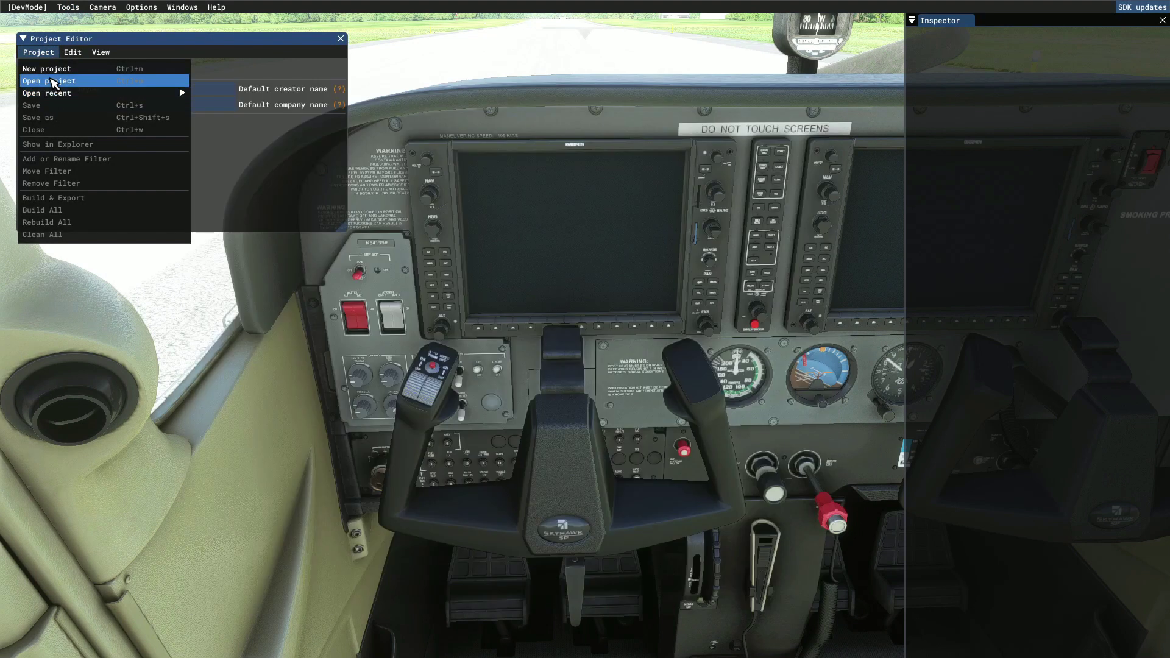
{"action": "left_click", "coordinate": [53, 81]}
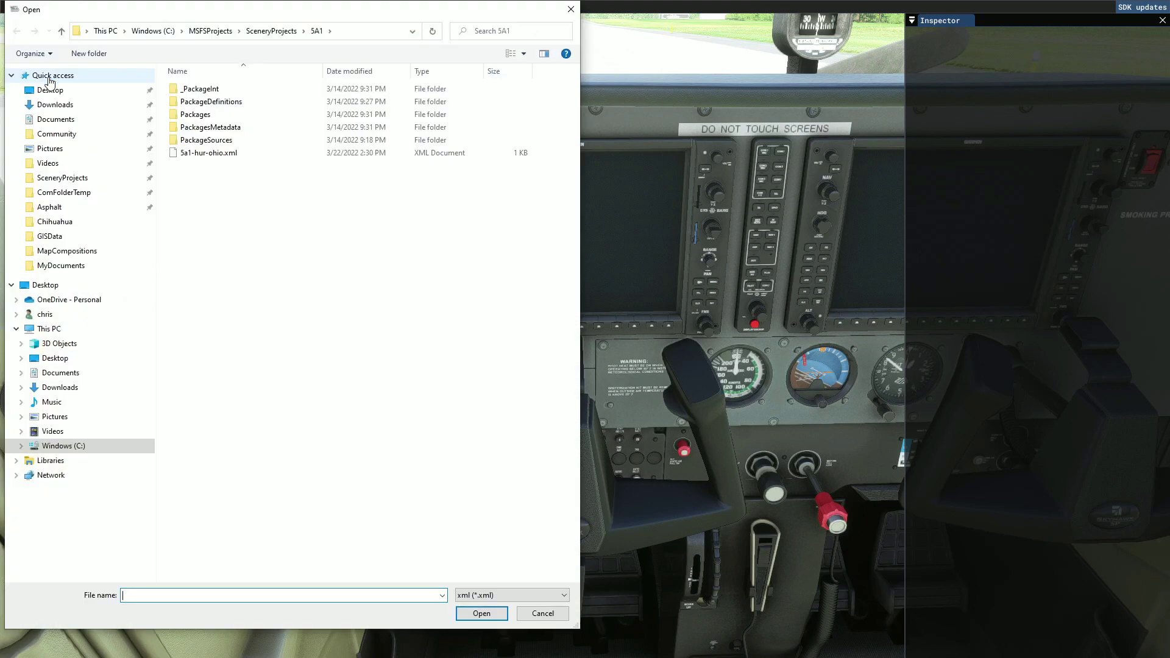
{"action": "left_click", "coordinate": [208, 153]}
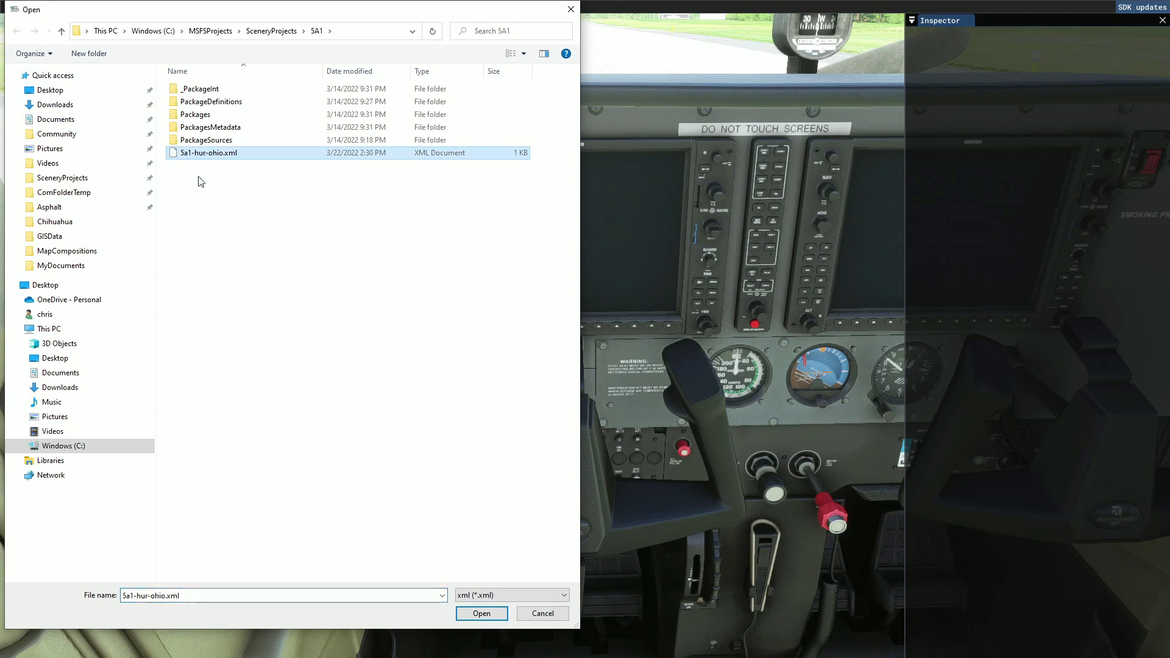
{"action": "left_click", "coordinate": [481, 614]}
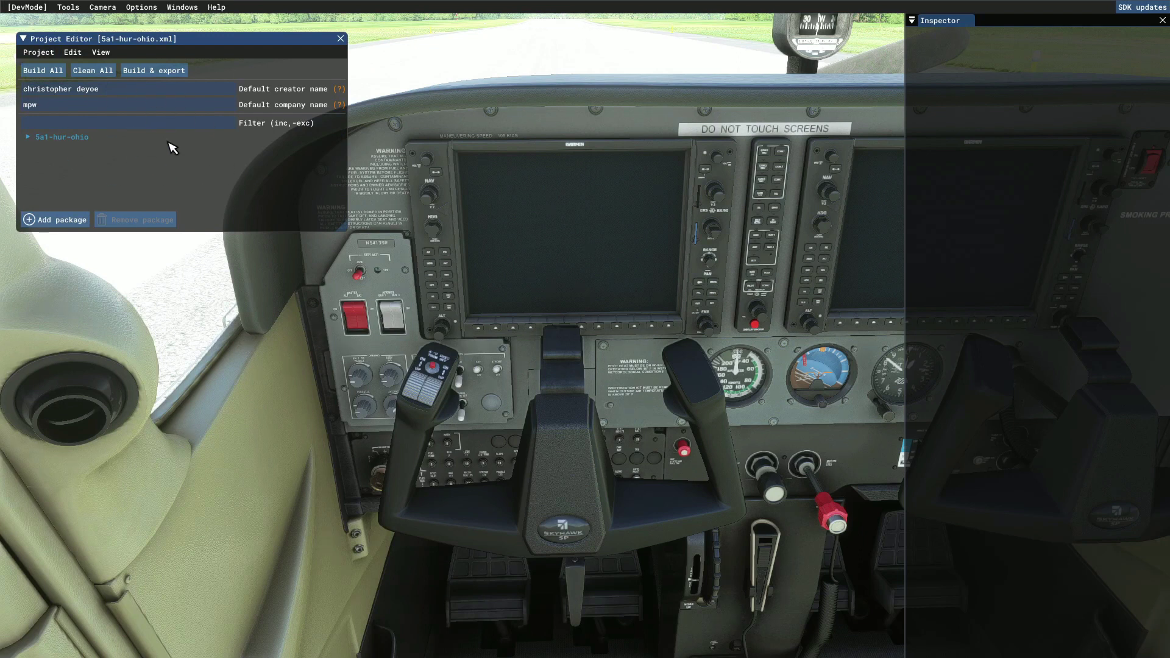
Expand the 5a1-hur-ohio package, inspect the 5a1-scene BGL asset group's properties, and collapse the package again
{"action": "left_click", "coordinate": [32, 139]}
{"action": "left_click", "coordinate": [66, 175]}
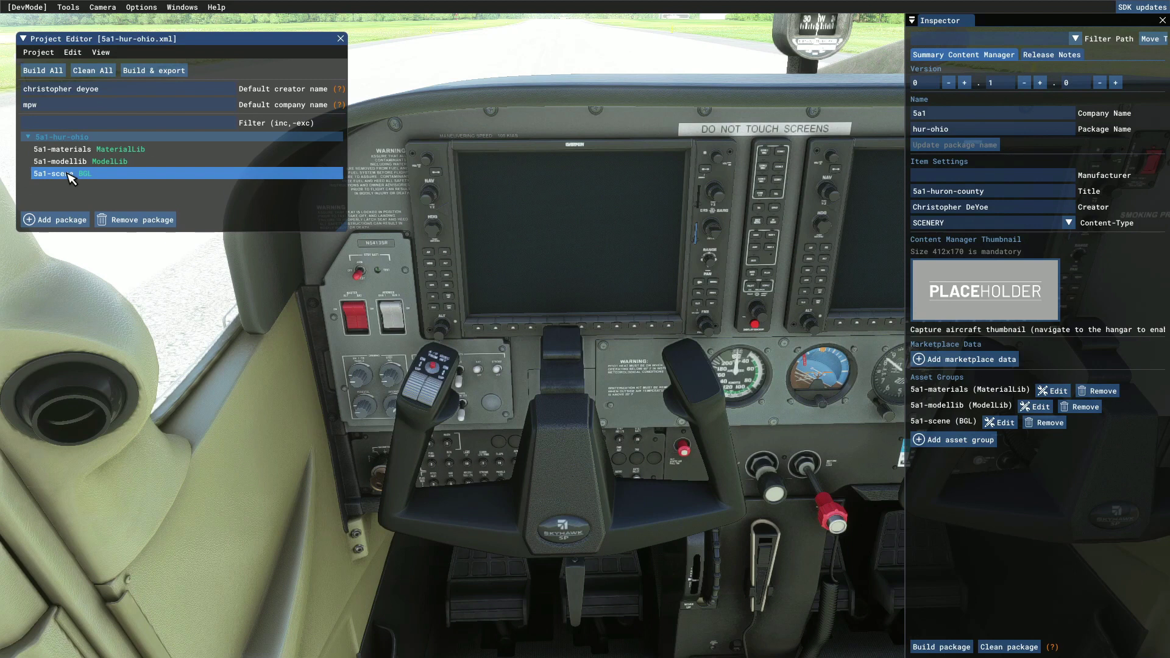
{"action": "left_click", "coordinate": [88, 164]}
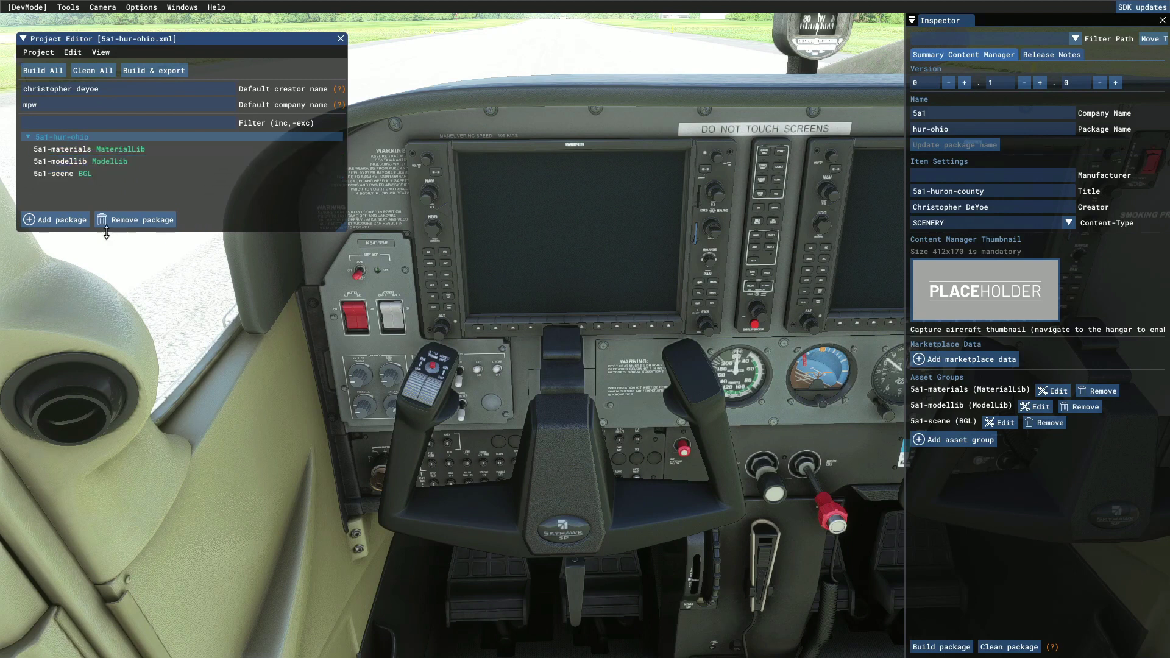
{"action": "left_click", "coordinate": [56, 177]}
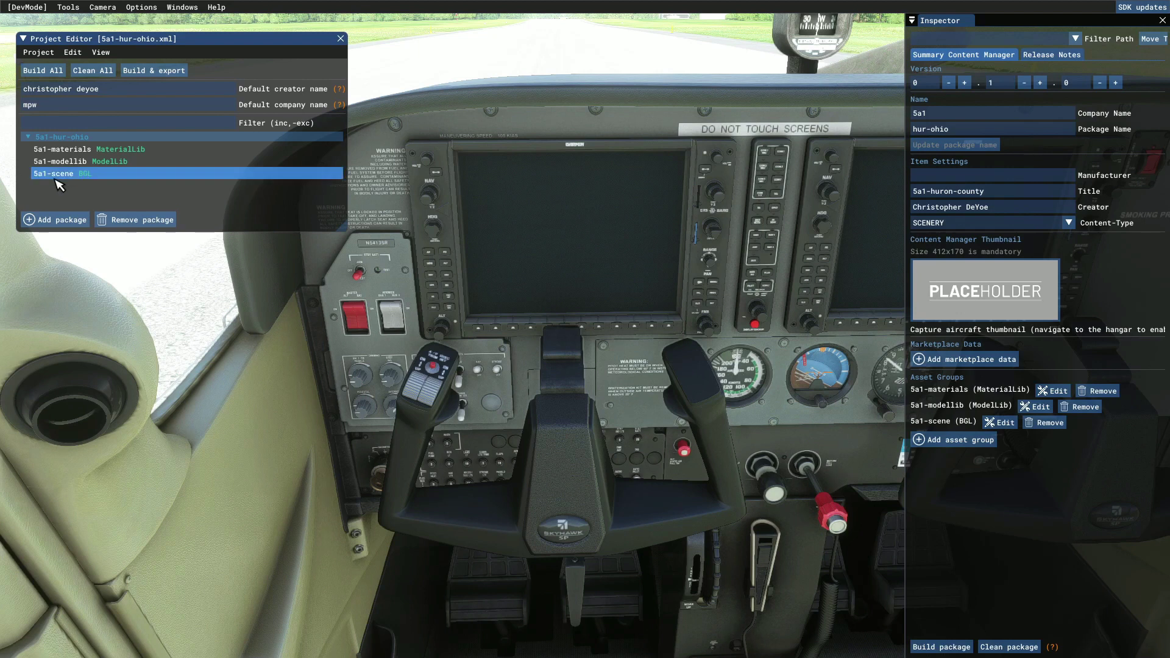
{"action": "left_click", "coordinate": [88, 175]}
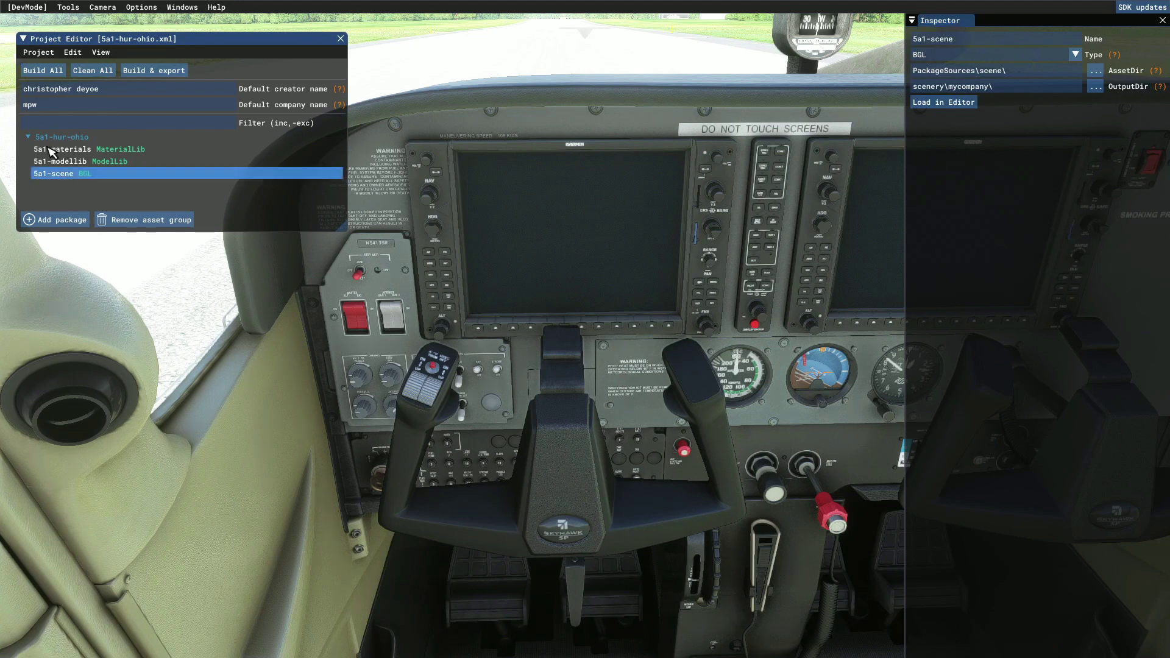
{"action": "left_click", "coordinate": [29, 138]}
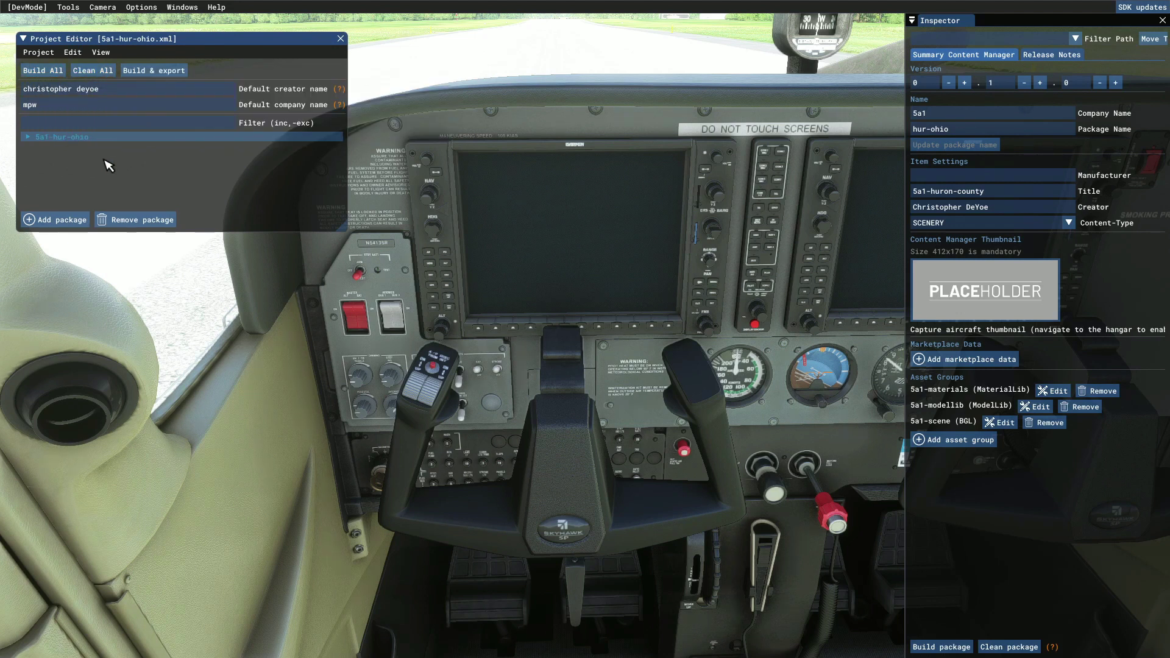
Show the 5a1-hur-ohio project's folder in File Explorer
{"action": "left_click", "coordinate": [43, 52]}
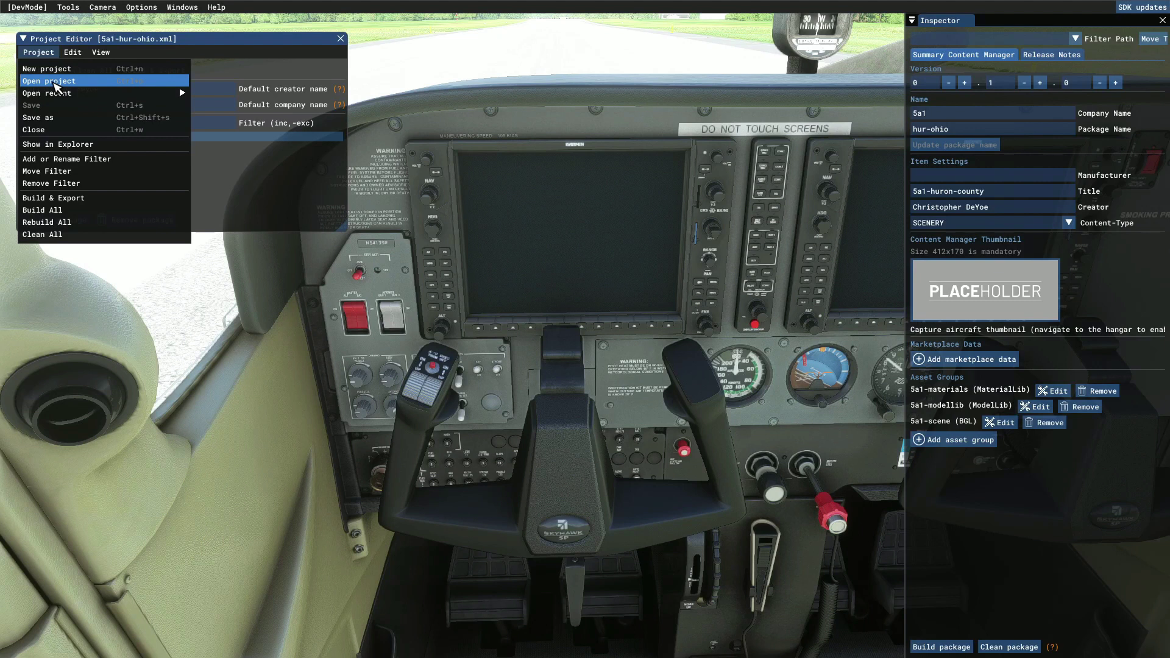
{"action": "mouse_move", "coordinate": [47, 98]}
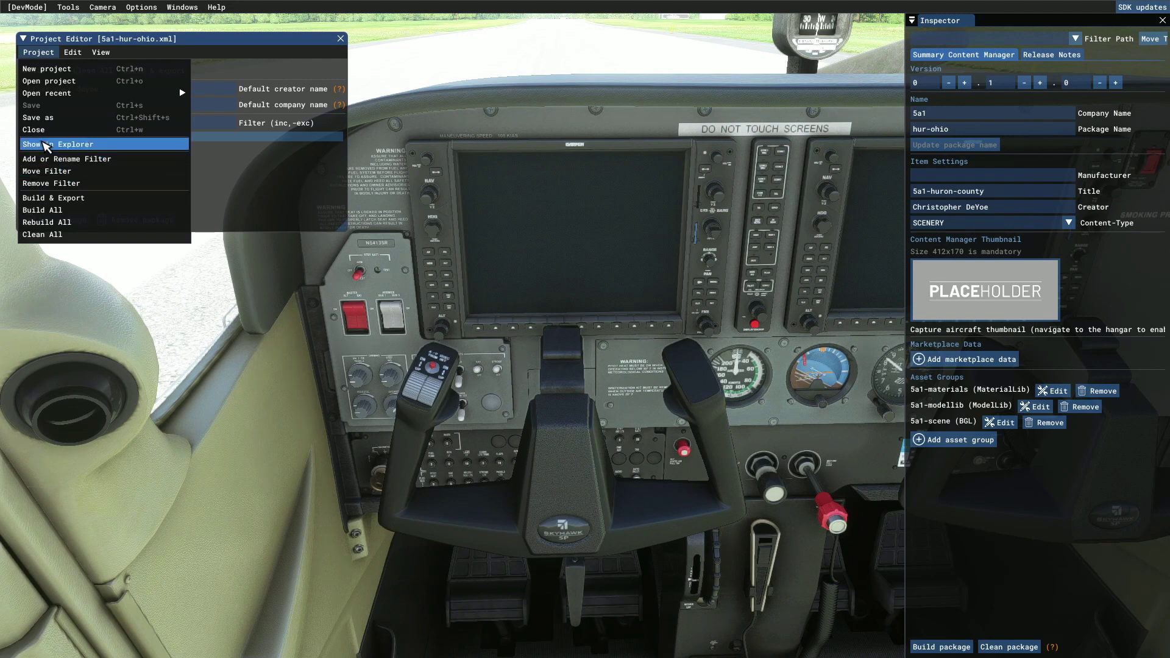
{"action": "left_click", "coordinate": [46, 145]}
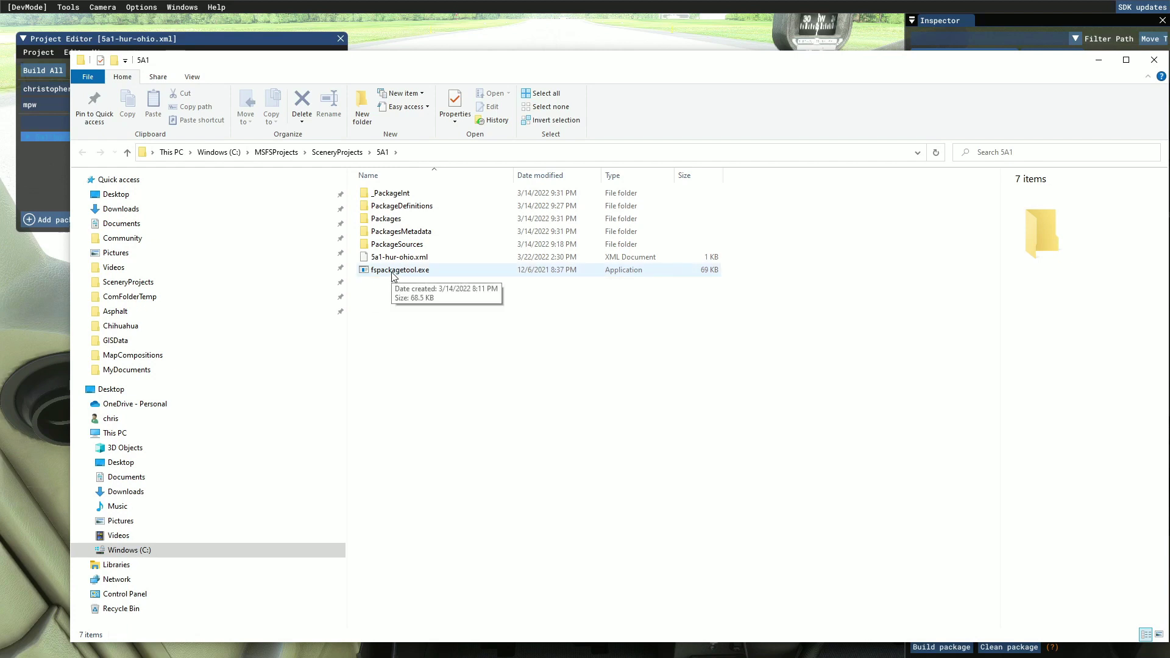
Browse to the MSFS SDK\Tools\bin folder on drive C to locate fspackagetool.exe
{"action": "left_click", "coordinate": [83, 551]}
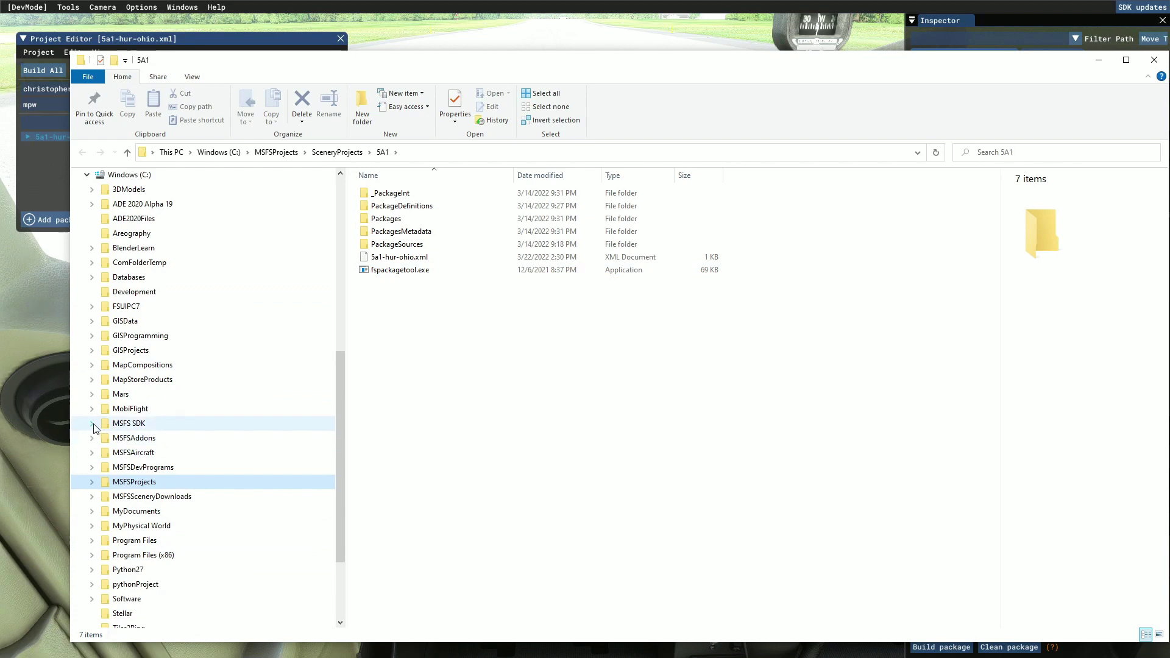
{"action": "left_click", "coordinate": [92, 423]}
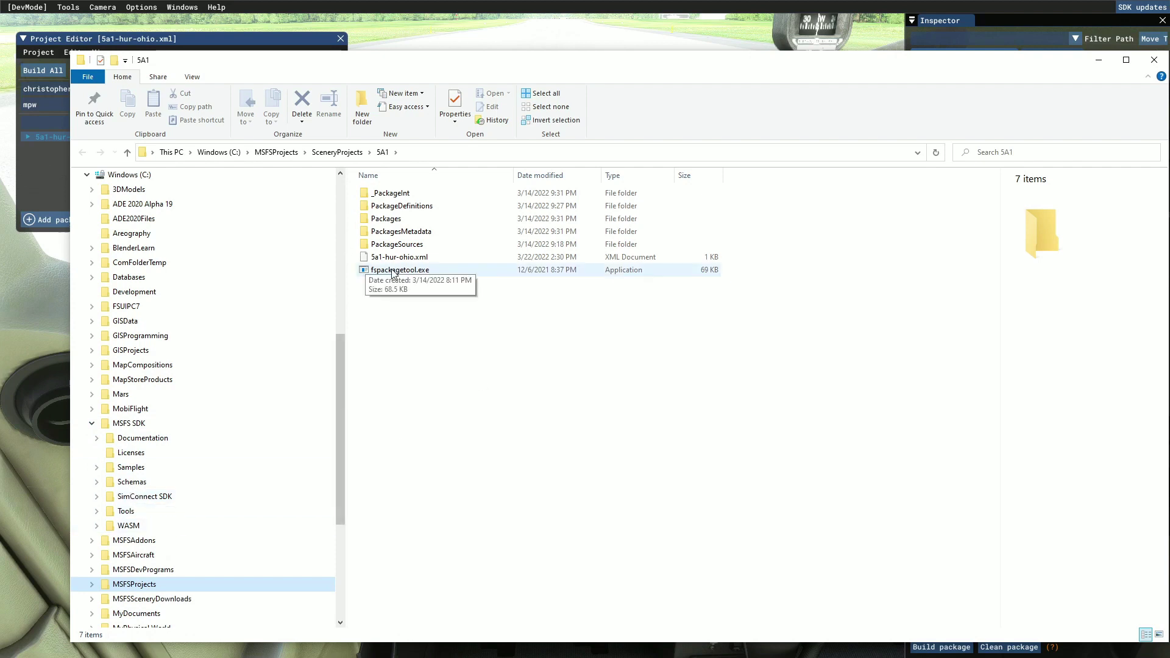
{"action": "left_click", "coordinate": [97, 512]}
{"action": "left_click", "coordinate": [125, 541]}
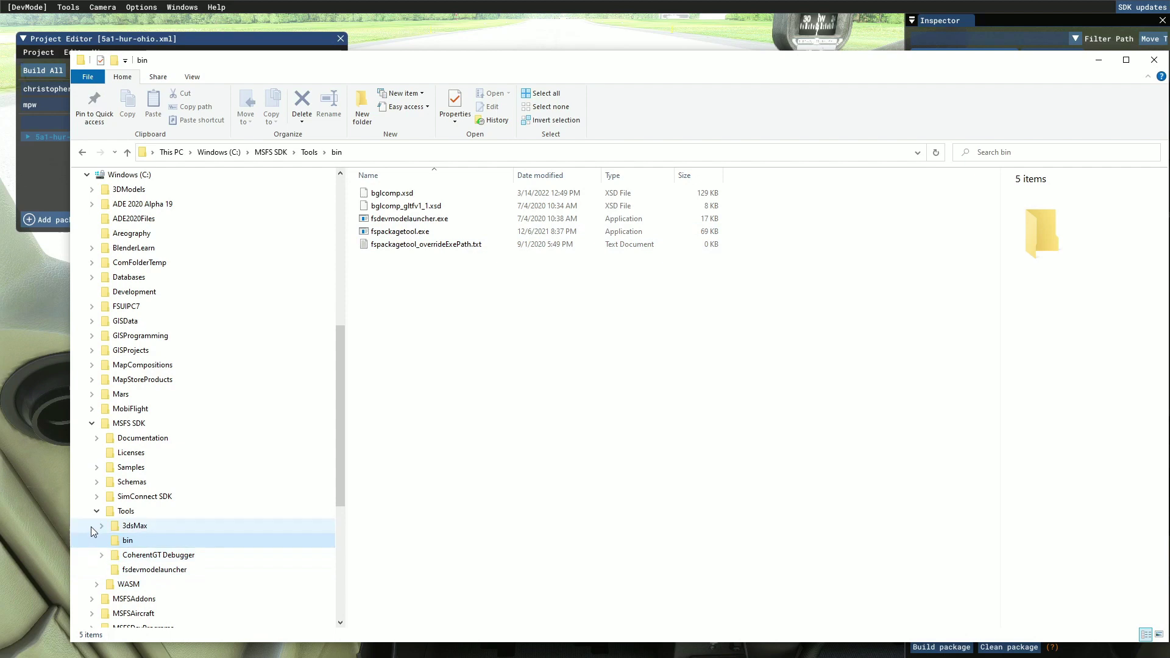
{"action": "left_click", "coordinate": [97, 512]}
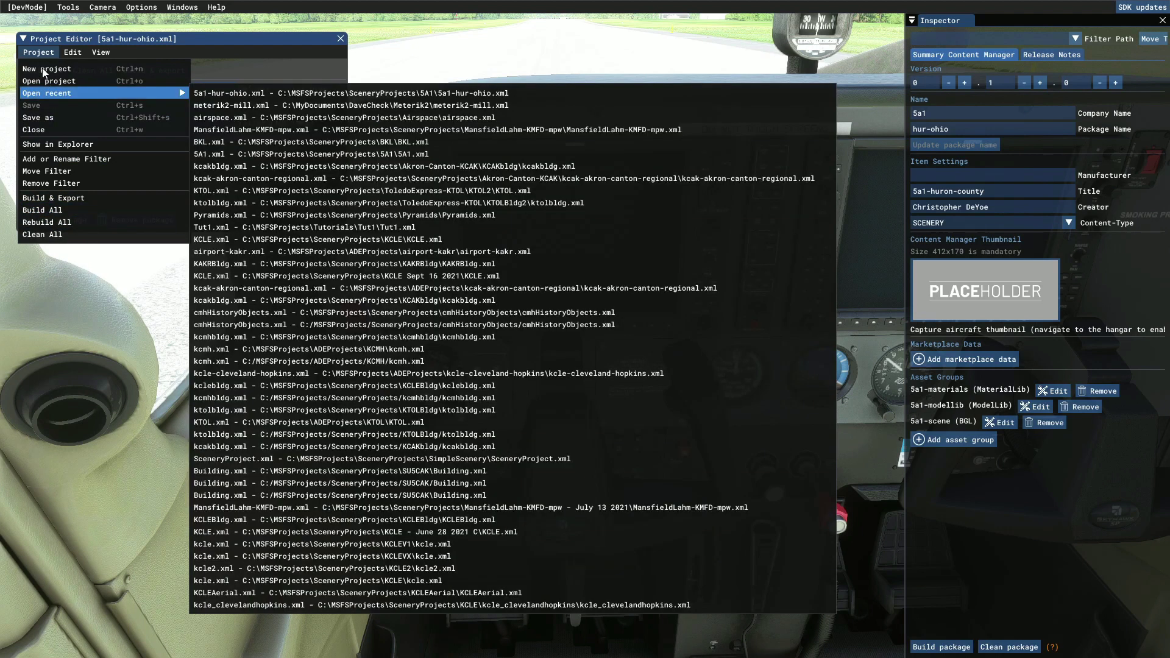
Hide the Inspector window and show it again
{"action": "mouse_move", "coordinate": [76, 54]}
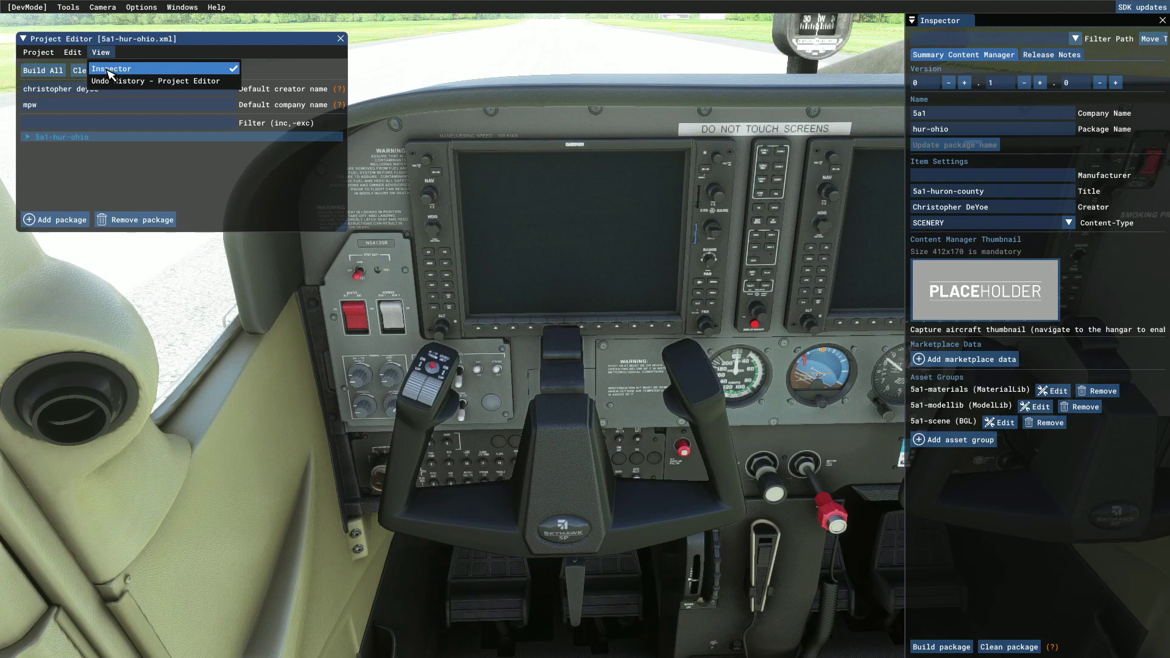
{"action": "left_click", "coordinate": [110, 71]}
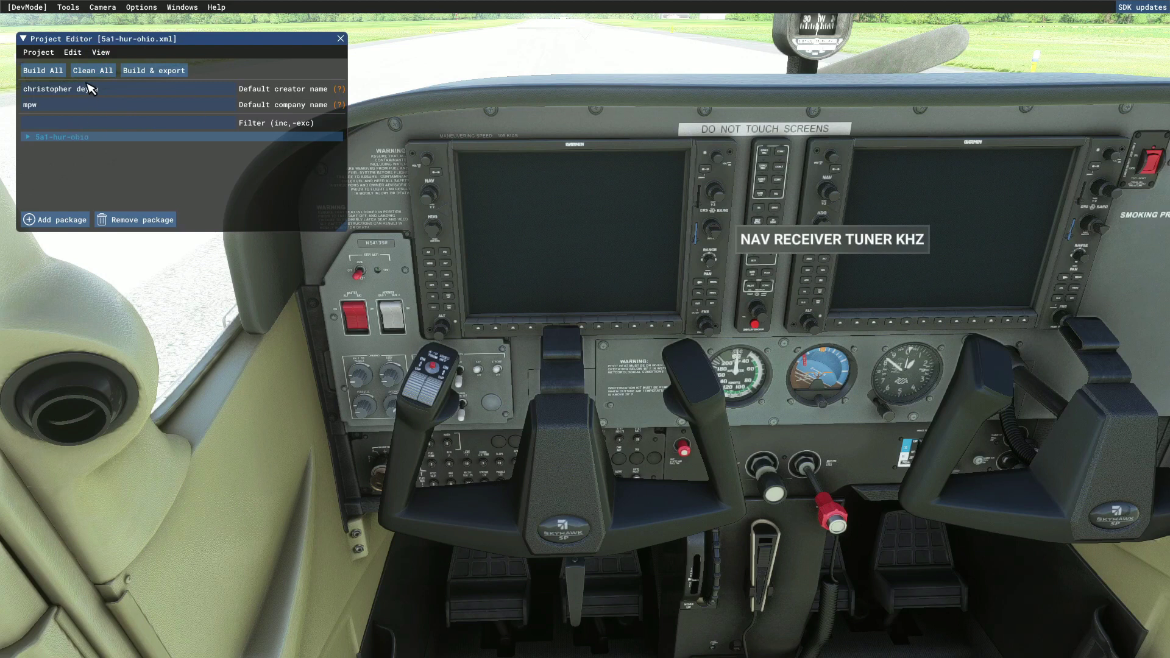
{"action": "left_click", "coordinate": [96, 55]}
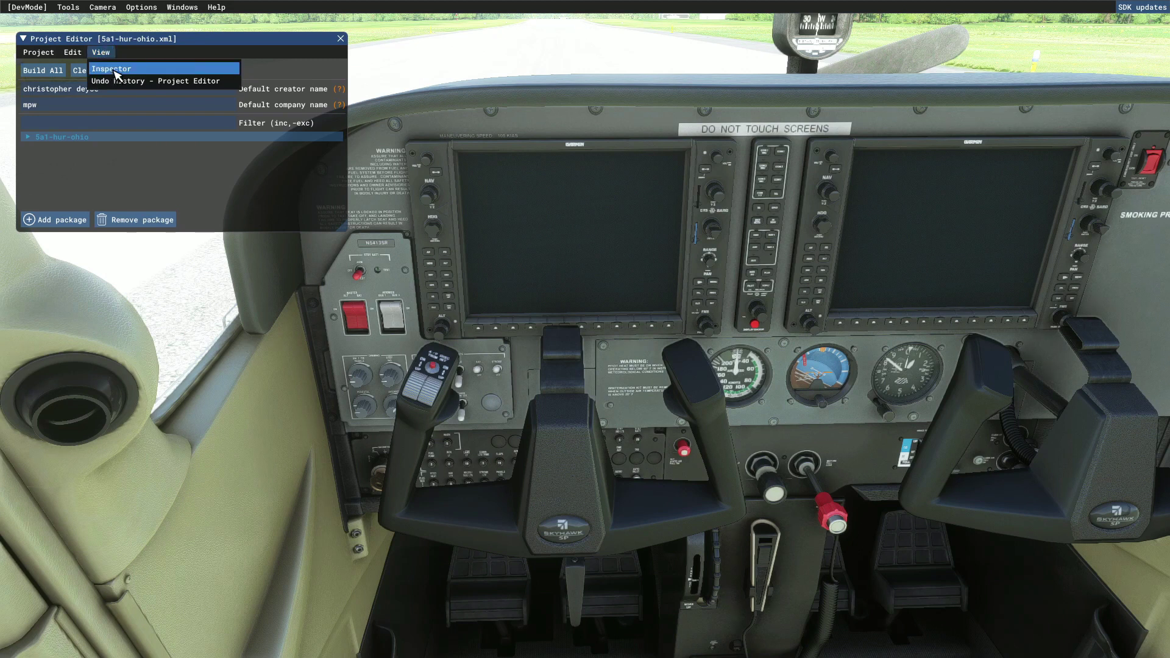
{"action": "left_click", "coordinate": [116, 70]}
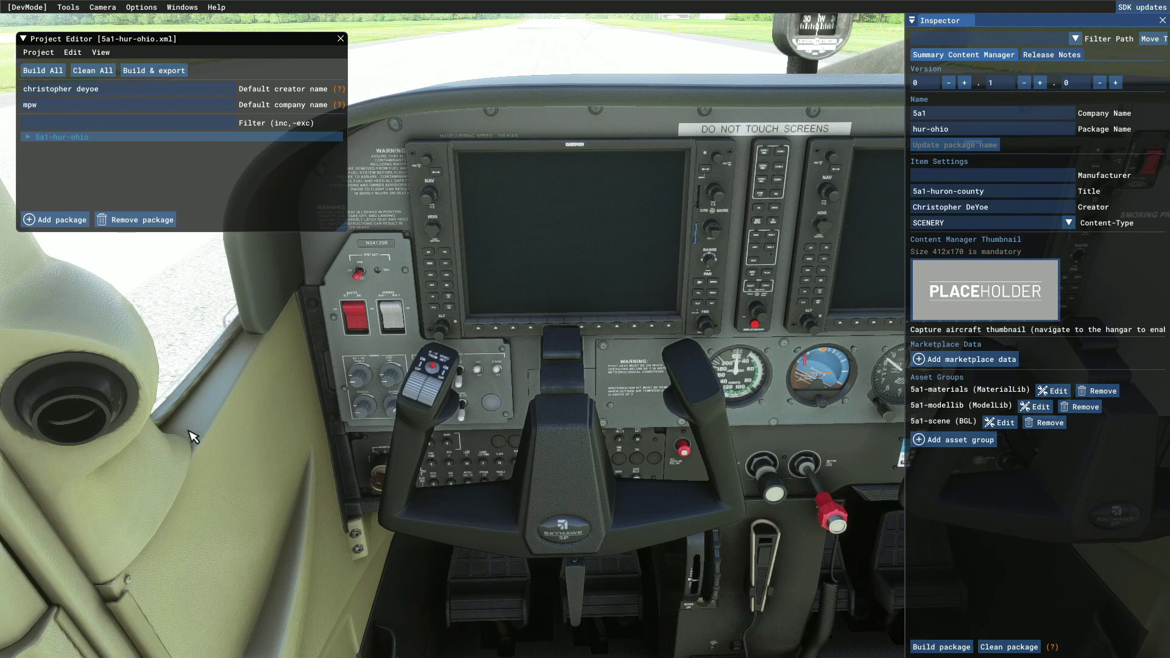
Open the wizard for adding a package and cancel it without choosing a type
{"action": "left_click", "coordinate": [67, 221]}
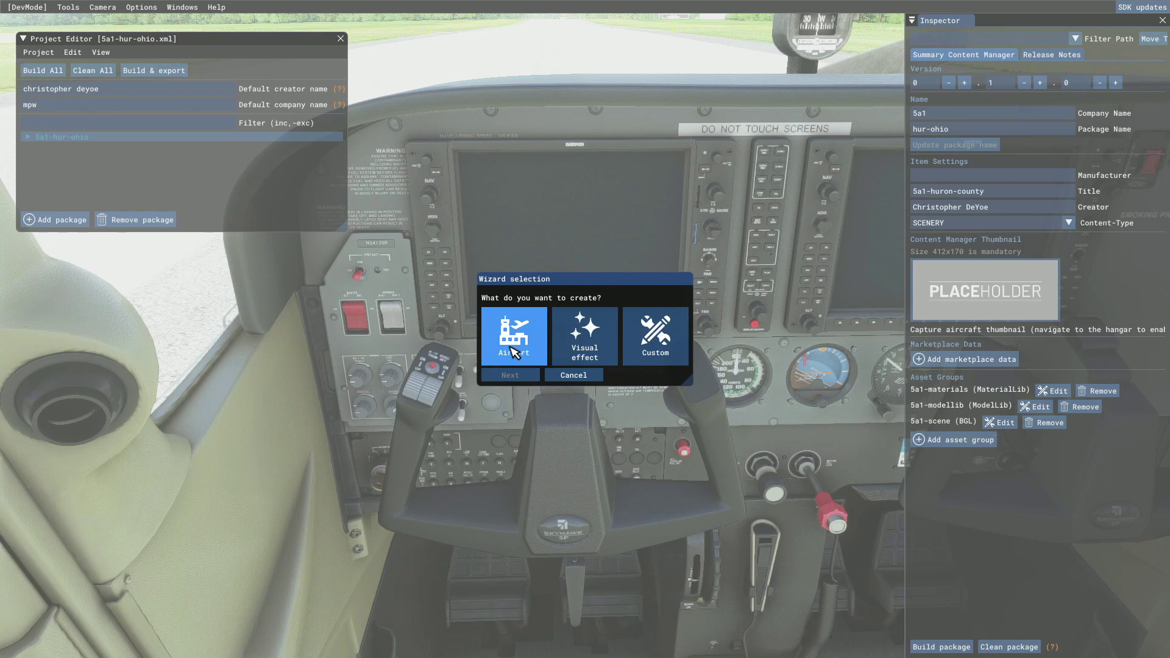
{"action": "left_click", "coordinate": [574, 375]}
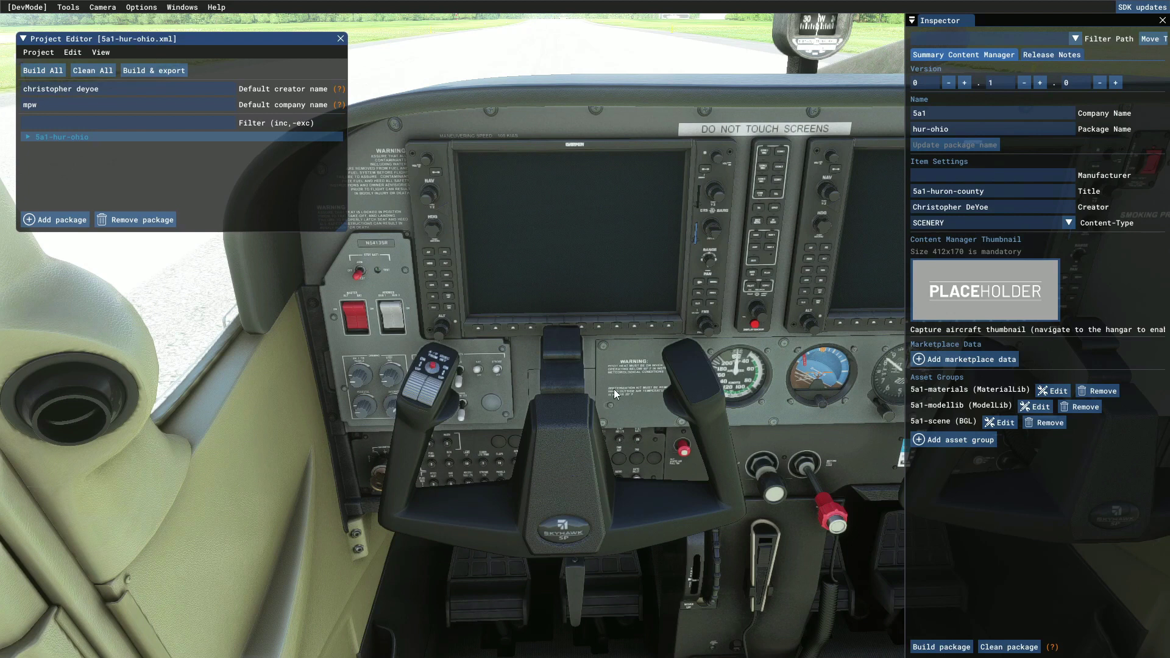
Undock the Inspector, place it beside the Project Editor, shorten it, and widen it until all package fields and labels fit
{"action": "left_click_drag", "start_coordinate": [1032, 29], "coordinate": [514, 47]}
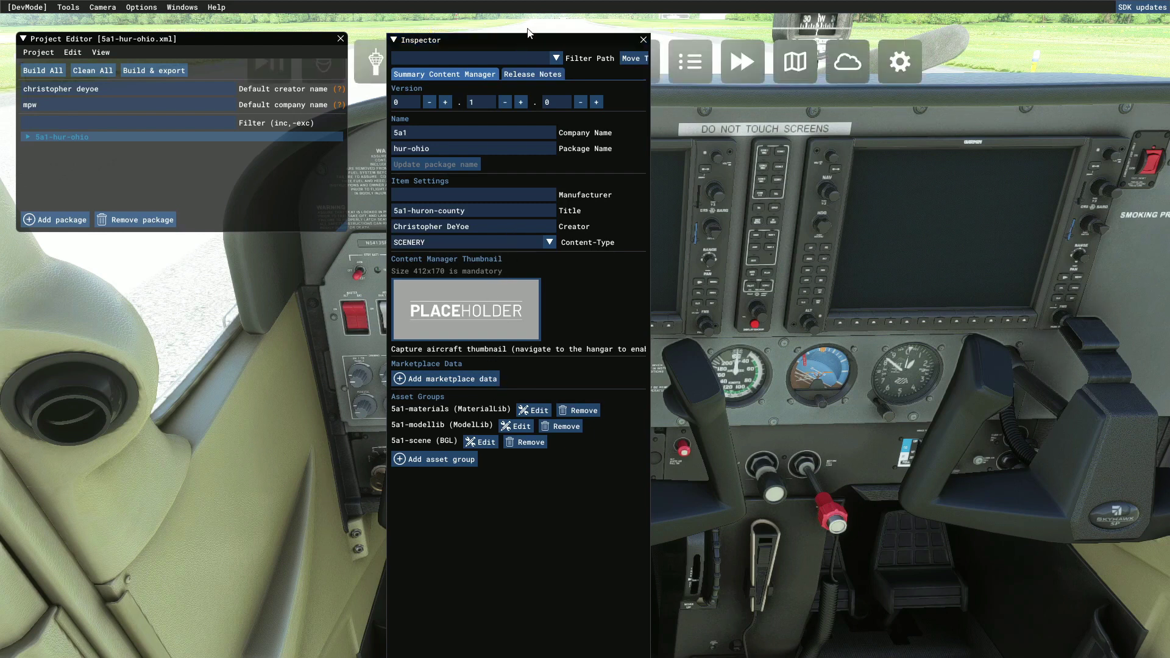
{"action": "left_click_drag", "start_coordinate": [525, 40], "coordinate": [475, 12]}
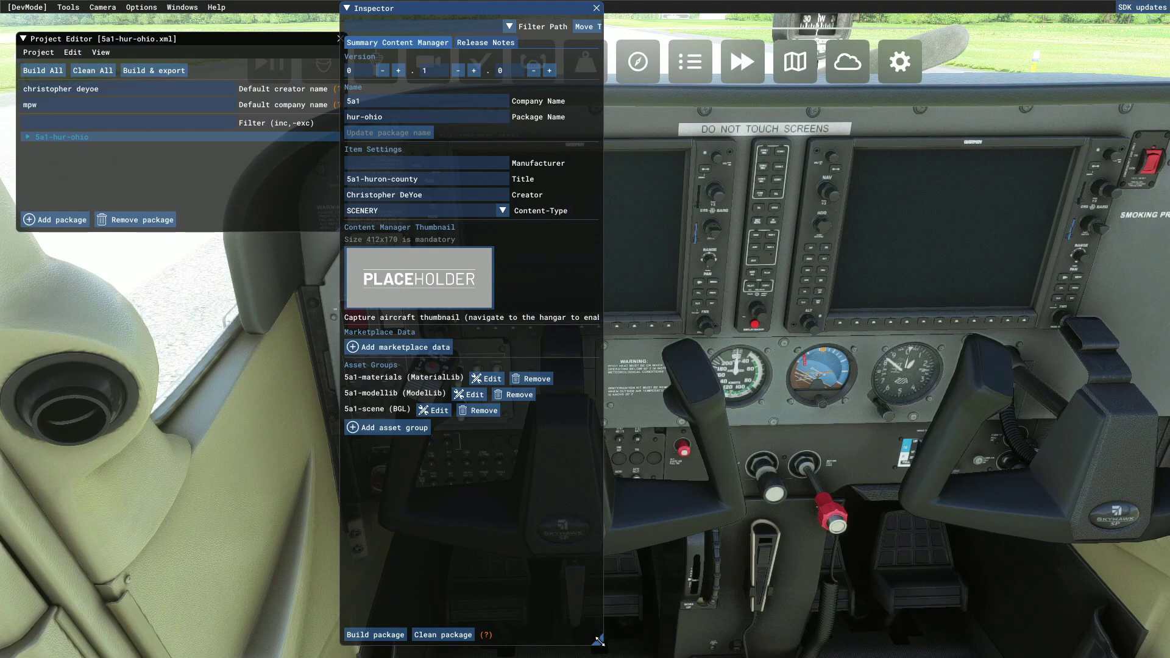
{"action": "left_click_drag", "start_coordinate": [598, 640], "coordinate": [571, 470]}
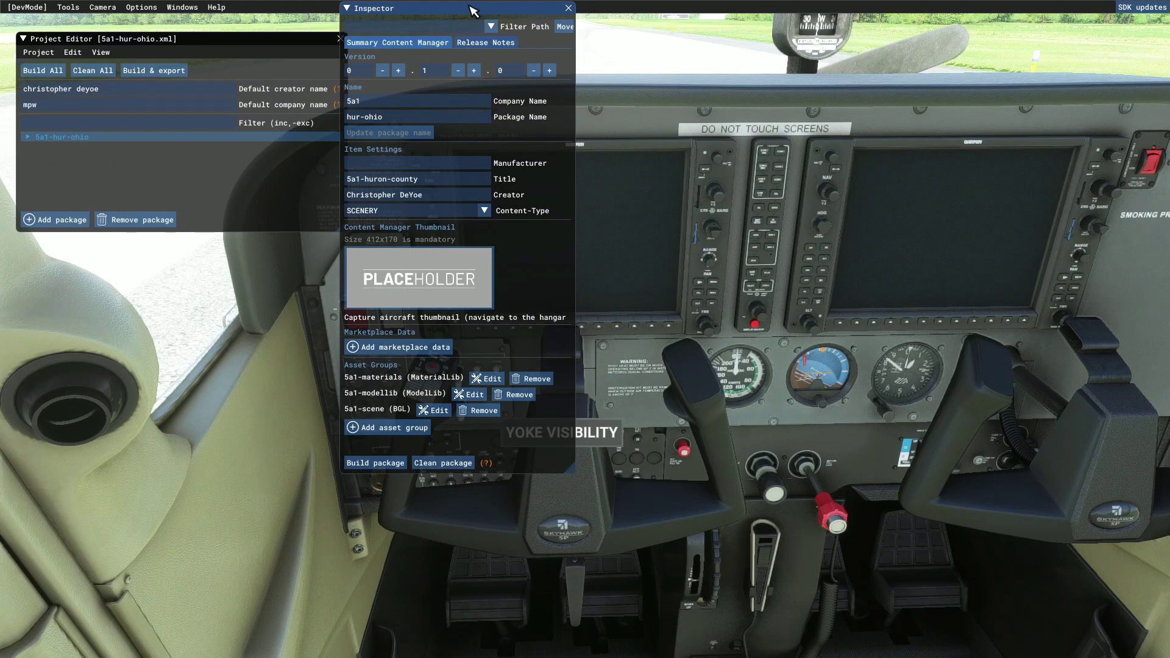
{"action": "left_click_drag", "start_coordinate": [478, 10], "coordinate": [512, 98]}
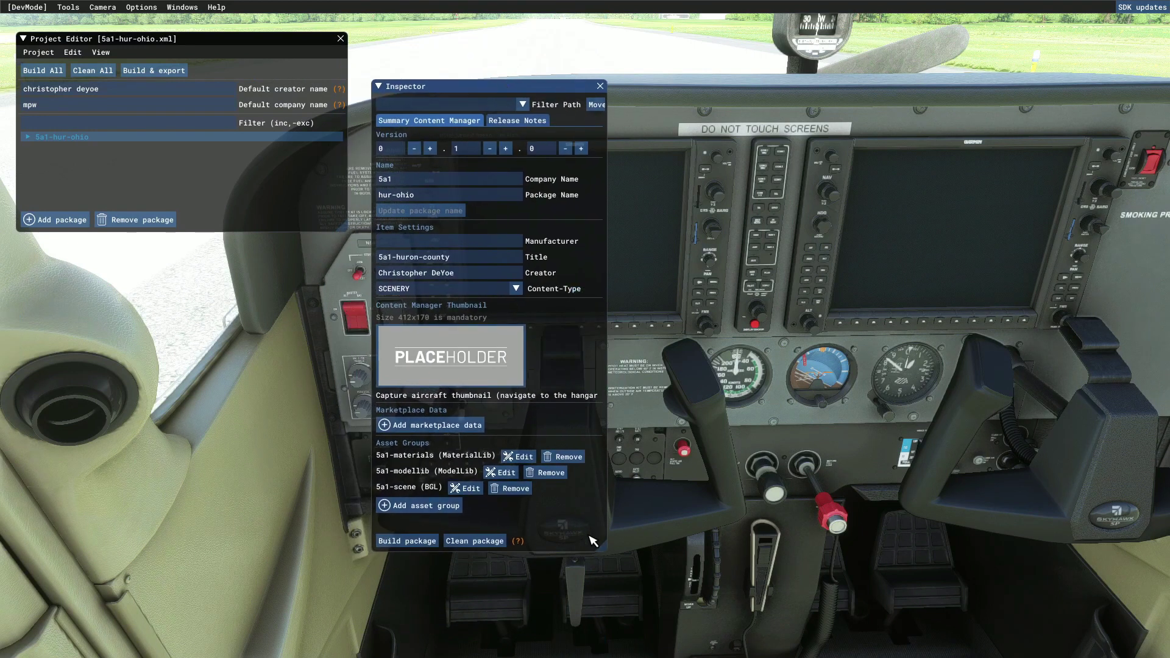
{"action": "left_click_drag", "start_coordinate": [607, 344], "coordinate": [625, 344]}
{"action": "mouse_move", "coordinate": [500, 92]}
{"action": "left_mouse_down"}
{"action": "mouse_move", "coordinate": [523, 128]}
{"action": "mouse_move", "coordinate": [497, 99]}
{"action": "left_mouse_up"}
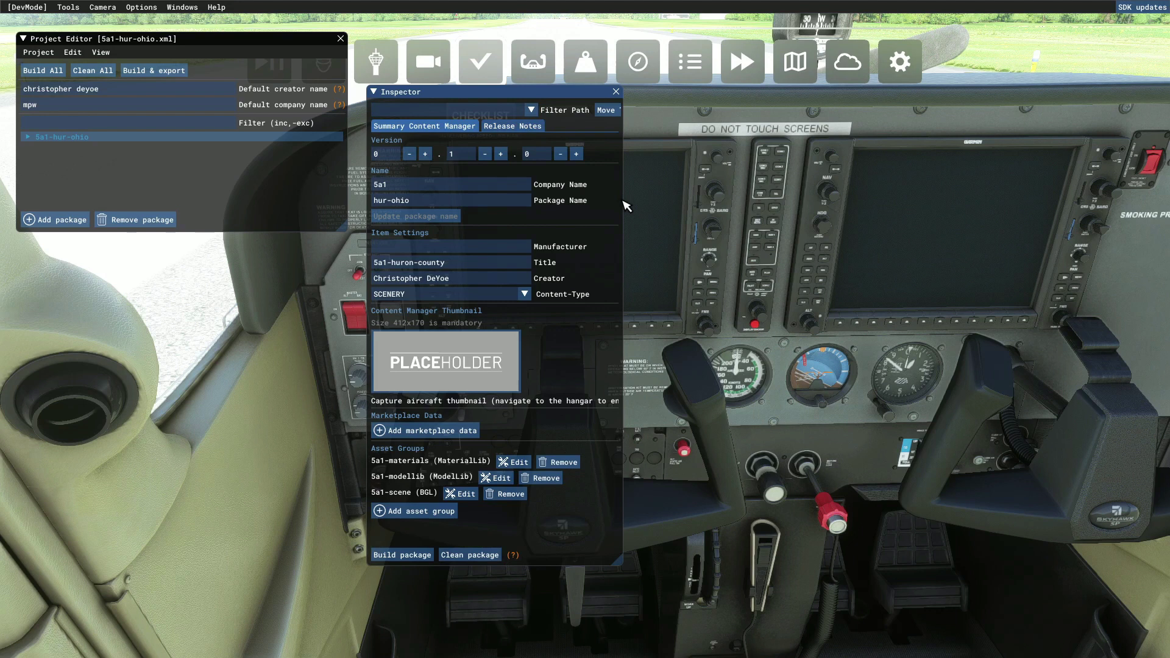
{"action": "left_click_drag", "start_coordinate": [625, 201], "coordinate": [747, 201]}
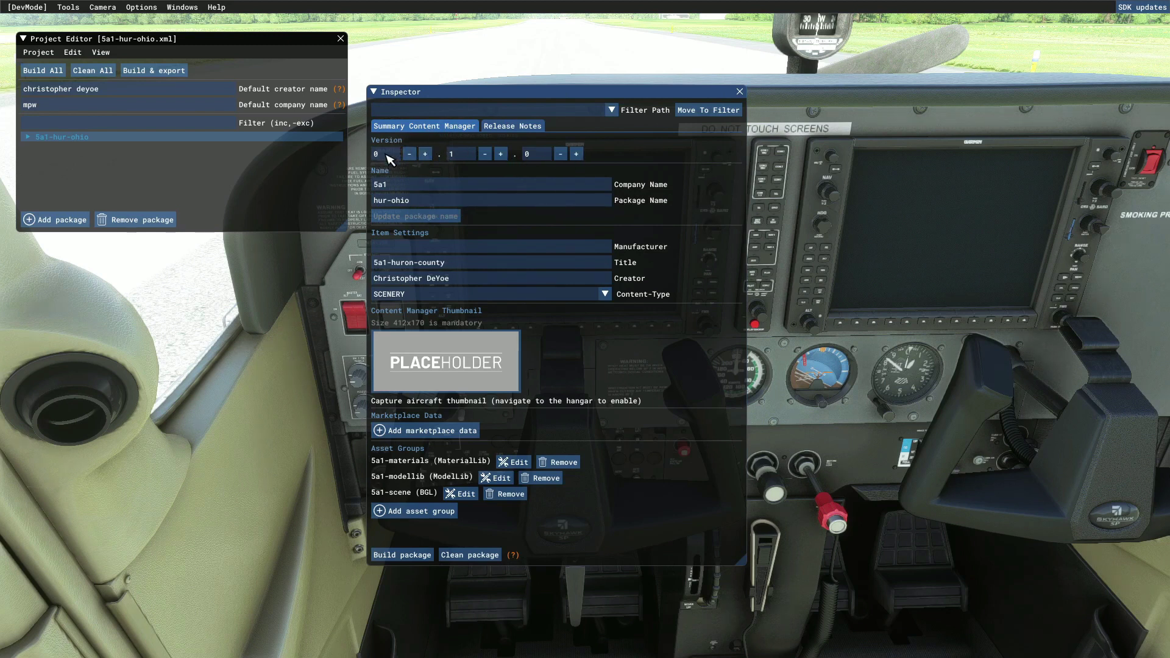
{"action": "mouse_move", "coordinate": [408, 208]}
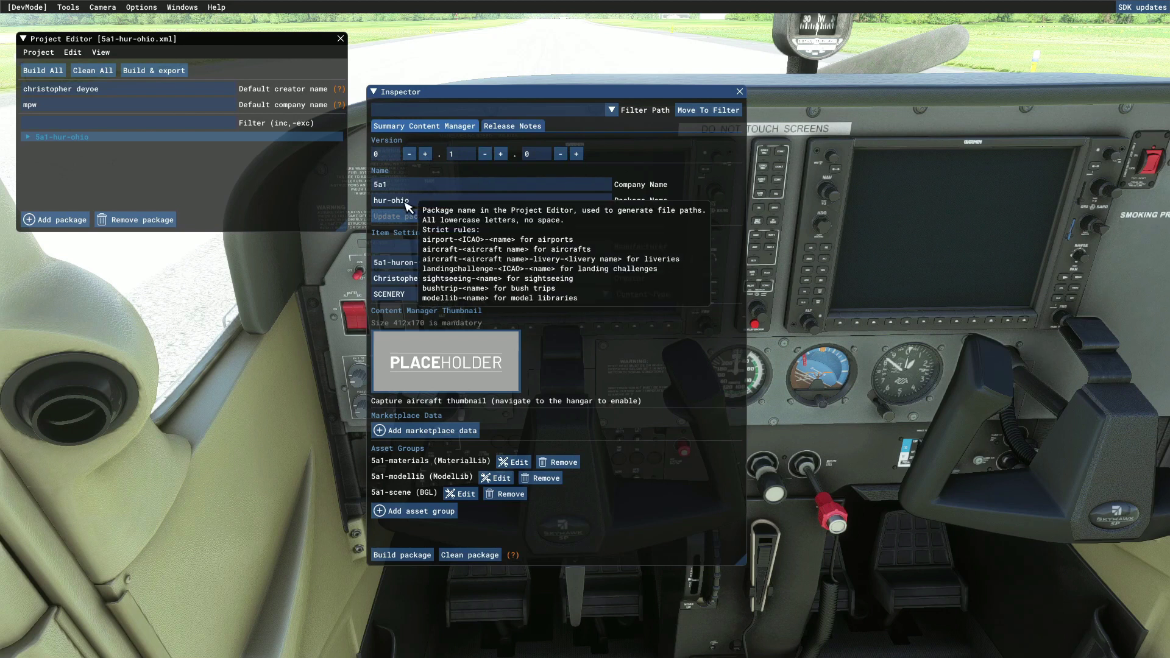
Set the package version to 1.1.1 in the 5a1-hur-ohio package settings
{"action": "left_click", "coordinate": [384, 154]}
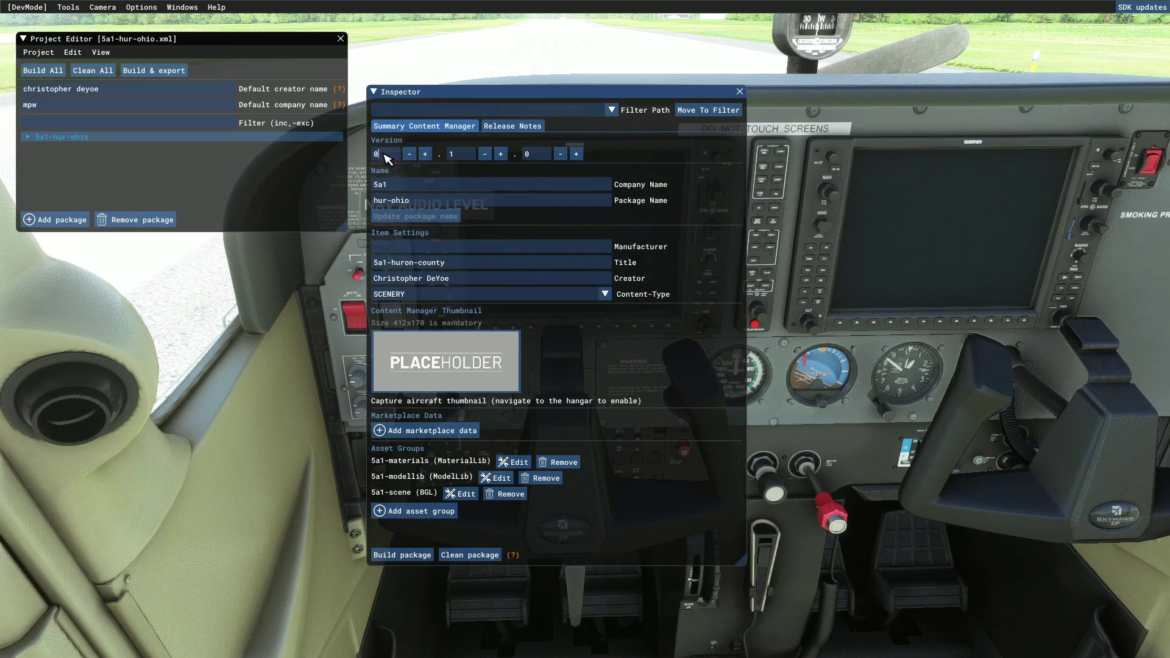
{"action": "mouse_move", "coordinate": [394, 185]}
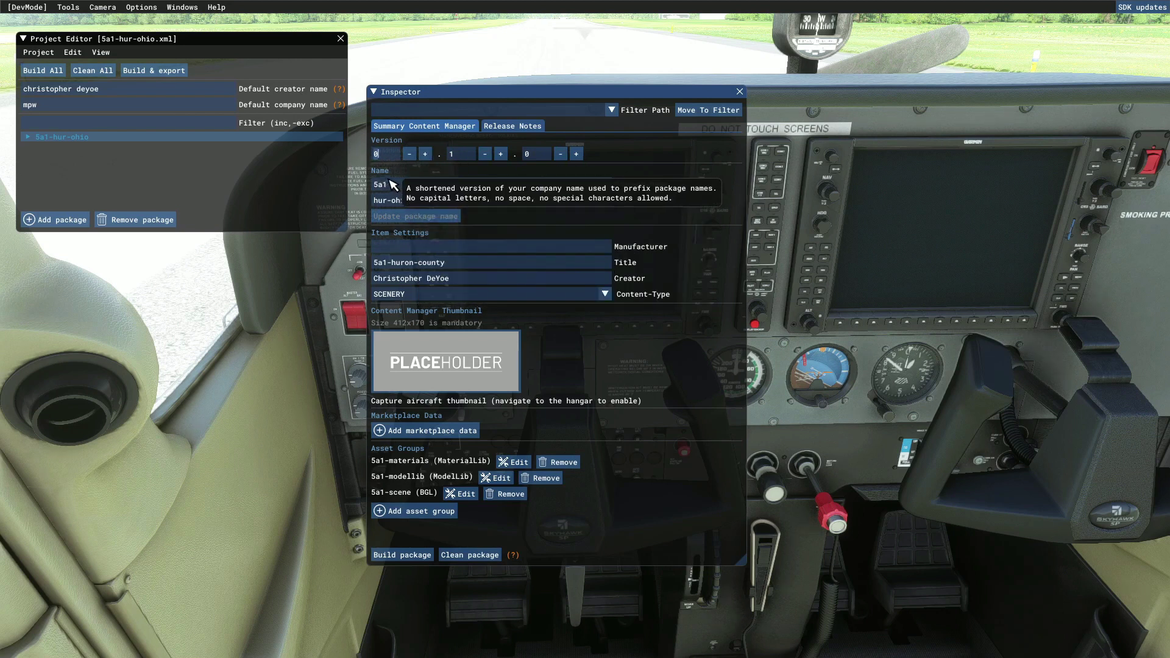
{"action": "key", "text": "BackSpace"}
{"action": "type", "text": "1"}
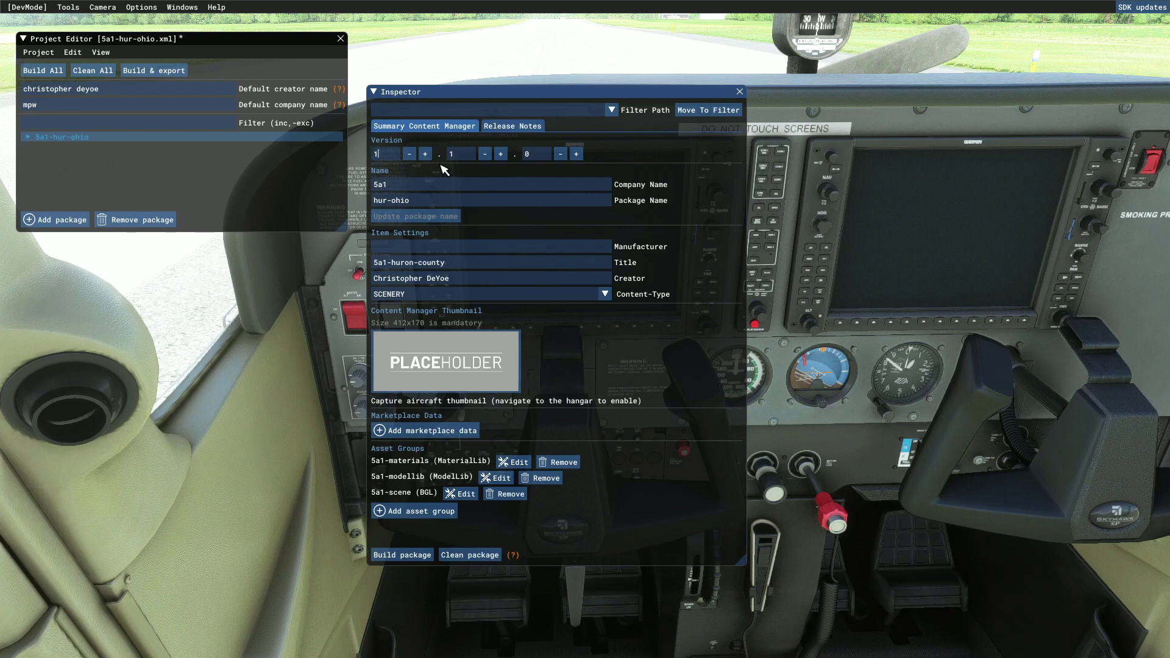
{"action": "left_click", "coordinate": [459, 155]}
{"action": "left_click_drag", "start_coordinate": [456, 156], "coordinate": [446, 156]}
{"action": "mouse_move", "coordinate": [396, 190]}
{"action": "mouse_move", "coordinate": [413, 212]}
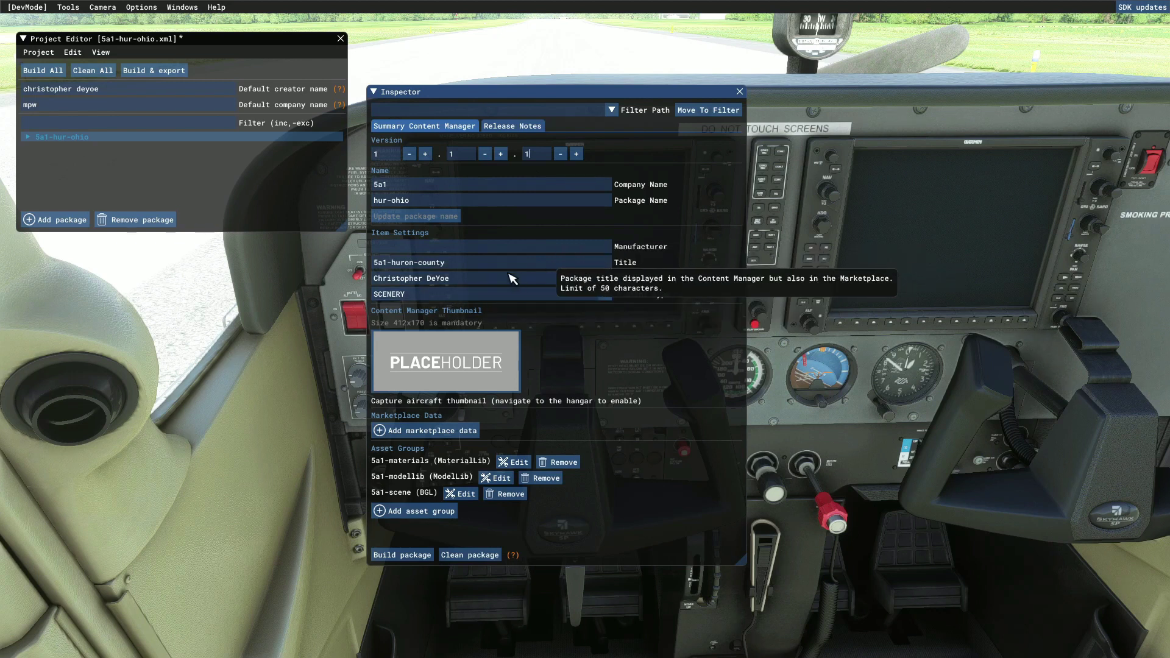
{"action": "left_click", "coordinate": [385, 264]}
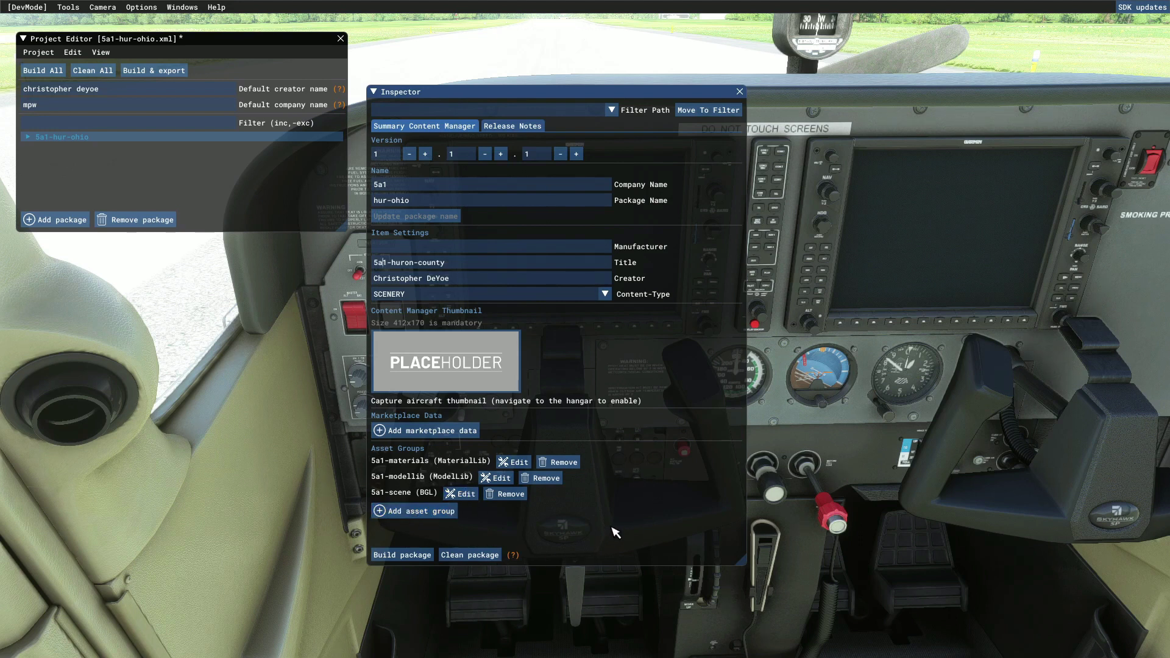
Open the wizard for adding an asset group, view the description of the Custom type, and cancel the wizard
{"action": "left_click", "coordinate": [425, 516]}
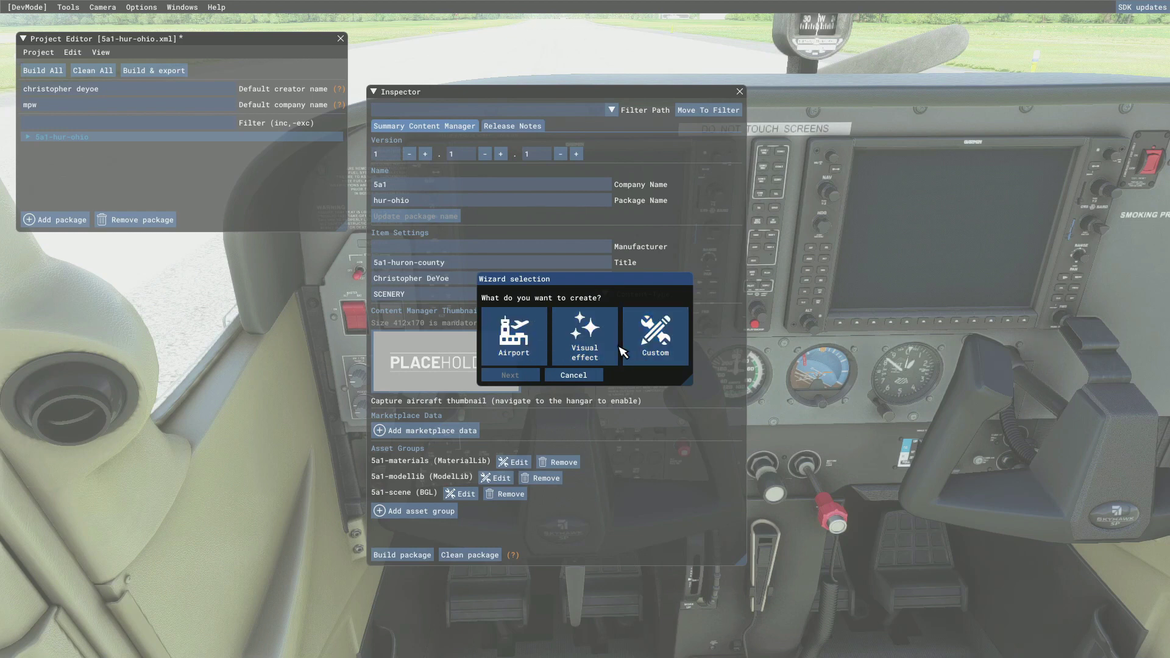
{"action": "left_click", "coordinate": [663, 340]}
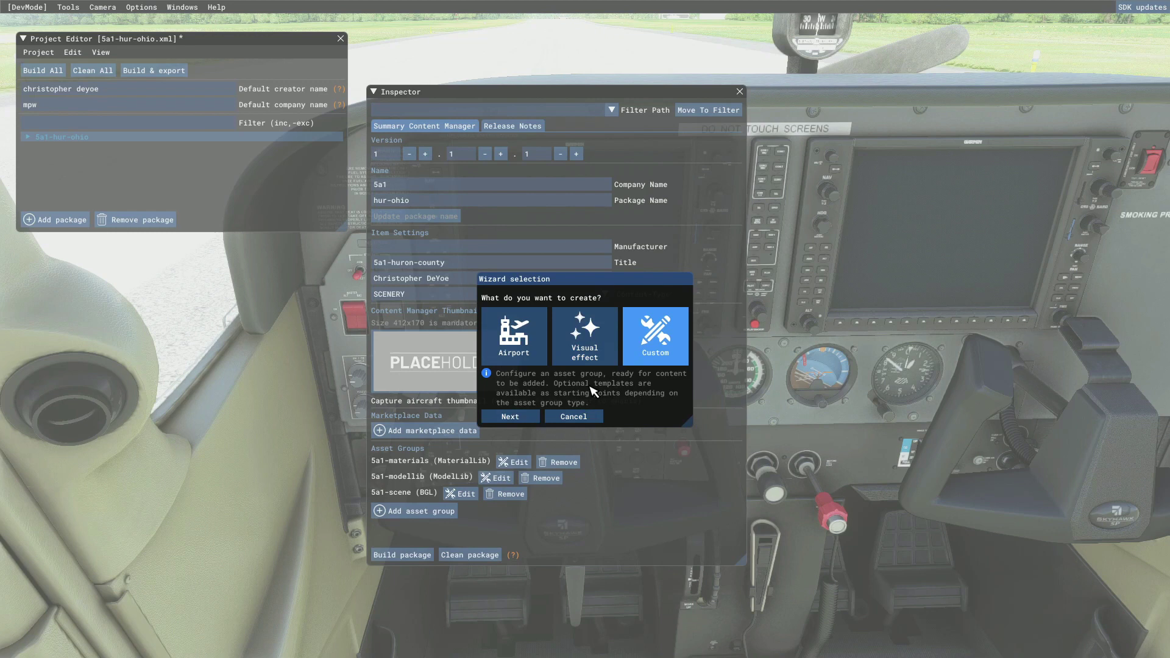
{"action": "left_click", "coordinate": [574, 417]}
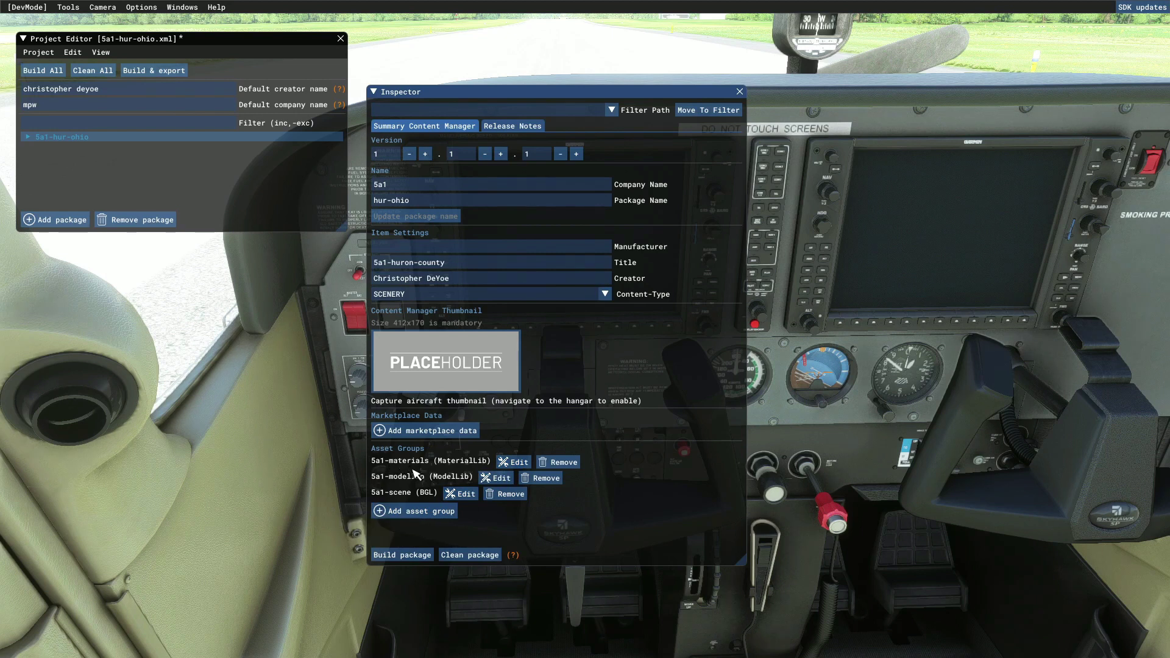
View the 5a1-materials asset group, close the Inspector, and show it again for the 5a1-hur-ohio package
{"action": "left_click", "coordinate": [513, 462]}
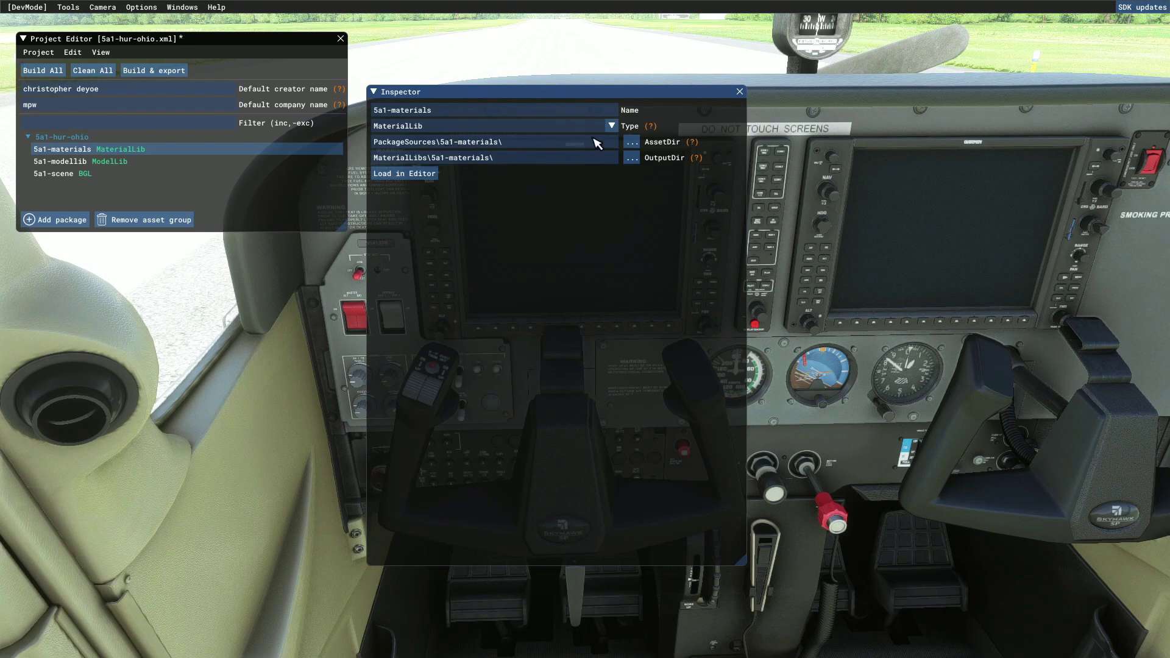
{"action": "left_click", "coordinate": [740, 91]}
{"action": "left_click", "coordinate": [59, 137]}
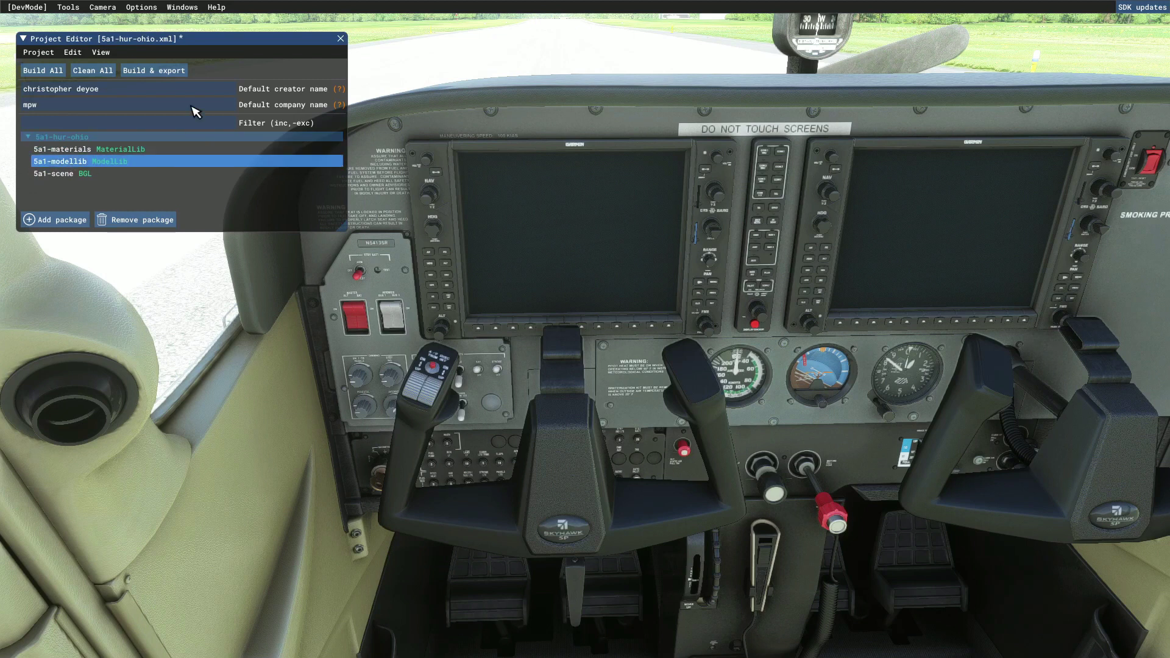
{"action": "left_click", "coordinate": [100, 52]}
{"action": "left_click", "coordinate": [107, 68]}
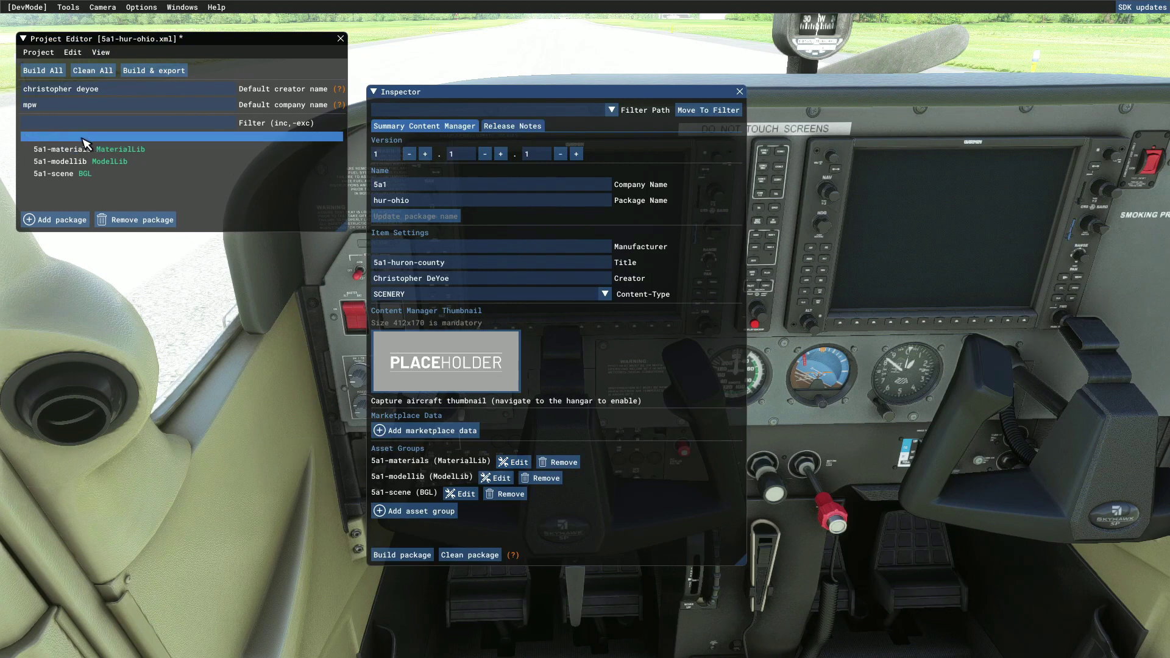
Examine the name, type and asset and output directories of the 5a1-modellib, 5a1-materials and 5a1-scene asset groups
{"action": "left_click", "coordinate": [64, 162]}
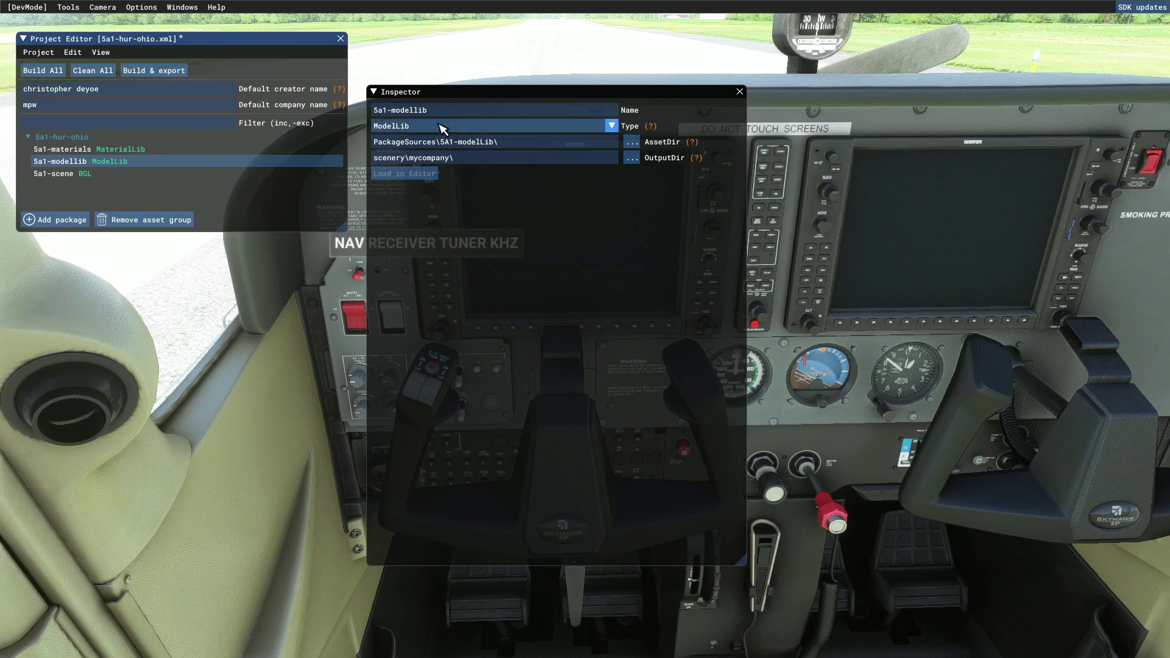
{"action": "left_click", "coordinate": [79, 150]}
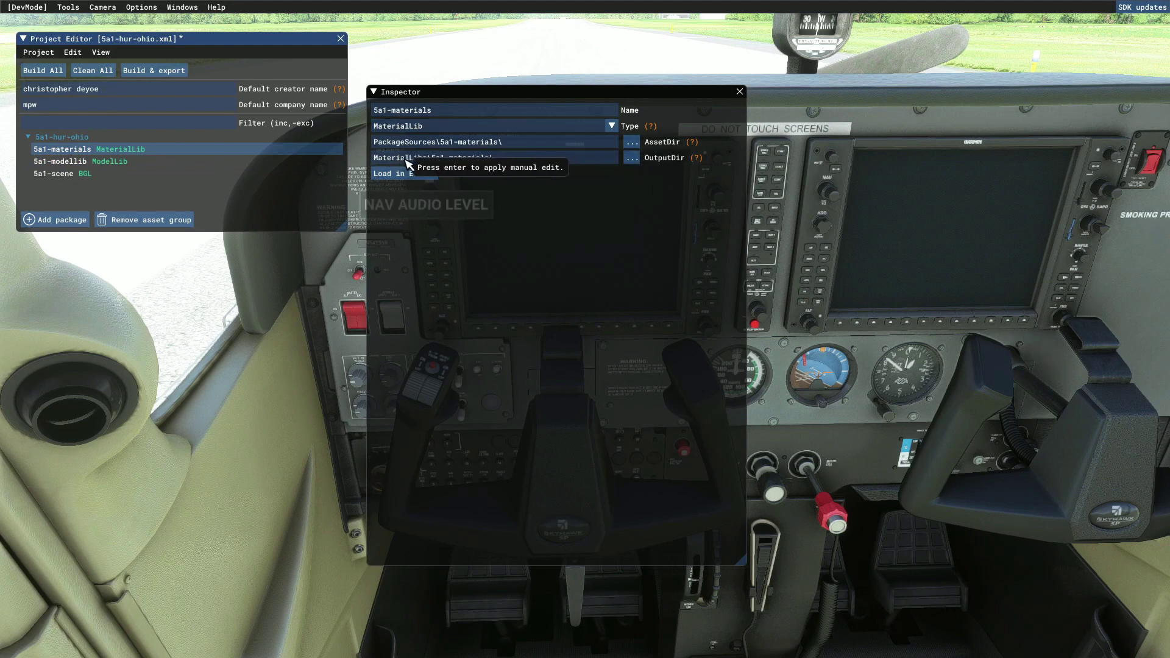
{"action": "left_click", "coordinate": [65, 163]}
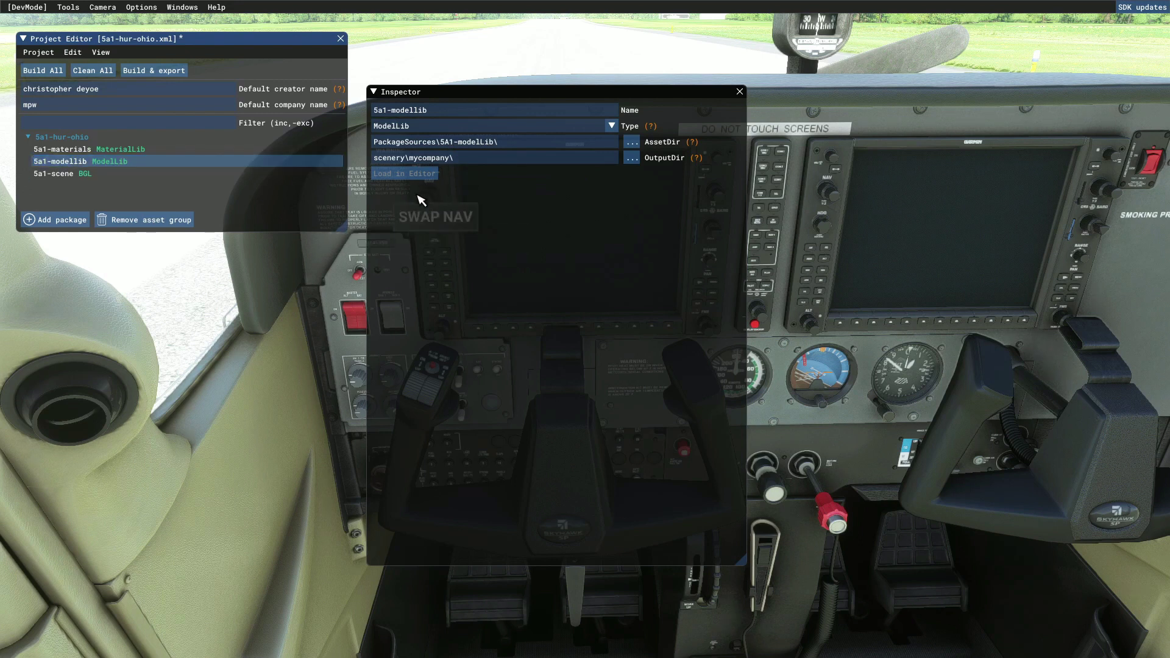
{"action": "mouse_move", "coordinate": [692, 164]}
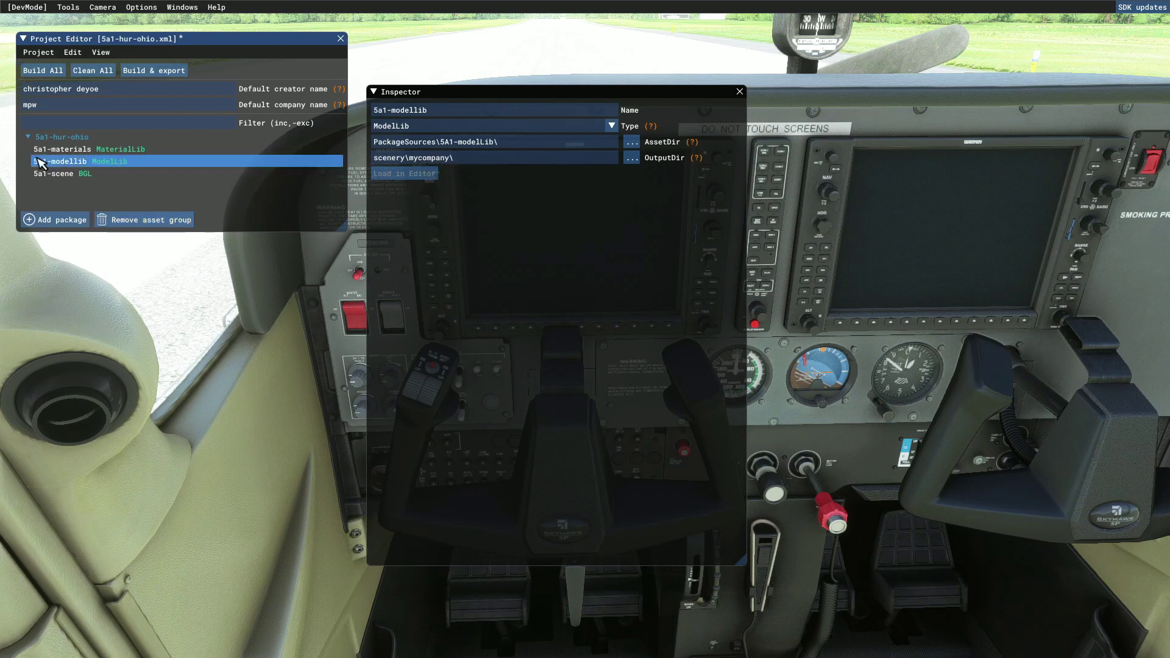
{"action": "left_click", "coordinate": [65, 174]}
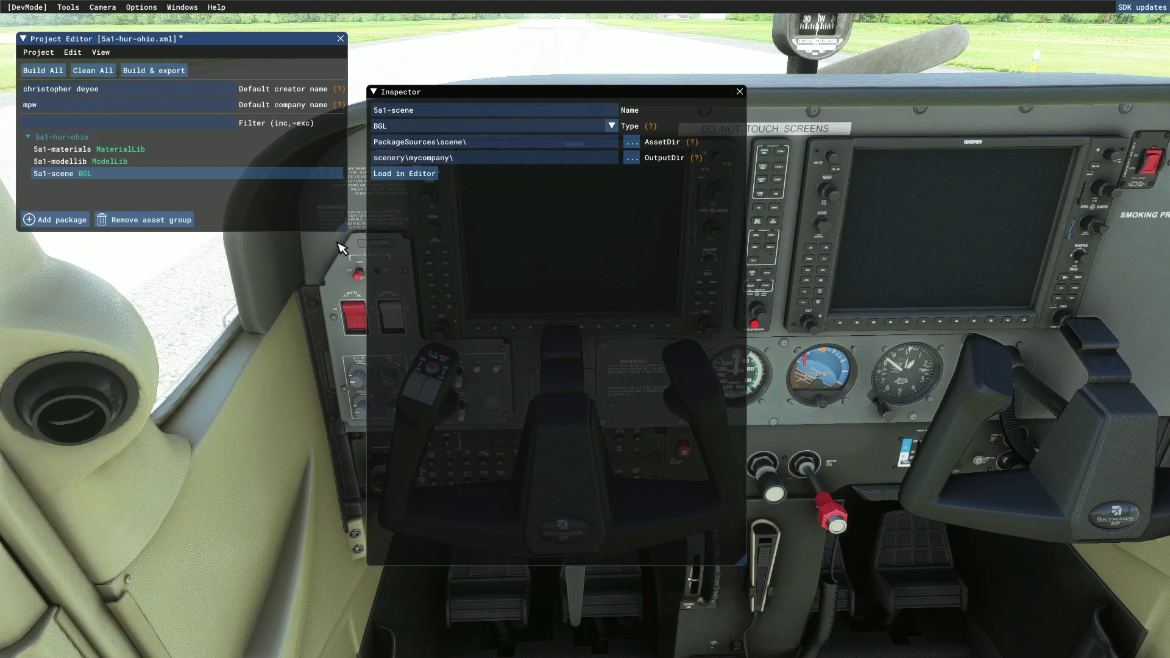
Return to the 5a1-hur-ohio package settings and examine the options for building and cleaning the package
{"action": "left_click", "coordinate": [67, 137]}
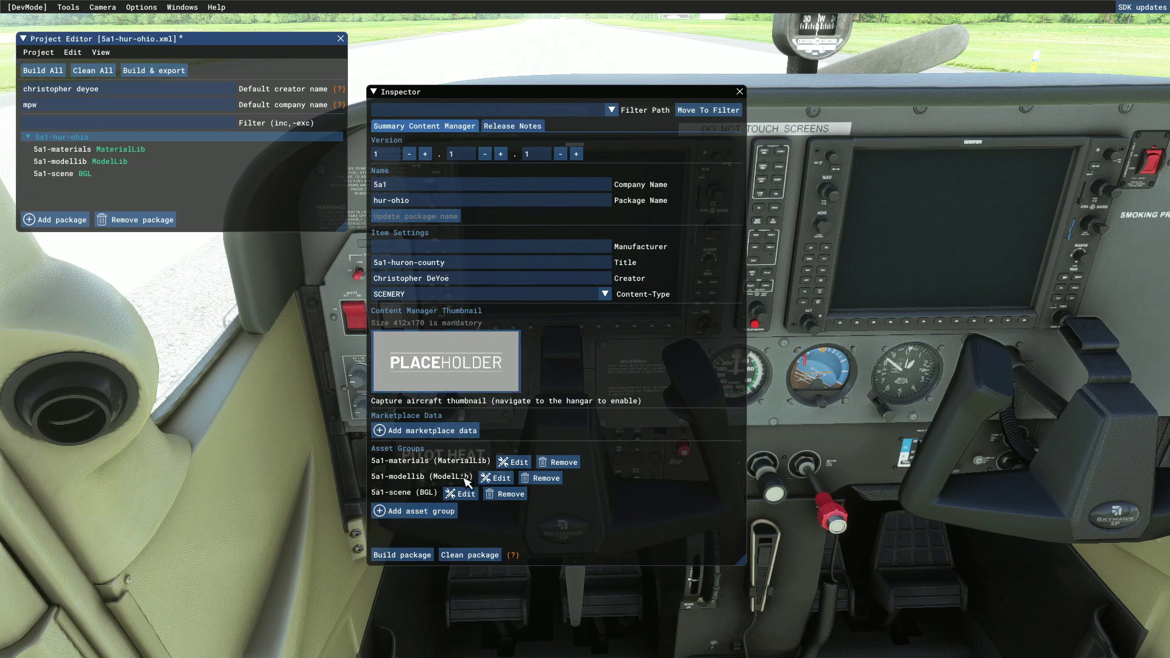
{"action": "left_click", "coordinate": [399, 557]}
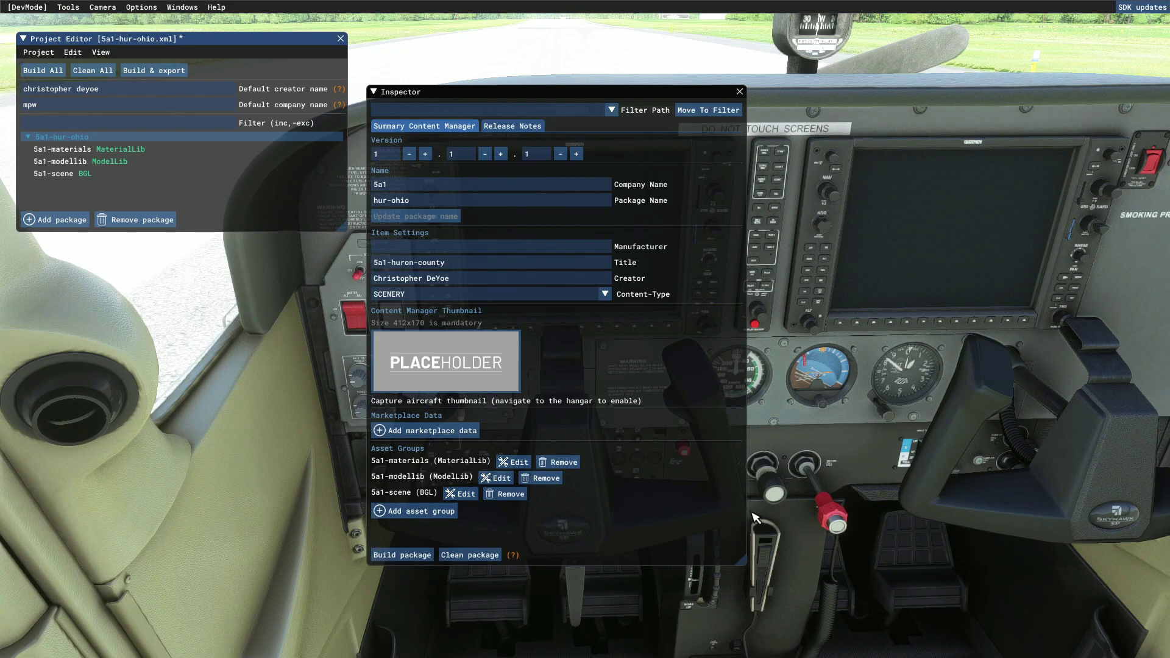
{"action": "left_click", "coordinate": [468, 556]}
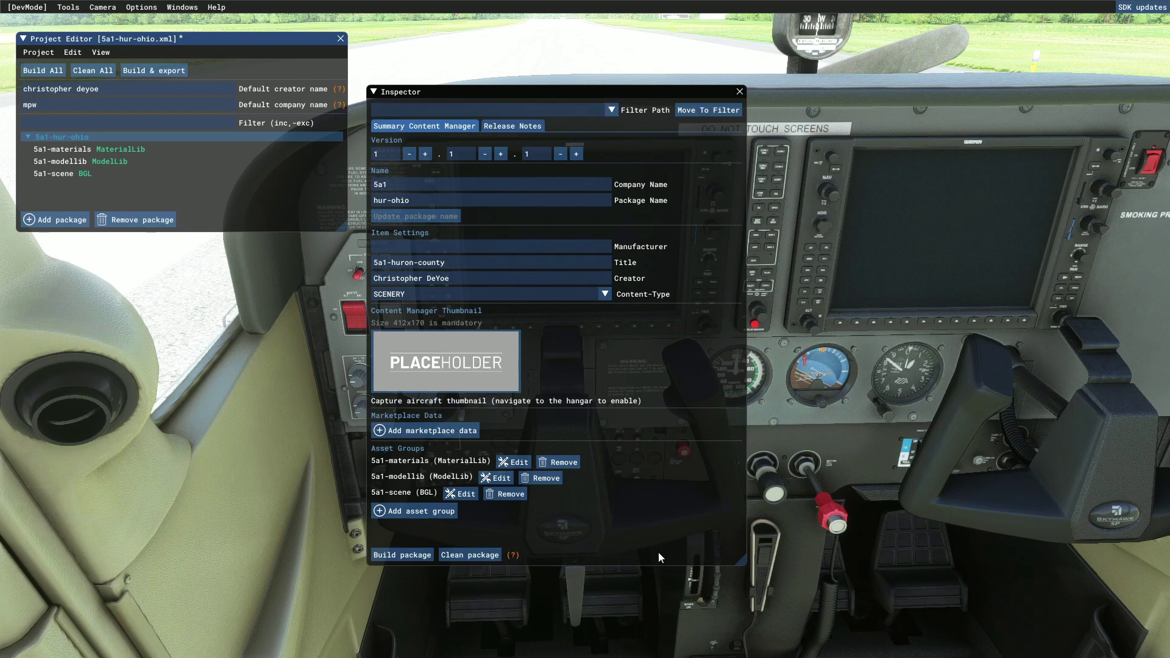
Collapse the Inspector and Project Editor, move them to opposite sides of the cockpit view, and expand both again
{"action": "left_click", "coordinate": [375, 93]}
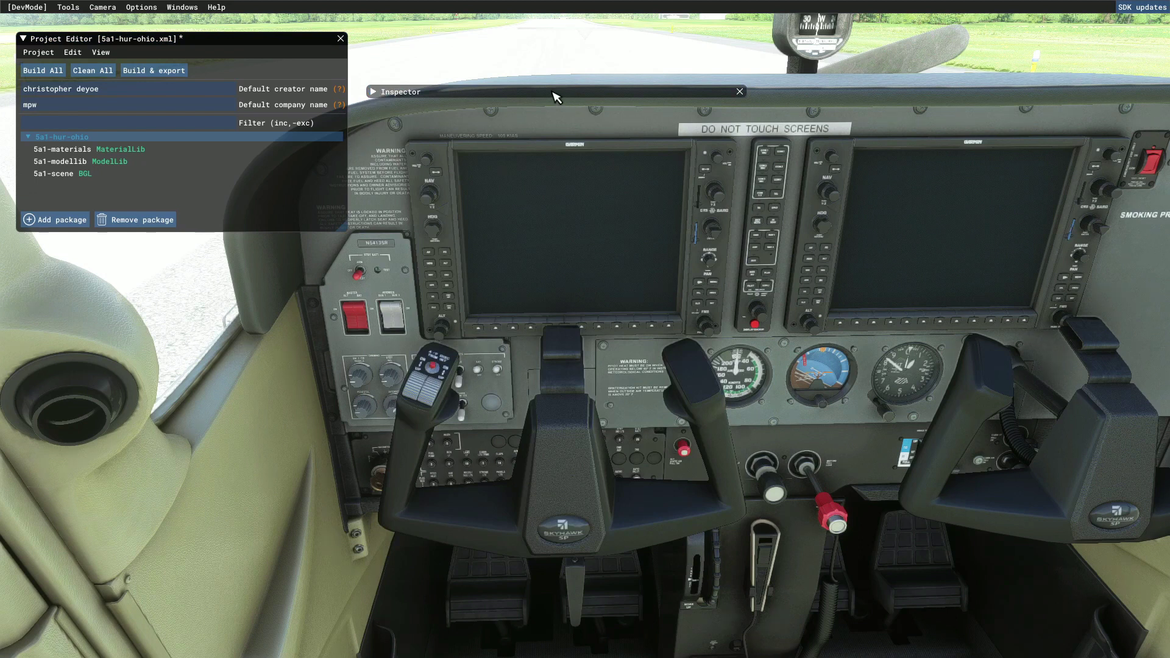
{"action": "left_click_drag", "start_coordinate": [557, 98], "coordinate": [973, 87]}
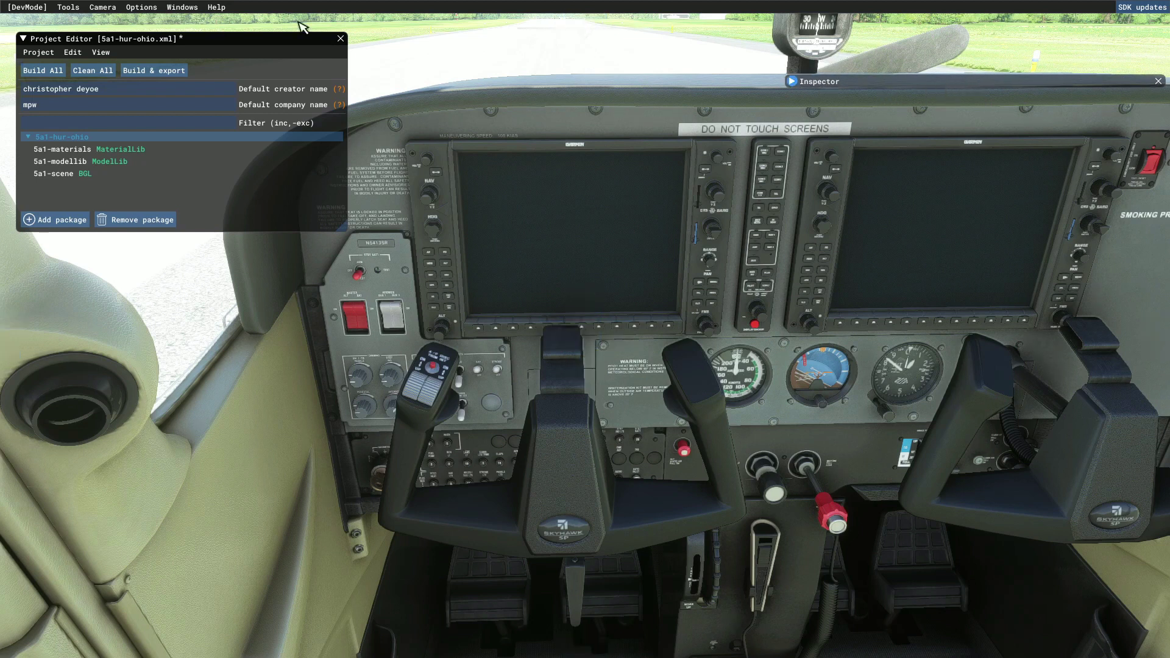
{"action": "left_click", "coordinate": [23, 39]}
{"action": "mouse_move", "coordinate": [201, 41]}
{"action": "left_mouse_down"}
{"action": "mouse_move", "coordinate": [183, 47]}
{"action": "mouse_move", "coordinate": [196, 52]}
{"action": "mouse_move", "coordinate": [186, 44]}
{"action": "left_mouse_up"}
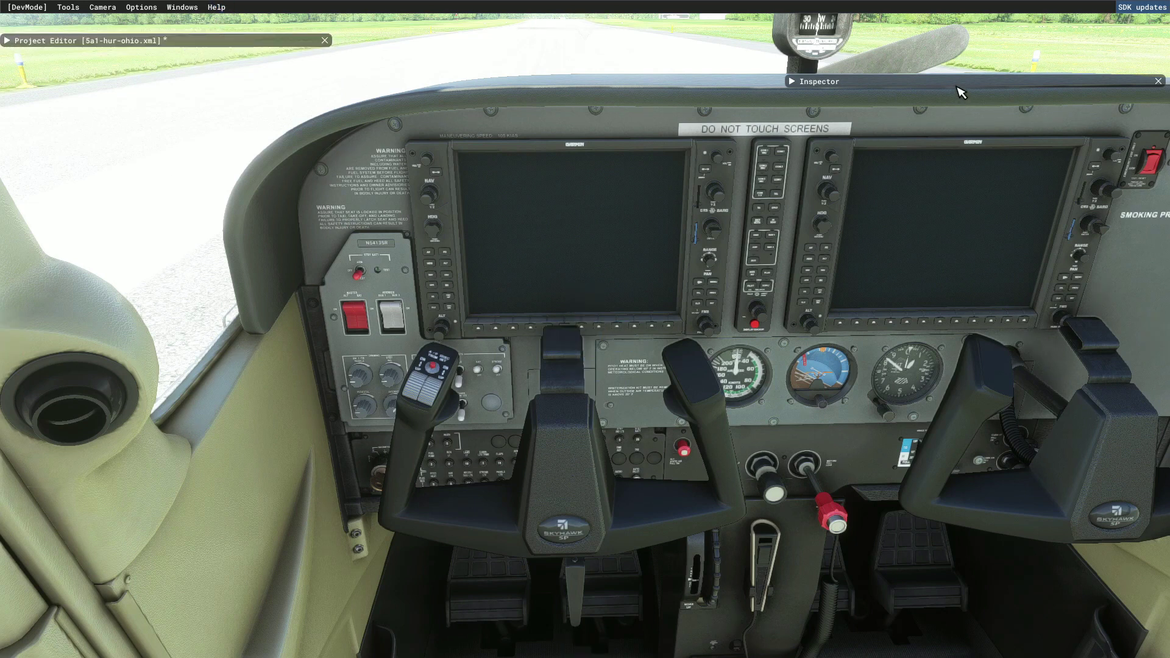
{"action": "left_click_drag", "start_coordinate": [959, 81], "coordinate": [960, 72]}
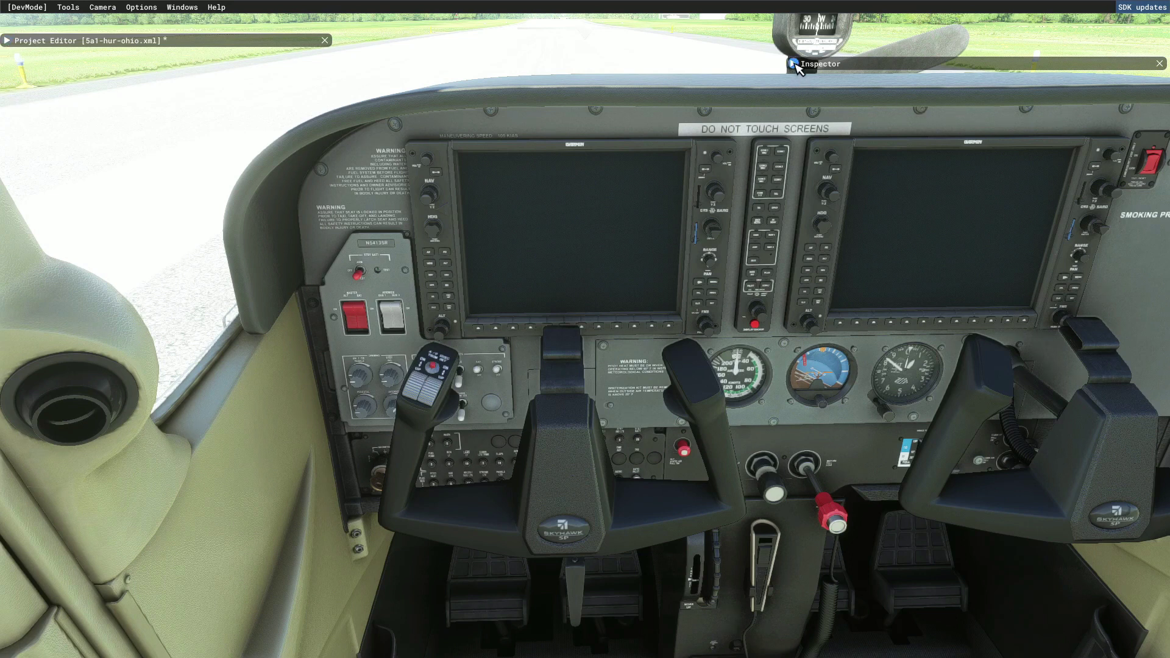
{"action": "left_click", "coordinate": [794, 63]}
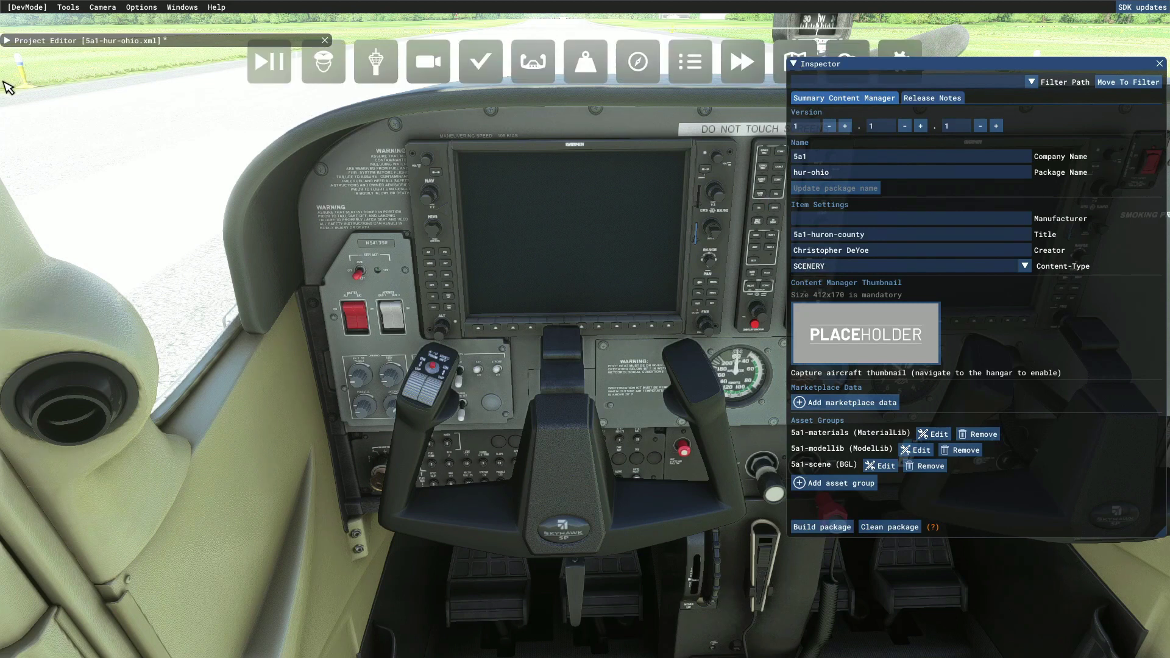
{"action": "left_click", "coordinate": [7, 40]}
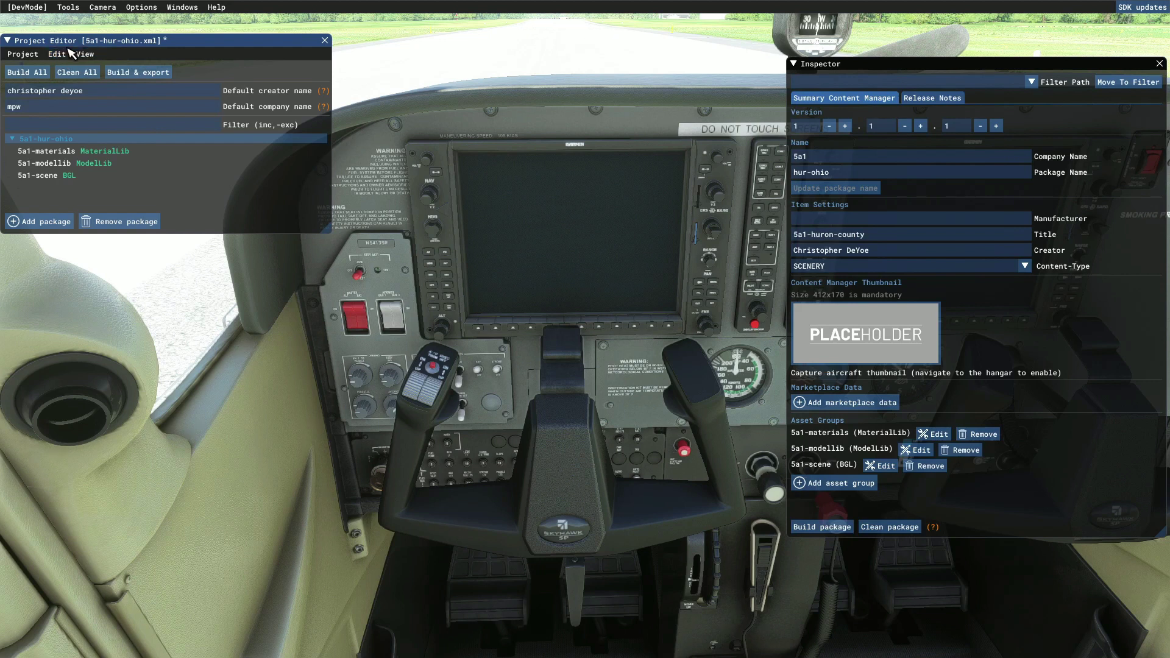
Preview docking the Project Editor at the screen's side edge, then leave it floating clear of that edge
{"action": "left_click_drag", "start_coordinate": [91, 40], "coordinate": [12, 346]}
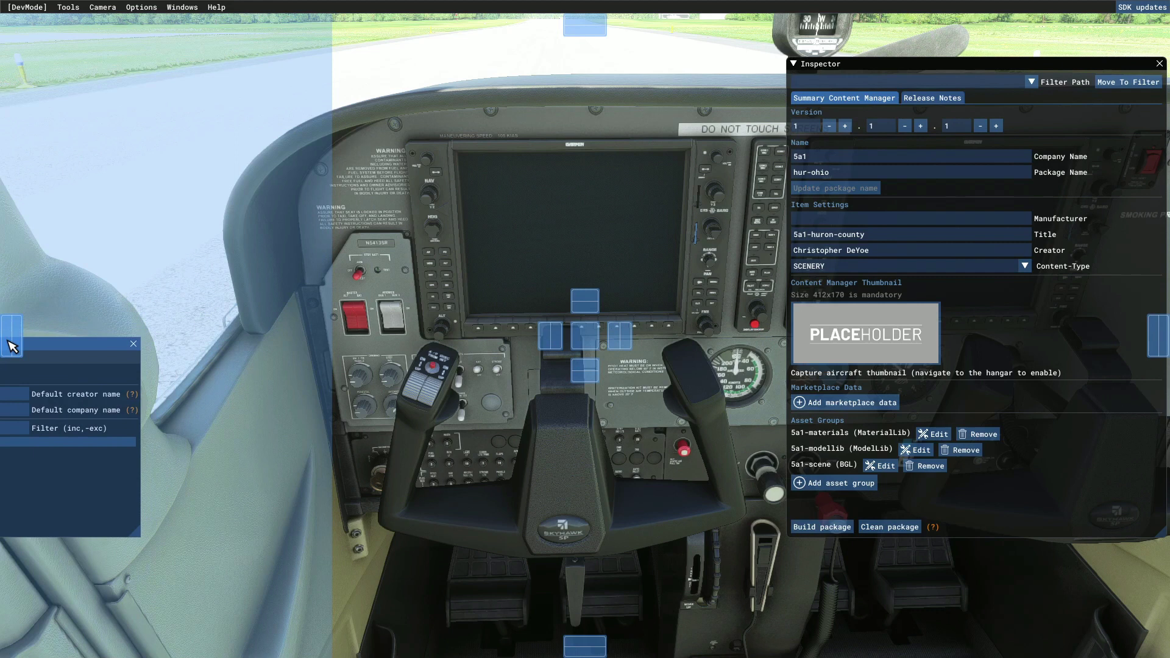
{"action": "mouse_move", "coordinate": [12, 347]}
{"action": "left_mouse_down"}
{"action": "mouse_move", "coordinate": [233, 232]}
{"action": "mouse_move", "coordinate": [100, 354]}
{"action": "mouse_move", "coordinate": [14, 347]}
{"action": "left_mouse_up"}
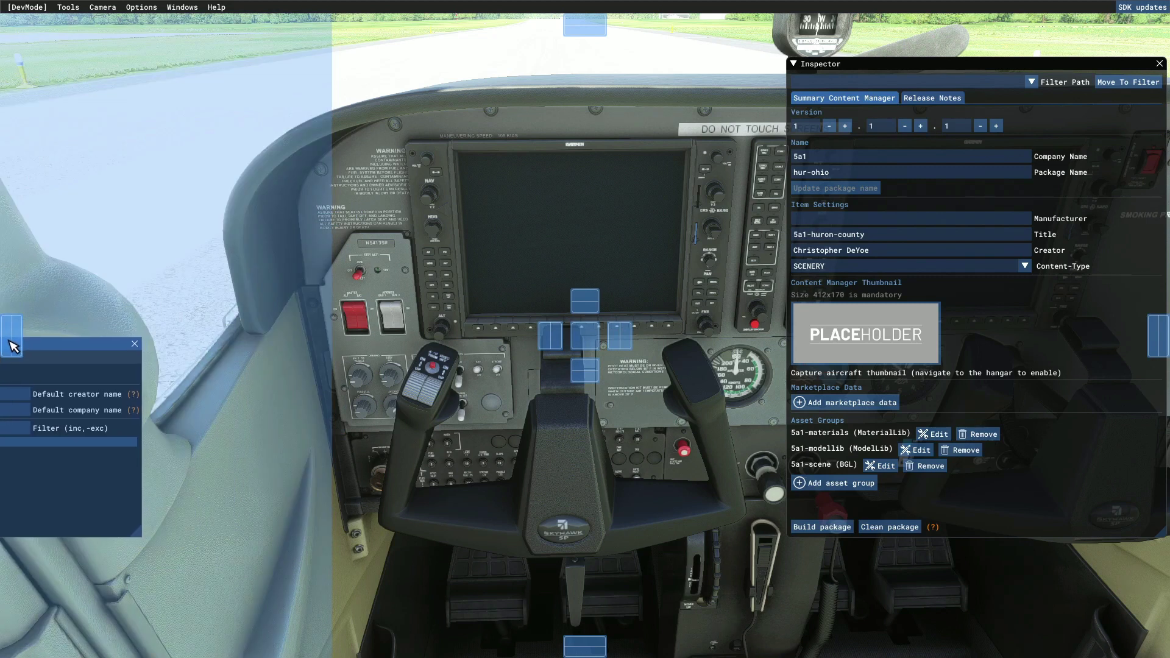
{"action": "left_click_drag", "start_coordinate": [13, 347], "coordinate": [262, 287]}
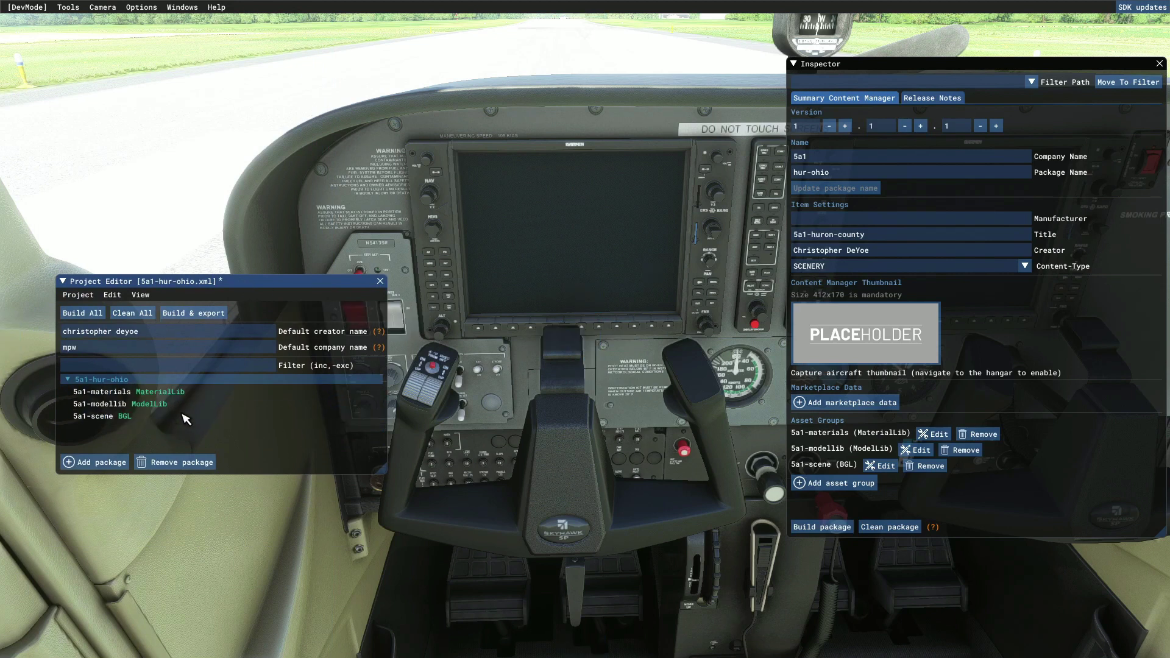
{"action": "left_click", "coordinate": [214, 416]}
{"action": "left_click_drag", "start_coordinate": [256, 289], "coordinate": [195, 327]}
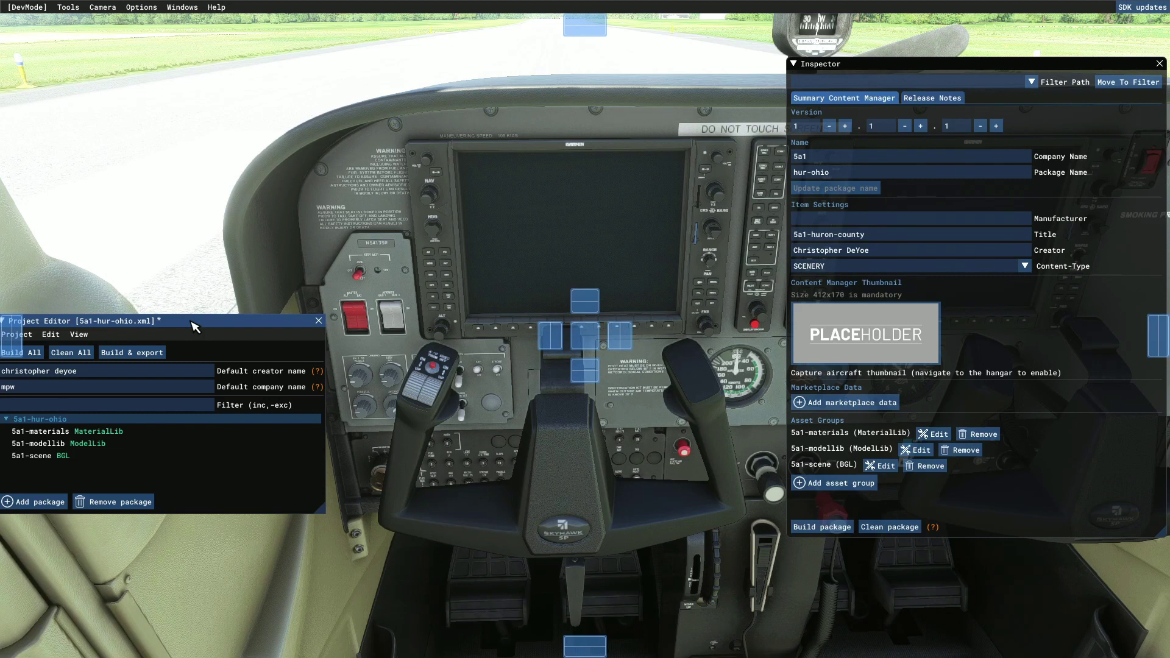
{"action": "left_click_drag", "start_coordinate": [195, 327], "coordinate": [296, 255]}
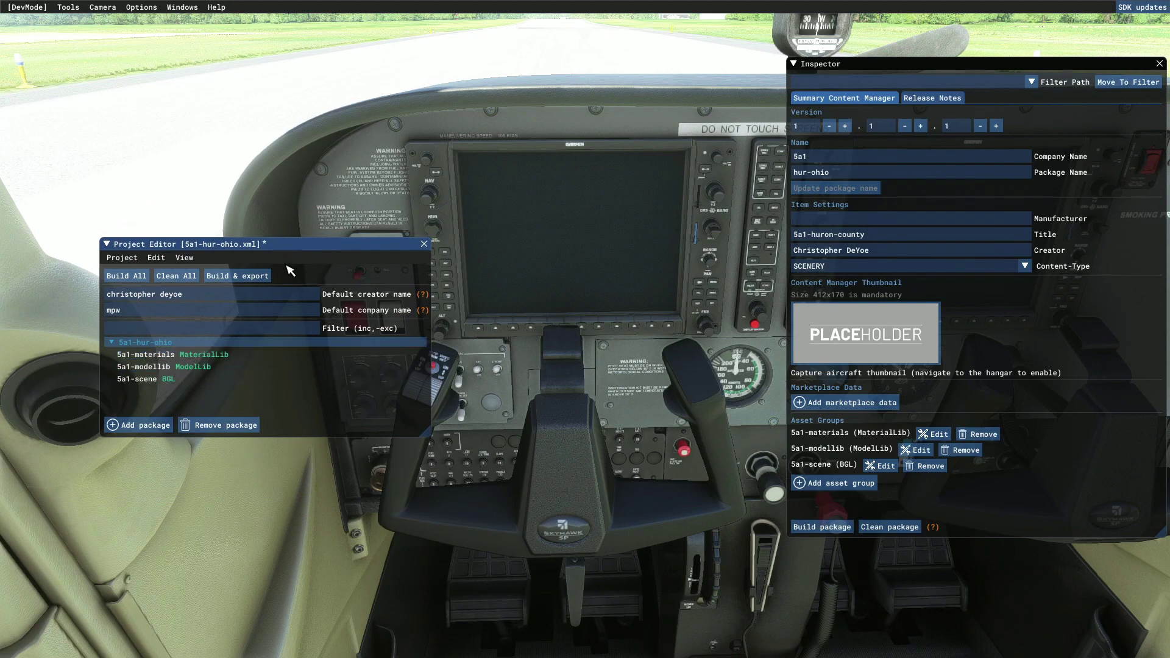
{"action": "left_click_drag", "start_coordinate": [289, 248], "coordinate": [253, 226]}
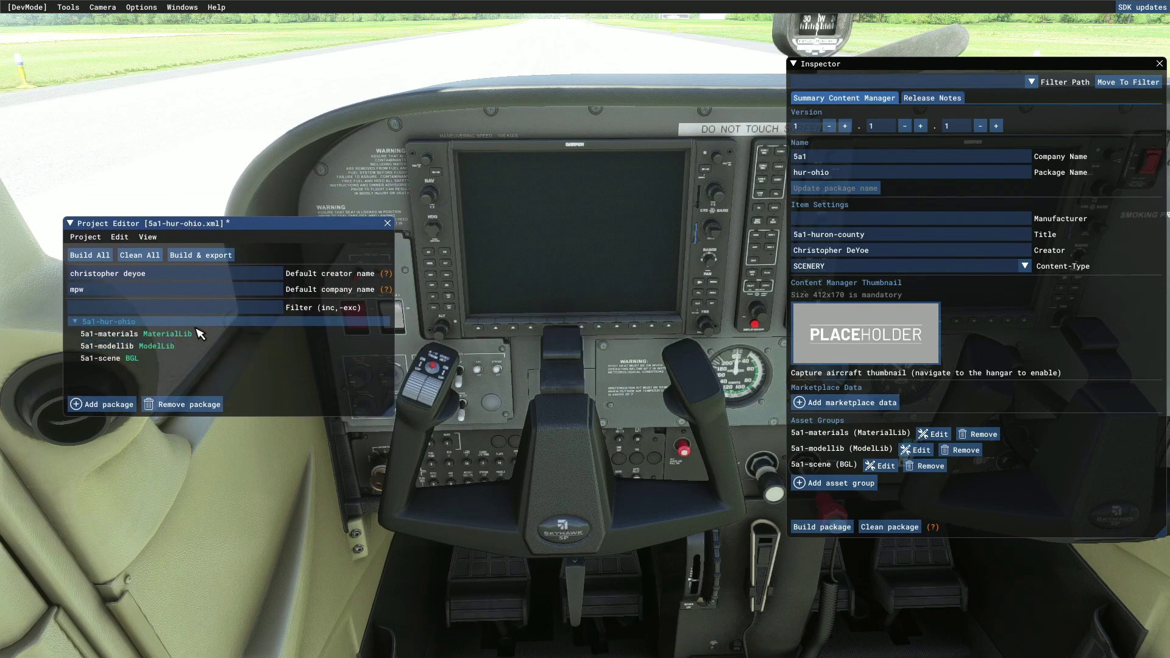
{"action": "left_click_drag", "start_coordinate": [263, 230], "coordinate": [195, 250]}
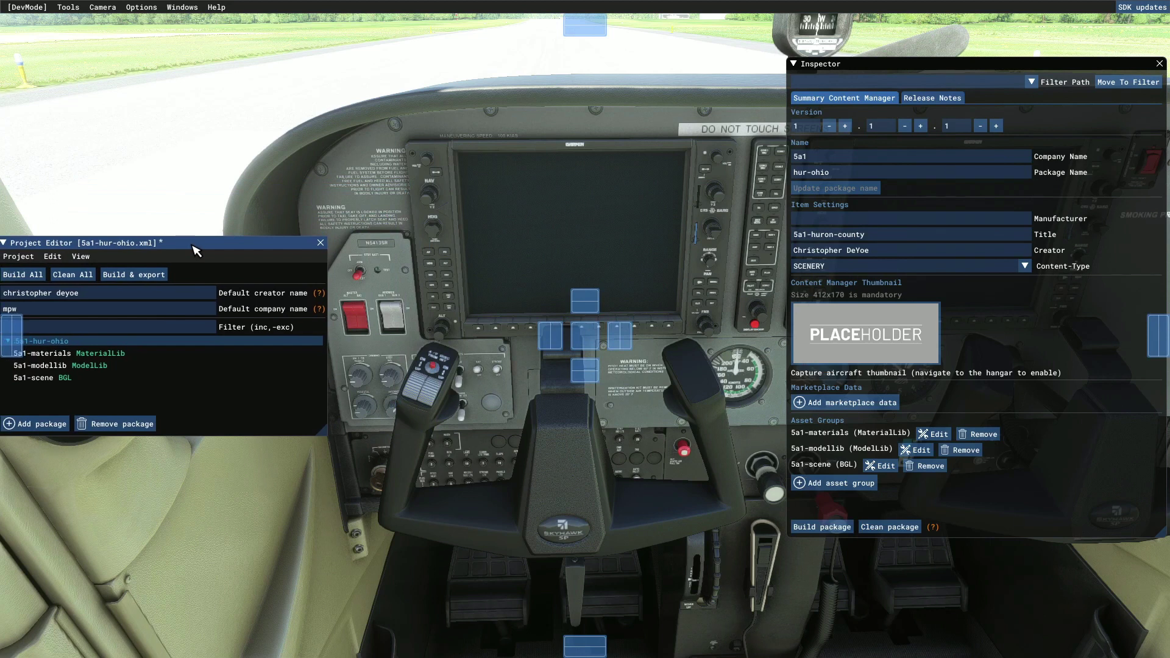
{"action": "left_click_drag", "start_coordinate": [196, 250], "coordinate": [291, 259]}
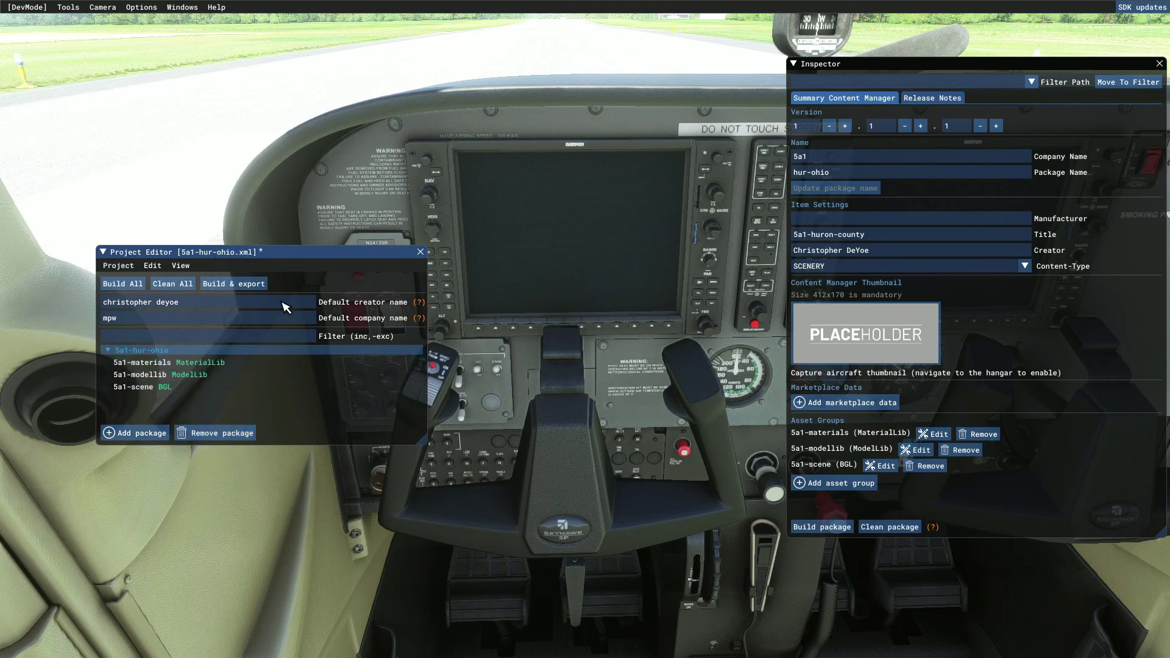
{"action": "left_click_drag", "start_coordinate": [308, 259], "coordinate": [296, 139]}
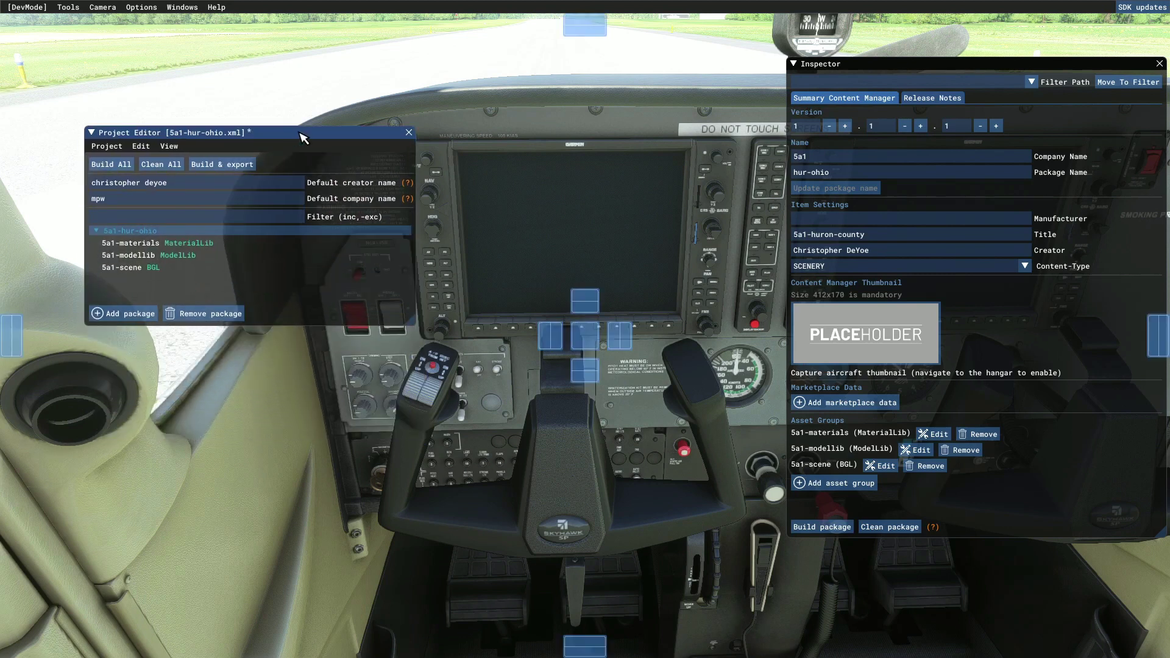
Collapse the Inspector to its title bar and select the 5a1-scene asset group in the project tree
{"action": "left_click", "coordinate": [794, 63]}
{"action": "left_click", "coordinate": [131, 255]}
{"action": "left_click", "coordinate": [137, 267]}
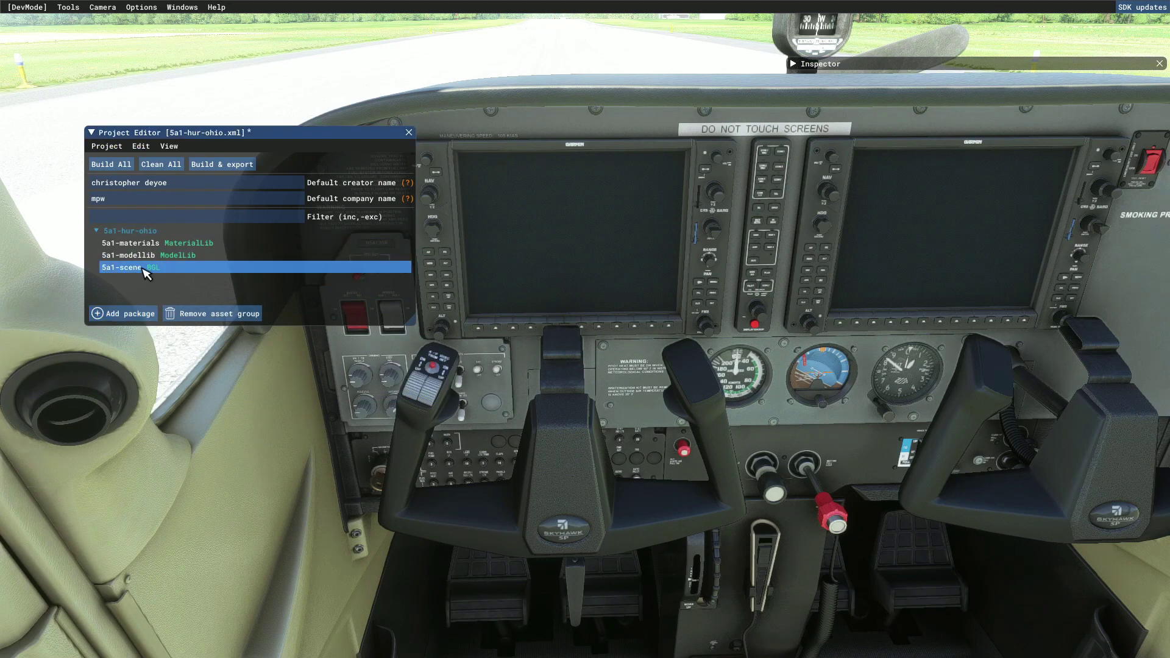
Expand the Inspector and load the 5a1-scene asset group for editing
{"action": "left_click", "coordinate": [794, 63]}
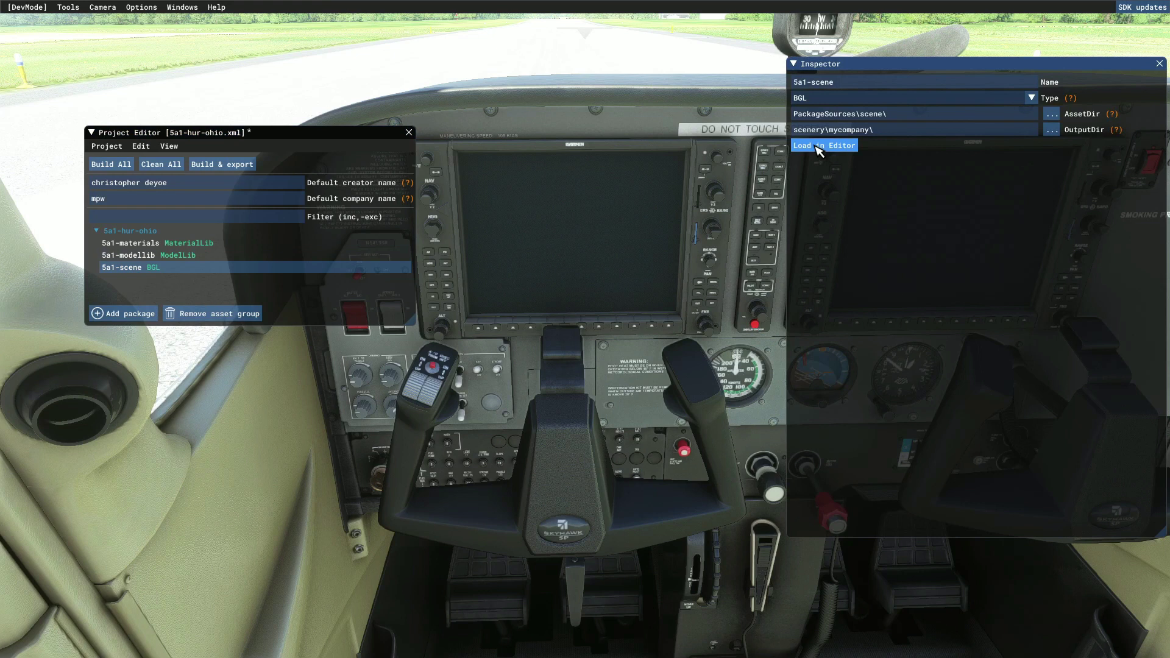
{"action": "left_click", "coordinate": [819, 146]}
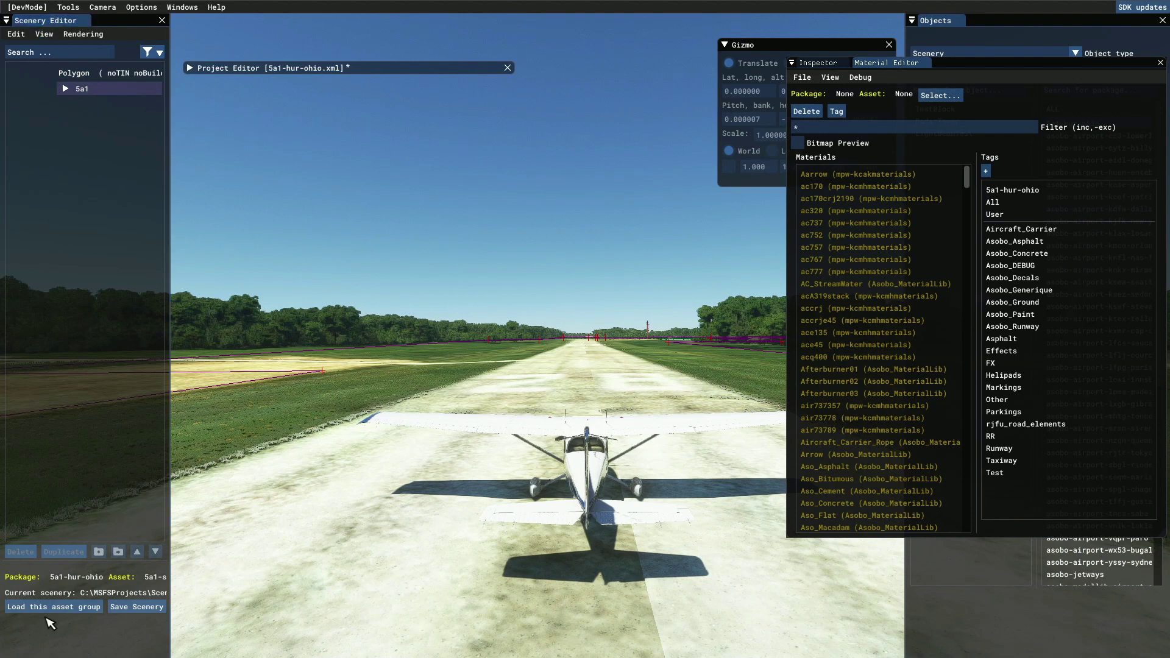
Undock the Scenery Editor as a floating window and resize it so its package details and save controls fit on screen
{"action": "left_click_drag", "start_coordinate": [170, 434], "coordinate": [271, 435]}
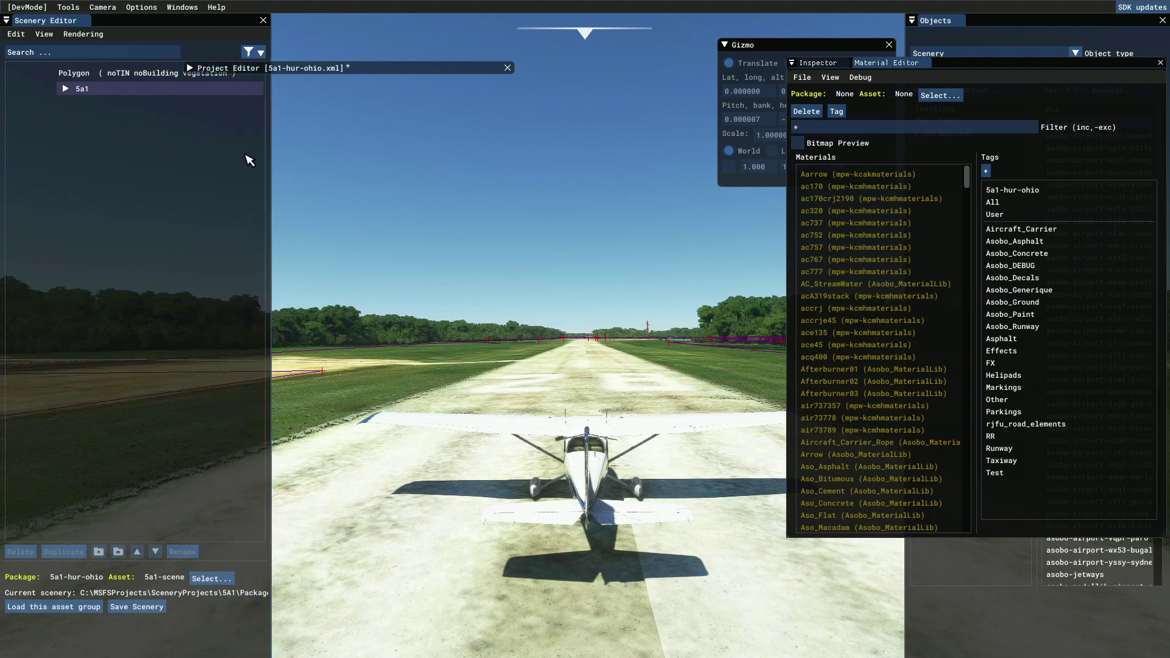
{"action": "left_click_drag", "start_coordinate": [173, 20], "coordinate": [254, 100]}
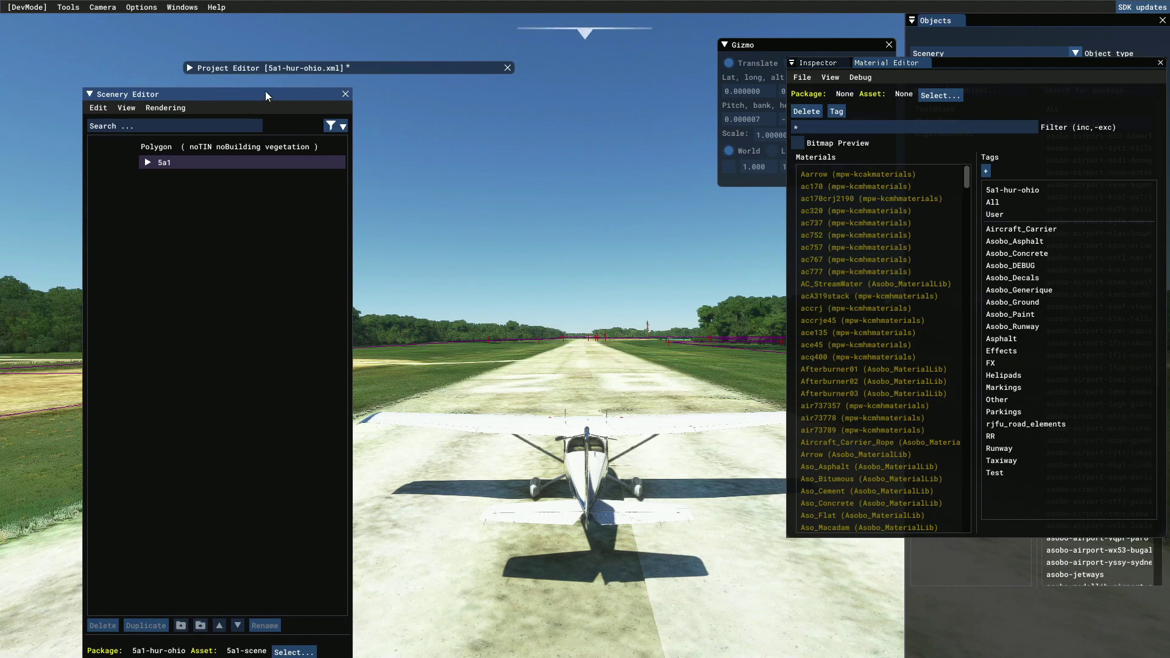
{"action": "left_click_drag", "start_coordinate": [265, 91], "coordinate": [265, 93]}
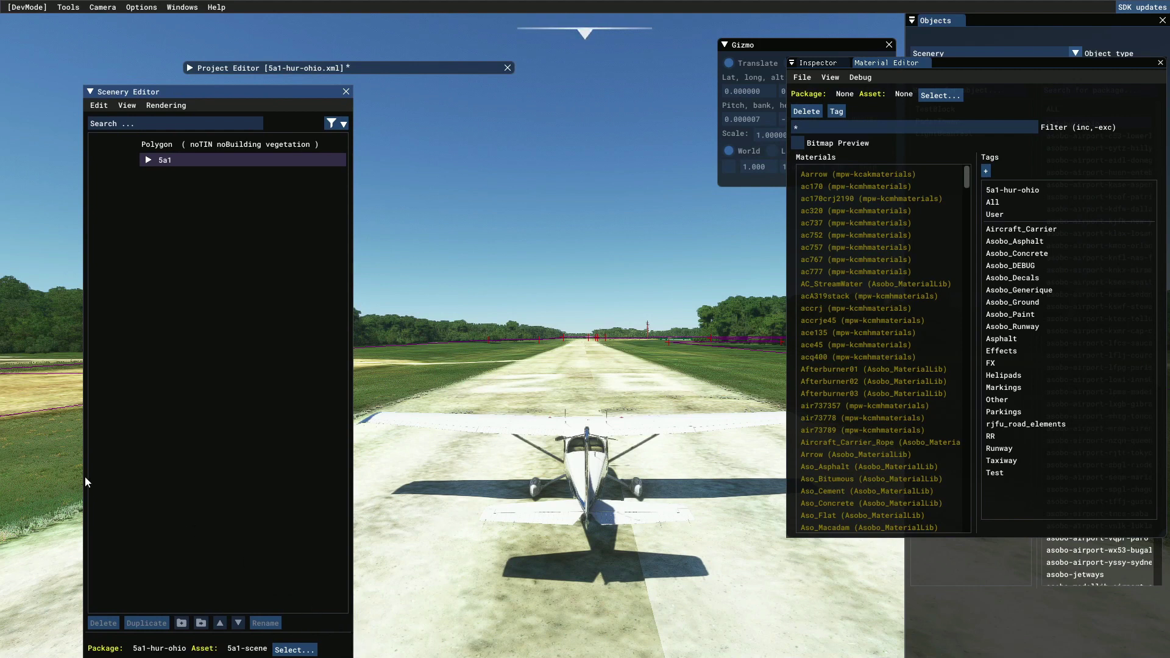
{"action": "left_click_drag", "start_coordinate": [225, 91], "coordinate": [225, 66]}
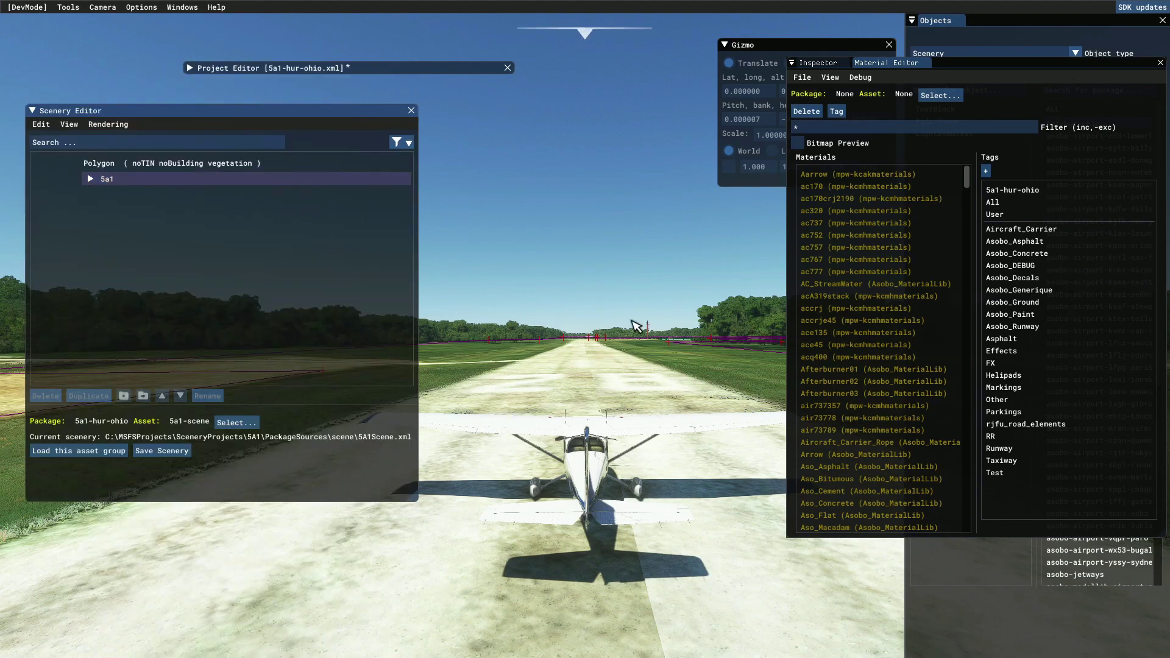
Examine the noTIN noBuilding vegetation polygon and its outline around the airfield from an aerial view
{"action": "left_click", "coordinate": [660, 336]}
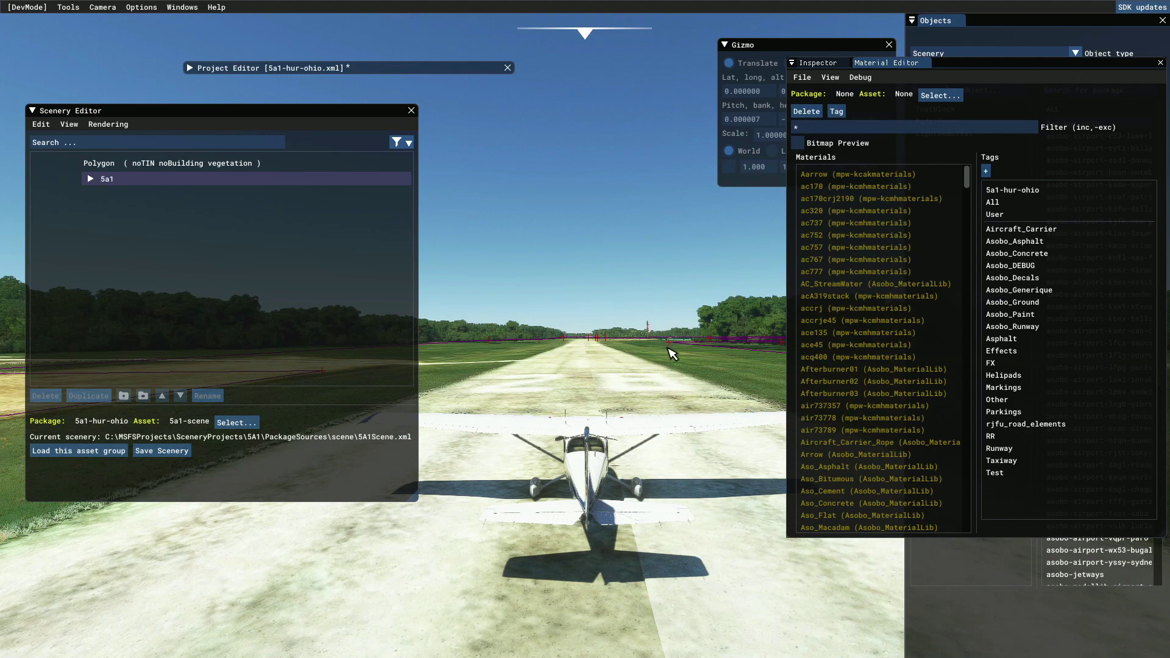
{"action": "scroll", "coordinate": [585, 385], "scroll_direction": "down", "scroll_amount": 4}
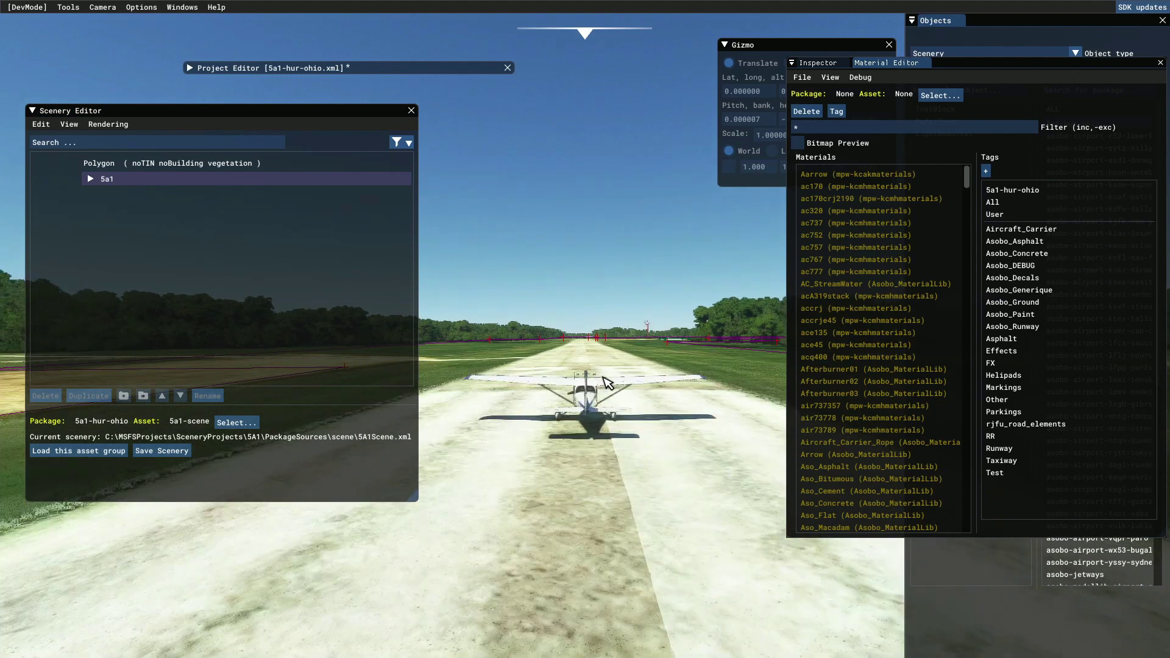
{"action": "key", "text": "Insert"}
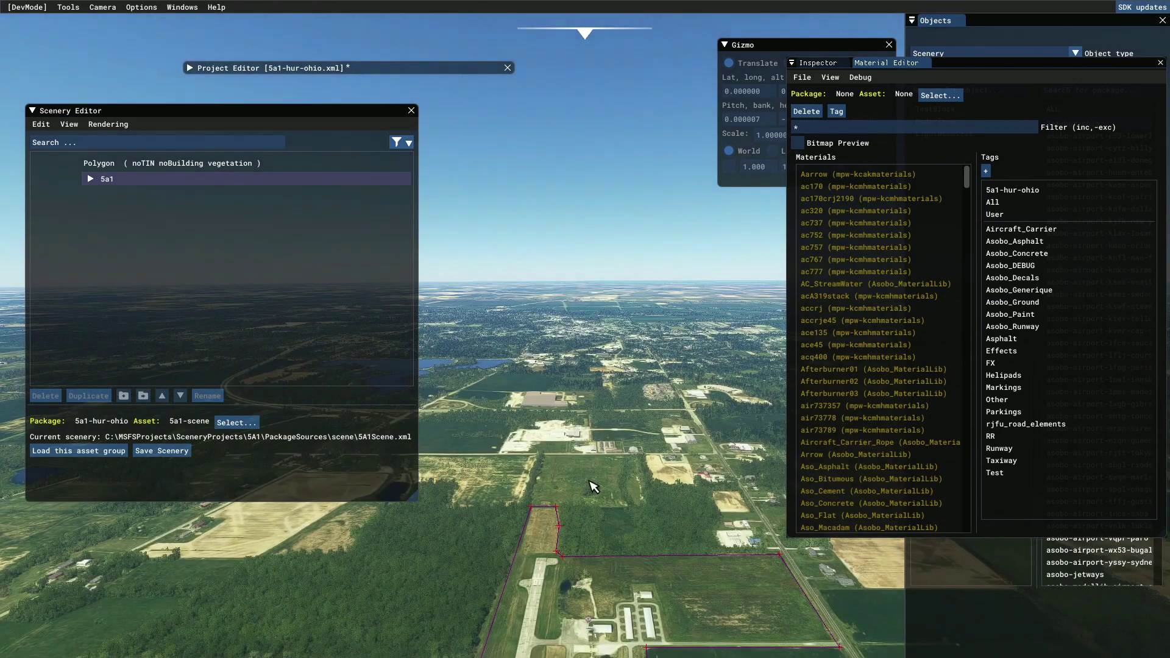
{"action": "key", "text": "s"}
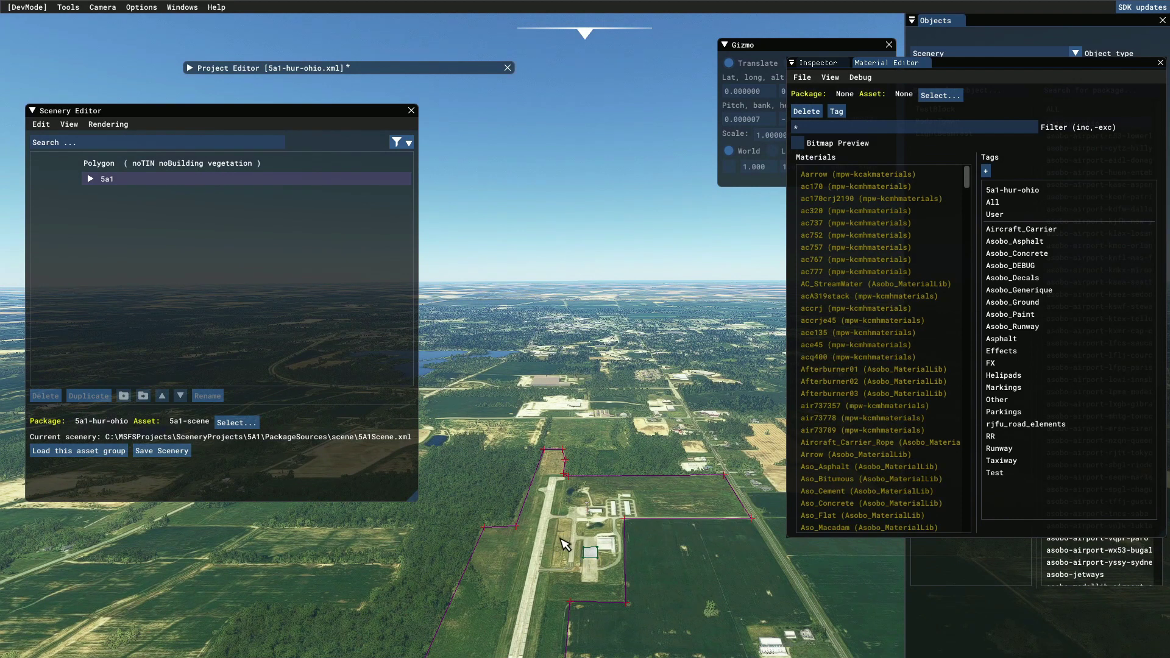
{"action": "left_click", "coordinate": [99, 163]}
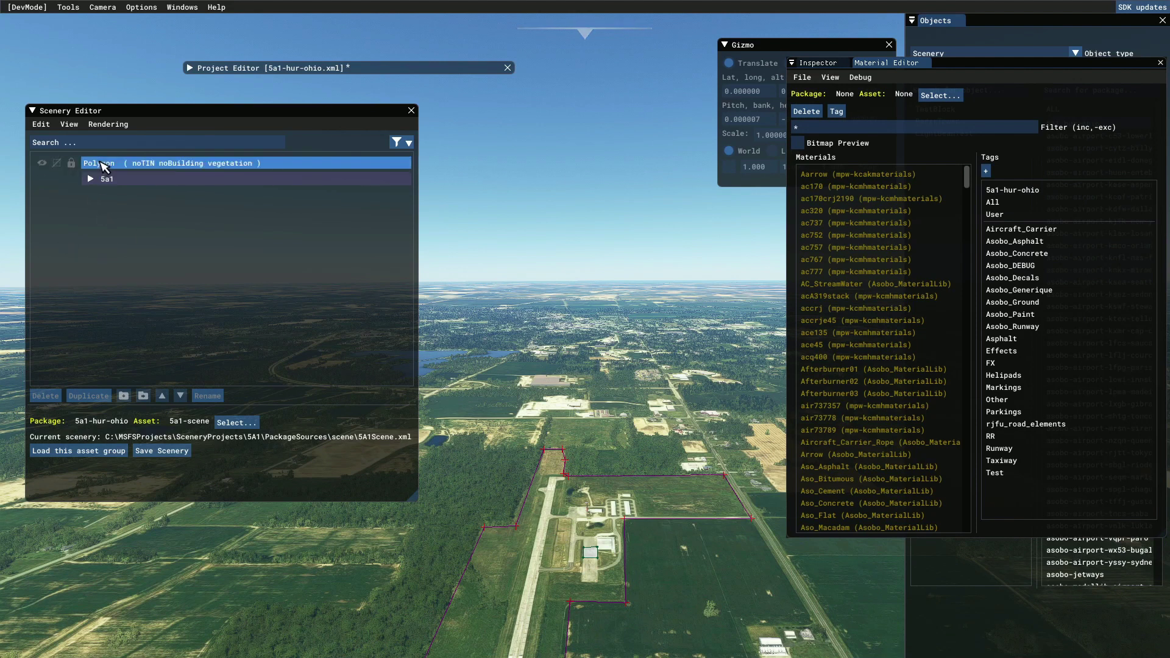
{"action": "left_click", "coordinate": [304, 372]}
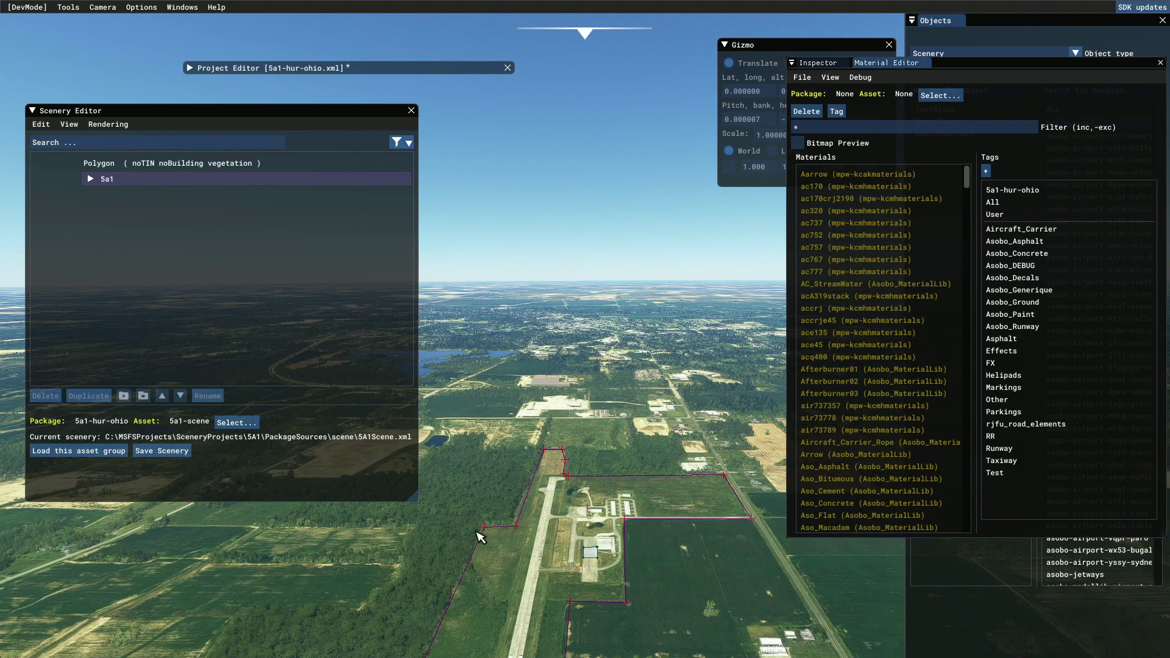
{"action": "left_click", "coordinate": [142, 166]}
Expand the 5a1 airport entry in the Scenery Editor and select its Apron object
{"action": "left_click", "coordinate": [93, 179]}
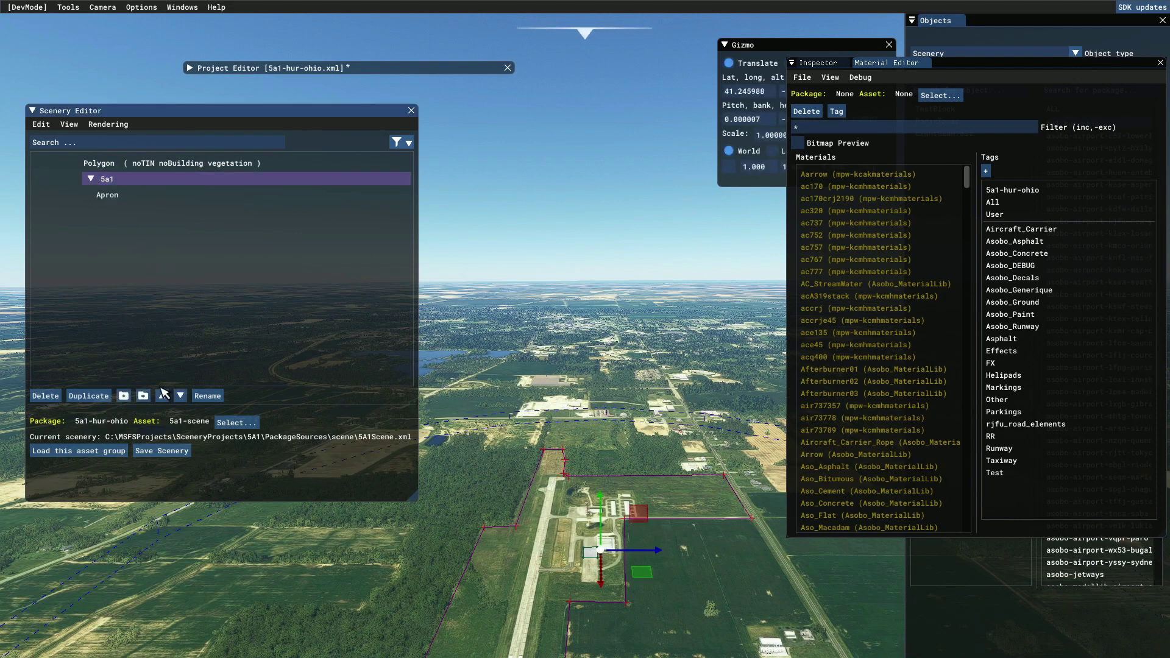
{"action": "left_click", "coordinate": [107, 177]}
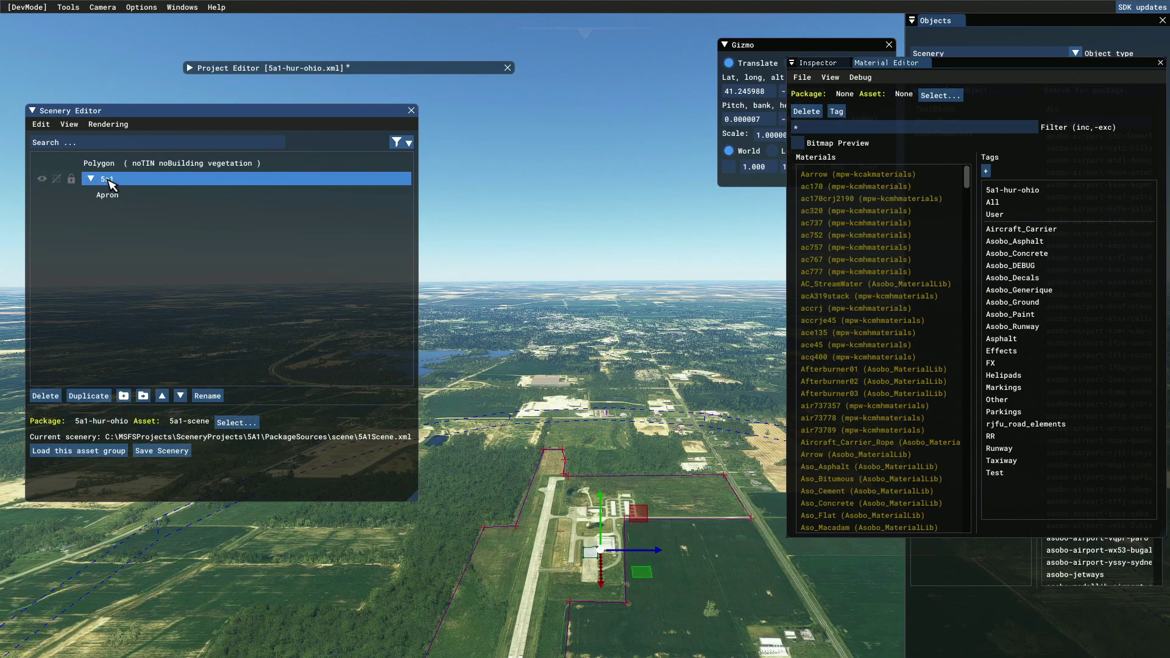
{"action": "left_click", "coordinate": [110, 195]}
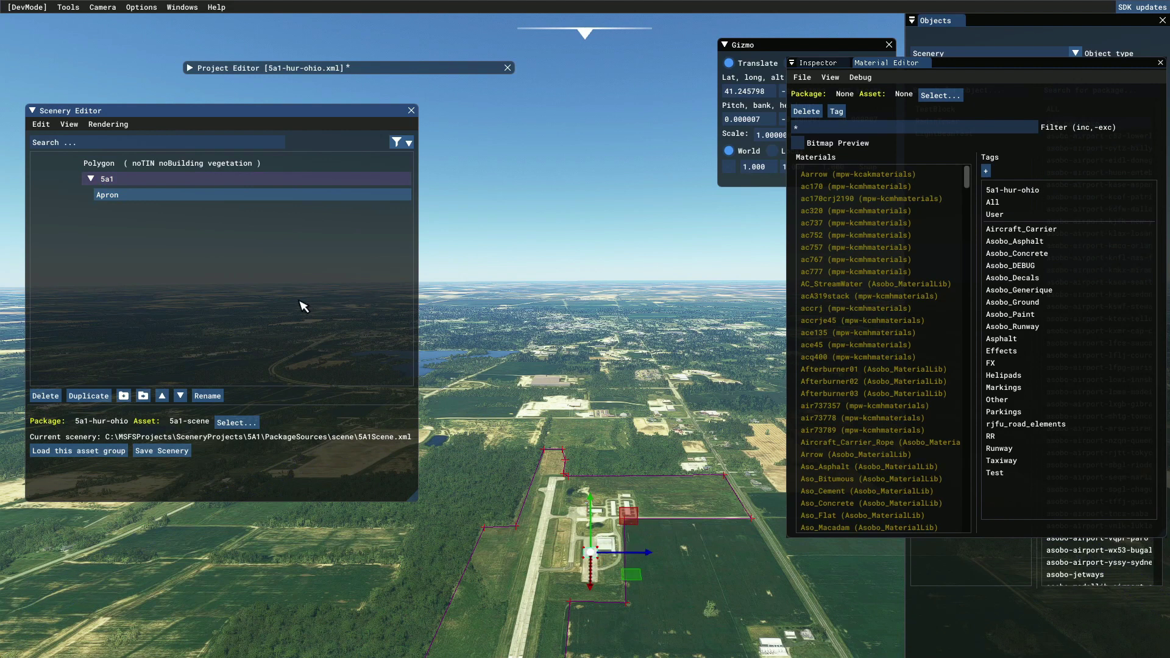
{"action": "left_click_drag", "start_coordinate": [183, 111], "coordinate": [172, 109]}
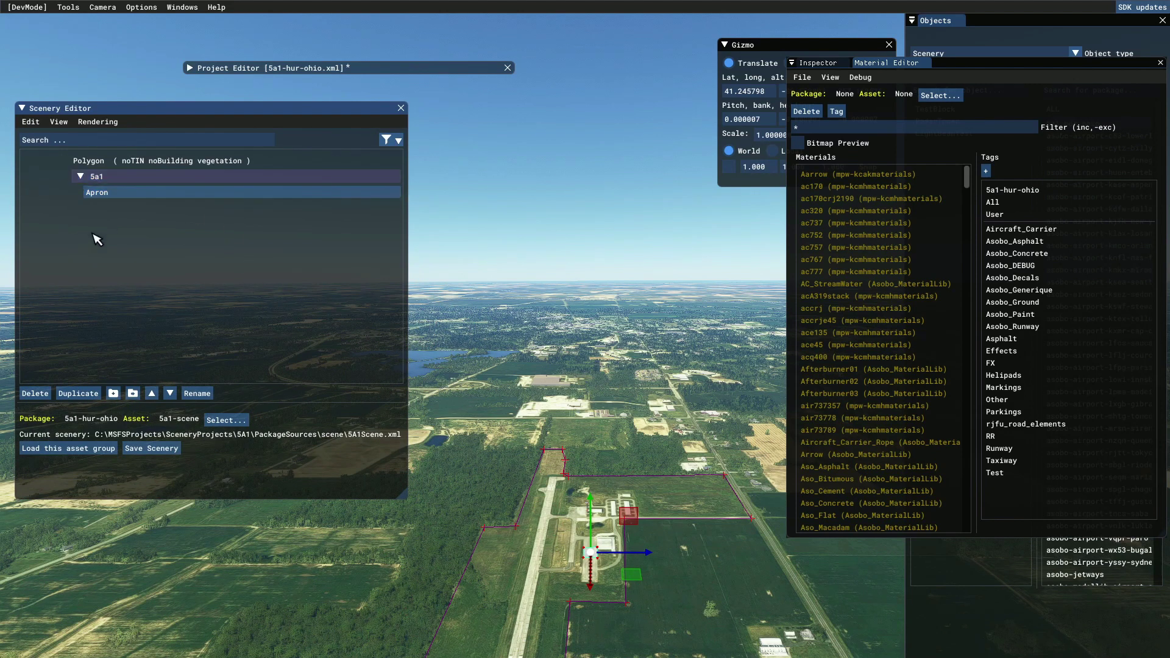
Open the Apron's properties, set its display name to TestApron, and close the properties
{"action": "right_click", "coordinate": [108, 195]}
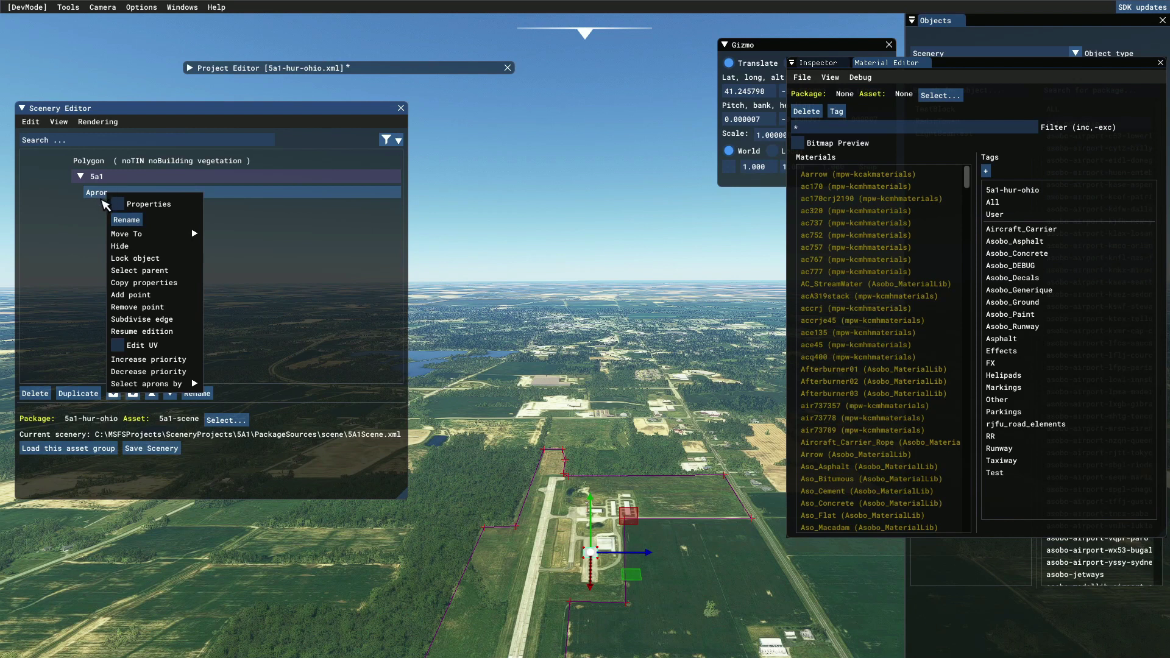
{"action": "left_click", "coordinate": [131, 205]}
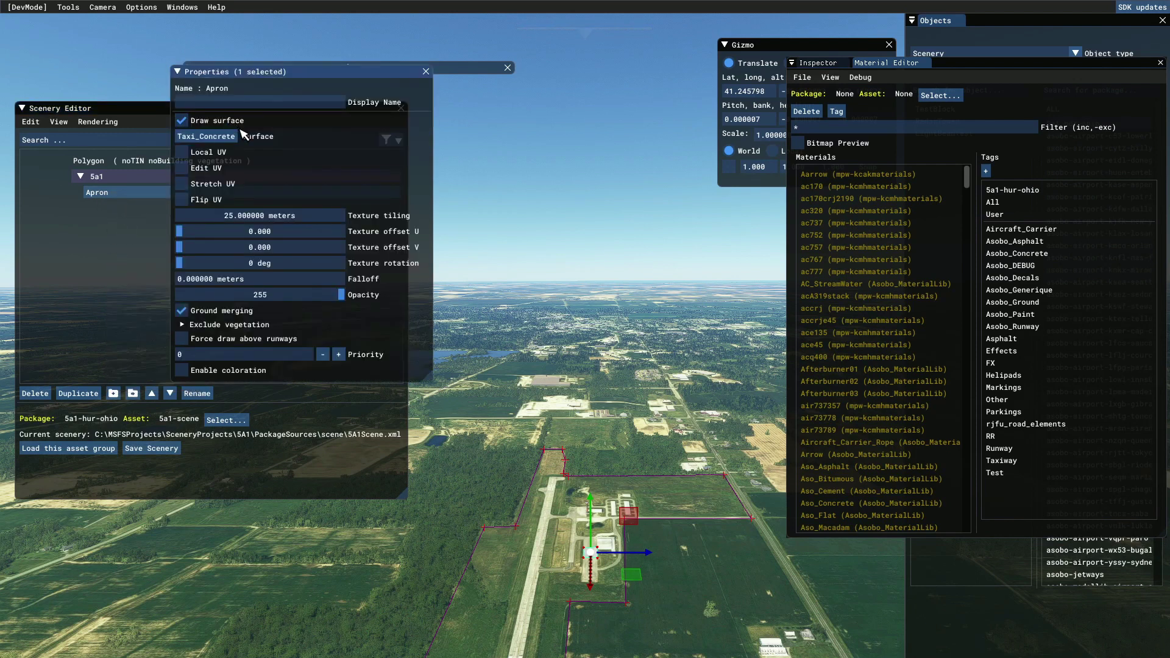
{"action": "left_click", "coordinate": [206, 103]}
{"action": "left_click", "coordinate": [107, 268]}
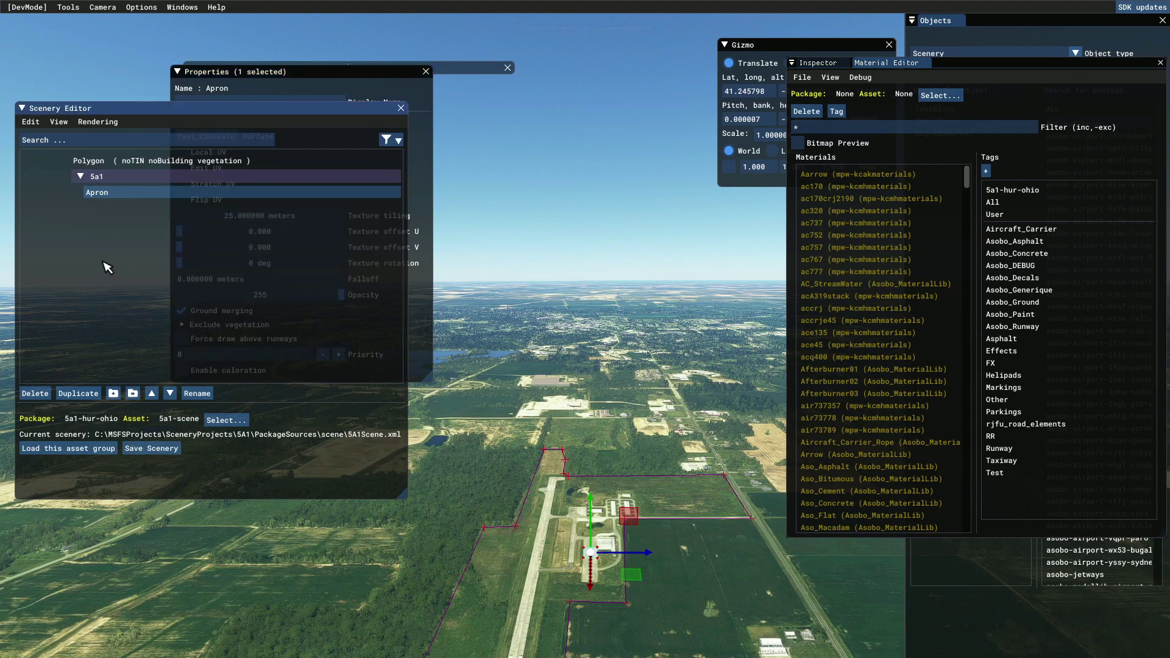
{"action": "right_click", "coordinate": [110, 196]}
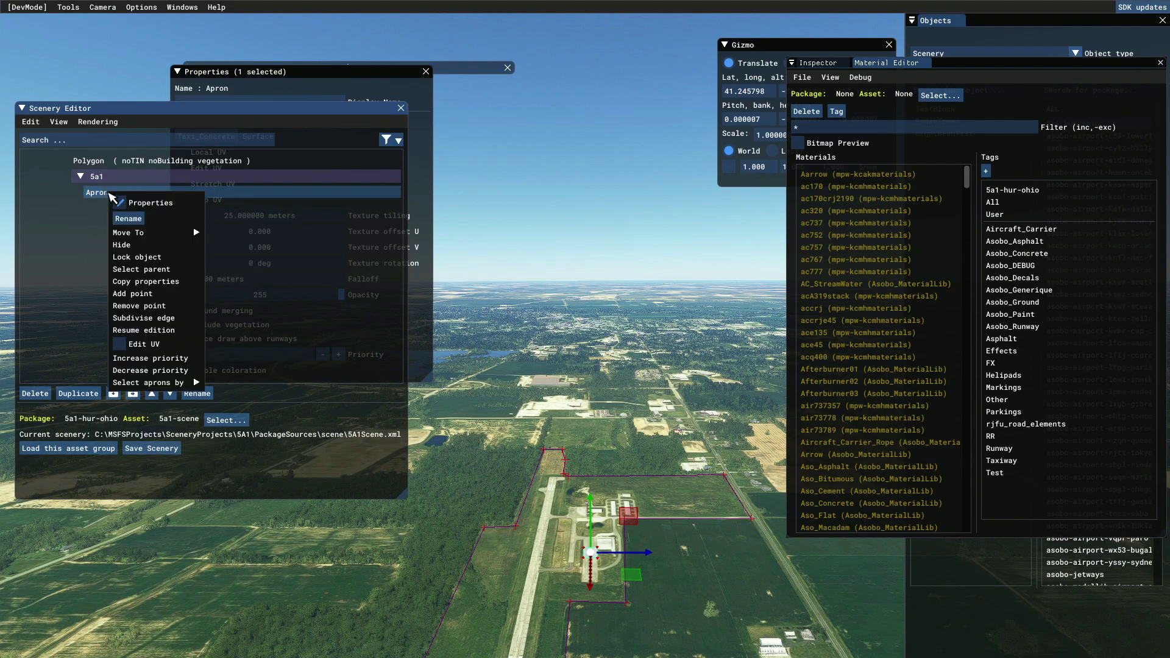
{"action": "left_click", "coordinate": [125, 204]}
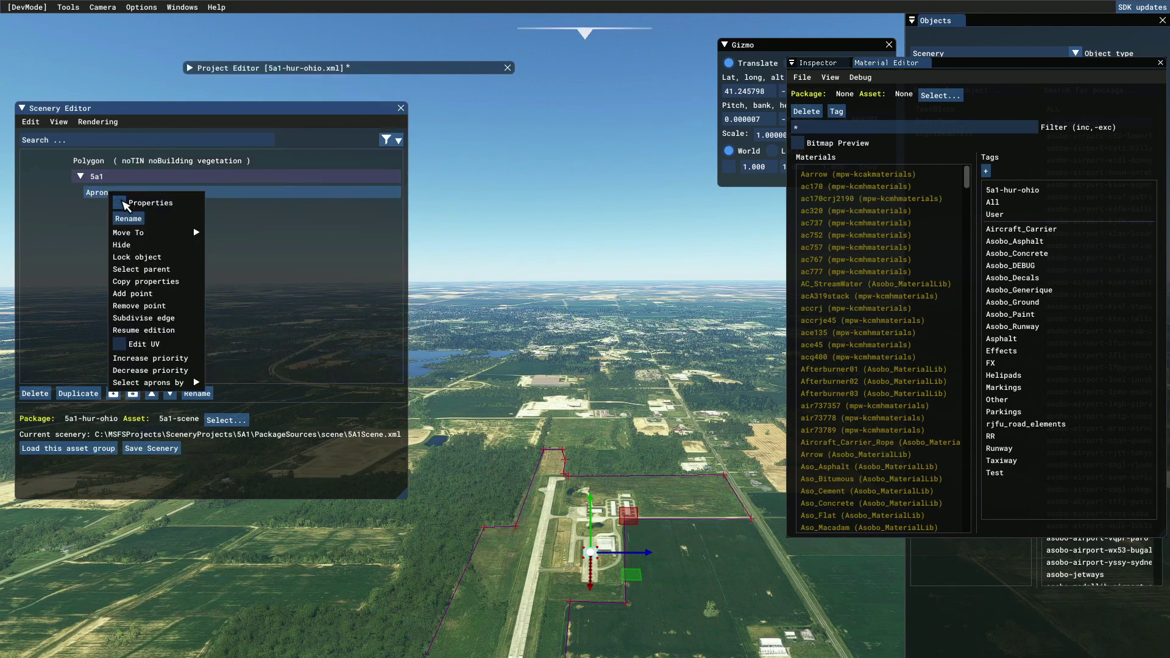
{"action": "left_click", "coordinate": [124, 204]}
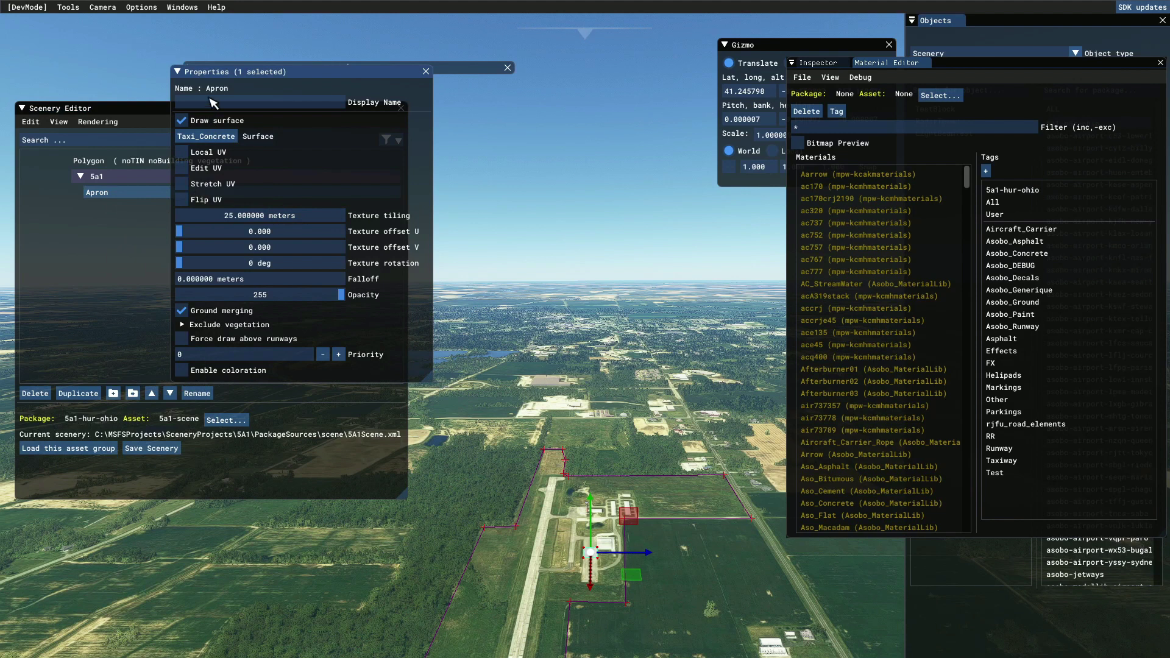
{"action": "left_click_drag", "start_coordinate": [287, 75], "coordinate": [537, 189]}
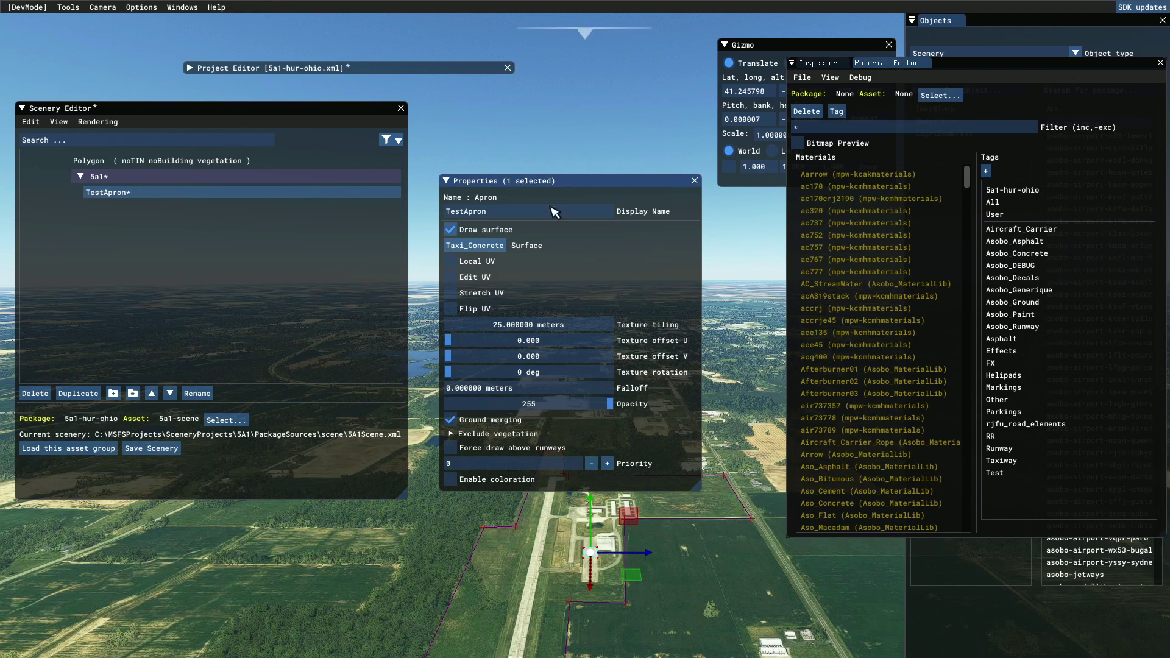
{"action": "left_click", "coordinate": [695, 181]}
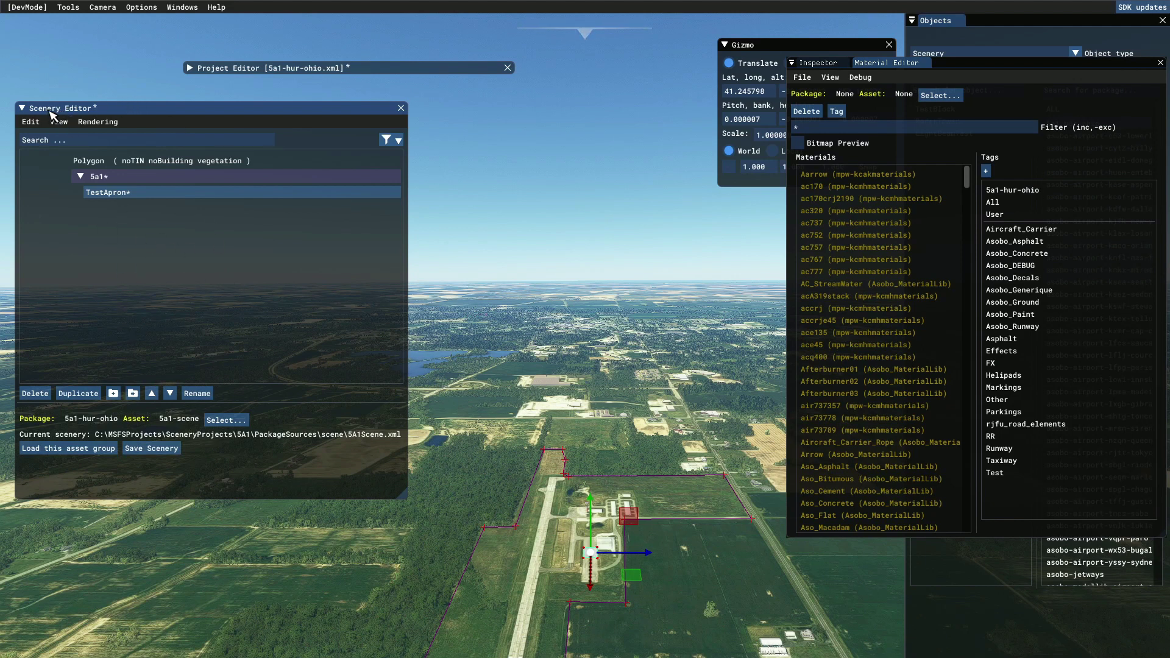
Review the Scenery Editor's editing and view options, and look over its undo history
{"action": "left_click", "coordinate": [31, 122]}
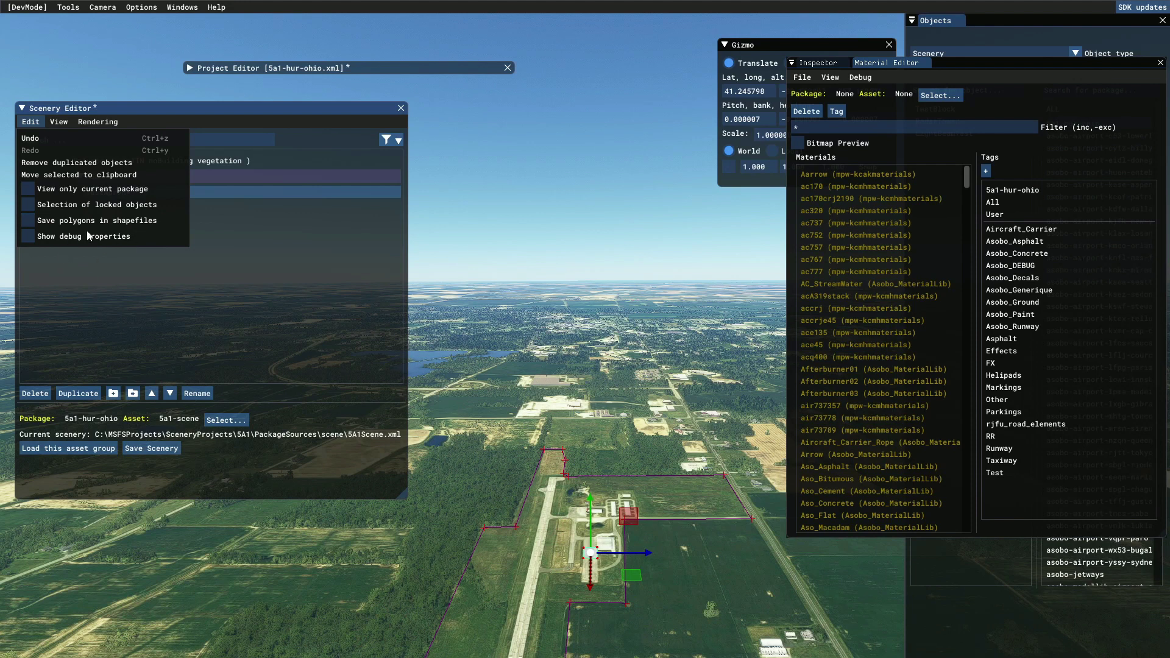
{"action": "left_click", "coordinate": [66, 122]}
{"action": "left_click", "coordinate": [65, 122]}
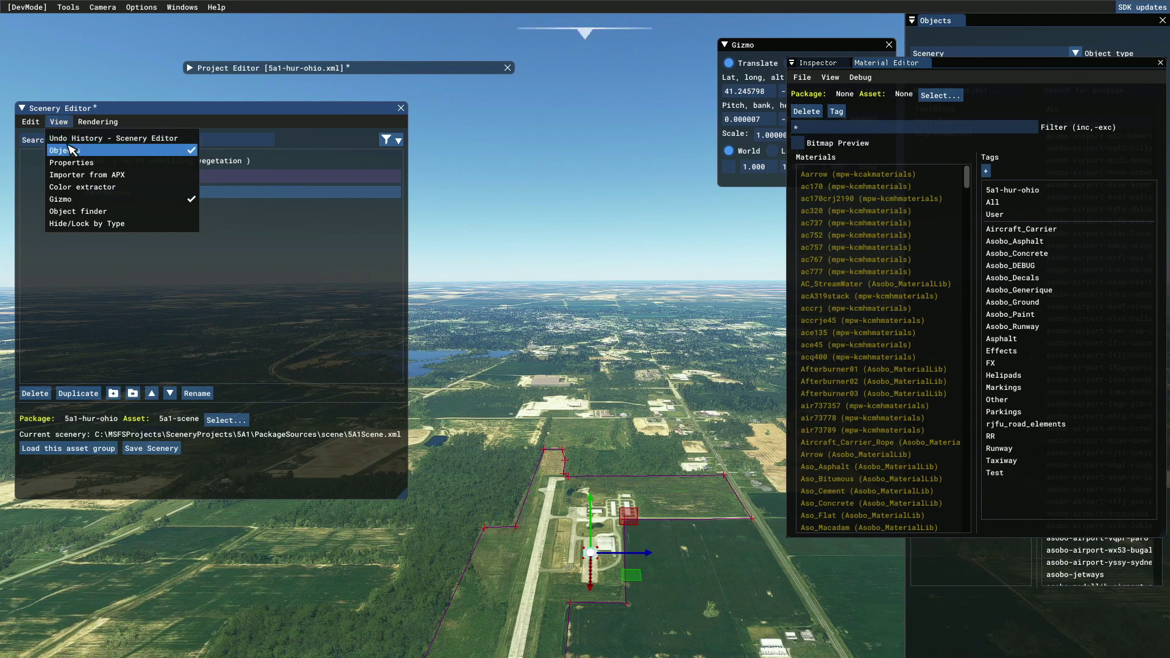
{"action": "left_click", "coordinate": [75, 139]}
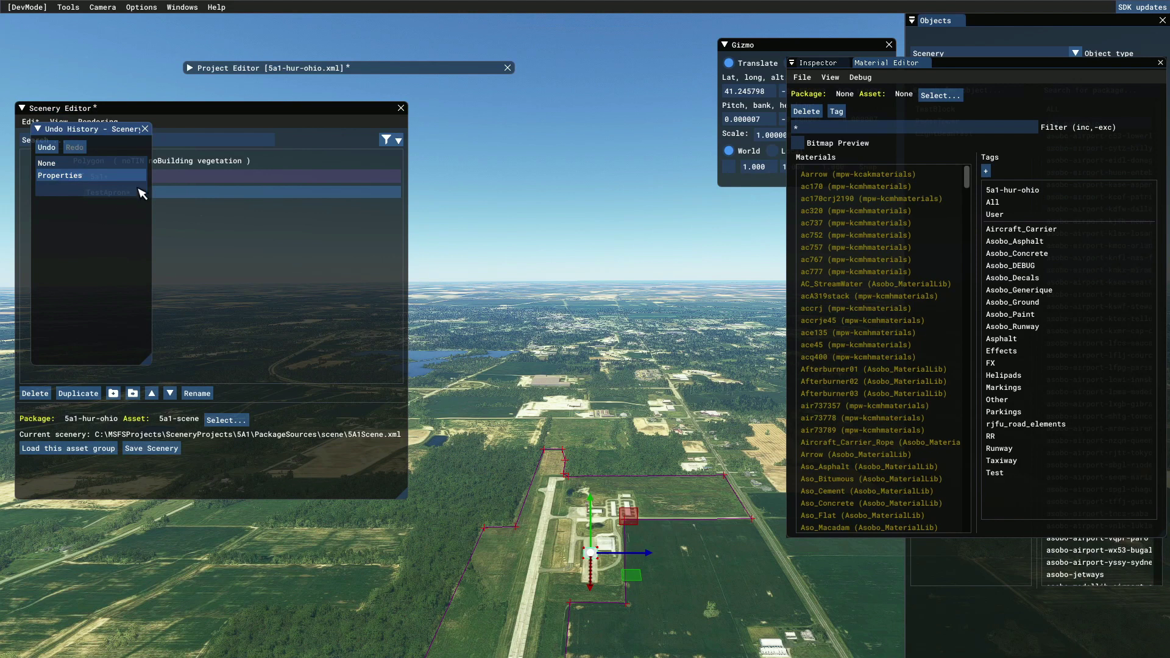
{"action": "left_click", "coordinate": [145, 128]}
Hide the Objects window and show it again
{"action": "left_click", "coordinate": [58, 121]}
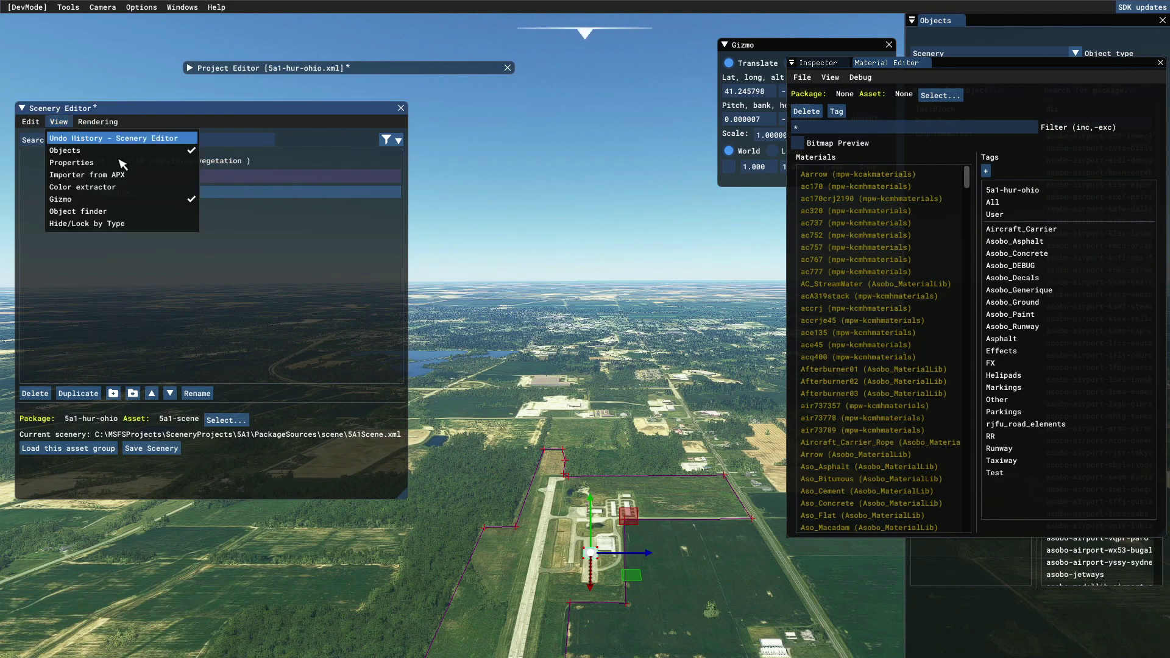
{"action": "left_click", "coordinate": [88, 152]}
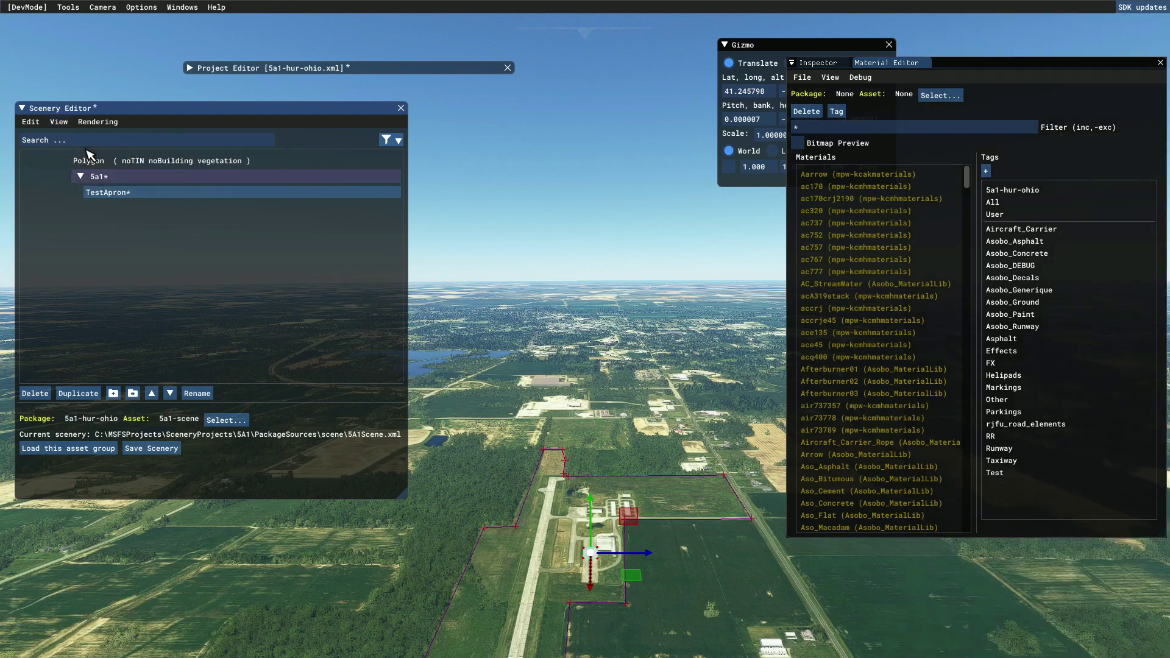
{"action": "left_click", "coordinate": [59, 122]}
{"action": "left_click", "coordinate": [73, 150]}
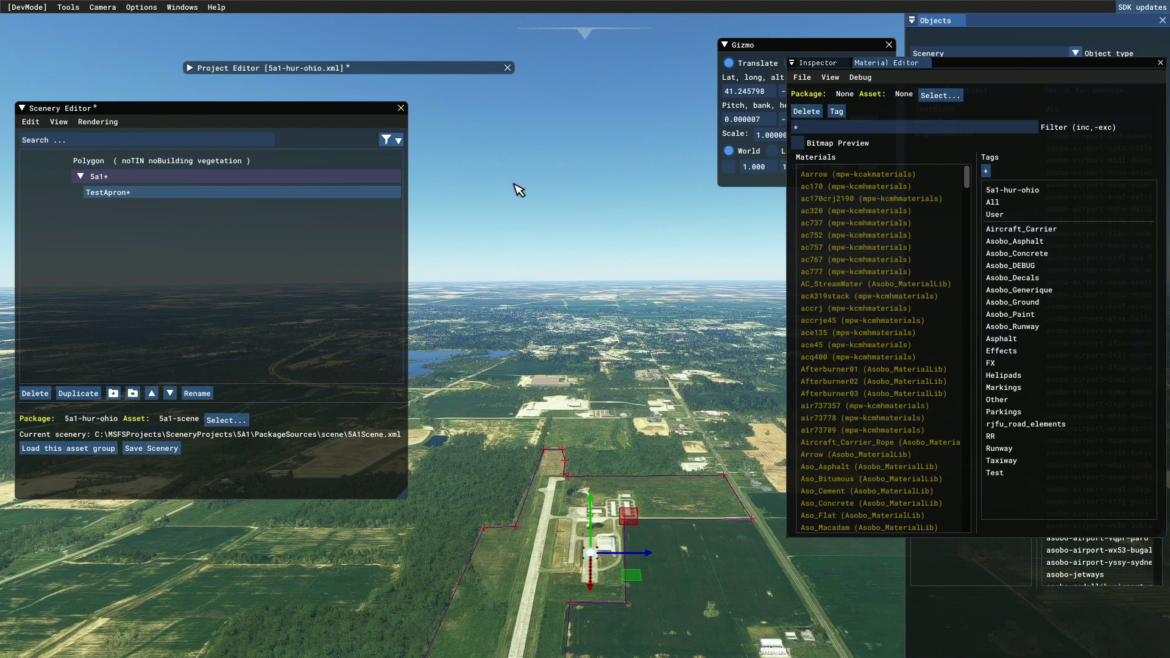
Undock the Objects window, float it beside the Scenery Editor, and collapse it to its title bar
{"action": "left_click", "coordinate": [59, 122]}
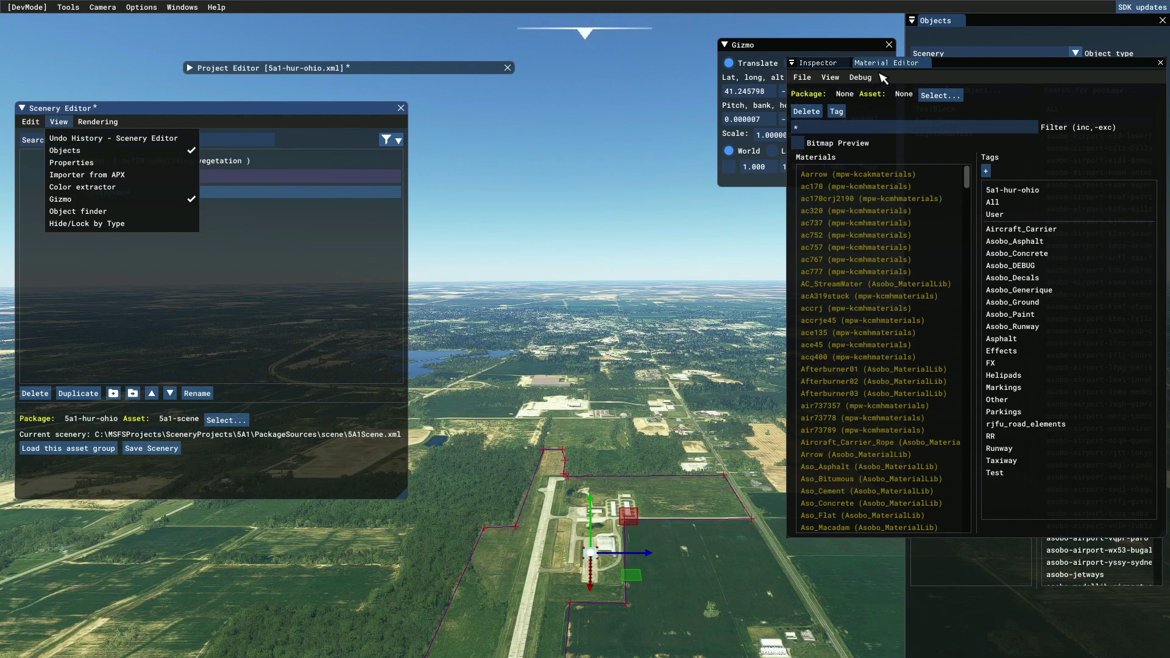
{"action": "left_click", "coordinate": [1026, 24]}
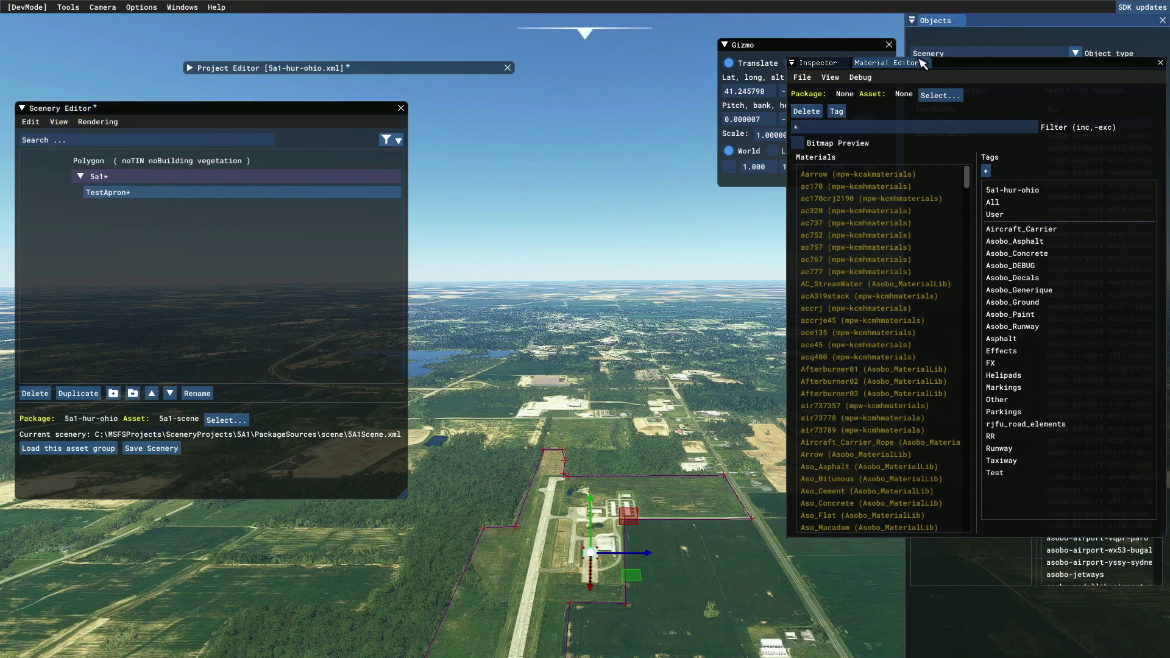
{"action": "left_click_drag", "start_coordinate": [1019, 25], "coordinate": [547, 122]}
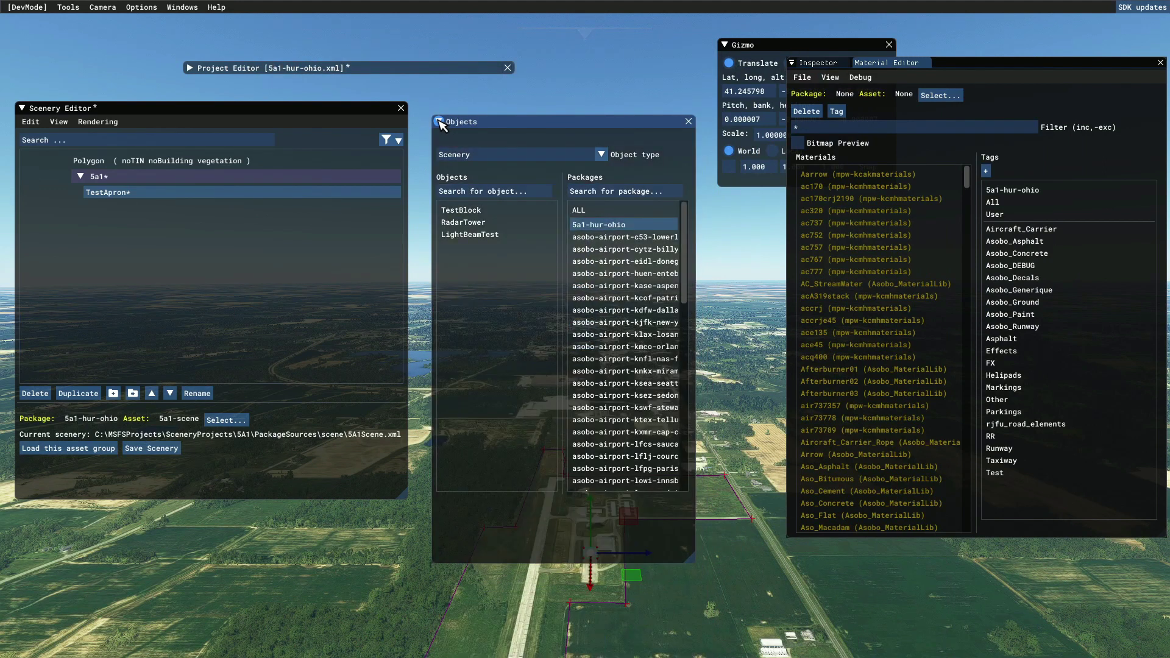
{"action": "left_click", "coordinate": [439, 122]}
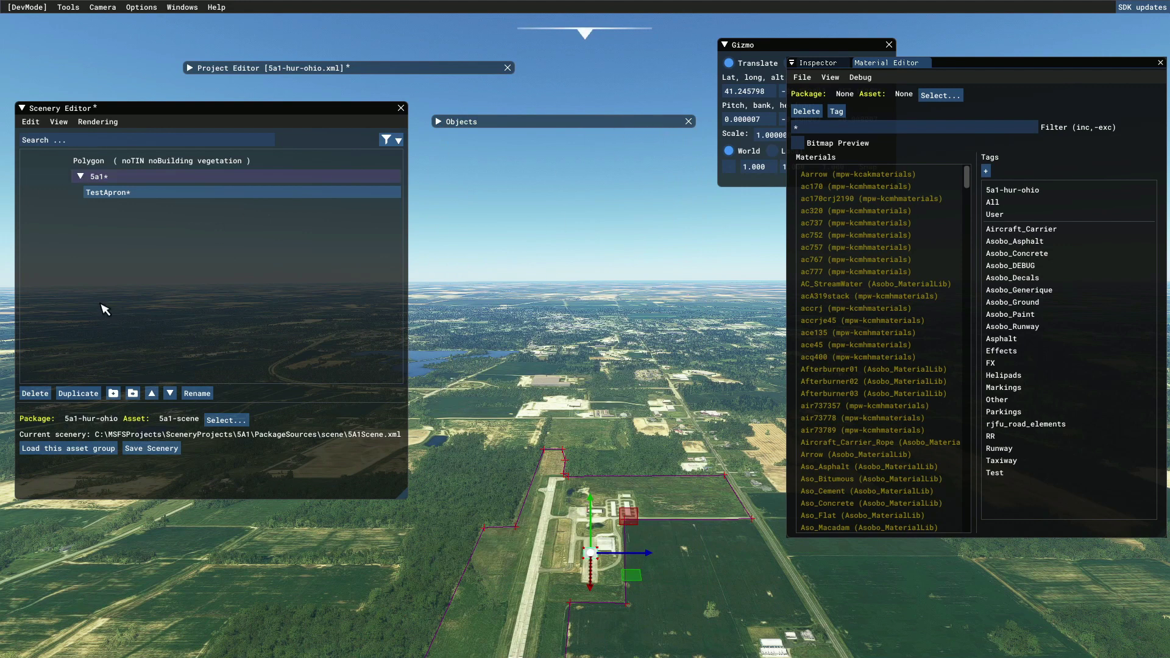
Toggle the Objects window off and on, and move its collapsed title bar up just below the Project Editor
{"action": "left_click", "coordinate": [59, 122]}
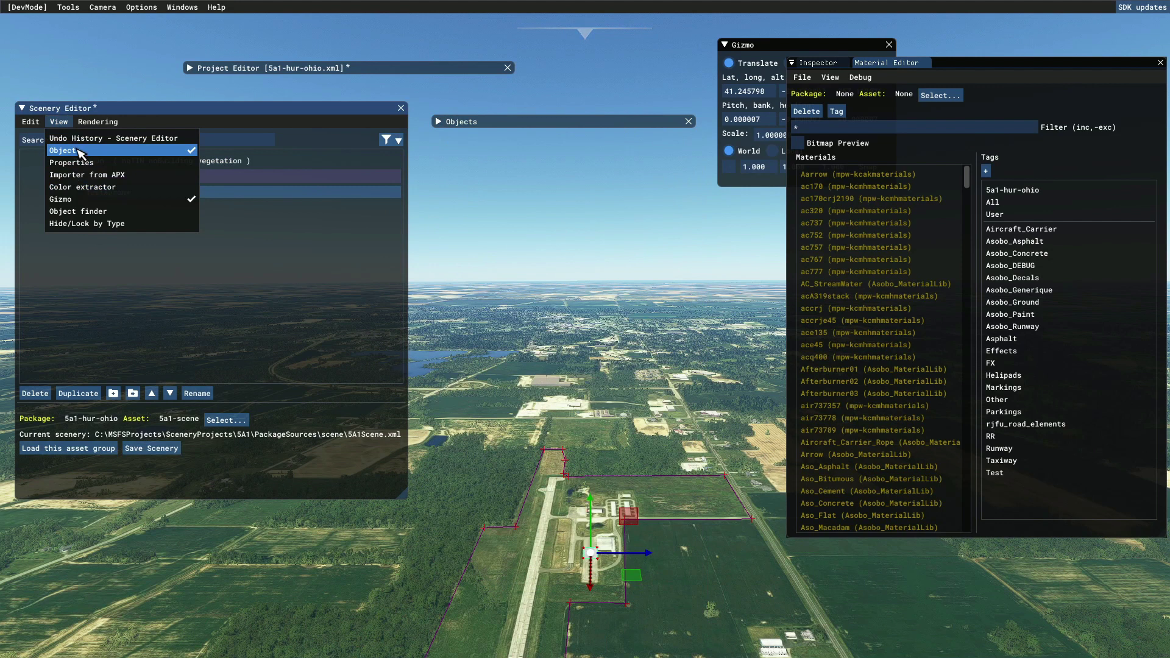
{"action": "left_click", "coordinate": [66, 150]}
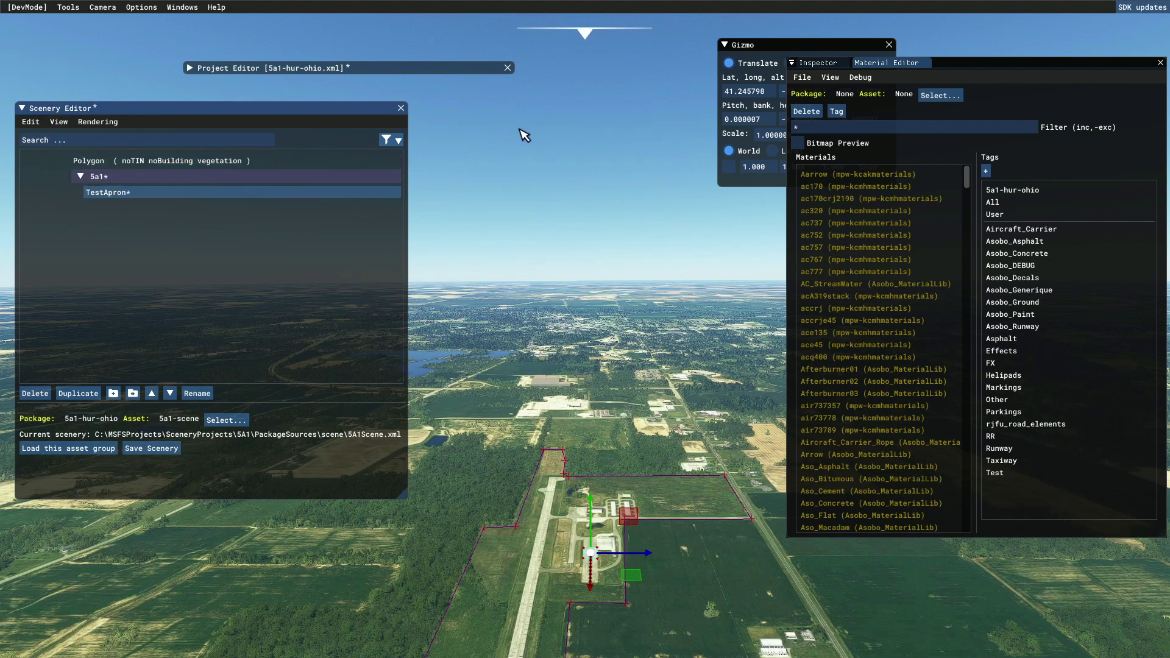
{"action": "left_click", "coordinate": [60, 123]}
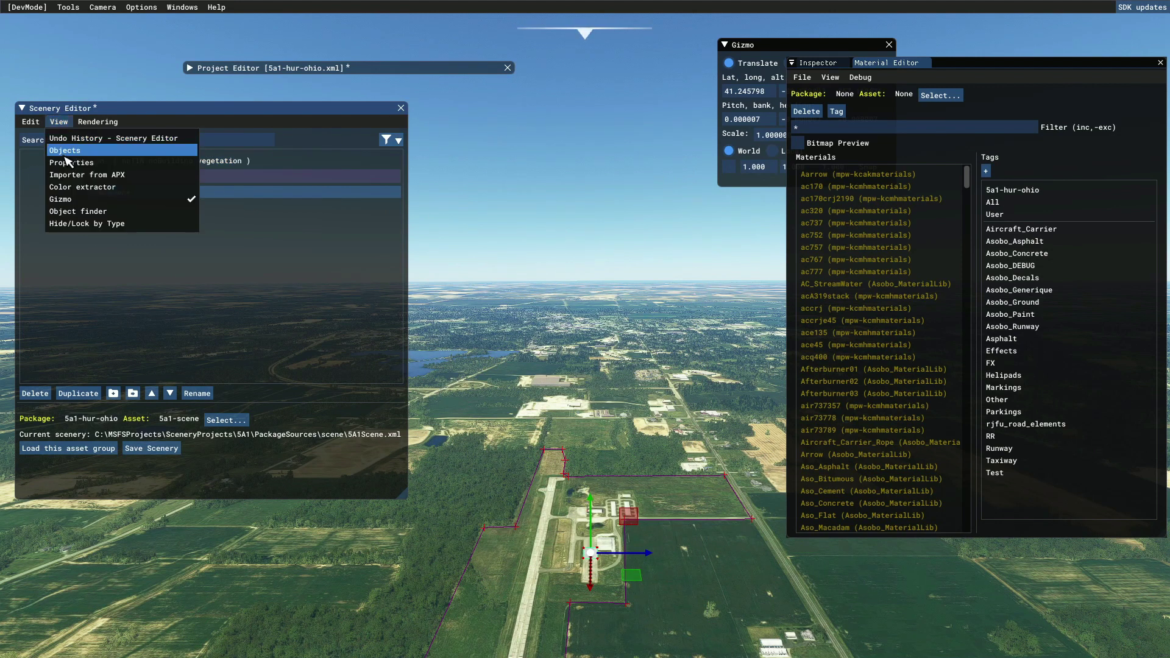
{"action": "left_click", "coordinate": [66, 151]}
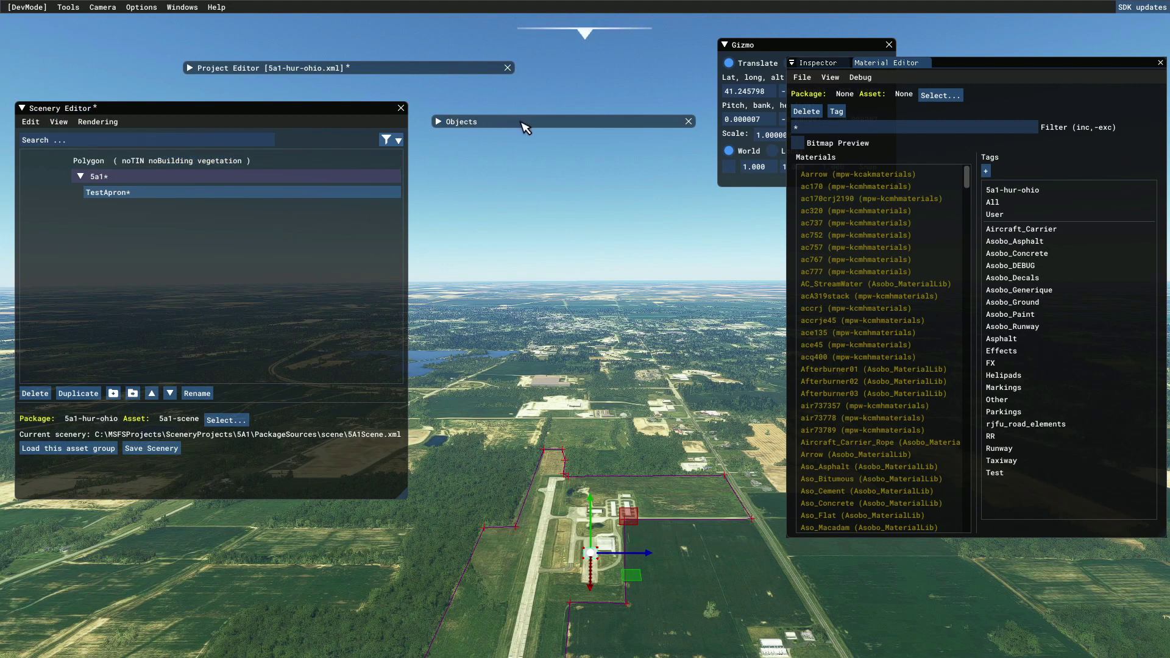
{"action": "left_click_drag", "start_coordinate": [527, 126], "coordinate": [532, 99]}
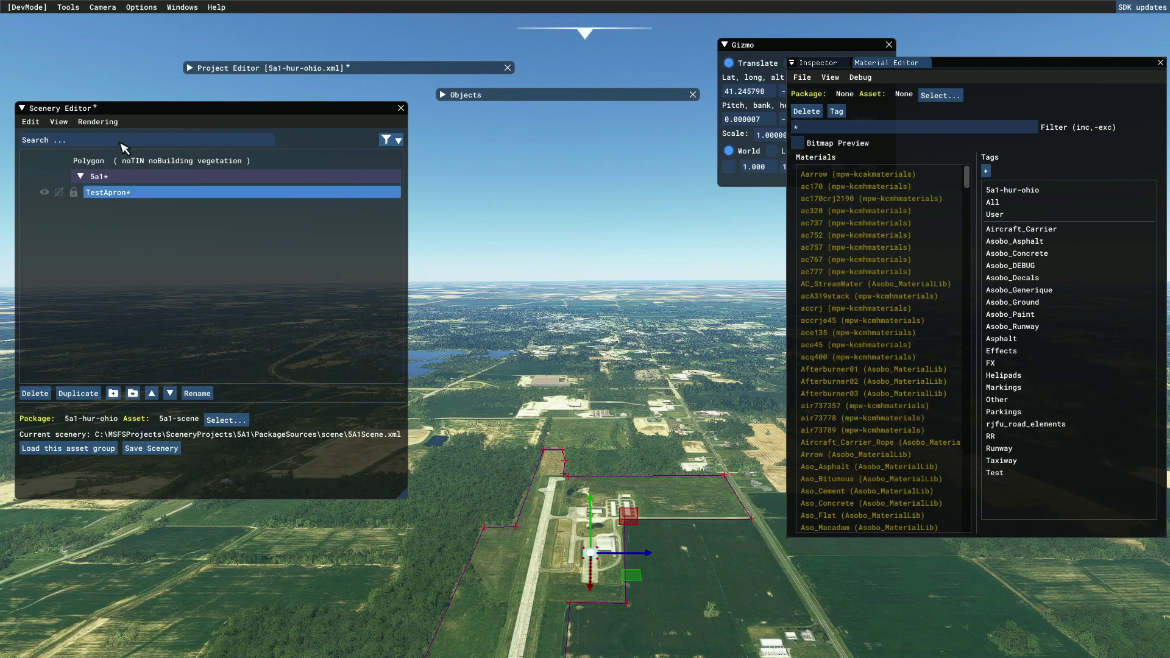
Move the Gizmo window beside the Scenery Editor and try its Rotate and Scale modes before returning it to Translate
{"action": "left_click", "coordinate": [58, 122]}
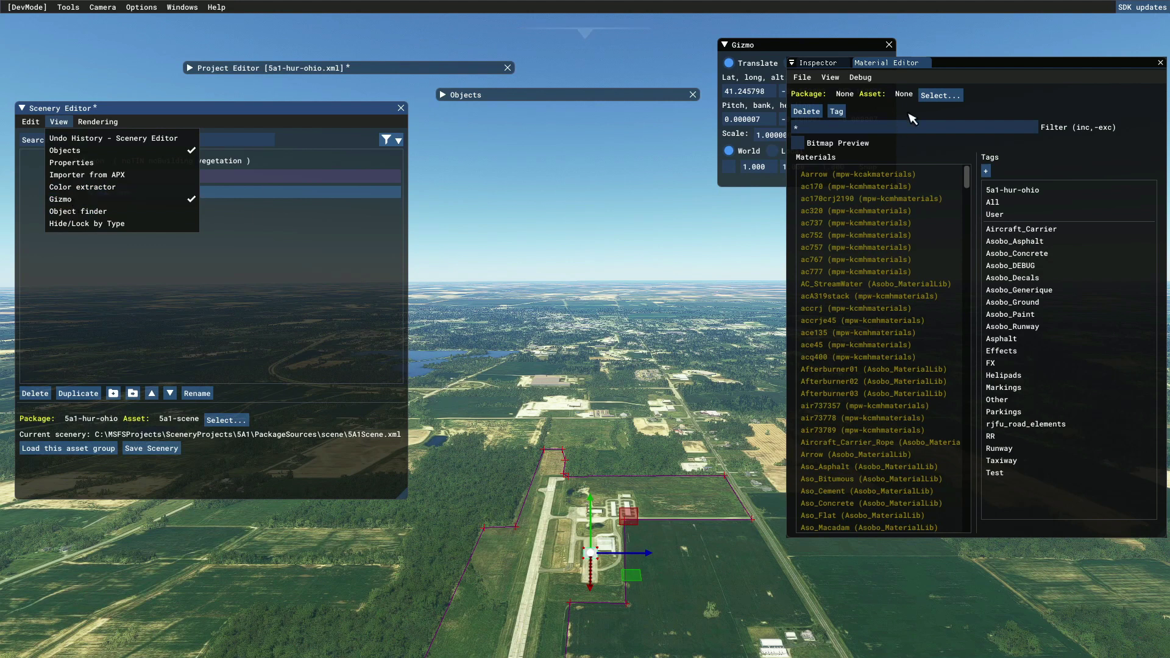
{"action": "left_click_drag", "start_coordinate": [813, 47], "coordinate": [557, 161]}
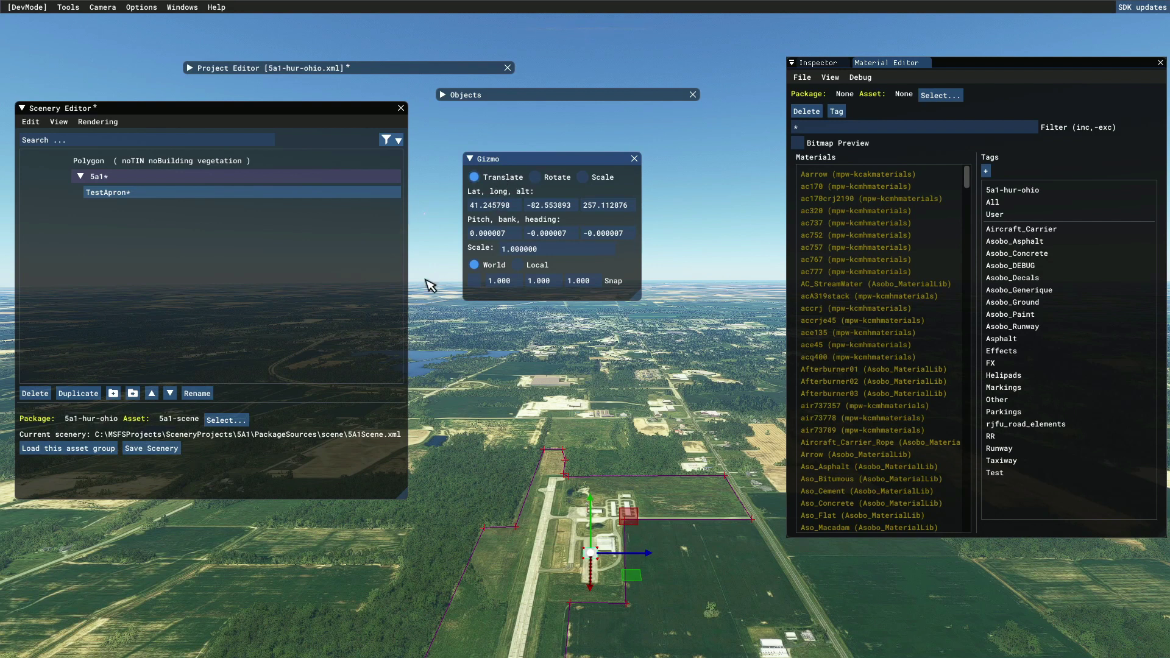
{"action": "left_click", "coordinate": [536, 177]}
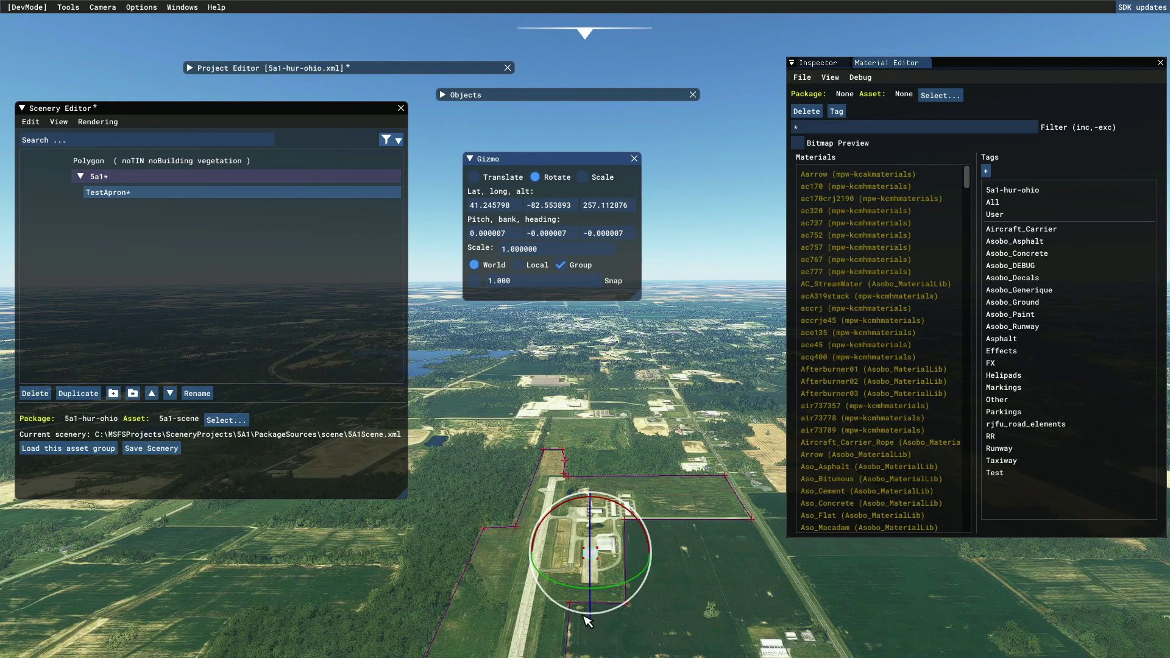
{"action": "left_click", "coordinate": [585, 177]}
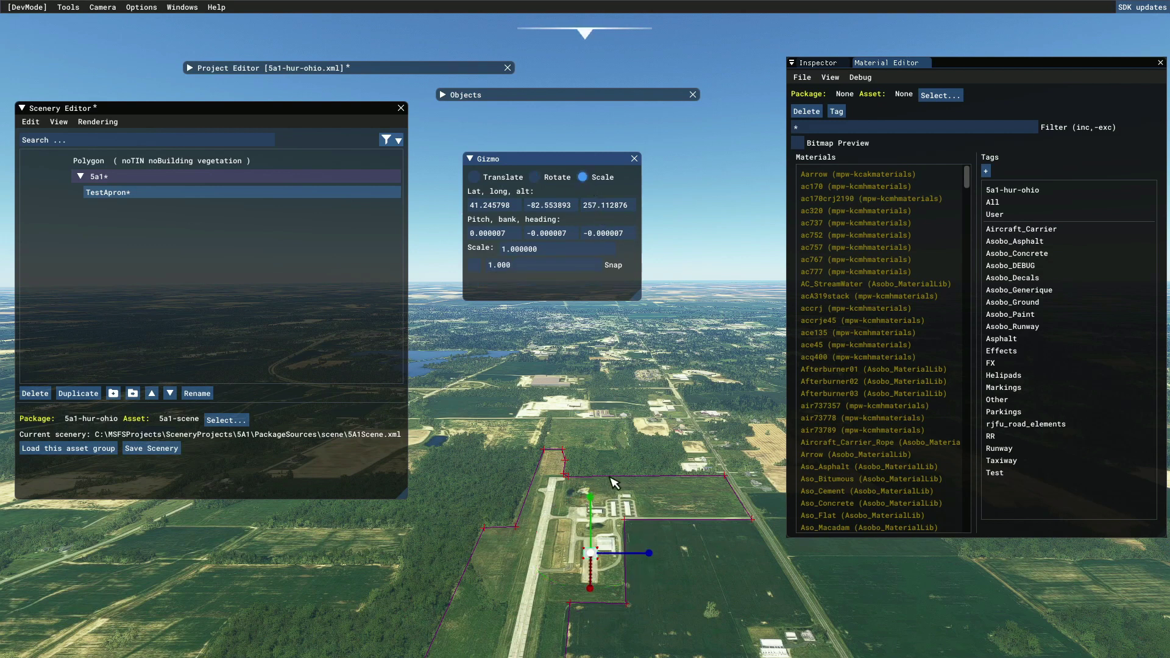
{"action": "left_click", "coordinate": [474, 178]}
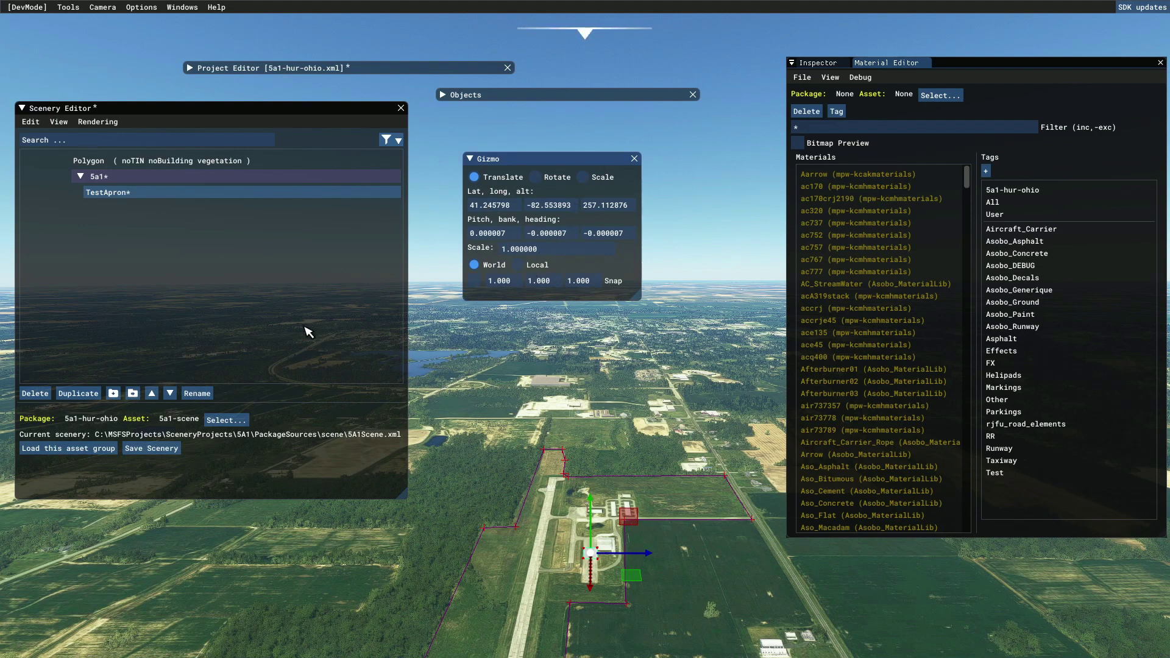
Collapse the Gizmo window to its title bar and move it below the Objects window
{"action": "left_click", "coordinate": [58, 121]}
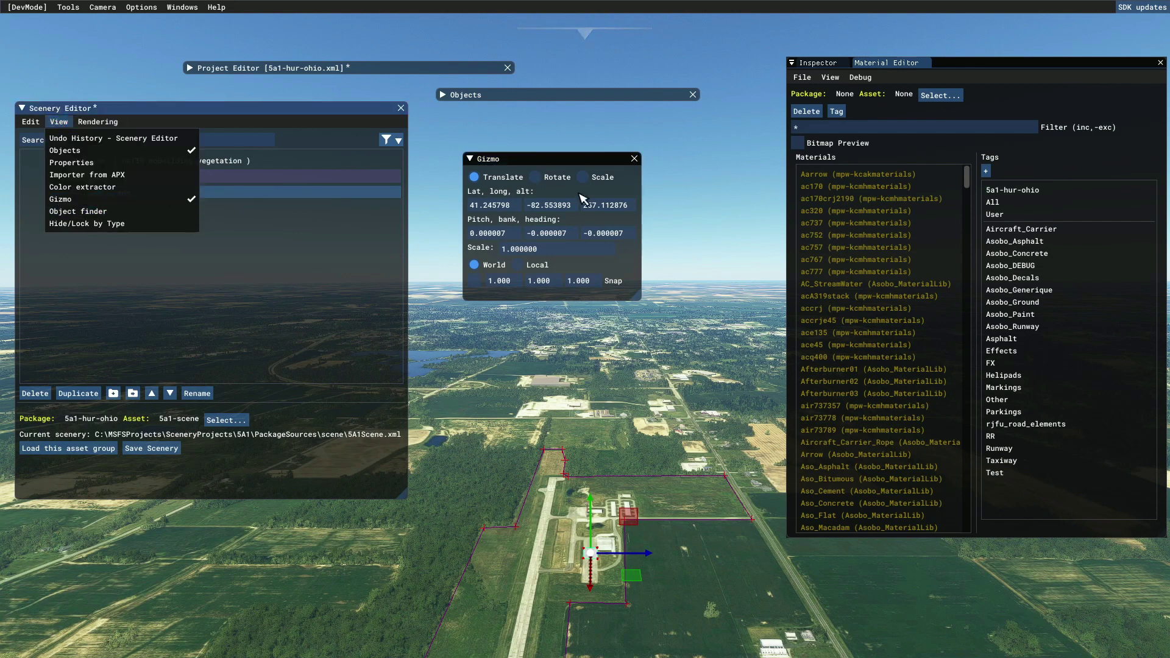
{"action": "left_click", "coordinate": [542, 165]}
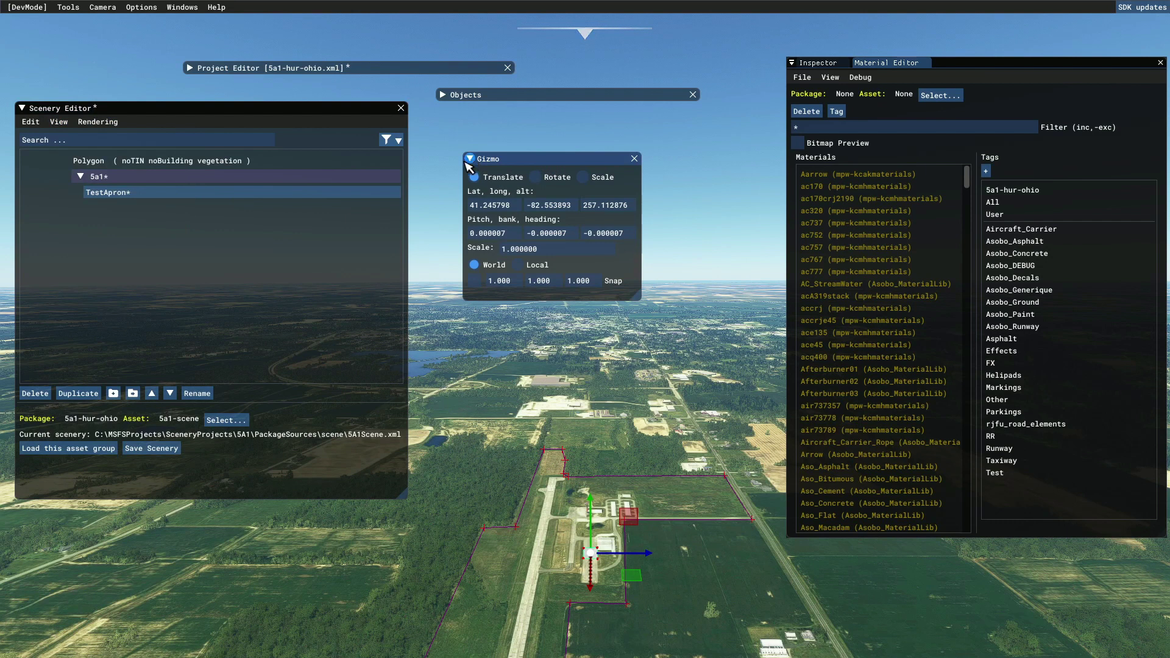
{"action": "left_click", "coordinate": [470, 159]}
{"action": "left_click_drag", "start_coordinate": [550, 162], "coordinate": [616, 130]}
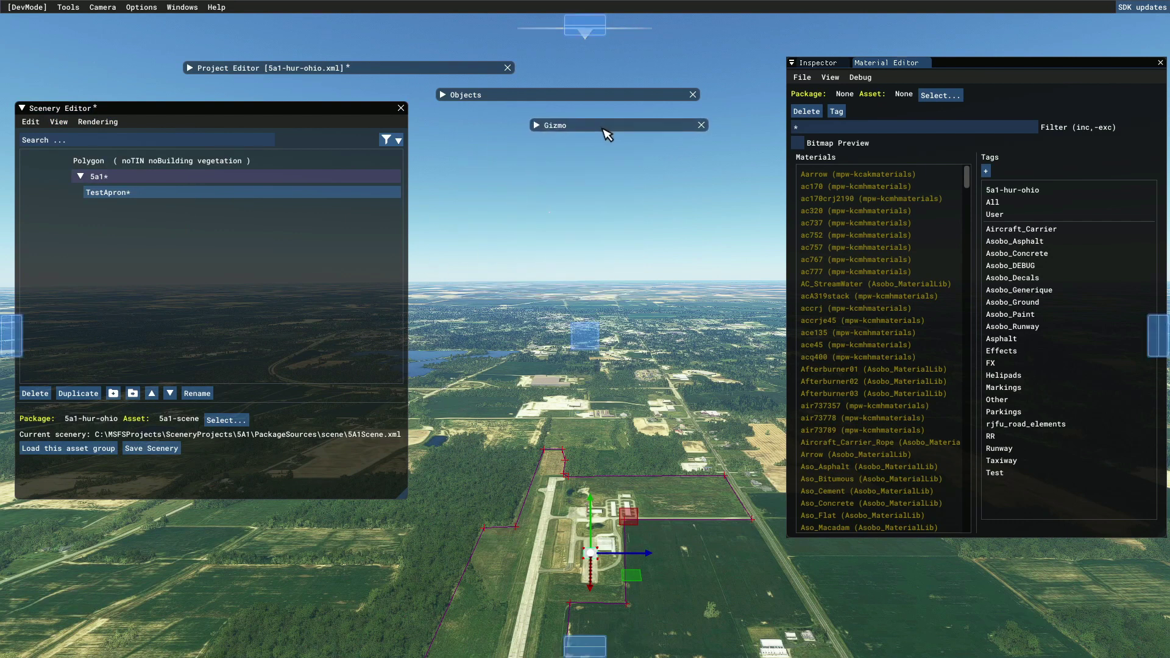
Hide the Gizmo window, show it again, and line up its title bar under the Objects window
{"action": "left_click", "coordinate": [59, 122]}
{"action": "left_click", "coordinate": [90, 200]}
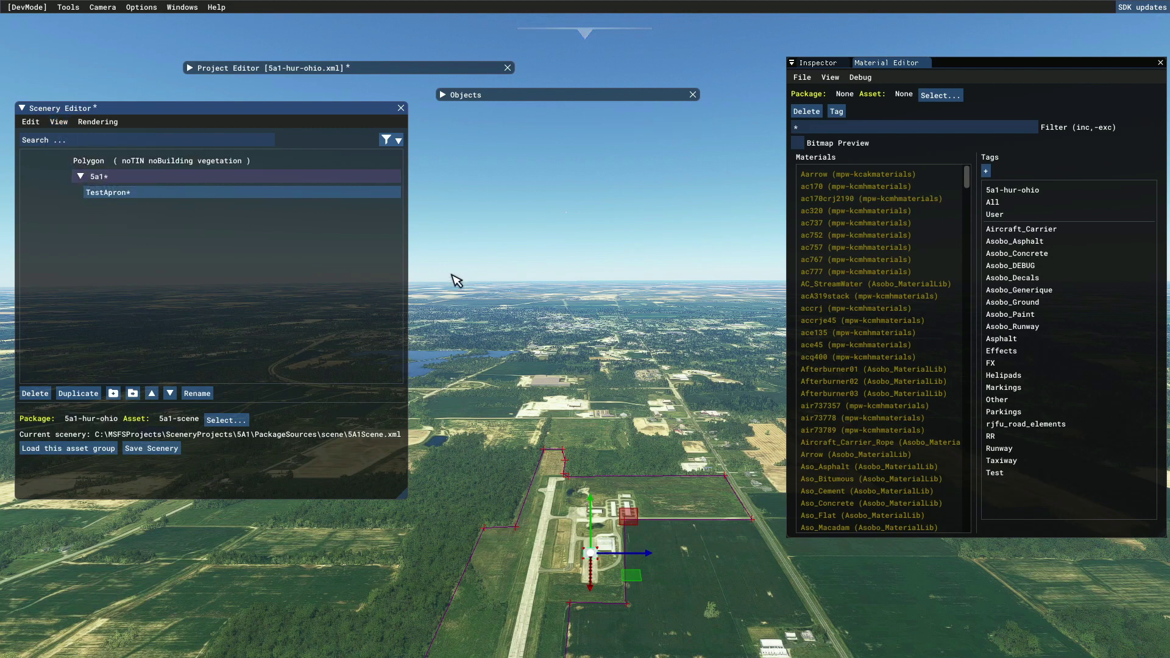
{"action": "left_click", "coordinate": [61, 123]}
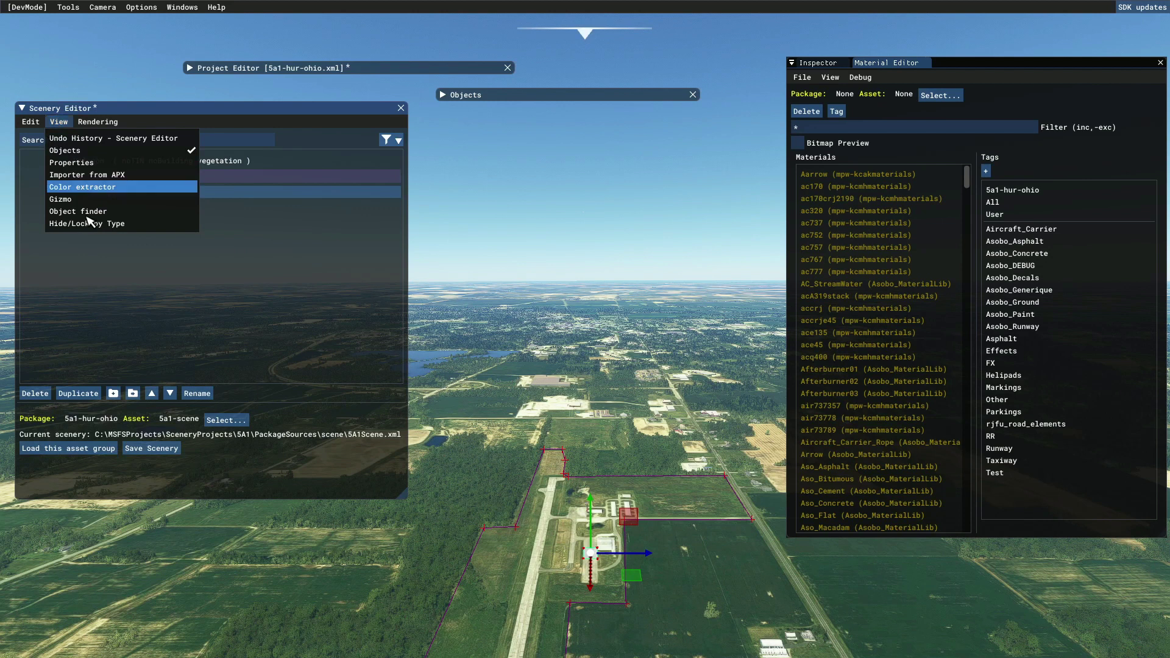
{"action": "left_click", "coordinate": [122, 200]}
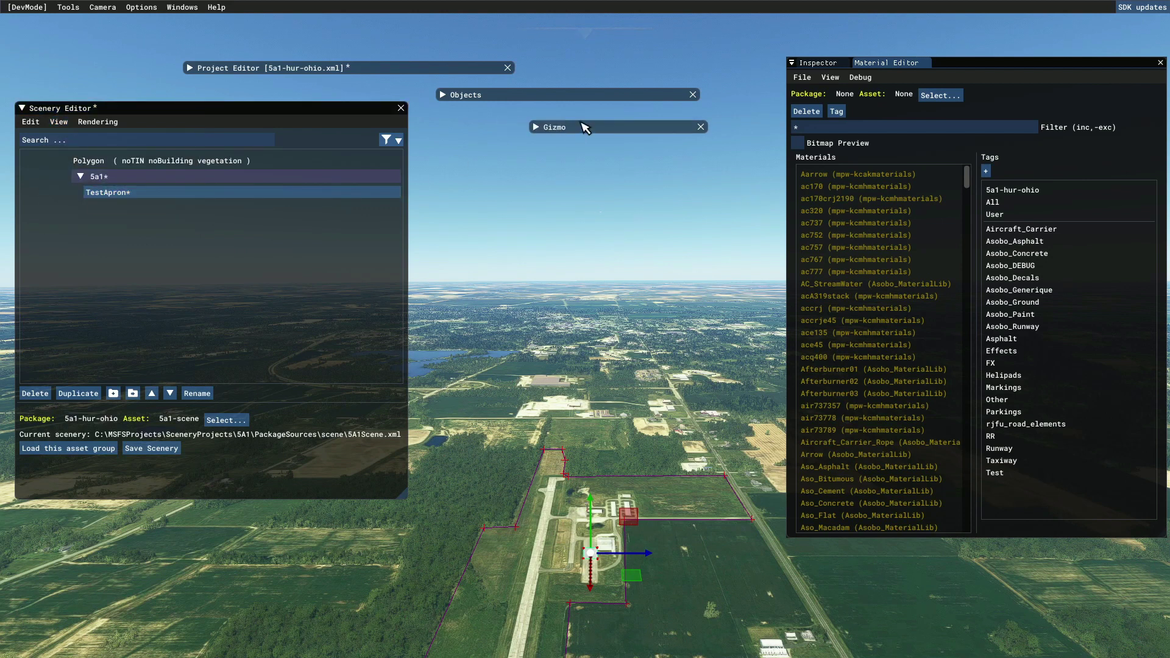
{"action": "left_click_drag", "start_coordinate": [608, 129], "coordinate": [516, 122]}
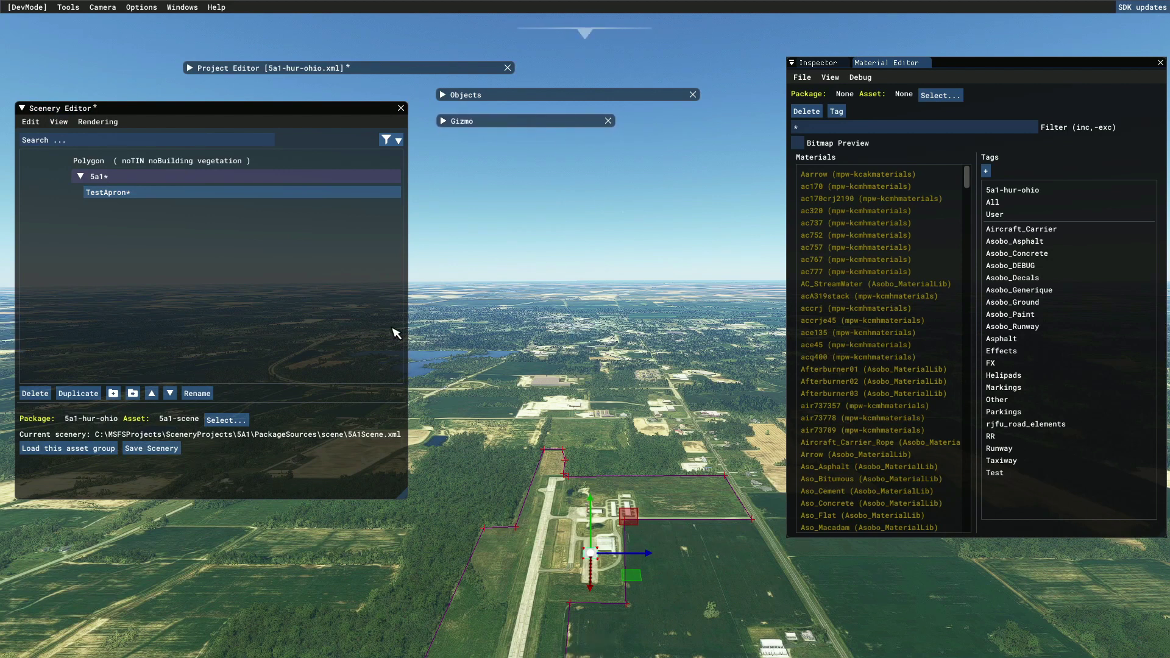
Turn on the display of airport names in the scene and turn it off again
{"action": "left_click", "coordinate": [101, 123]}
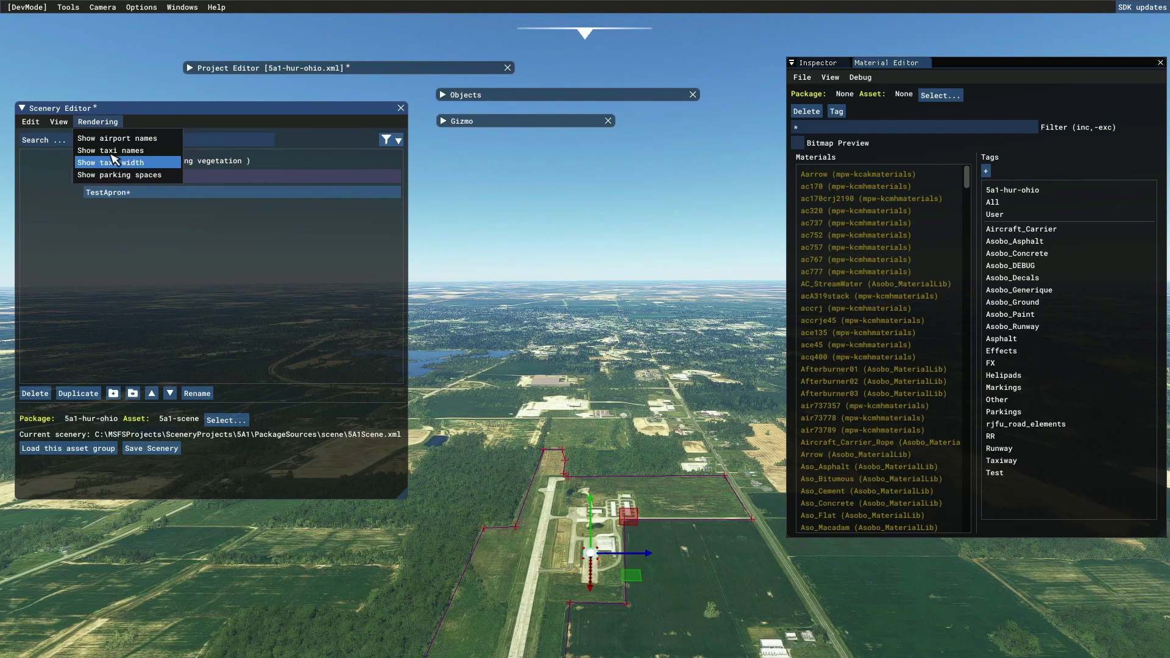
{"action": "left_click", "coordinate": [126, 140]}
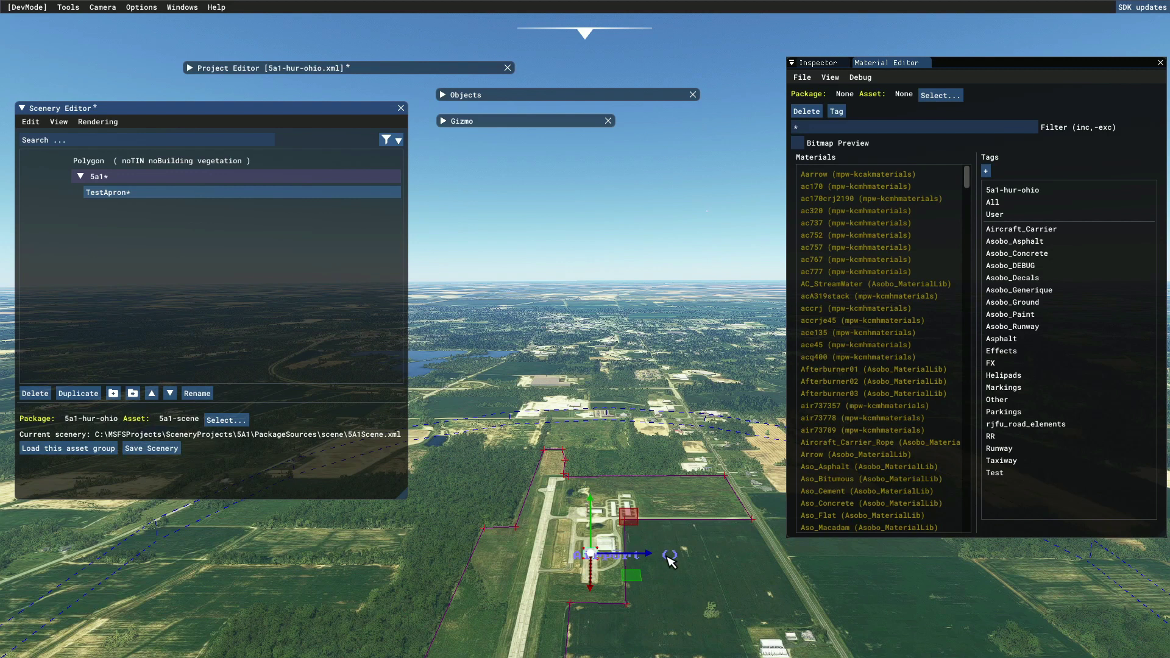
{"action": "left_click", "coordinate": [98, 122]}
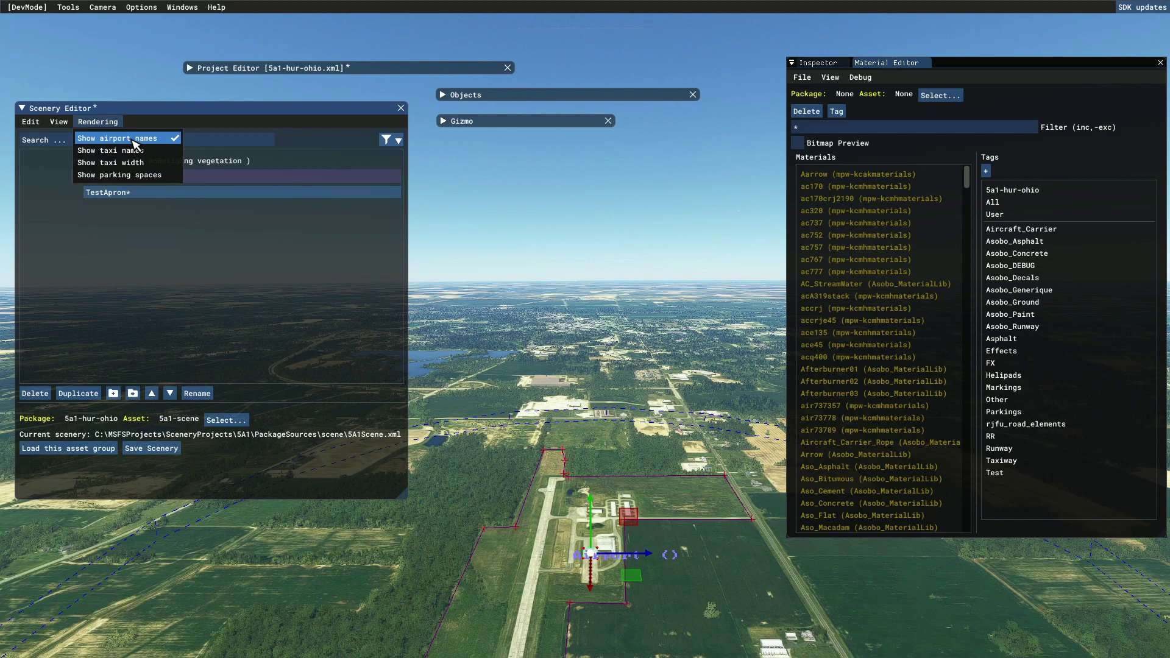
{"action": "left_click", "coordinate": [133, 140]}
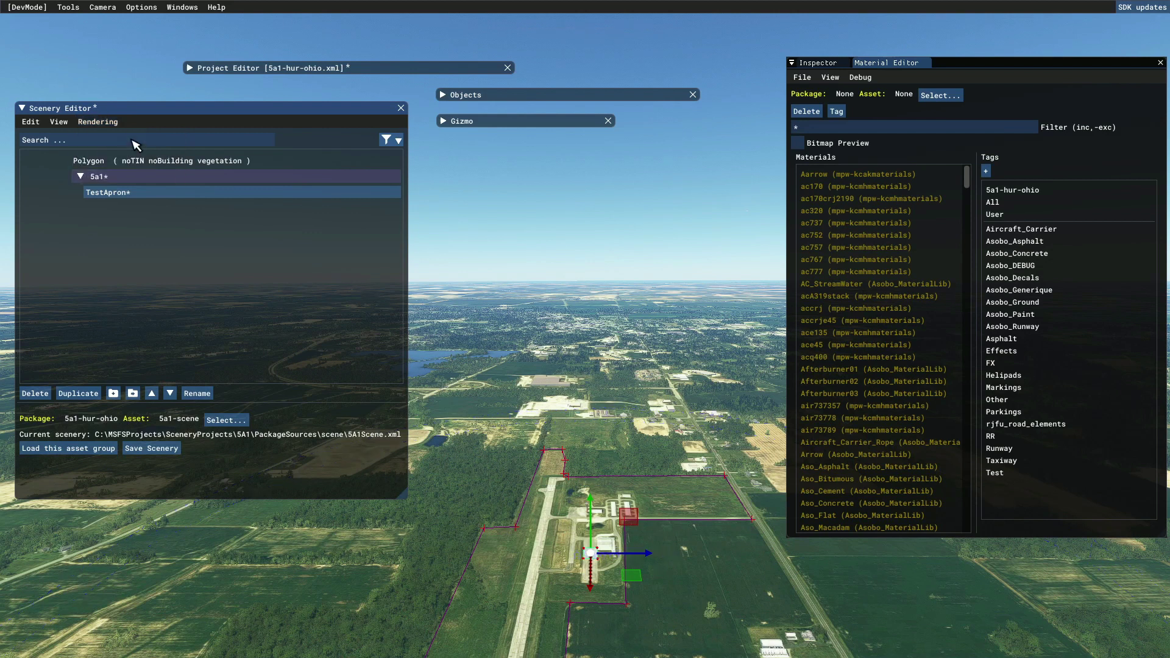
Turn on the display of taxi names in the scene and turn it off again
{"action": "left_click", "coordinate": [102, 124]}
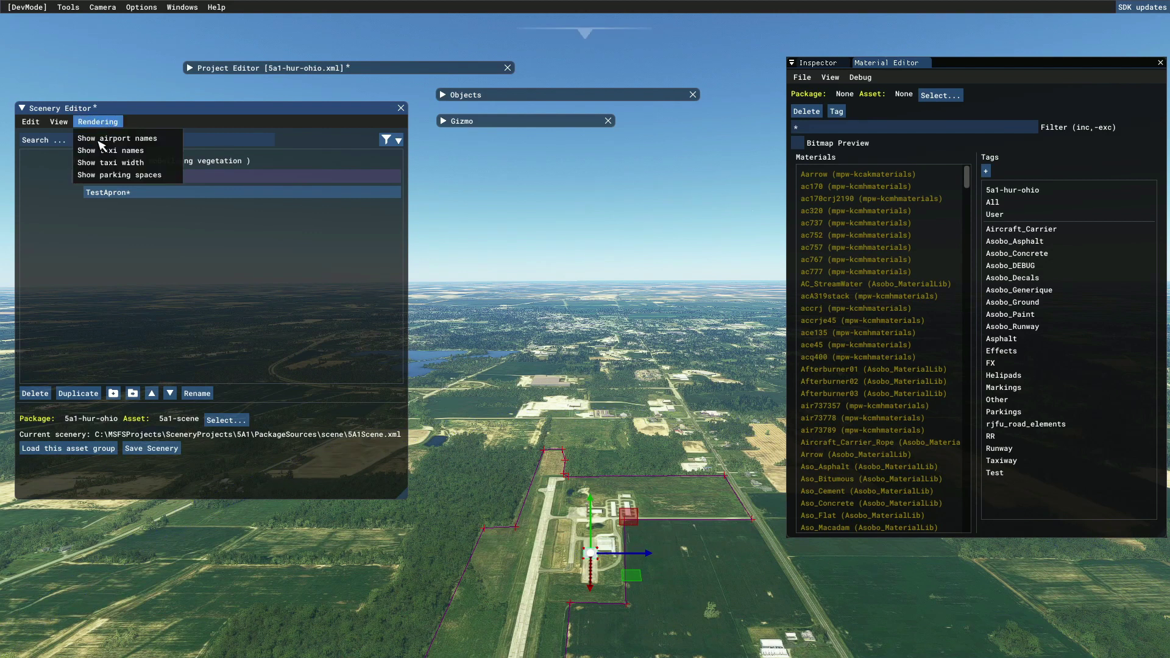
{"action": "left_click", "coordinate": [122, 152]}
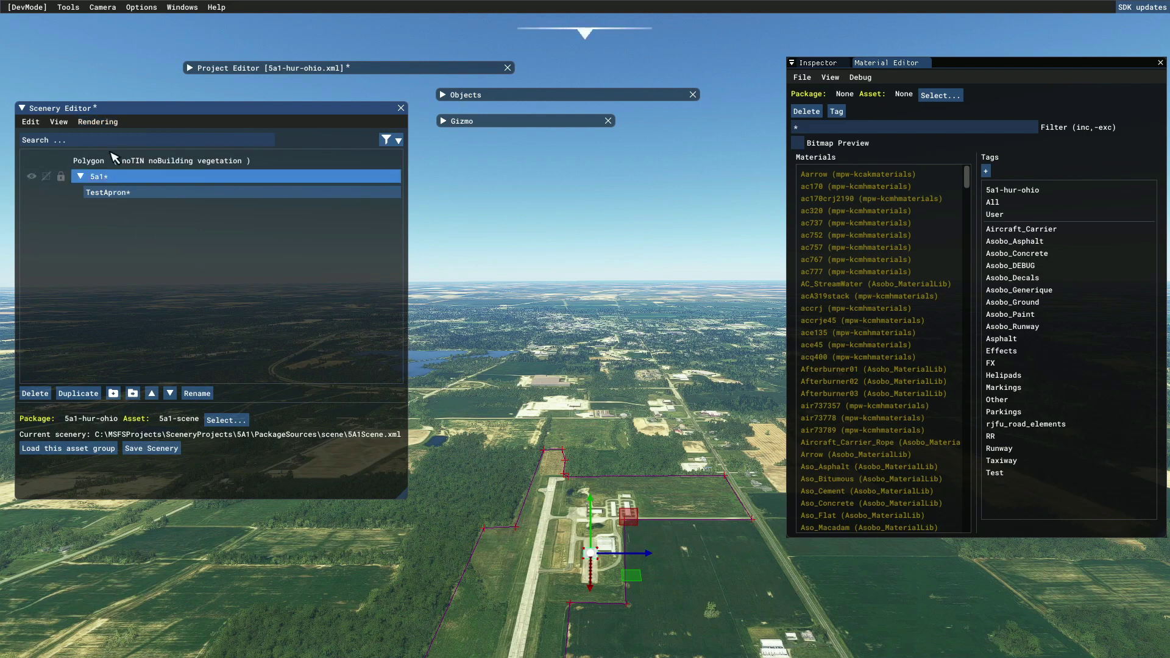
{"action": "left_click", "coordinate": [90, 125]}
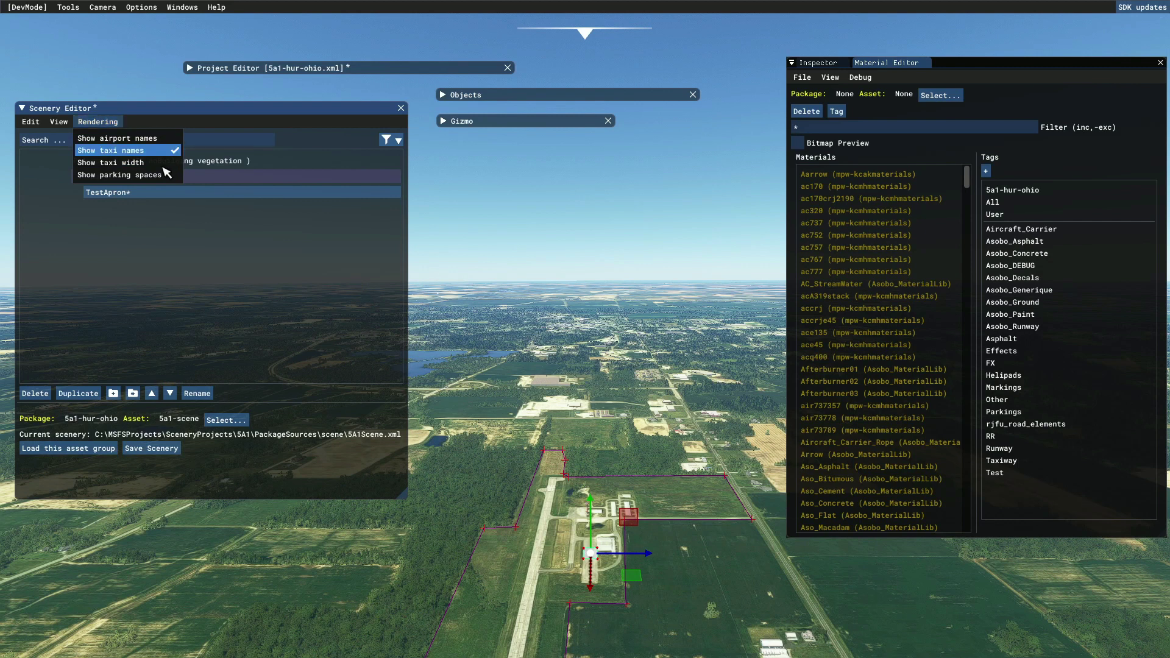
{"action": "left_click", "coordinate": [125, 154]}
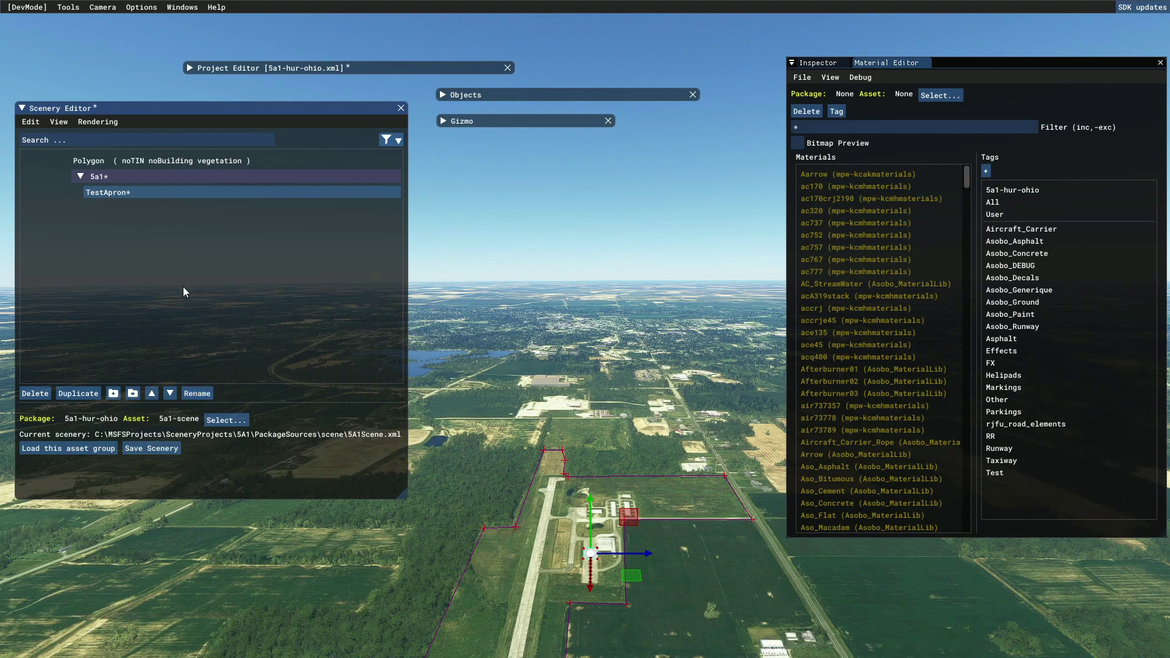
Open the rename dialog for TestApron and cancel it without changing the name
{"action": "left_click", "coordinate": [197, 394]}
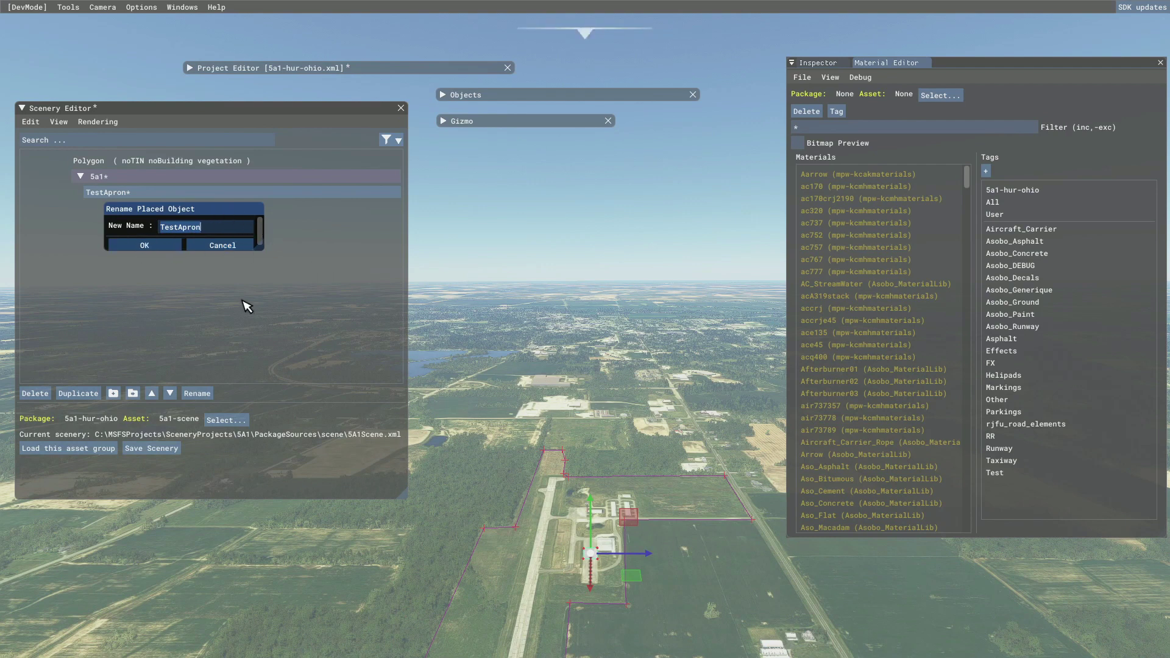
{"action": "left_click", "coordinate": [233, 247]}
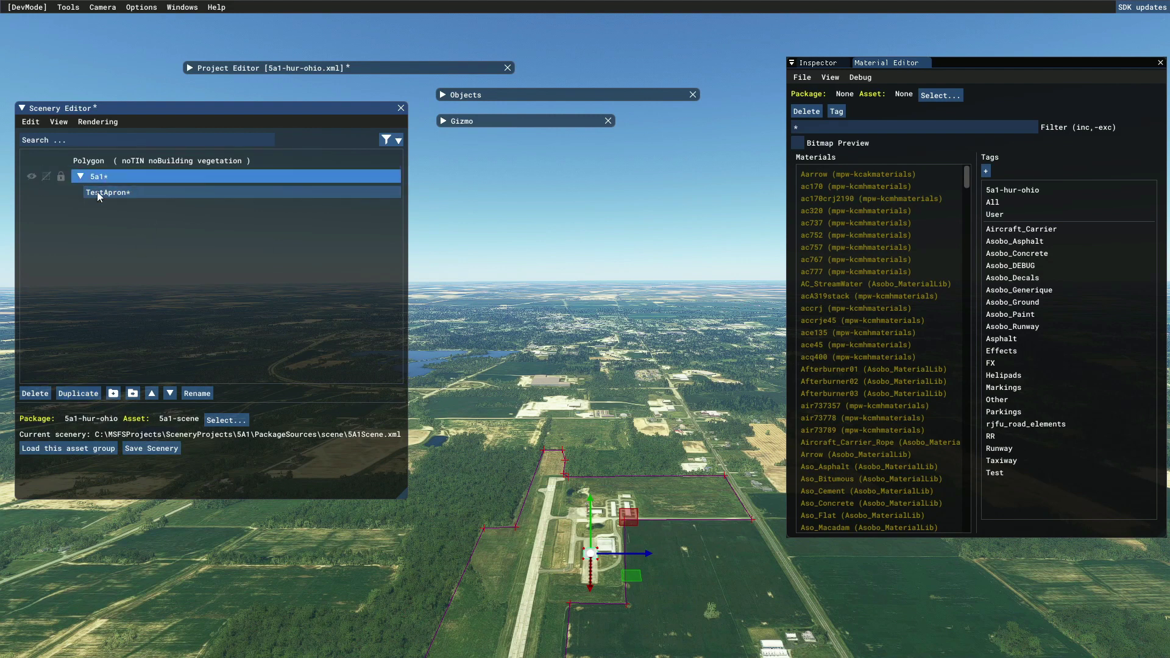
Bring TestApron into close view in the scene and duplicate it
{"action": "left_click", "coordinate": [117, 192]}
{"action": "left_click", "coordinate": [476, 402]}
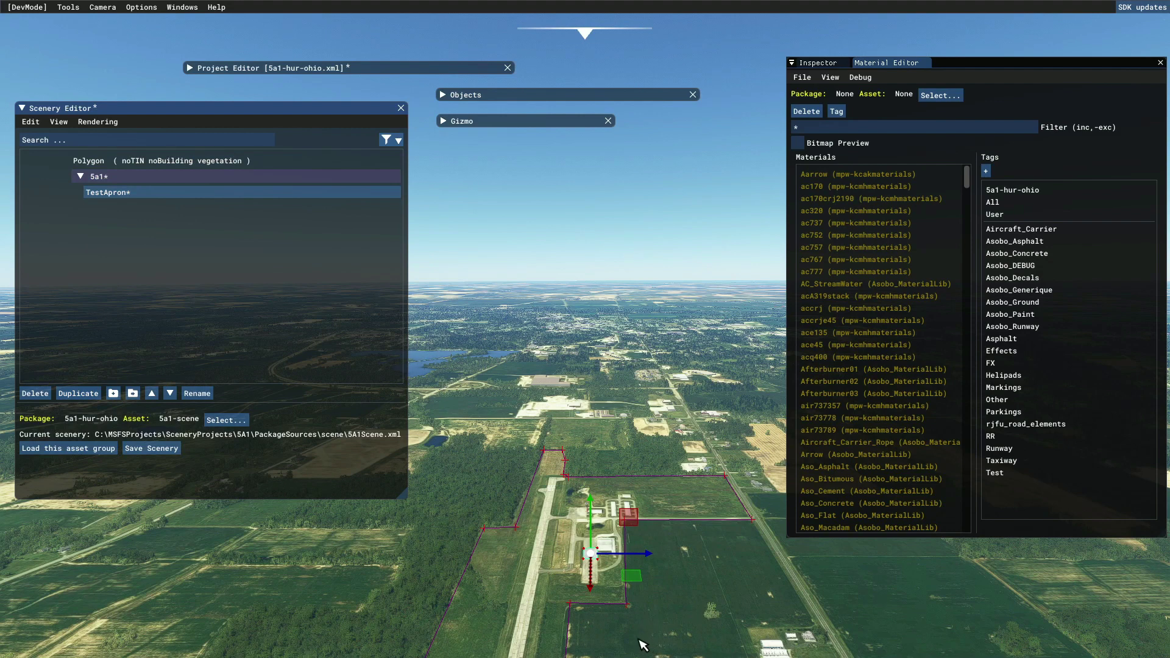
{"action": "middle_click_drag", "start_coordinate": [642, 648], "coordinate": [640, 567]}
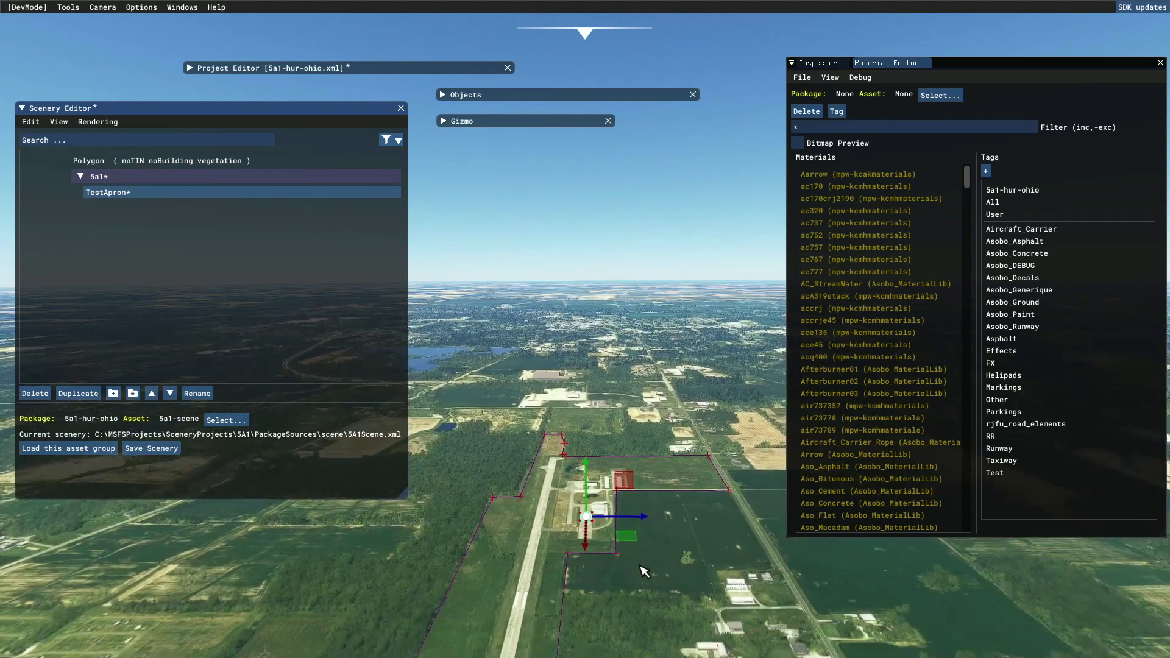
{"action": "scroll", "coordinate": [639, 566], "scroll_direction": "up", "scroll_amount": 6}
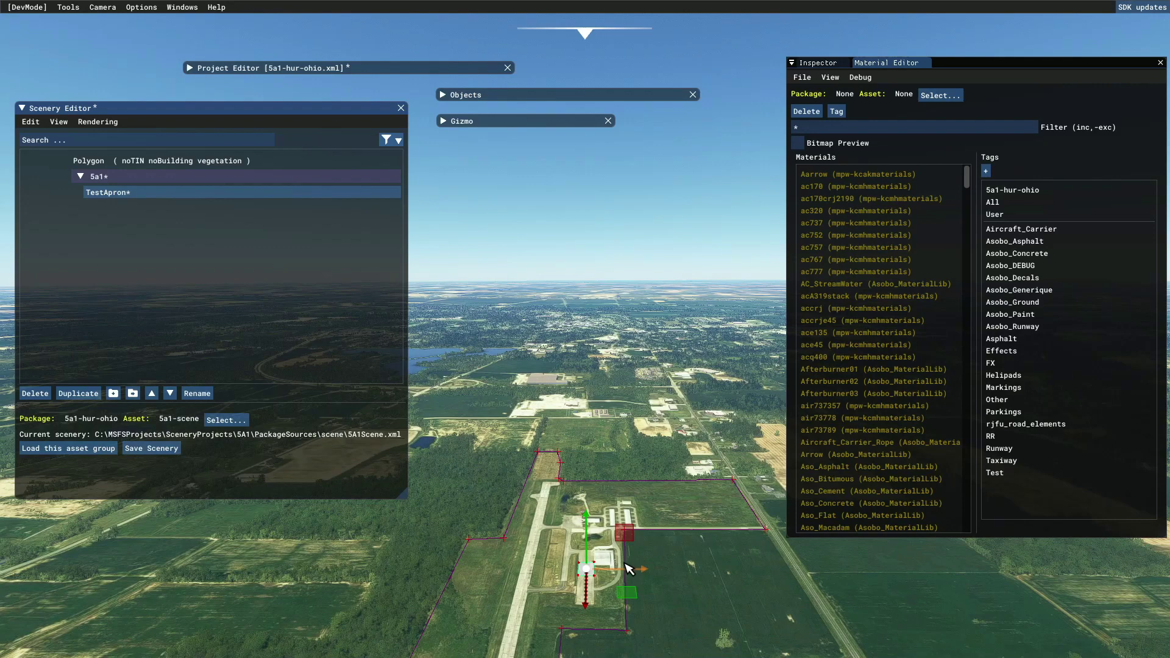
{"action": "scroll", "coordinate": [638, 577], "scroll_direction": "up", "scroll_amount": 6}
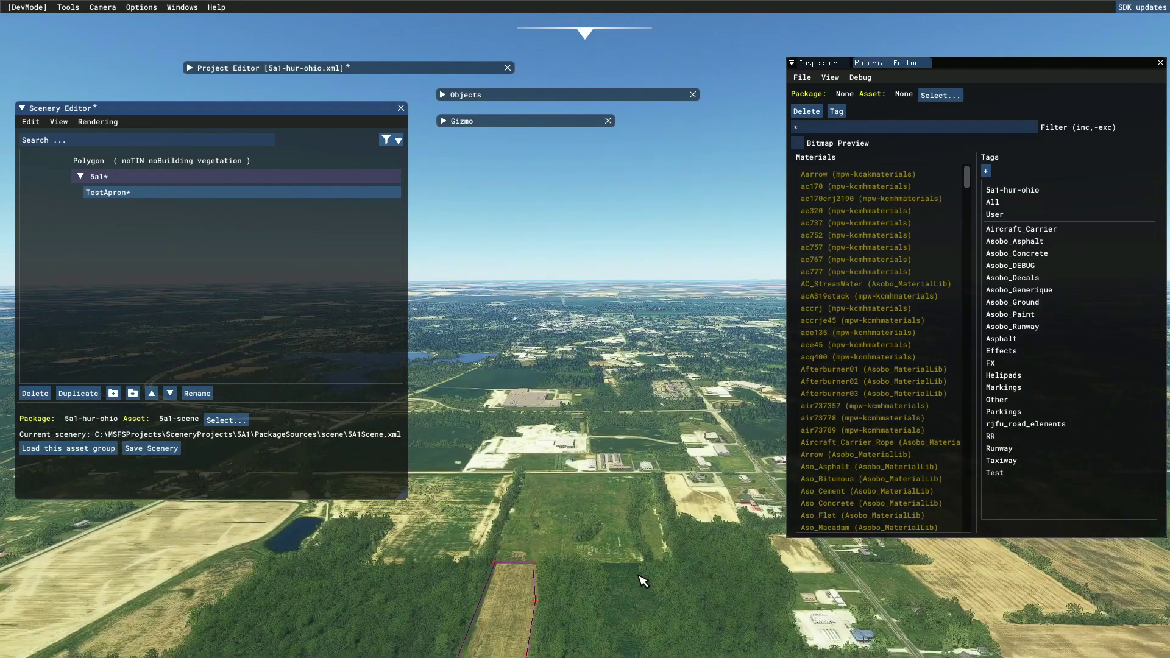
{"action": "scroll", "coordinate": [640, 576], "scroll_direction": "up", "scroll_amount": 8}
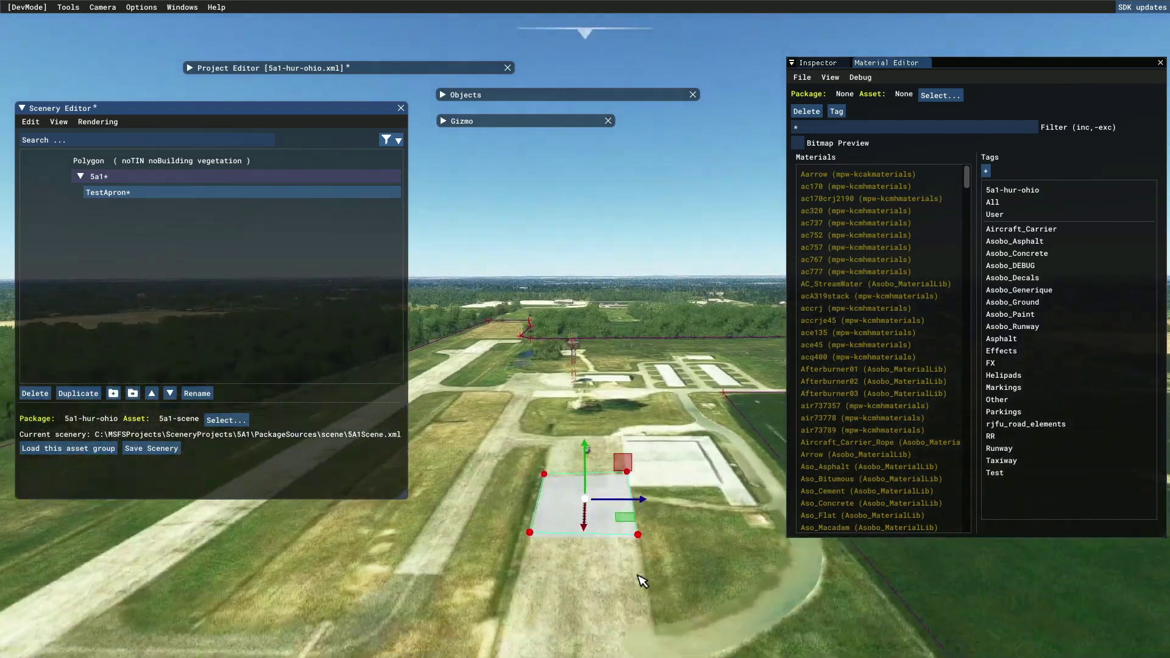
{"action": "scroll", "coordinate": [639, 580], "scroll_direction": "up", "scroll_amount": 2}
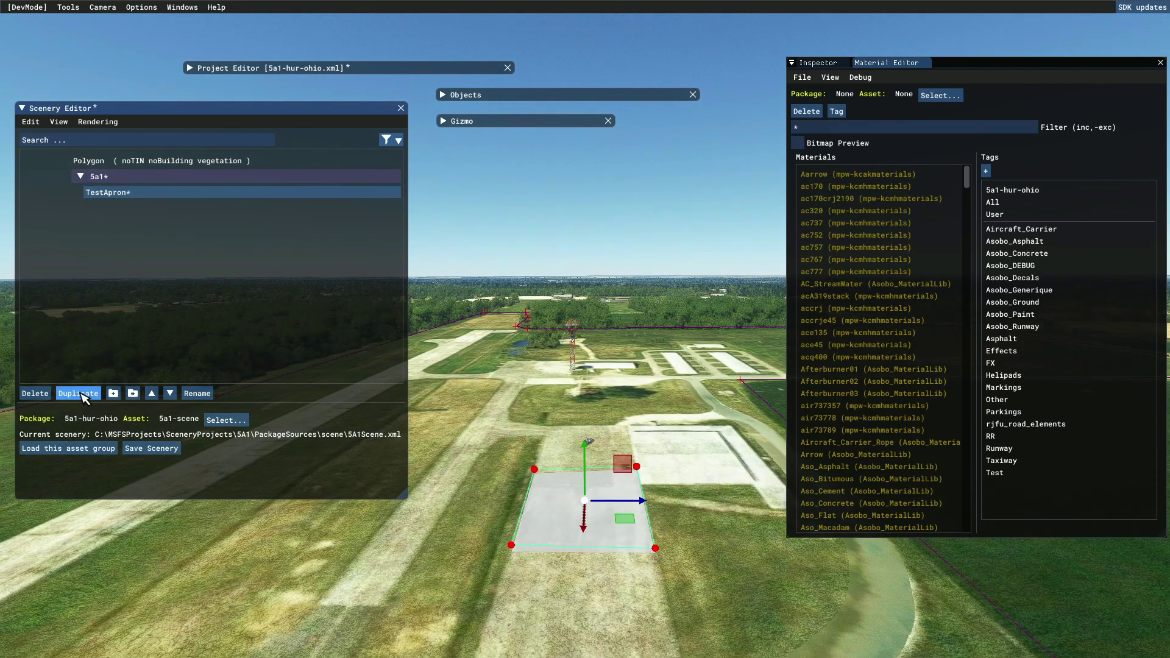
{"action": "left_click", "coordinate": [78, 394]}
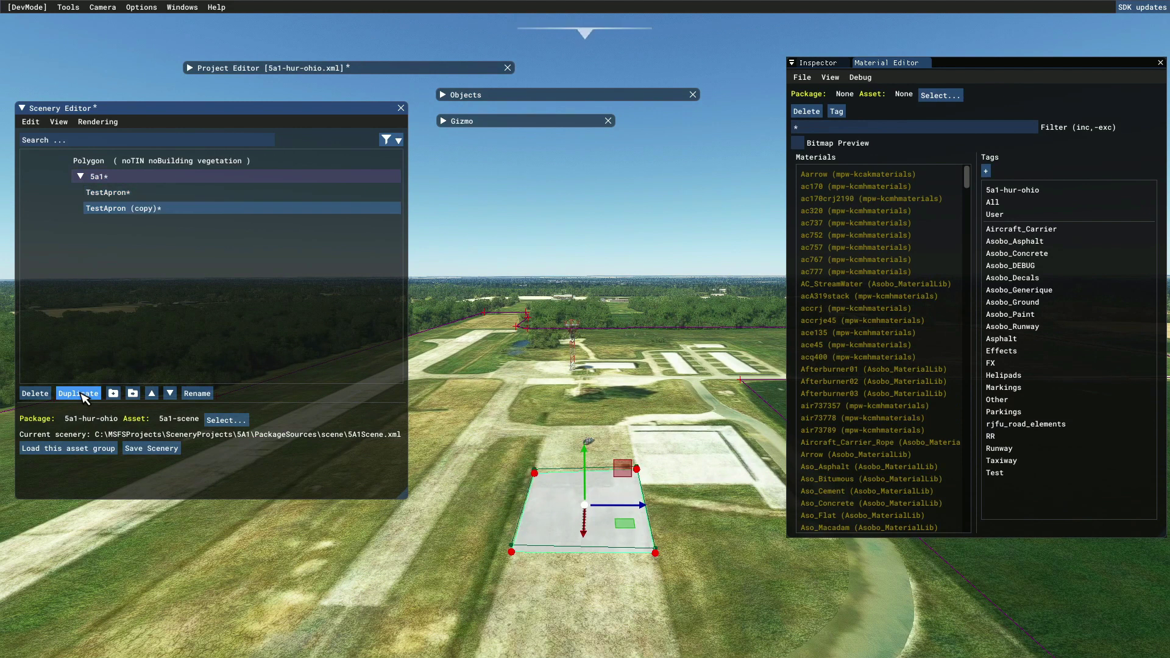
Expand the Gizmo window and move TestApron (copy) off the original apron, onto the concrete pad beyond it
{"action": "left_click", "coordinate": [444, 122]}
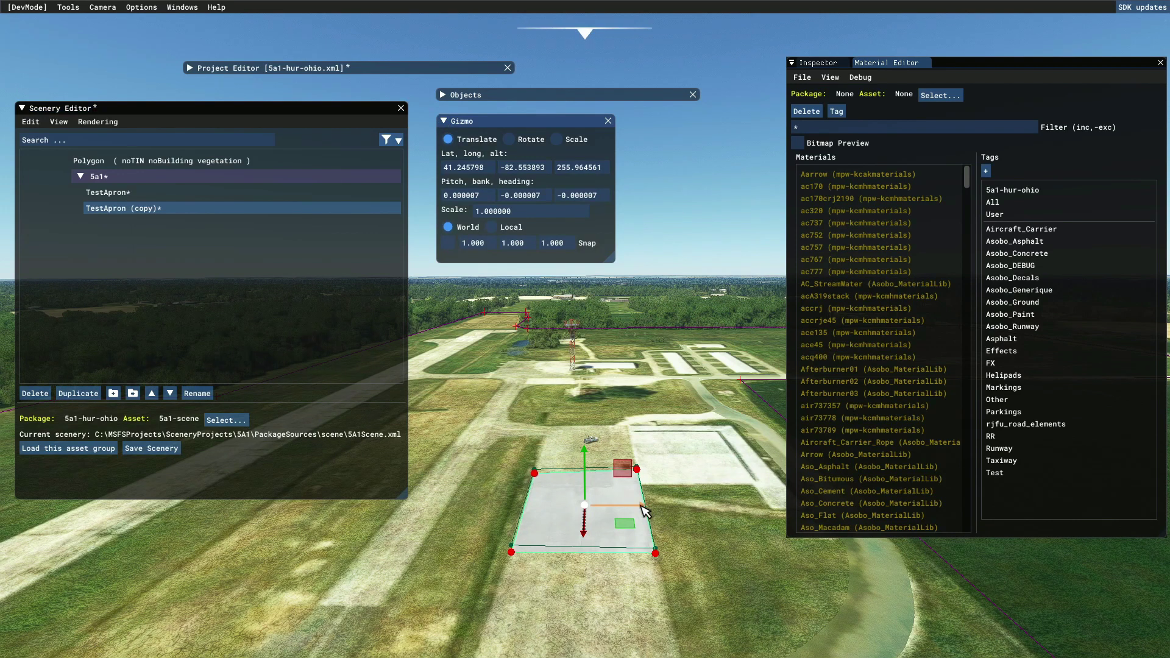
{"action": "left_click_drag", "start_coordinate": [645, 512], "coordinate": [790, 524]}
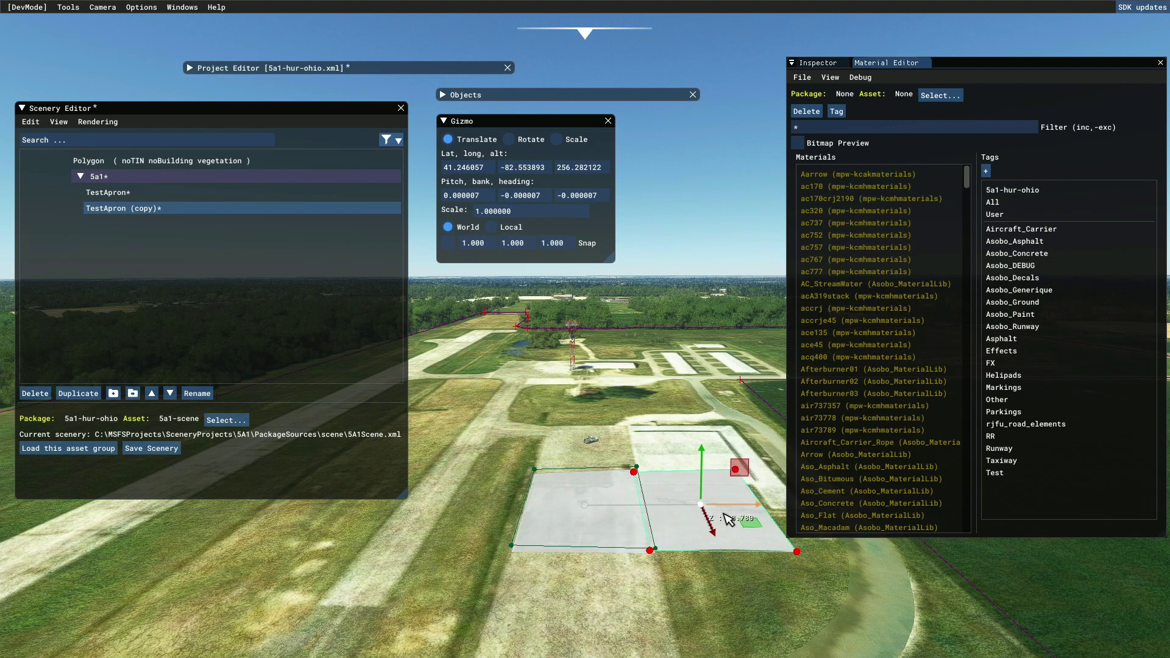
{"action": "left_click_drag", "start_coordinate": [721, 540], "coordinate": [710, 460]}
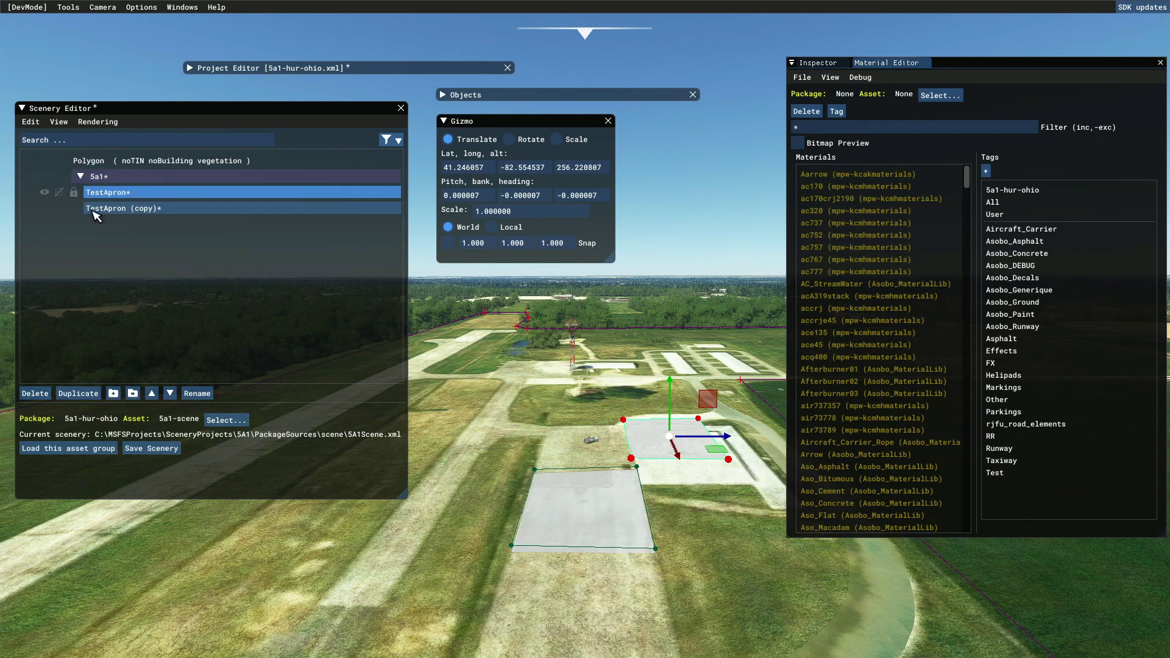
Rename TestApron (copy) as TestApron 2
{"action": "left_click", "coordinate": [112, 211]}
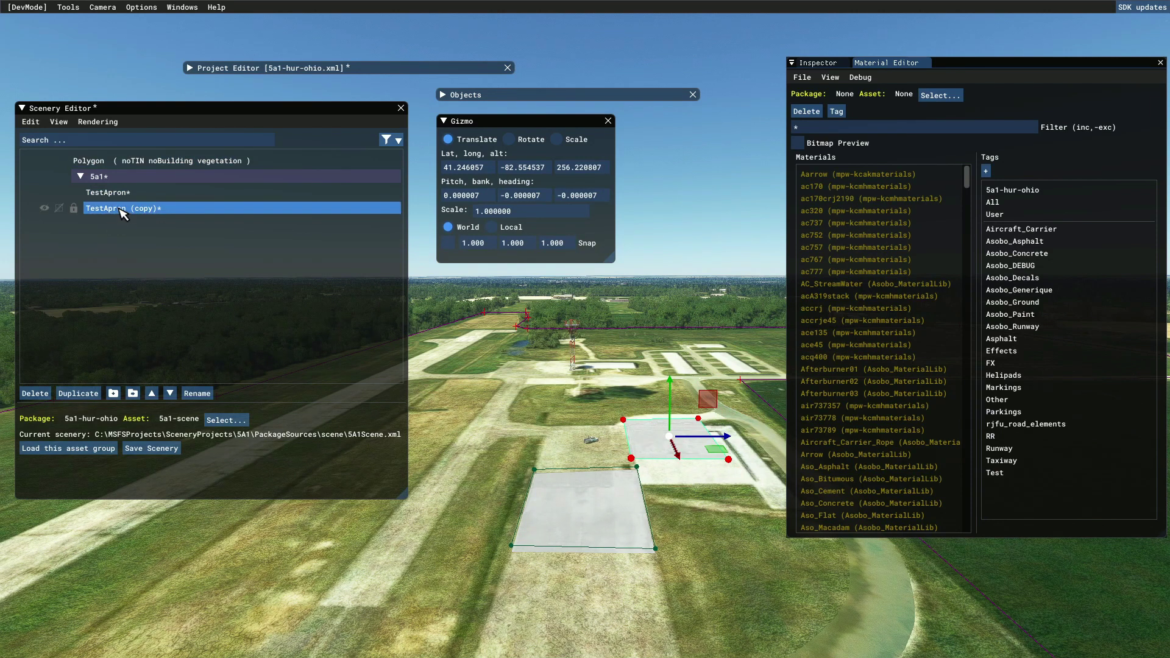
{"action": "left_click", "coordinate": [124, 211]}
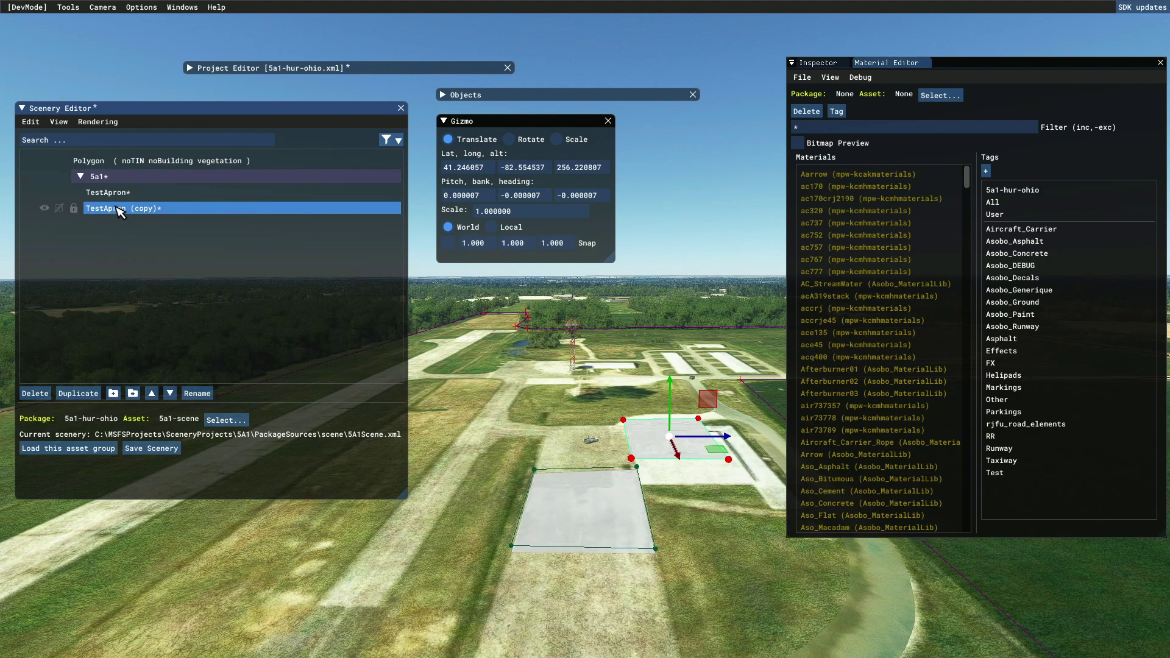
{"action": "left_click", "coordinate": [195, 397]}
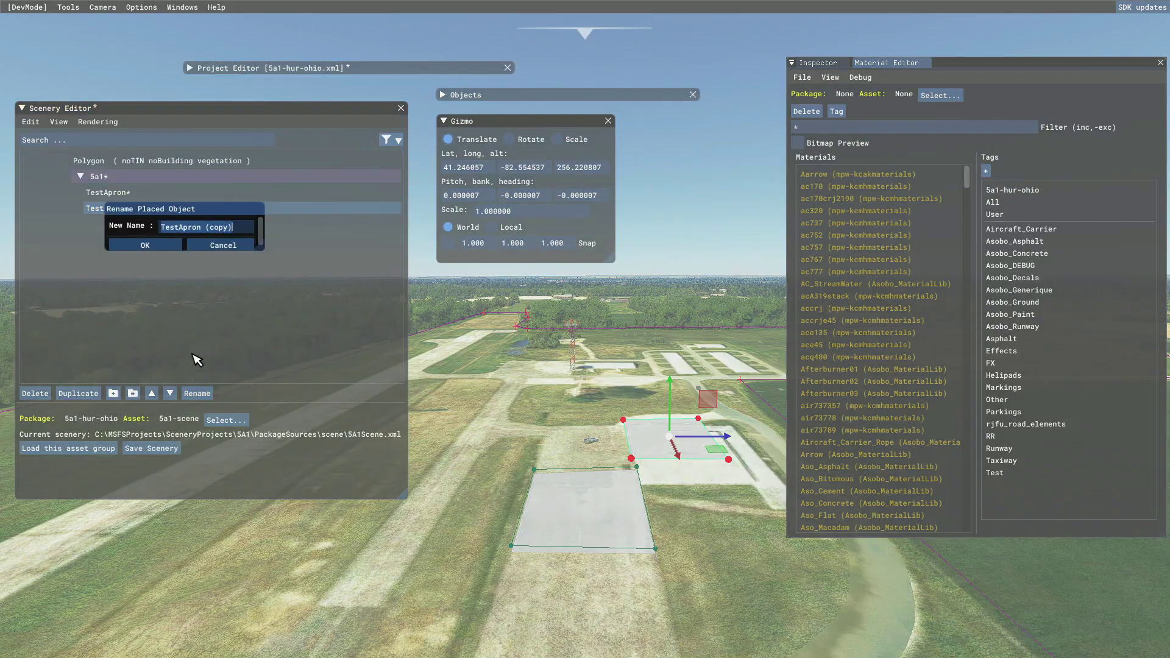
{"action": "left_click", "coordinate": [237, 227]}
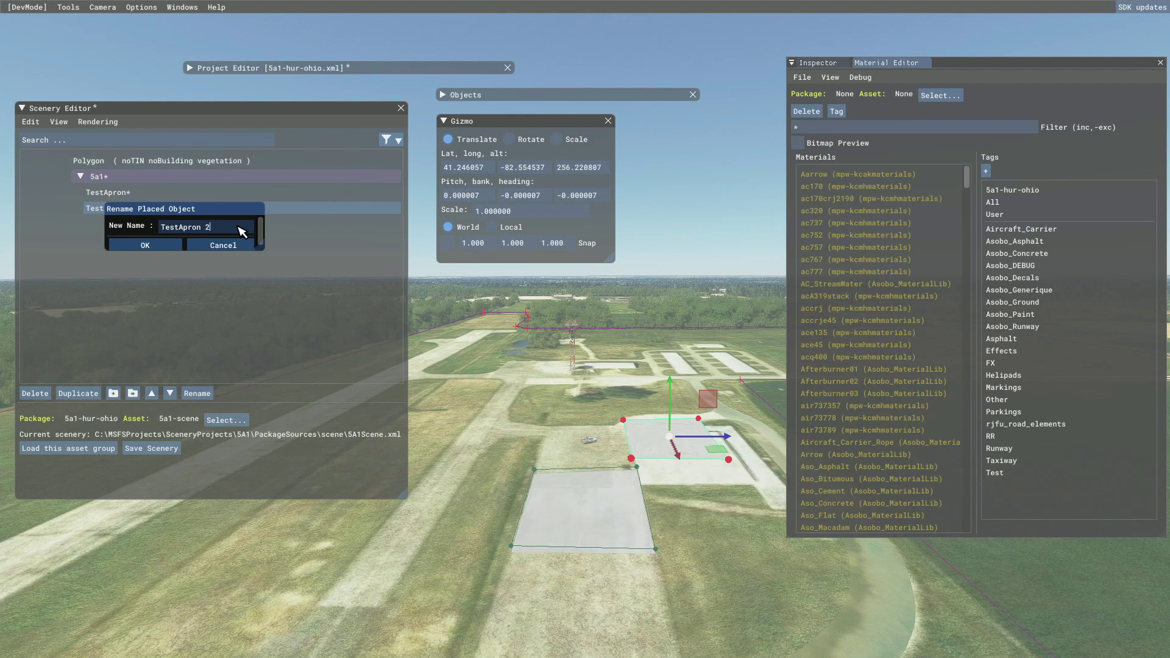
{"action": "left_click", "coordinate": [152, 246]}
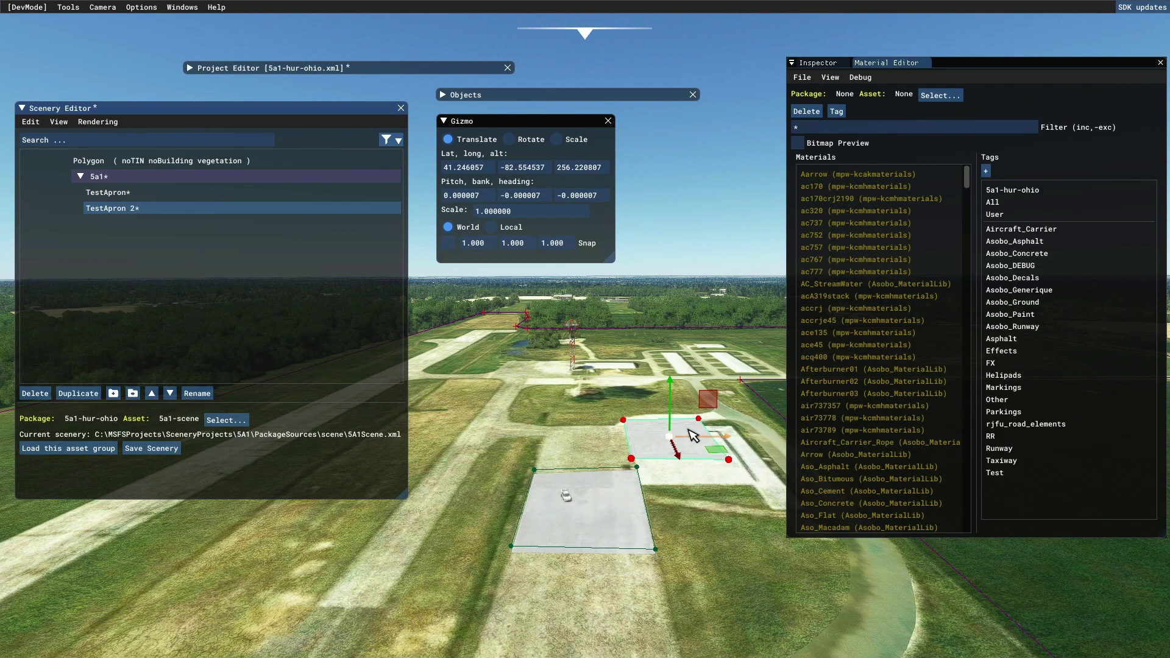
Delete TestApron 2 from the 5a1 scenery
{"action": "left_click", "coordinate": [105, 213]}
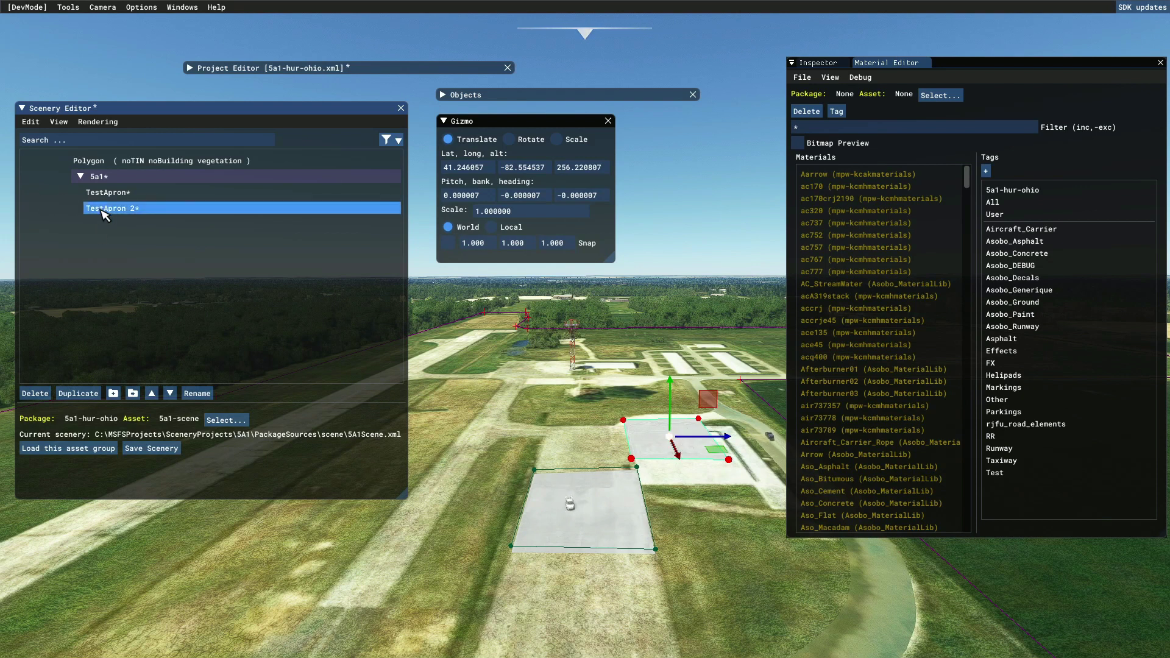
{"action": "left_click", "coordinate": [35, 393]}
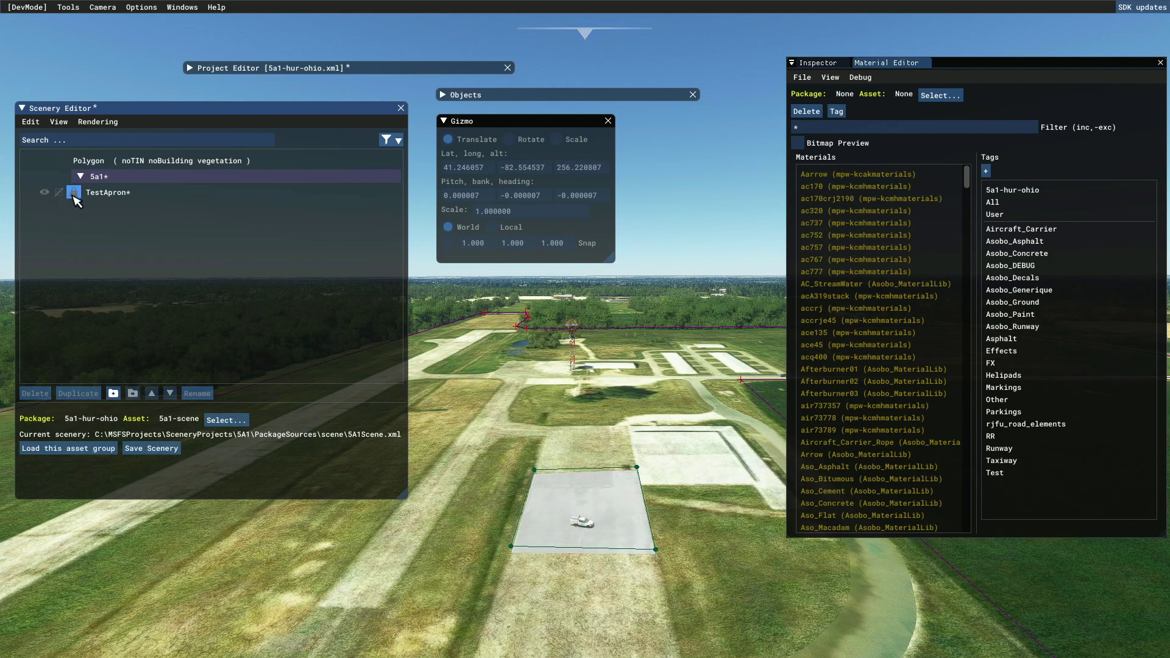
{"action": "left_click", "coordinate": [105, 194]}
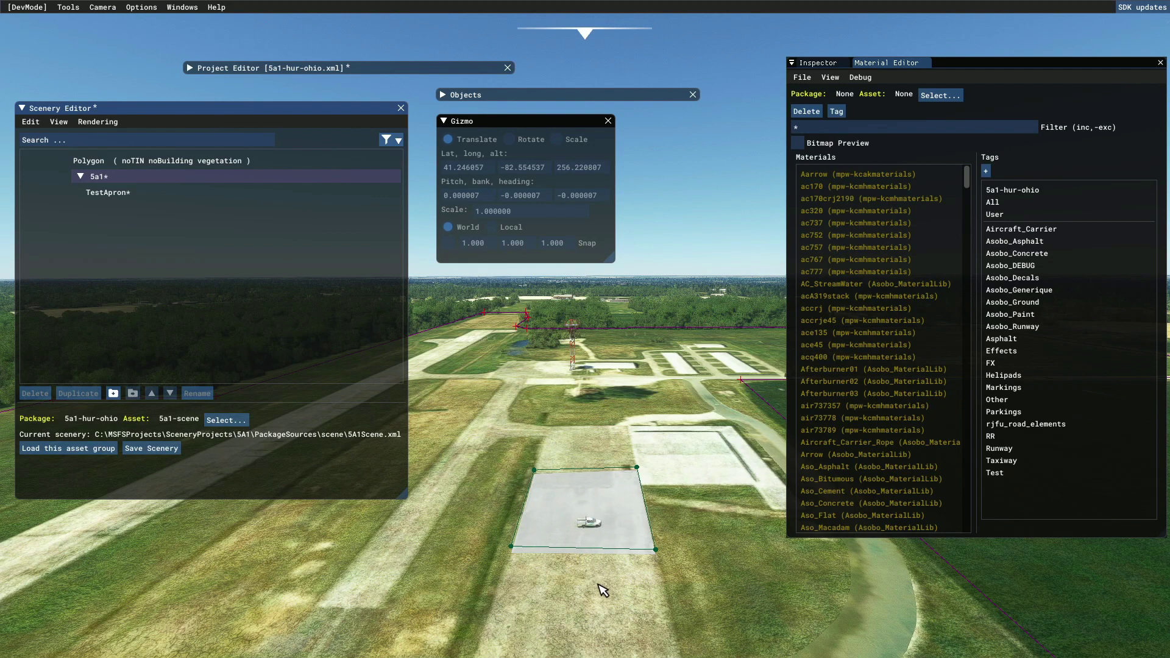
Duplicate TestApron and move the copy toward the camera until it adjoins the original's near edge
{"action": "key", "text": "s"}
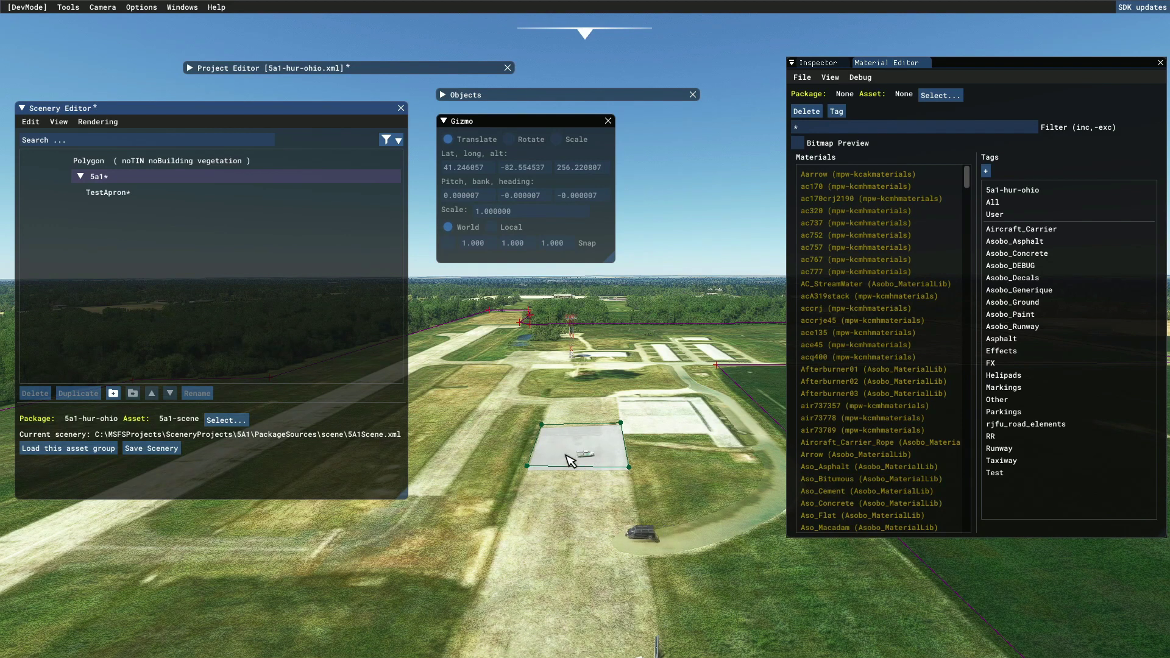
{"action": "left_click", "coordinate": [119, 193]}
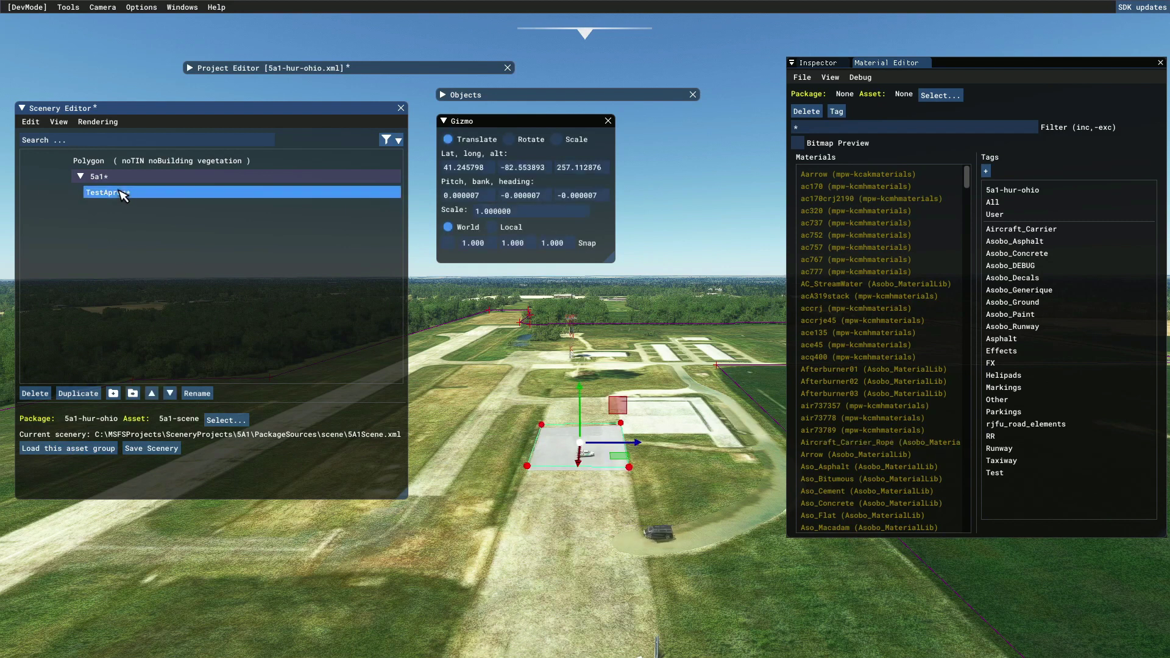
{"action": "left_click", "coordinate": [74, 394]}
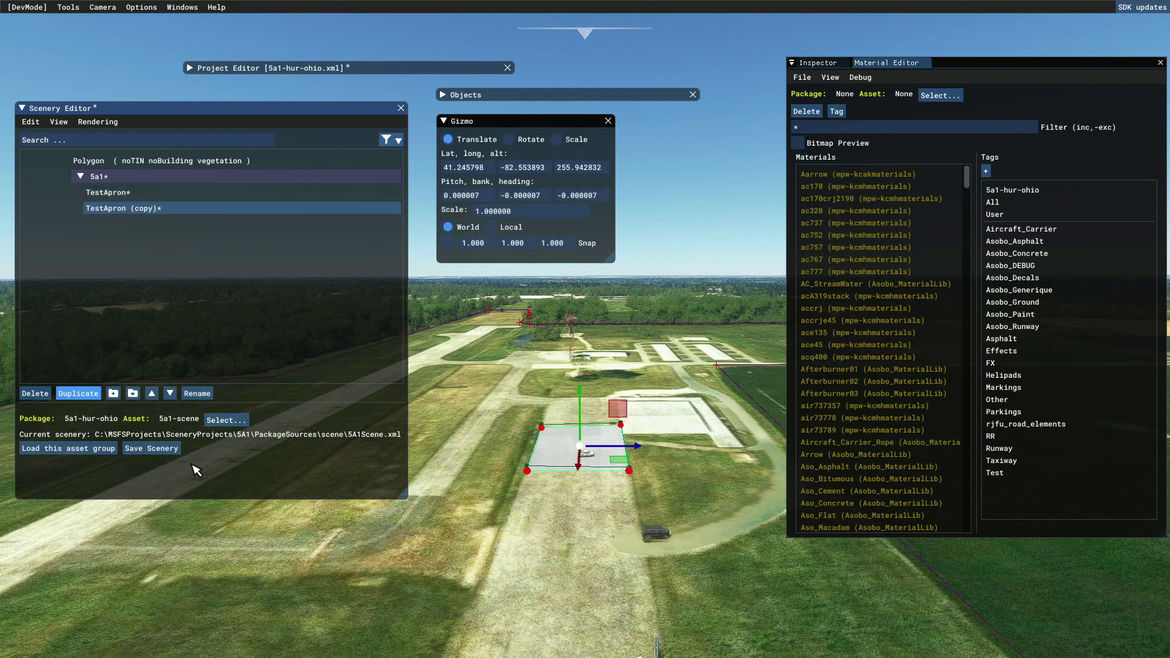
{"action": "left_click_drag", "start_coordinate": [582, 474], "coordinate": [569, 526]}
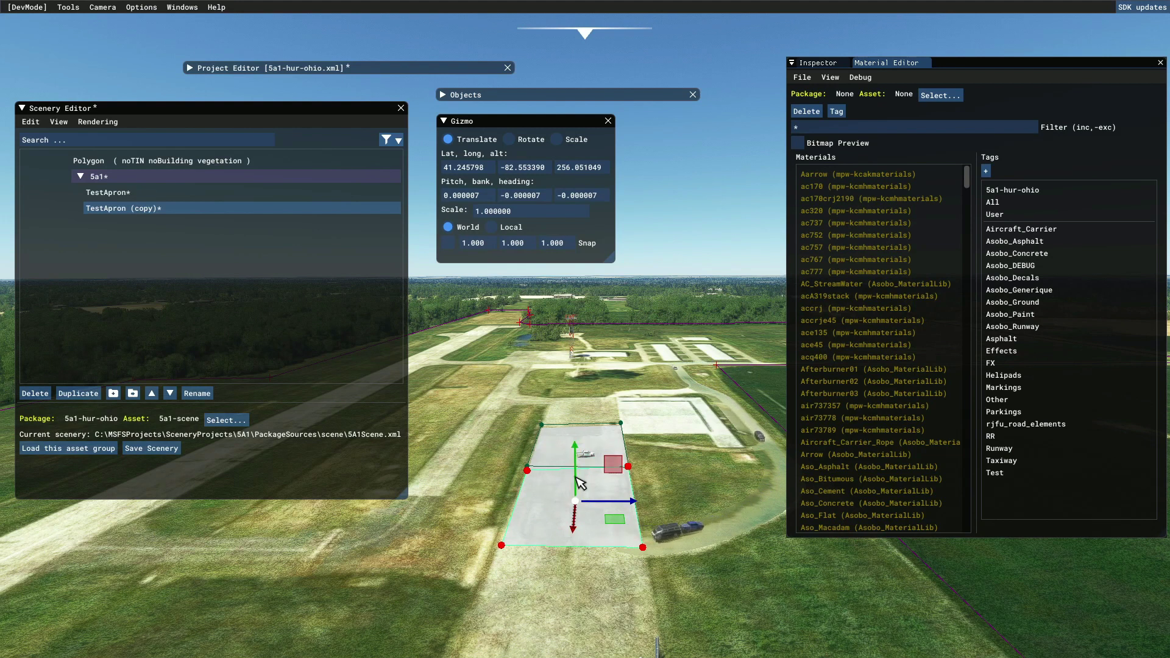
Create a new group containing TestApron and TestApron (copy), and expand it to list both aprons
{"action": "left_click", "coordinate": [119, 194]}
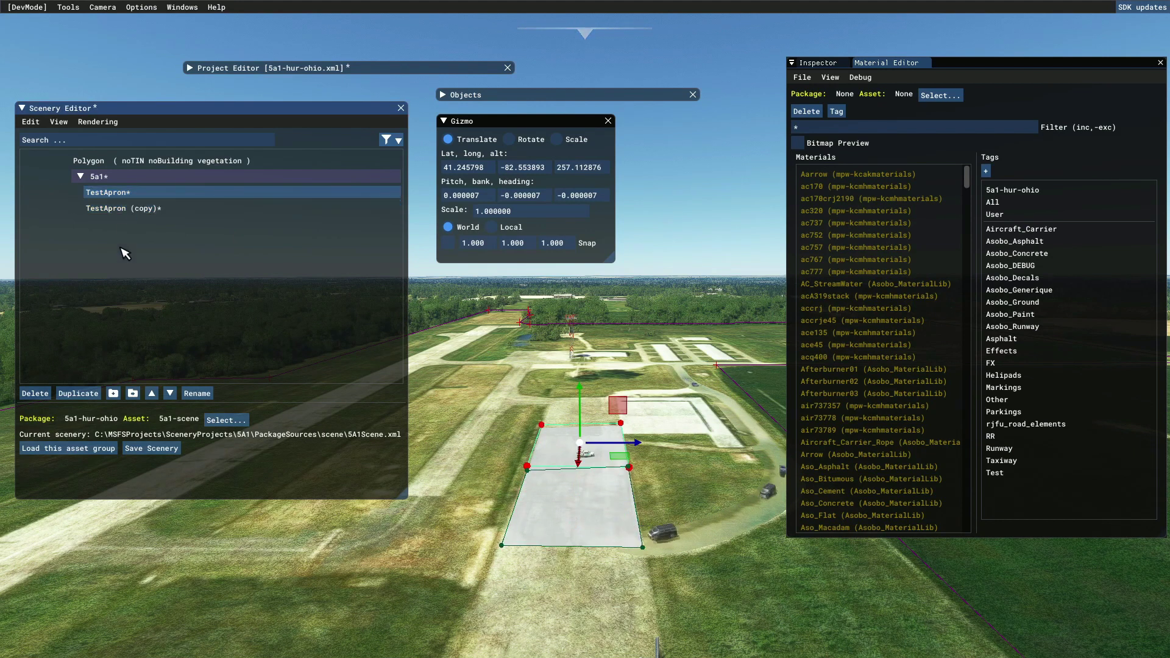
{"action": "left_click", "coordinate": [142, 208], "text": "ctrl"}
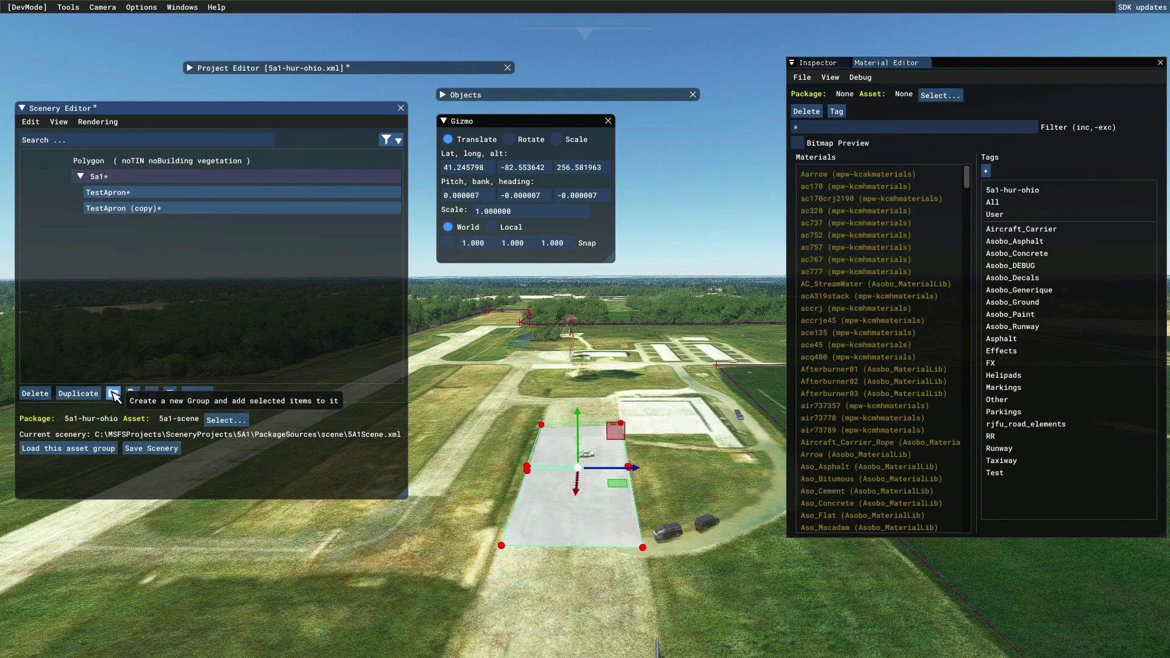
{"action": "left_click", "coordinate": [113, 393]}
{"action": "left_click", "coordinate": [99, 195]}
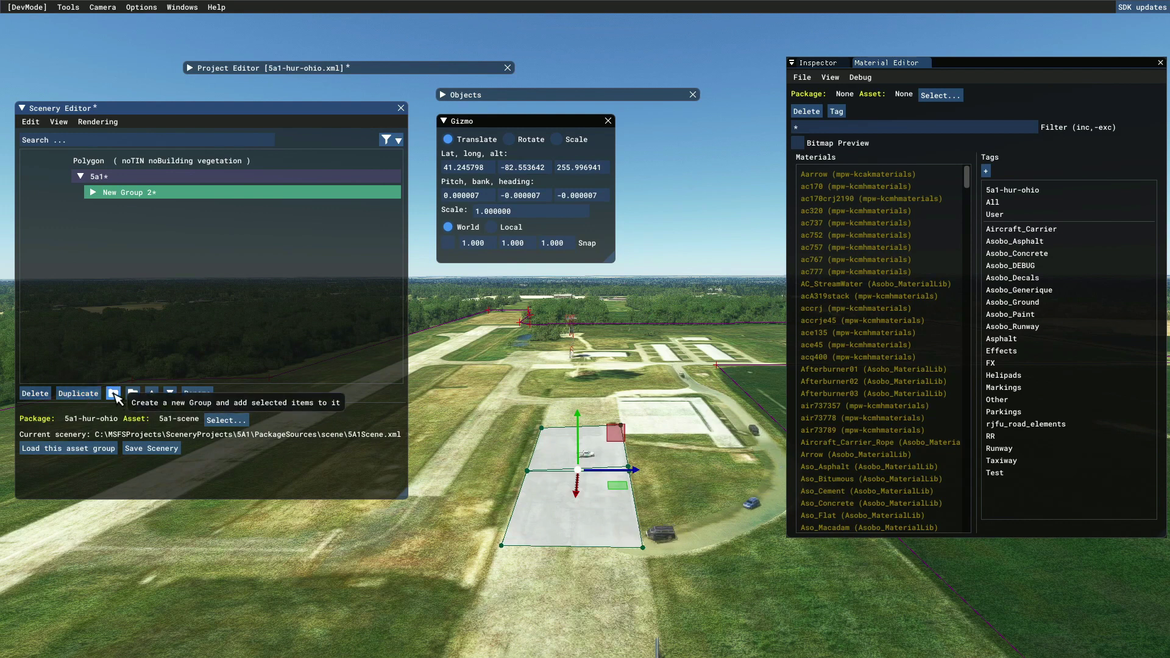
{"action": "left_click", "coordinate": [93, 192]}
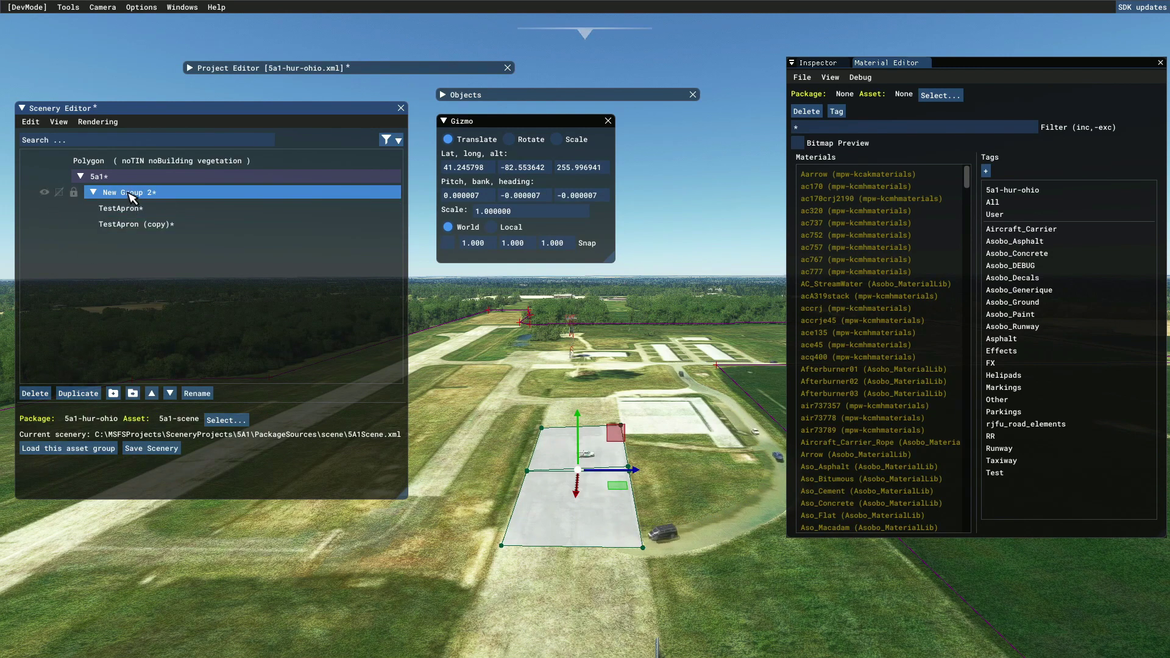
Rename the new group as Cargo Apron
{"action": "left_click", "coordinate": [197, 393]}
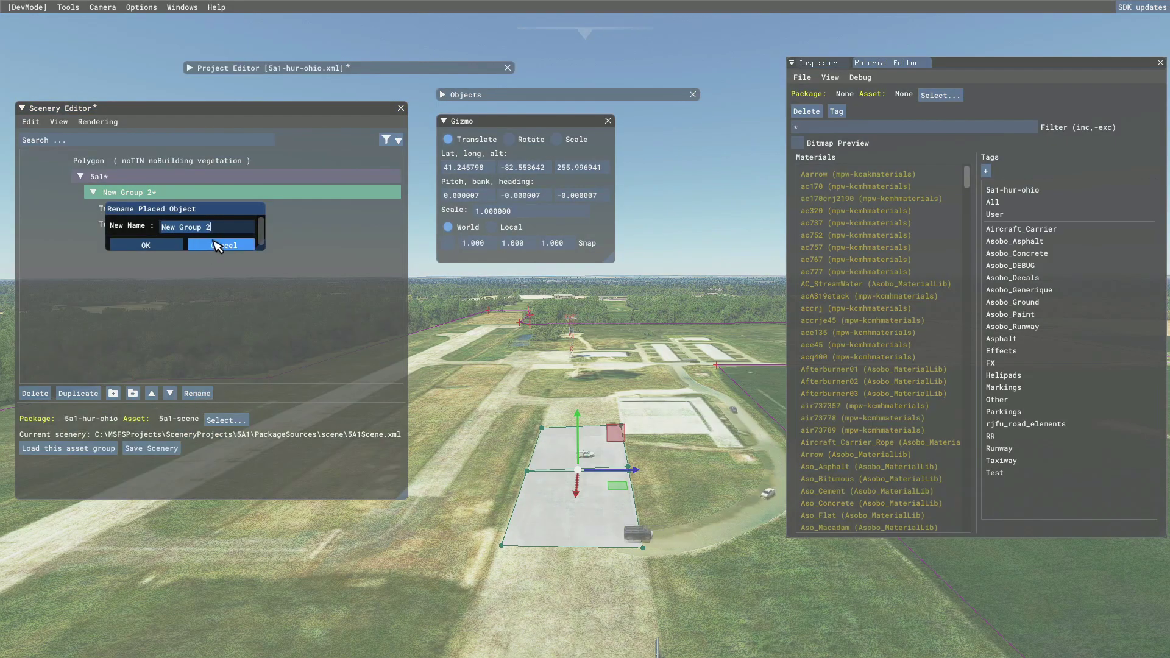
{"action": "key", "text": "BackSpace"}
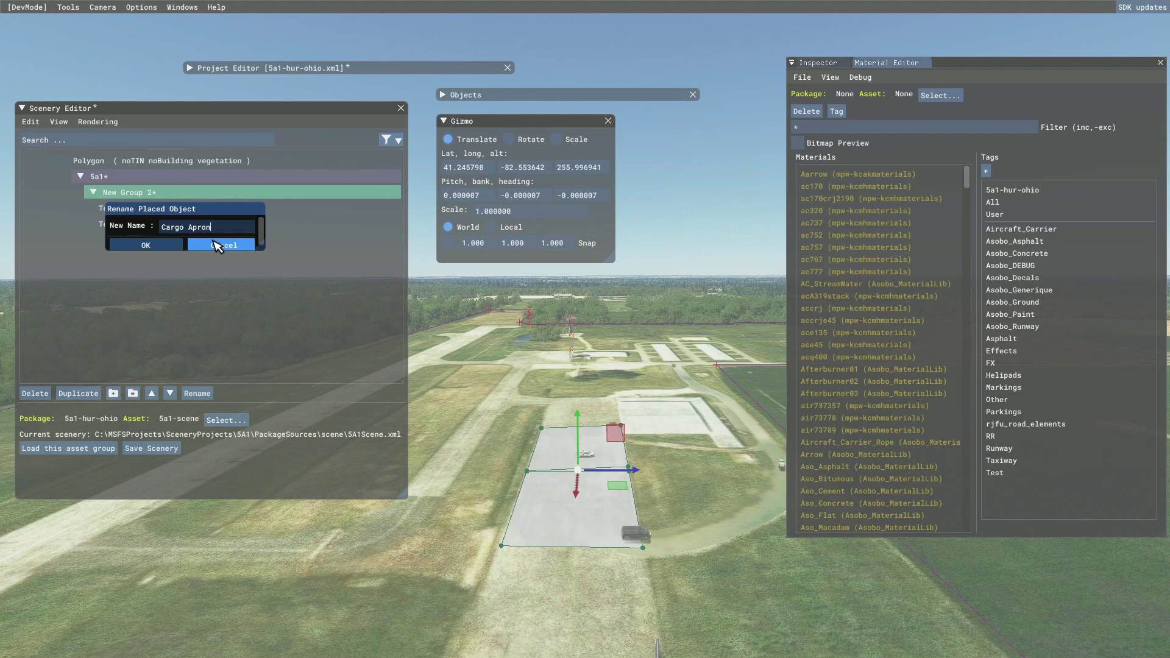
{"action": "type", "text": "Cargo Apron"}
{"action": "left_click", "coordinate": [161, 245]}
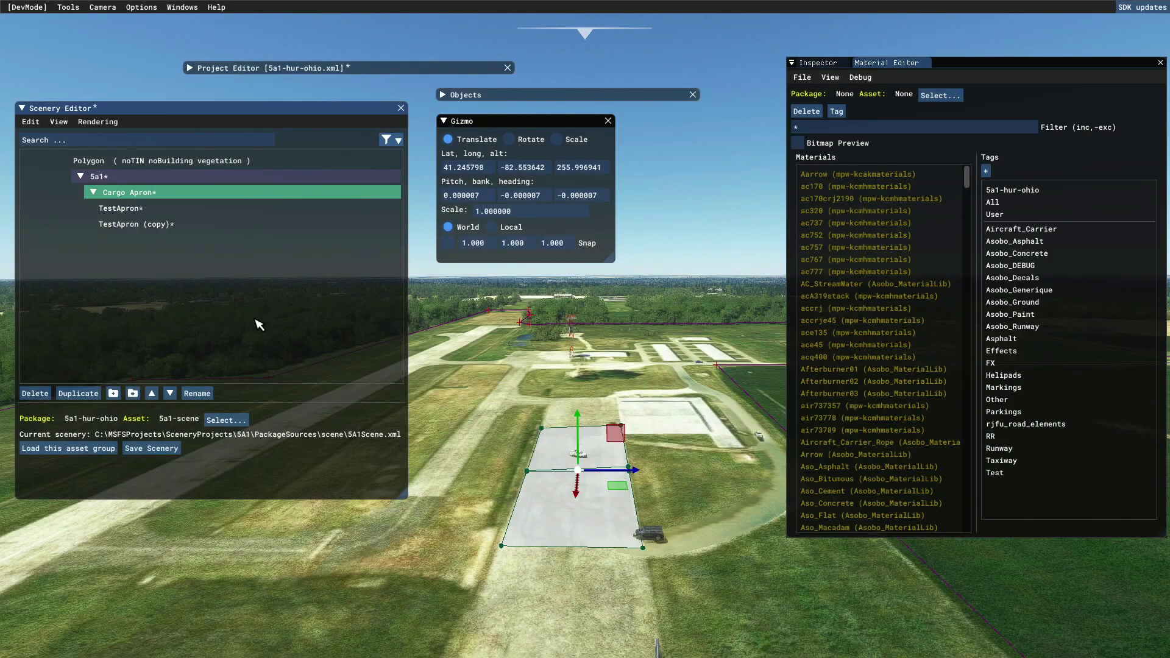
Review the Cargo Apron group and its members TestApron and TestApron (copy) in the scene list
{"action": "left_click", "coordinate": [159, 194]}
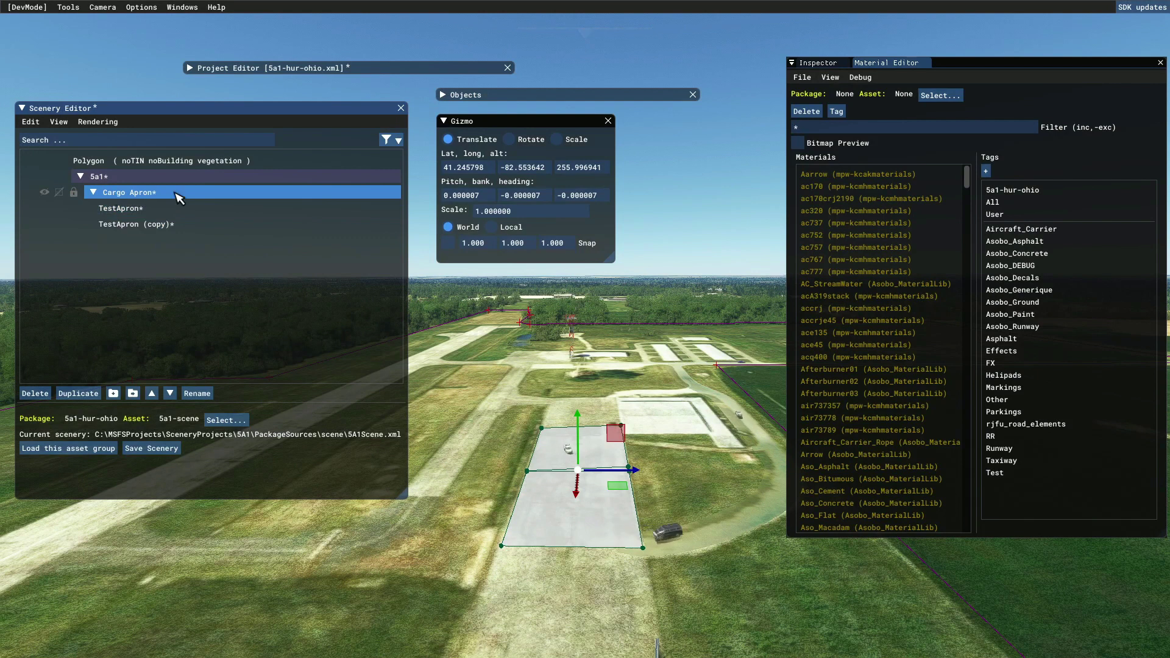
{"action": "left_click", "coordinate": [113, 209]}
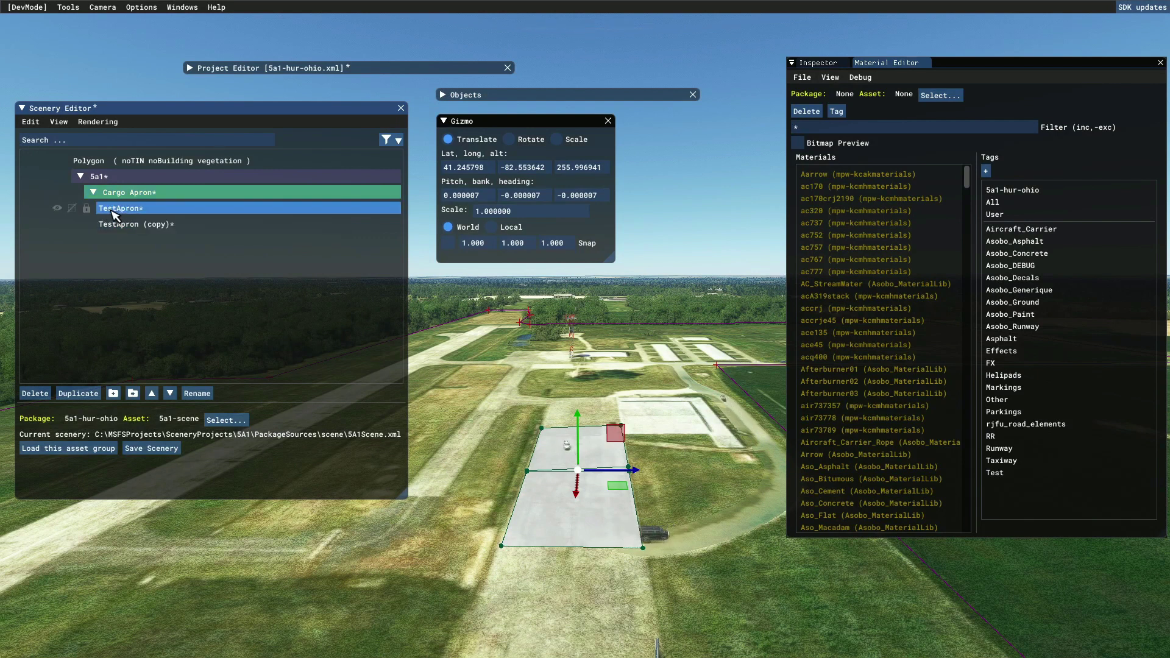
{"action": "left_click", "coordinate": [116, 225]}
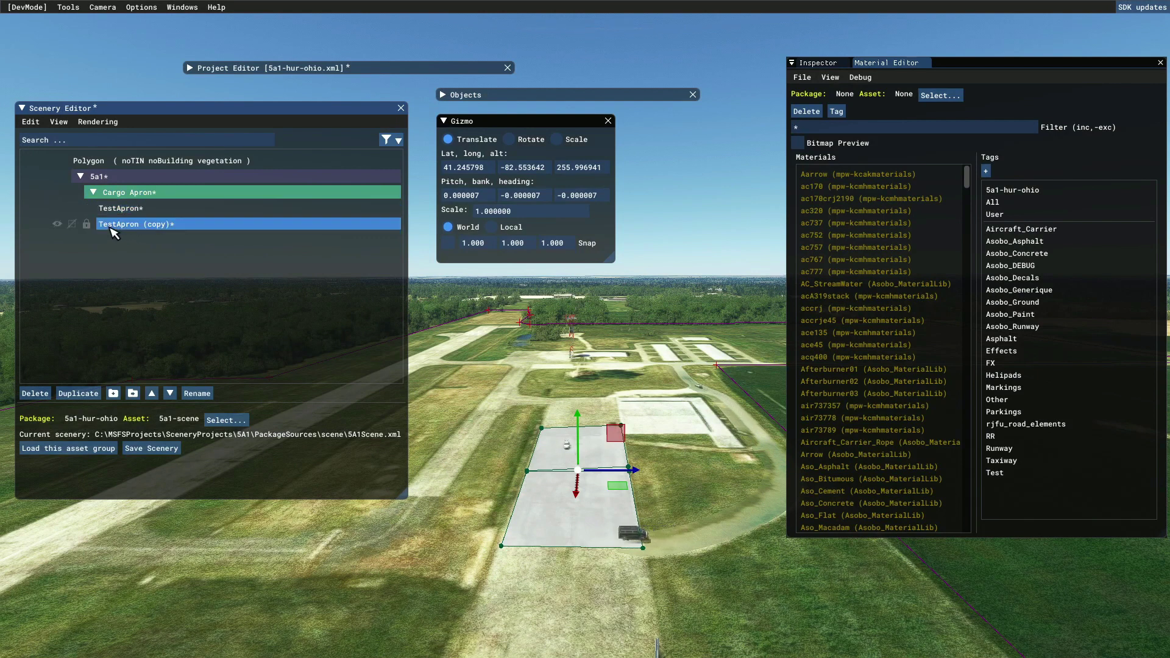
{"action": "left_click", "coordinate": [161, 259]}
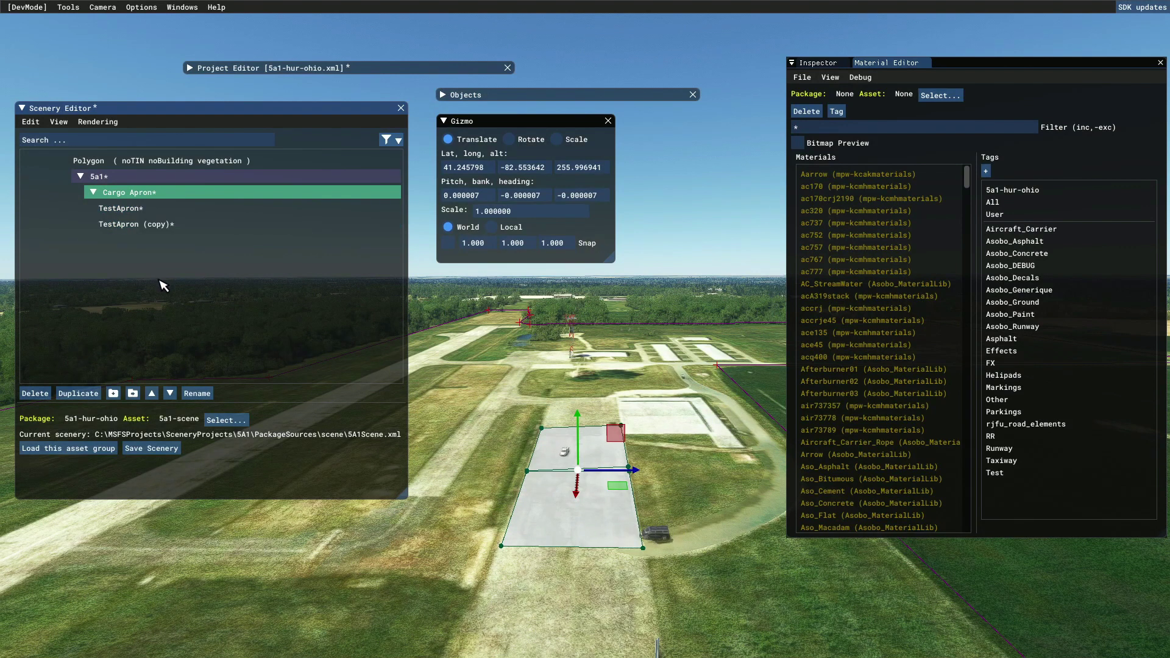
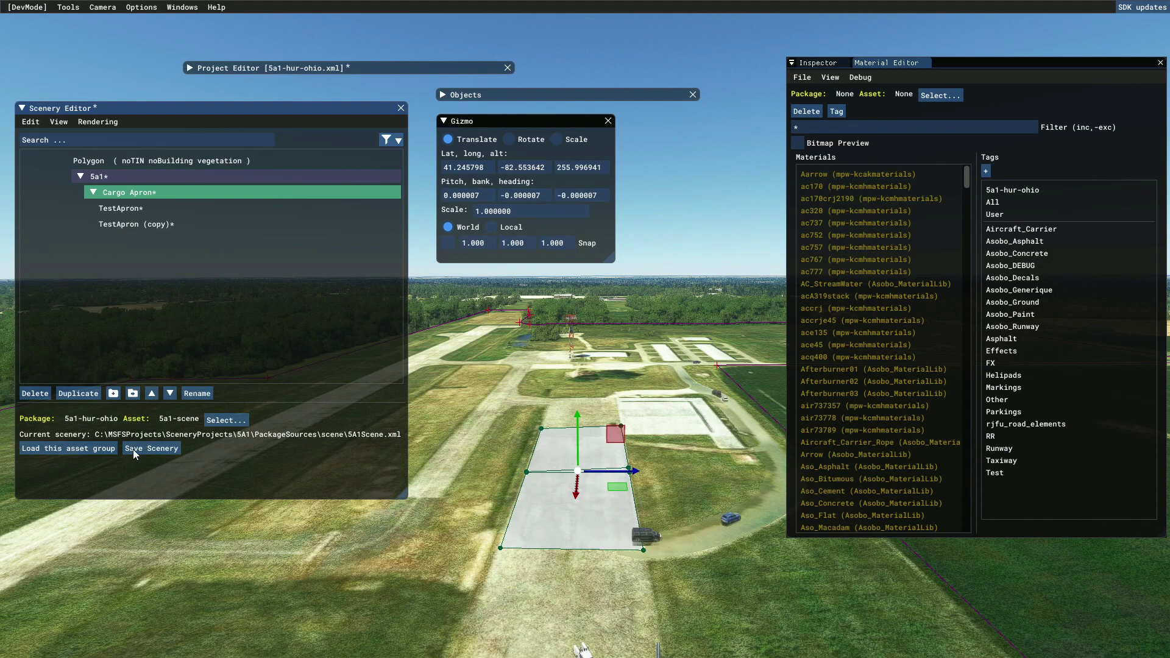
{"action": "left_click", "coordinate": [330, 207]}
{"action": "left_click", "coordinate": [206, 259]}
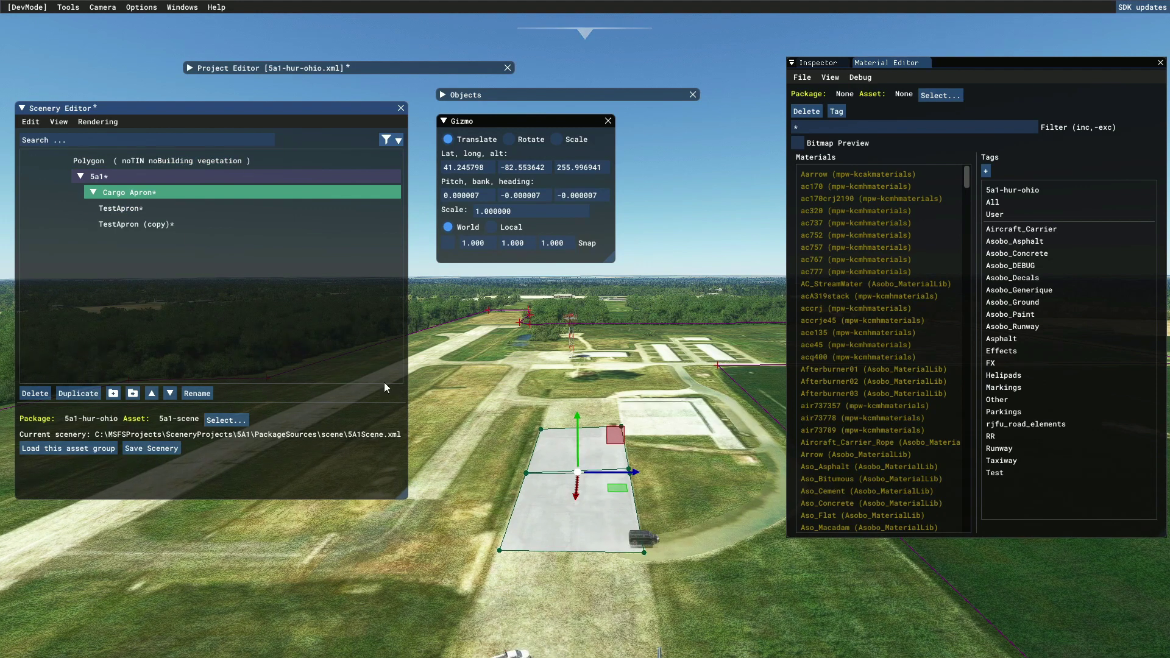
Open the Object finder, look at its Guid search field, and close it again
{"action": "left_click", "coordinate": [59, 123]}
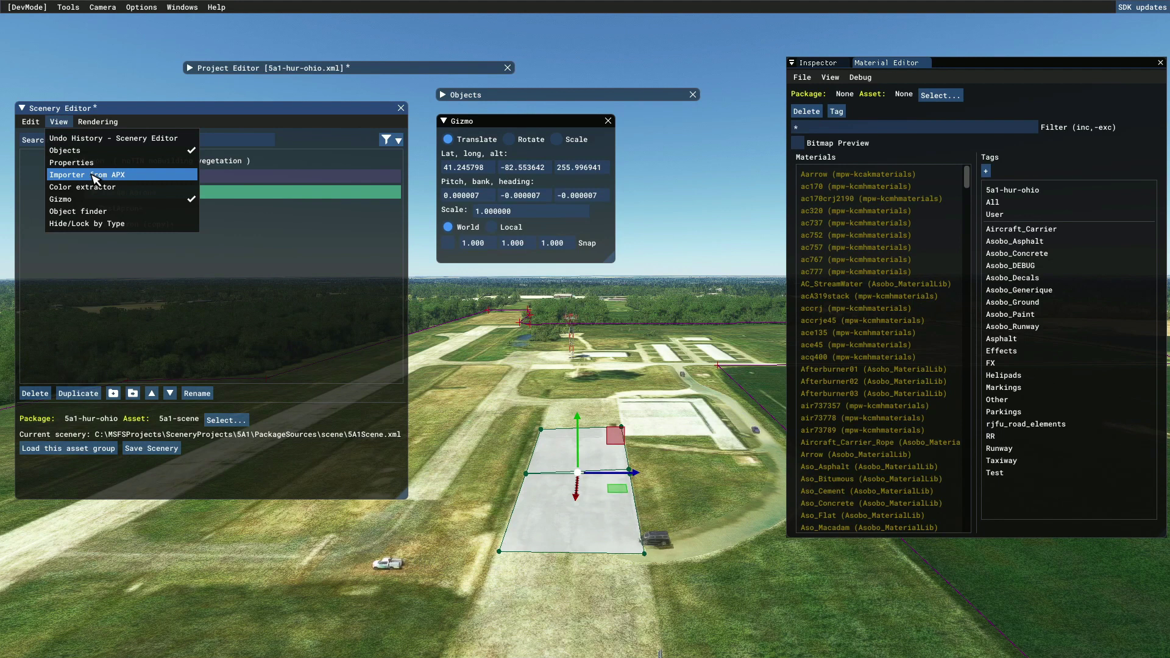
{"action": "left_click", "coordinate": [101, 213]}
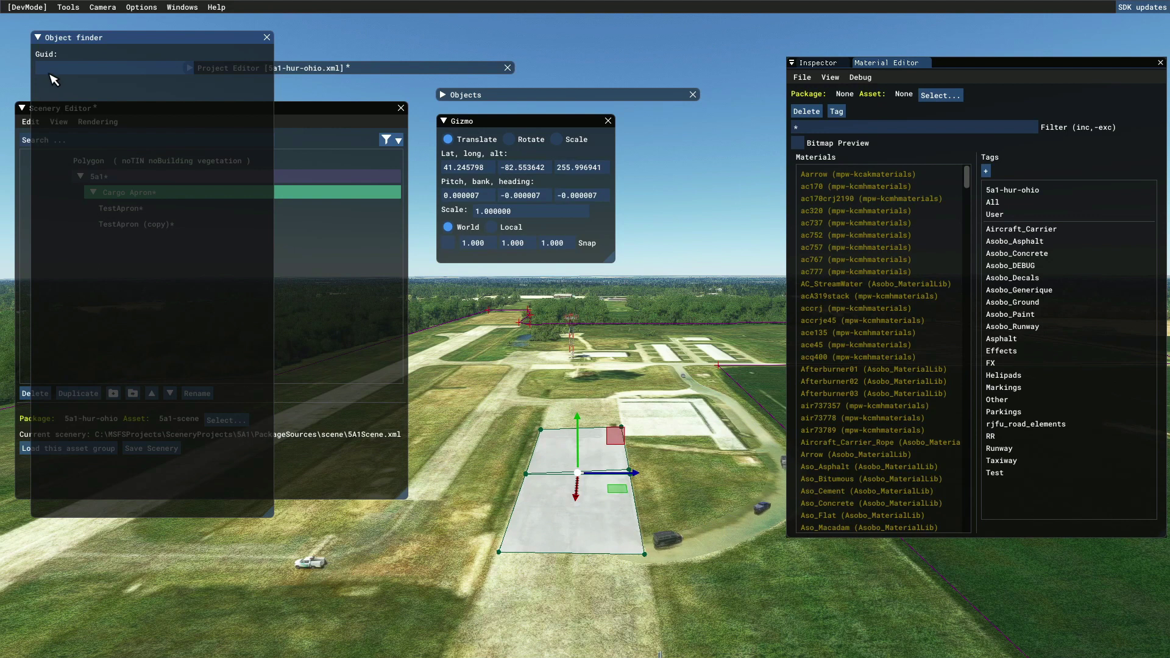
{"action": "mouse_move", "coordinate": [142, 43]}
{"action": "left_mouse_down"}
{"action": "mouse_move", "coordinate": [306, 146]}
{"action": "mouse_move", "coordinate": [477, 208]}
{"action": "mouse_move", "coordinate": [423, 154]}
{"action": "mouse_move", "coordinate": [276, 145]}
{"action": "mouse_move", "coordinate": [274, 118]}
{"action": "mouse_move", "coordinate": [155, 49]}
{"action": "left_mouse_up"}
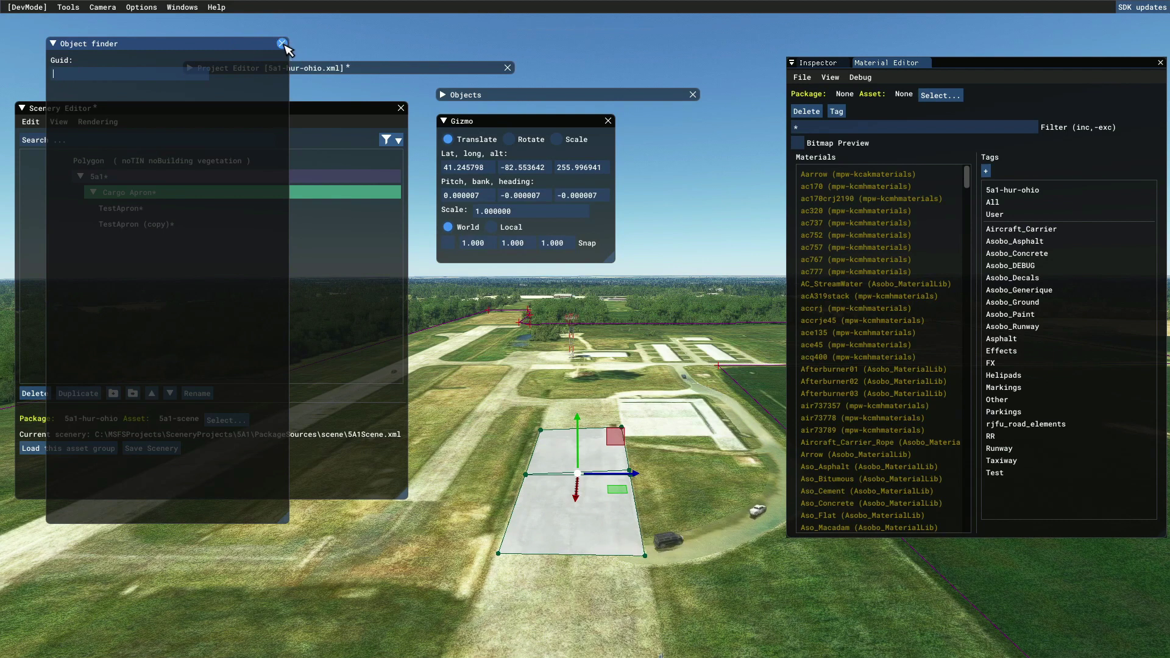
{"action": "left_click", "coordinate": [103, 72]}
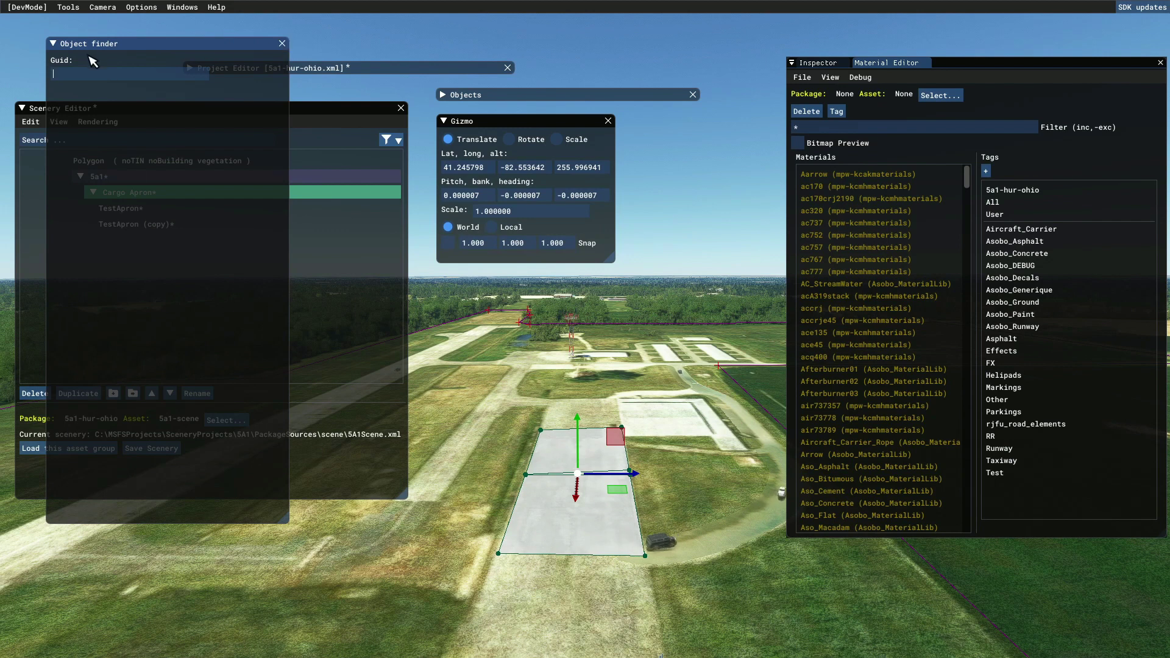
{"action": "left_click", "coordinate": [282, 44]}
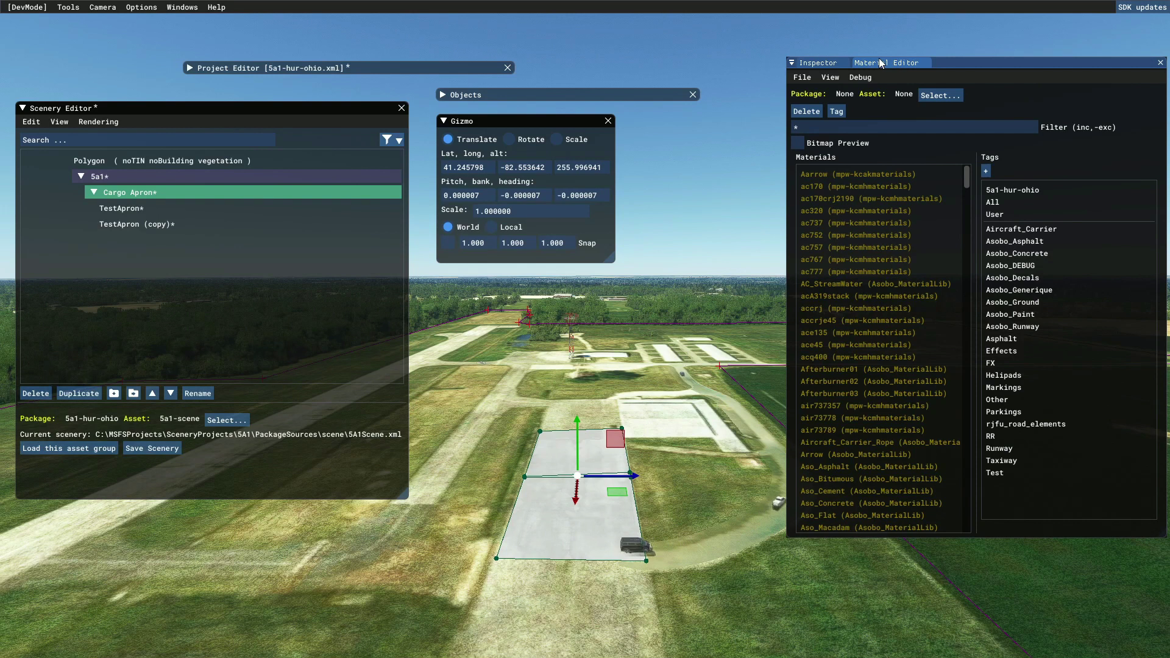
Undock the Material Editor from the Inspector, collapse it, and place it beside the collapsed Project Editor
{"action": "left_click_drag", "start_coordinate": [881, 63], "coordinate": [751, 162]}
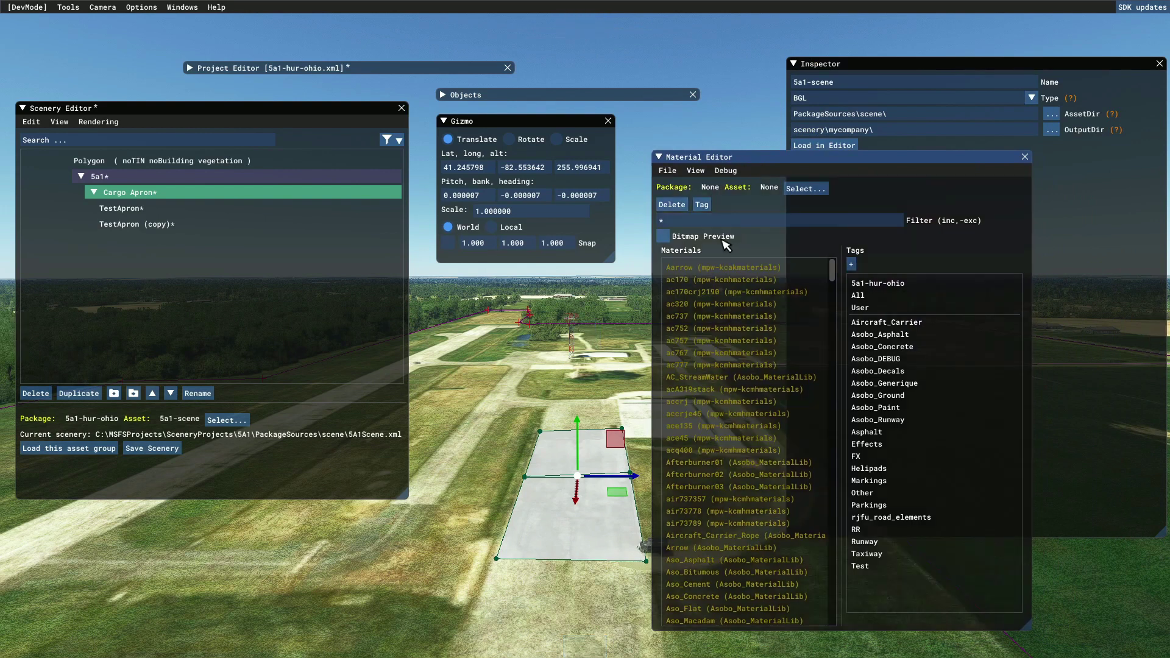
{"action": "left_click", "coordinate": [659, 157]}
{"action": "left_click_drag", "start_coordinate": [720, 154], "coordinate": [690, 78]}
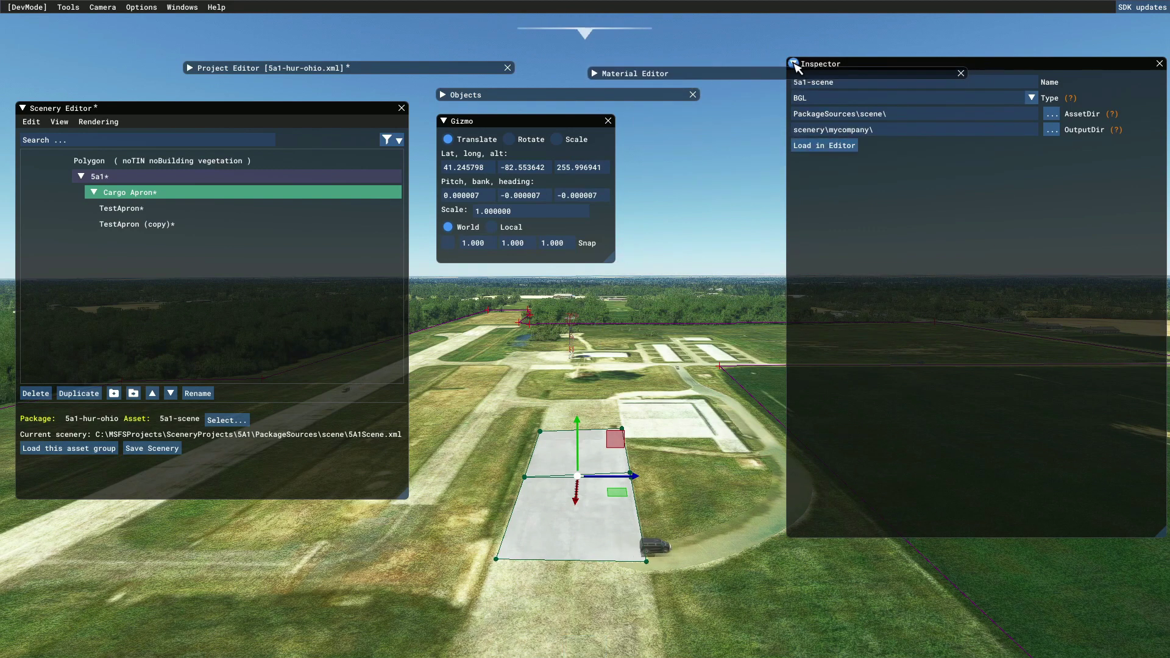
Collapse the Inspector, place the Material Editor directly beneath it, and expand the Material Editor
{"action": "left_click", "coordinate": [794, 64]}
{"action": "left_click_drag", "start_coordinate": [939, 64], "coordinate": [929, 56]}
{"action": "left_click_drag", "start_coordinate": [756, 78], "coordinate": [949, 82]}
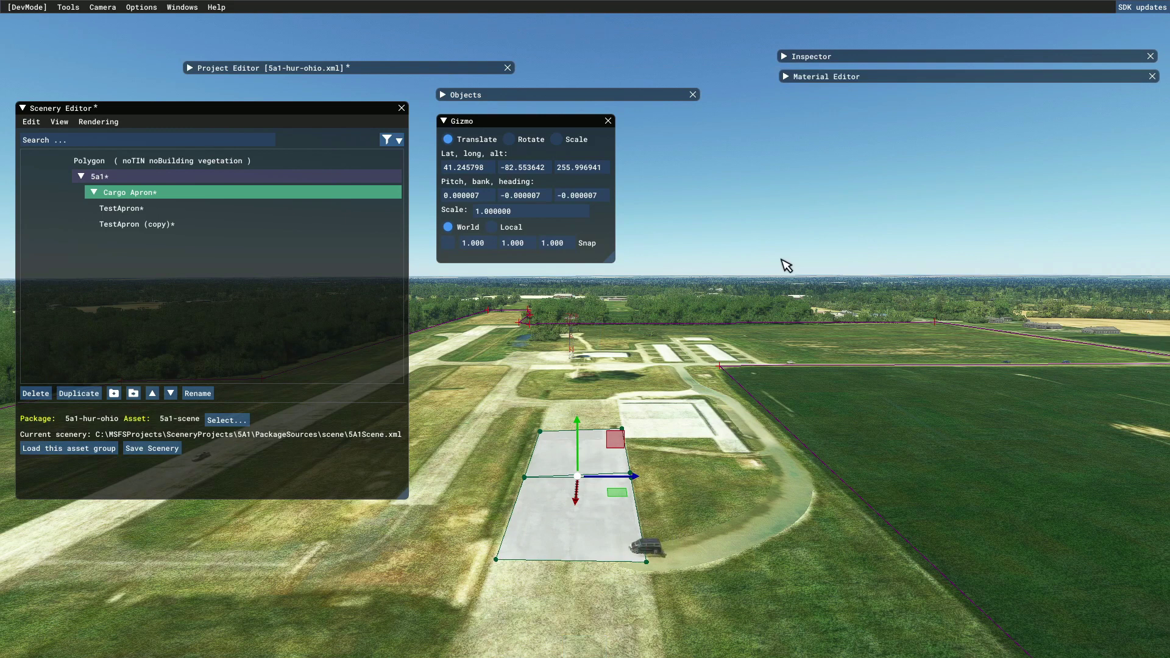
{"action": "left_click", "coordinate": [786, 77]}
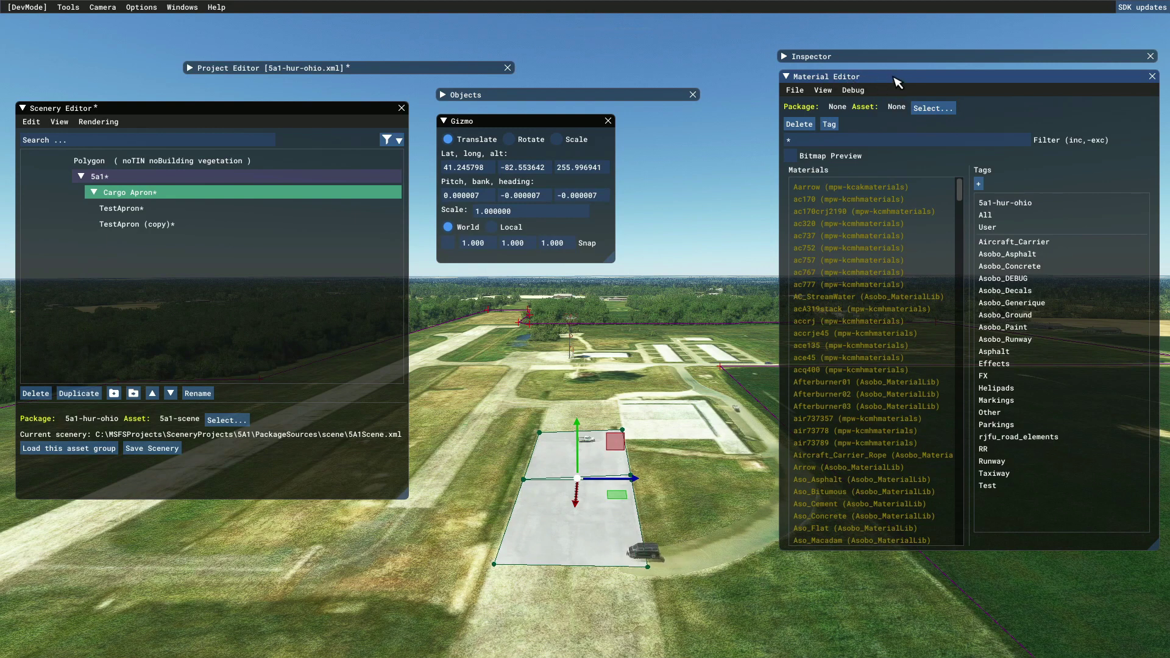
Select the 5a1-materials asset of the 5a1-hur-ohio package as the Material Editor's working library
{"action": "left_click", "coordinate": [933, 108]}
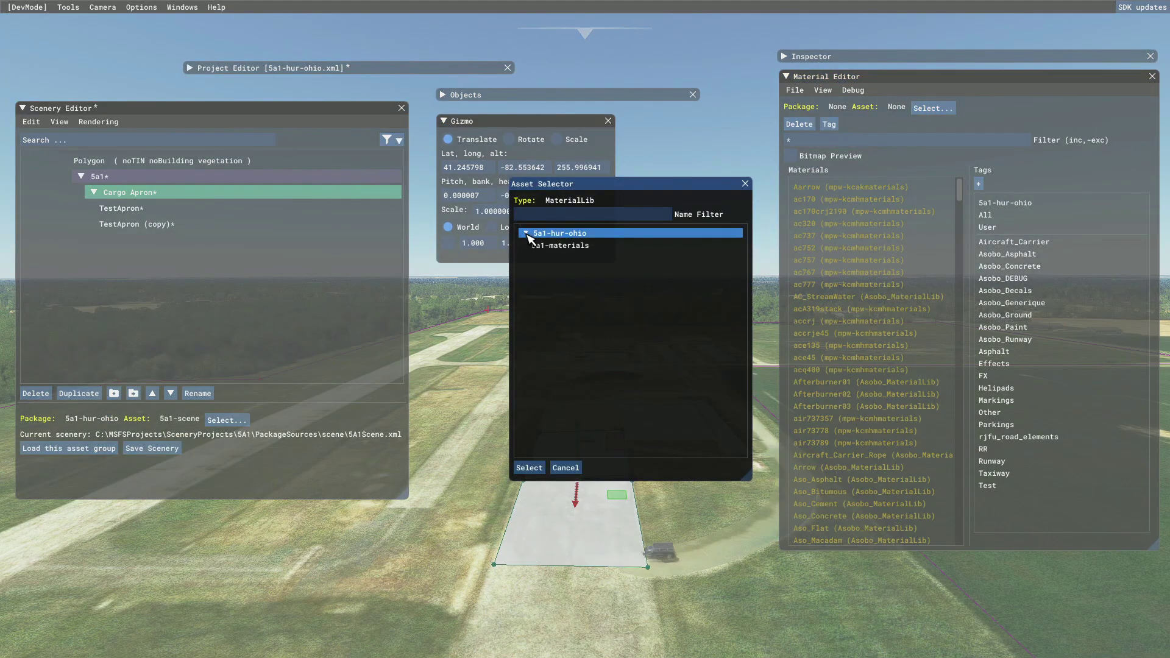
{"action": "left_click", "coordinate": [563, 246]}
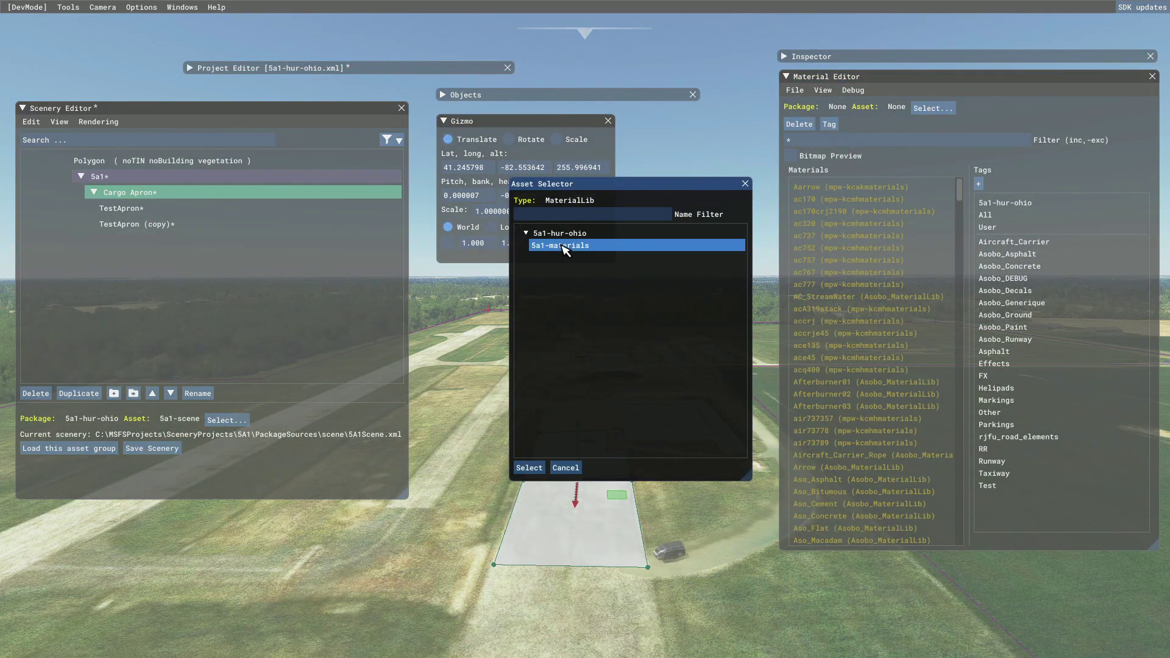
{"action": "left_click", "coordinate": [529, 469]}
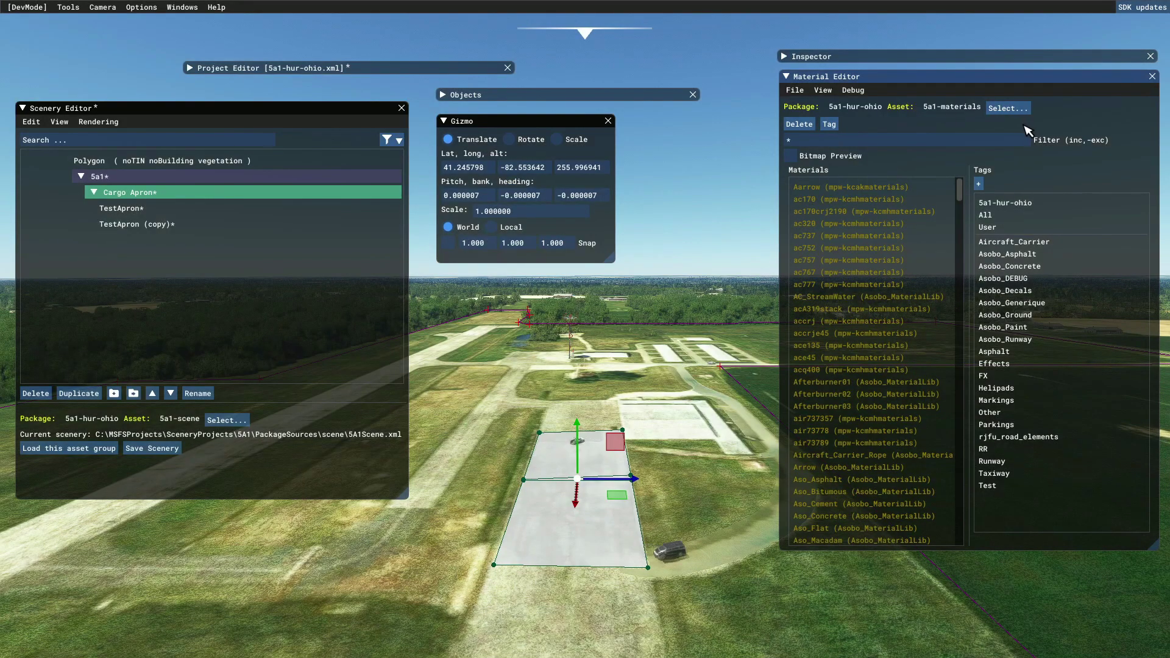
Compare the materials listed under the 5a1-hur-ohio, All and User tags, finishing with All
{"action": "left_click", "coordinate": [1002, 204]}
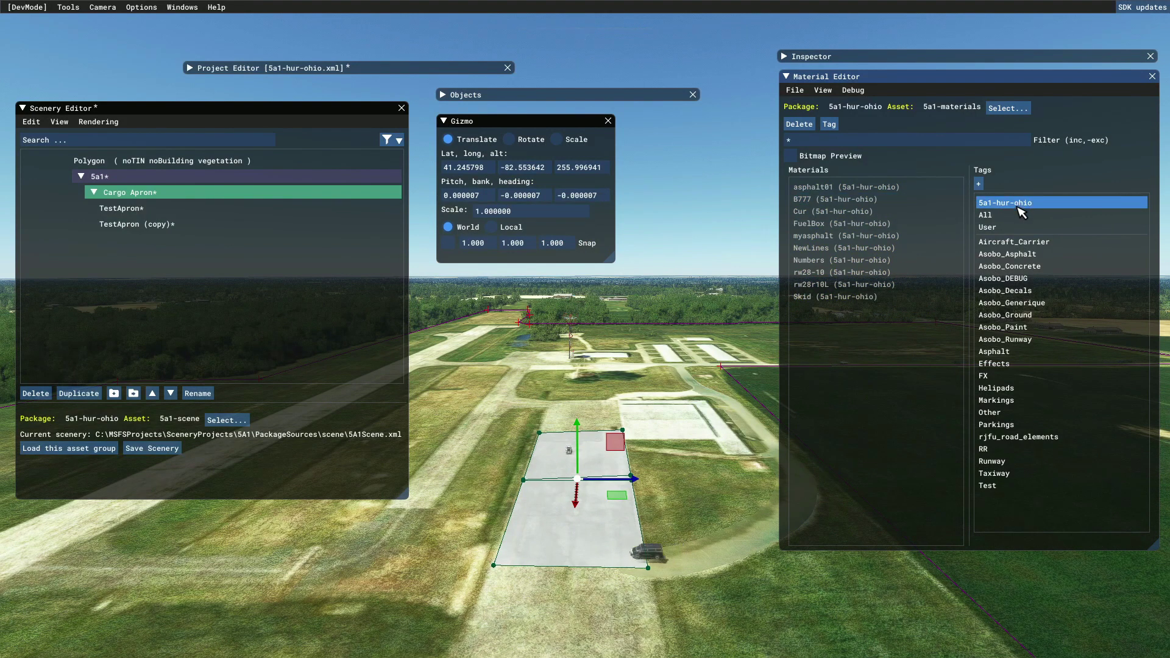
{"action": "left_click", "coordinate": [821, 200]}
{"action": "left_click_drag", "start_coordinate": [826, 215], "coordinate": [985, 220]}
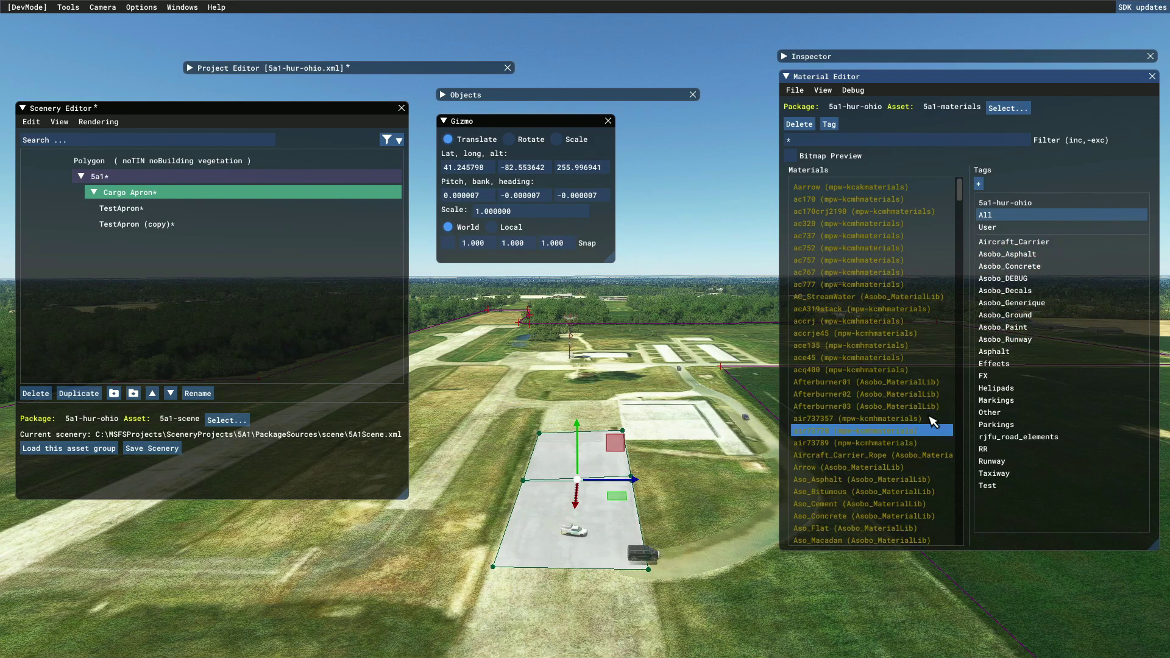
{"action": "left_click", "coordinate": [997, 228]}
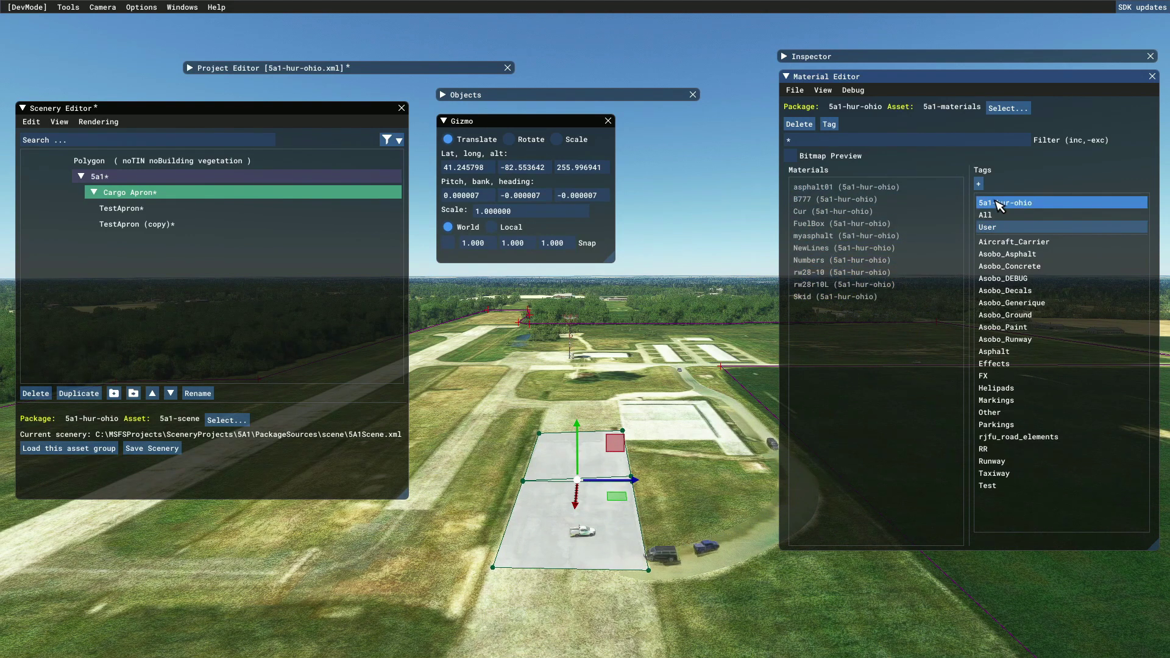
{"action": "left_click", "coordinate": [987, 215]}
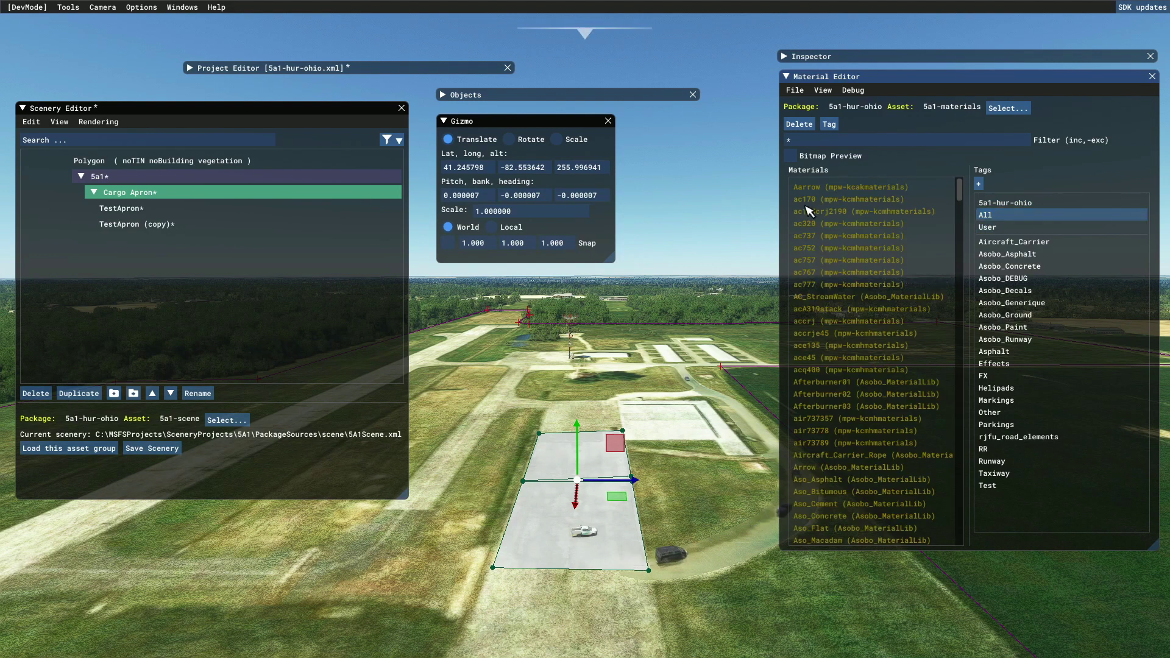
{"action": "left_click", "coordinate": [841, 381]}
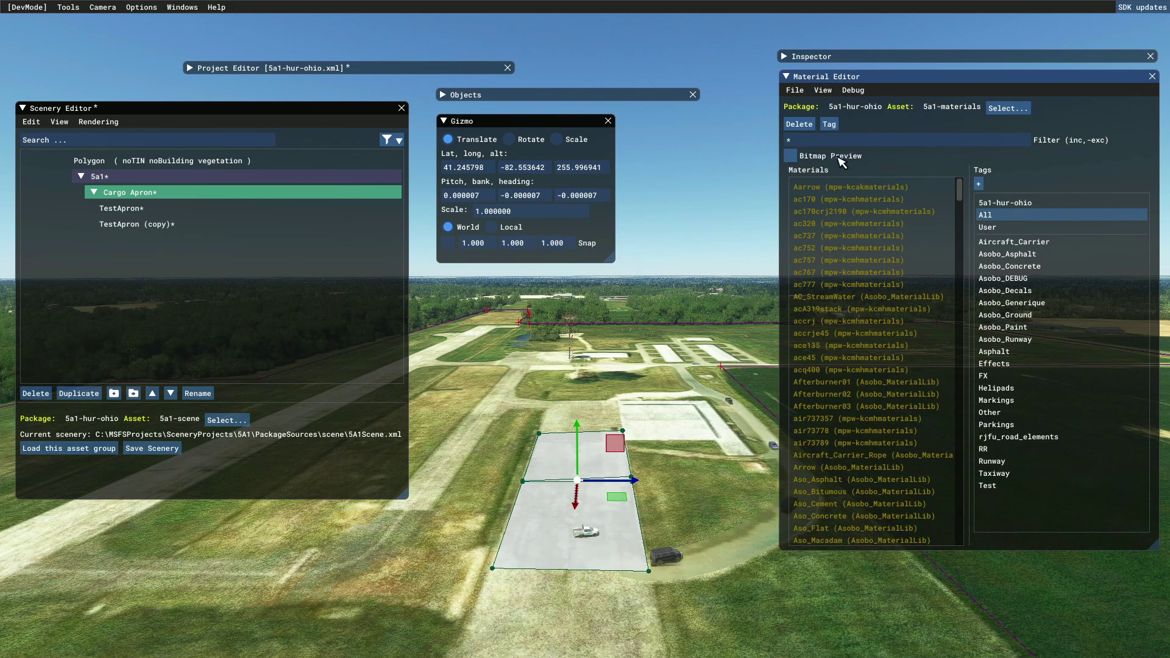
Enable Bitmap Preview, look at the texture previews of the first materials in the list, and disable it again
{"action": "left_click", "coordinate": [790, 156]}
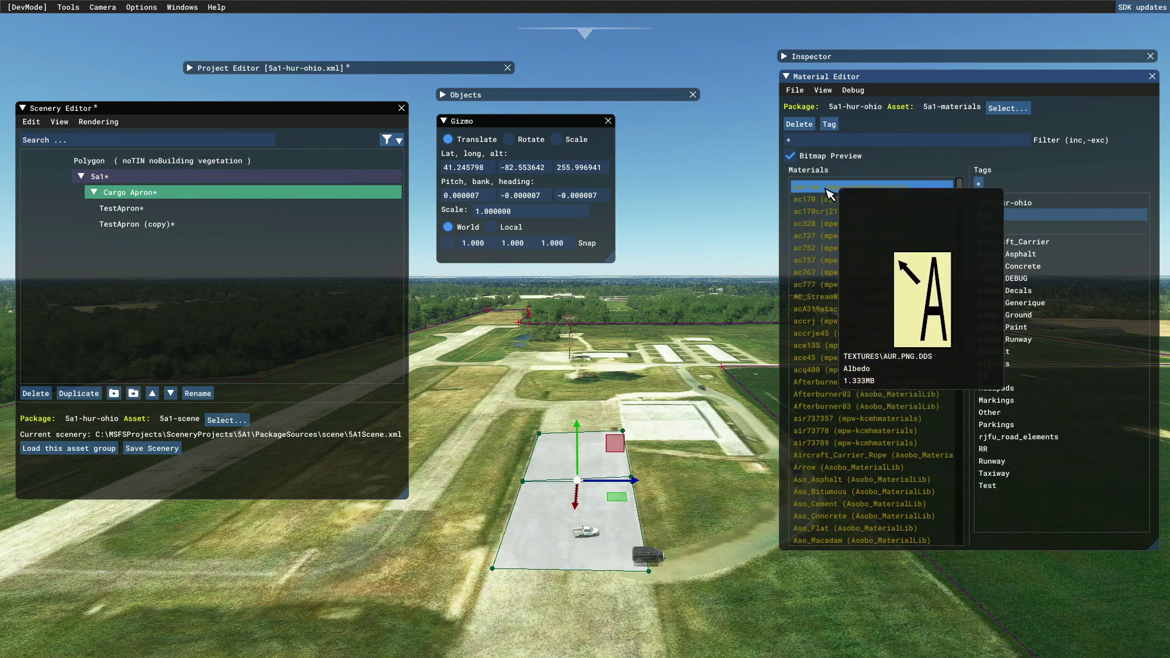
{"action": "mouse_move", "coordinate": [817, 208]}
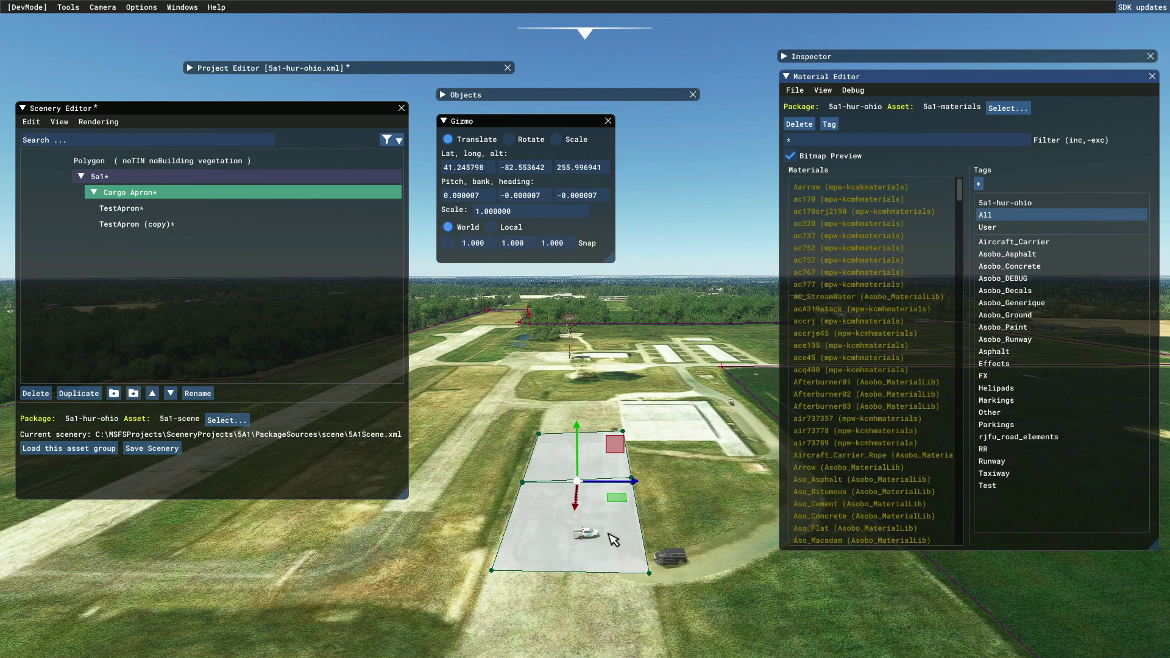
{"action": "left_click", "coordinate": [791, 157]}
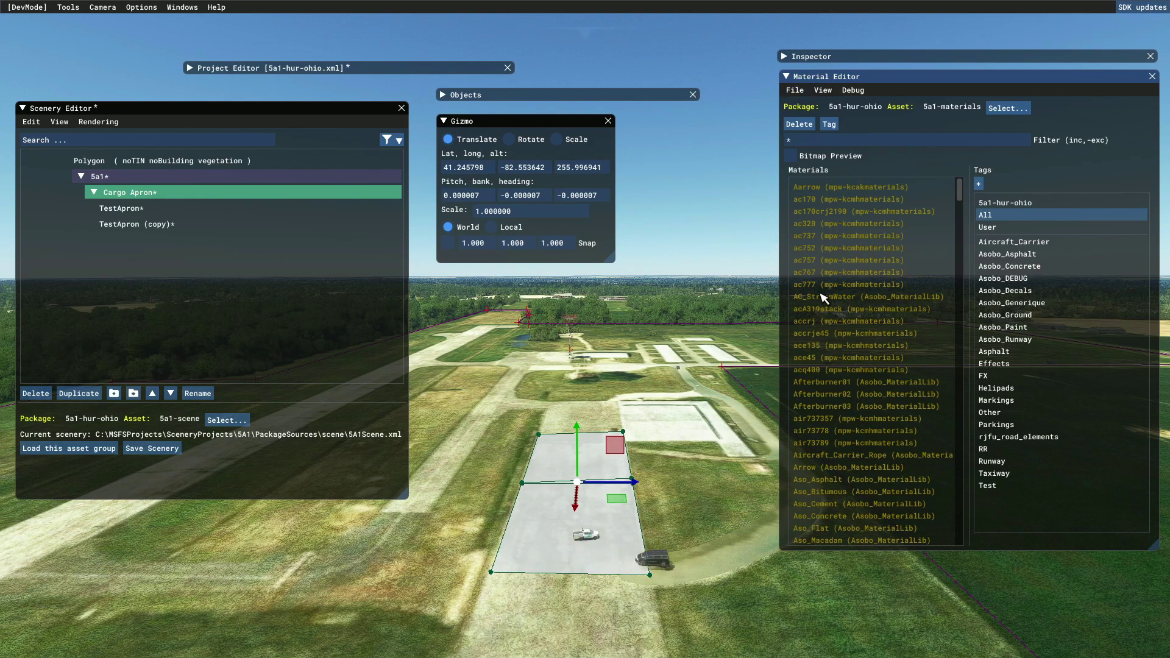
Review the Material Editor's file commands, Bitmap Manager and Material Inspector views, and the Clean unused textures, Diagnostic and Redo .FLAGS debug options
{"action": "left_click", "coordinate": [797, 93]}
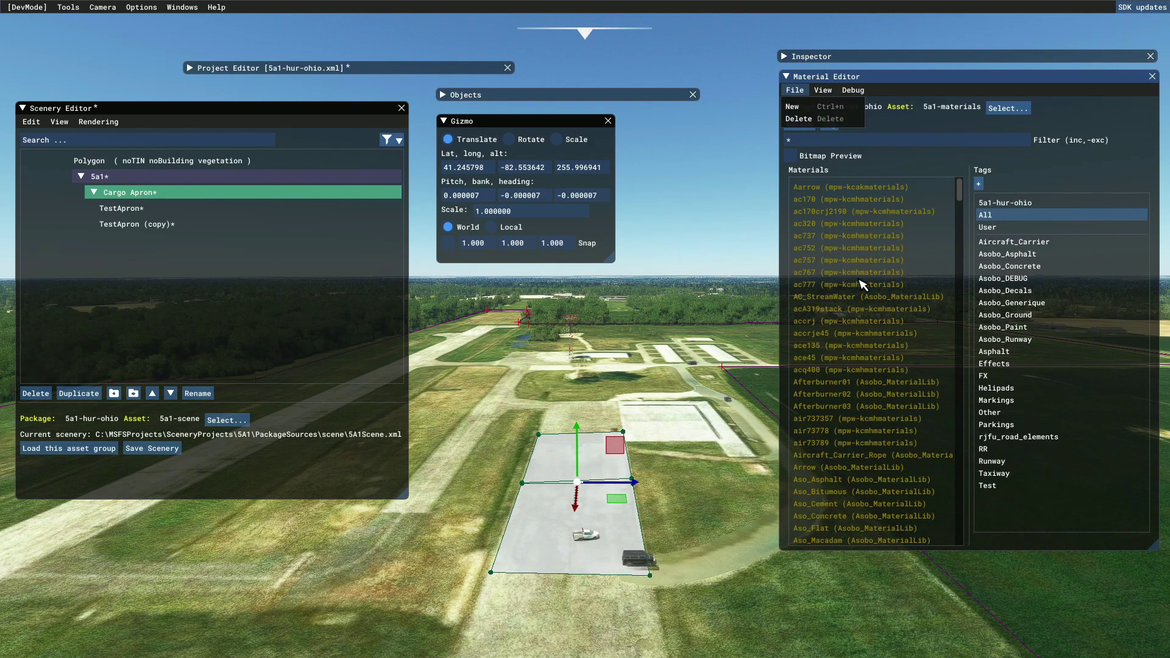
{"action": "left_click", "coordinate": [825, 91]}
{"action": "left_click", "coordinate": [824, 90]}
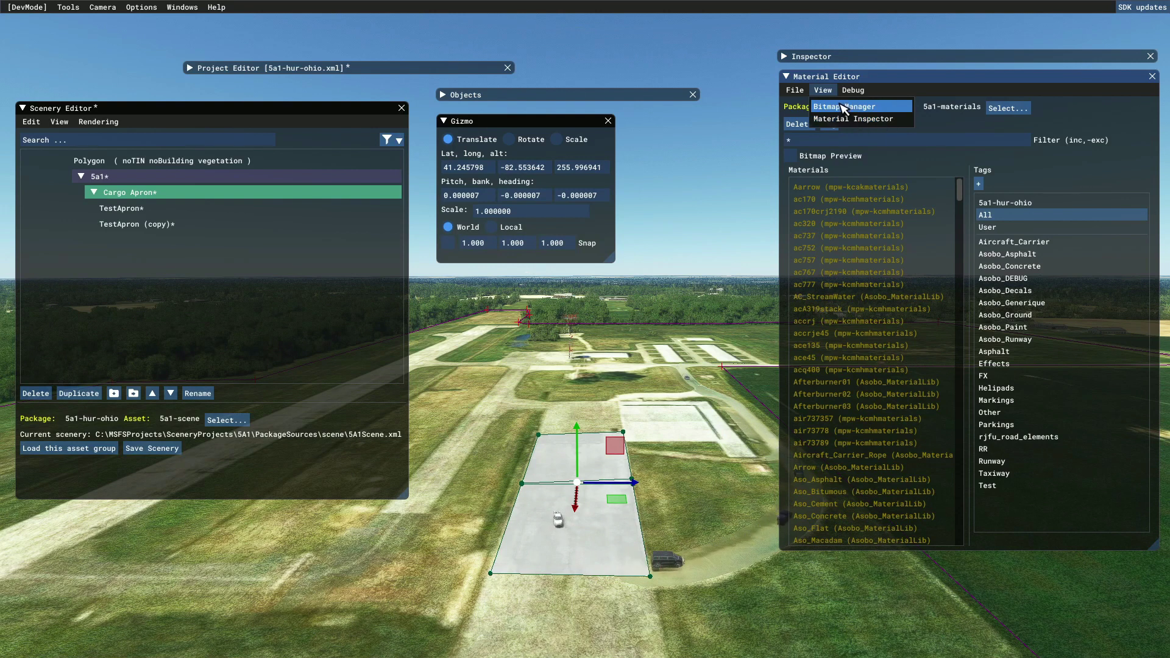
{"action": "mouse_move", "coordinate": [857, 96]}
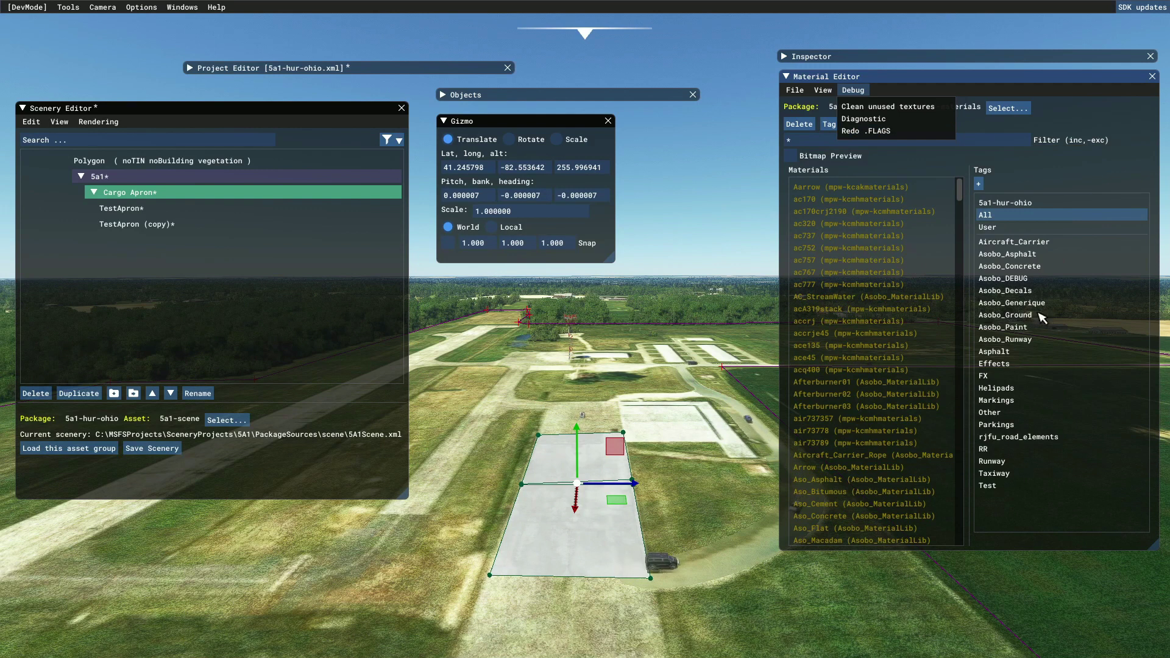
{"action": "left_click", "coordinate": [1007, 207]}
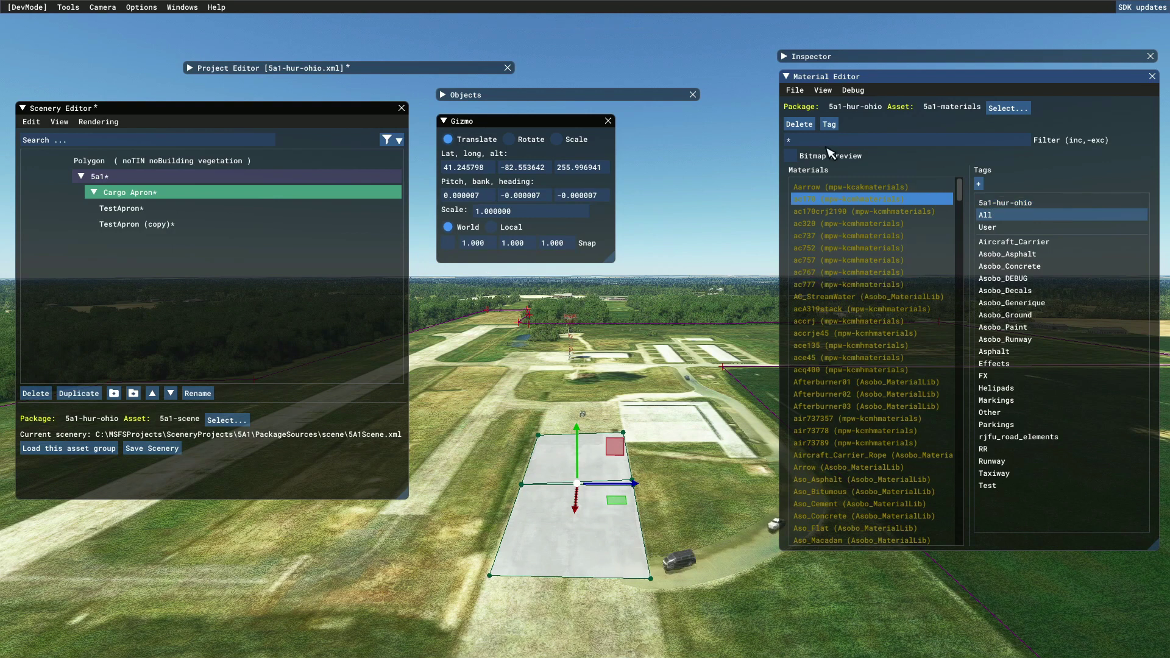
{"action": "left_click", "coordinate": [855, 91]}
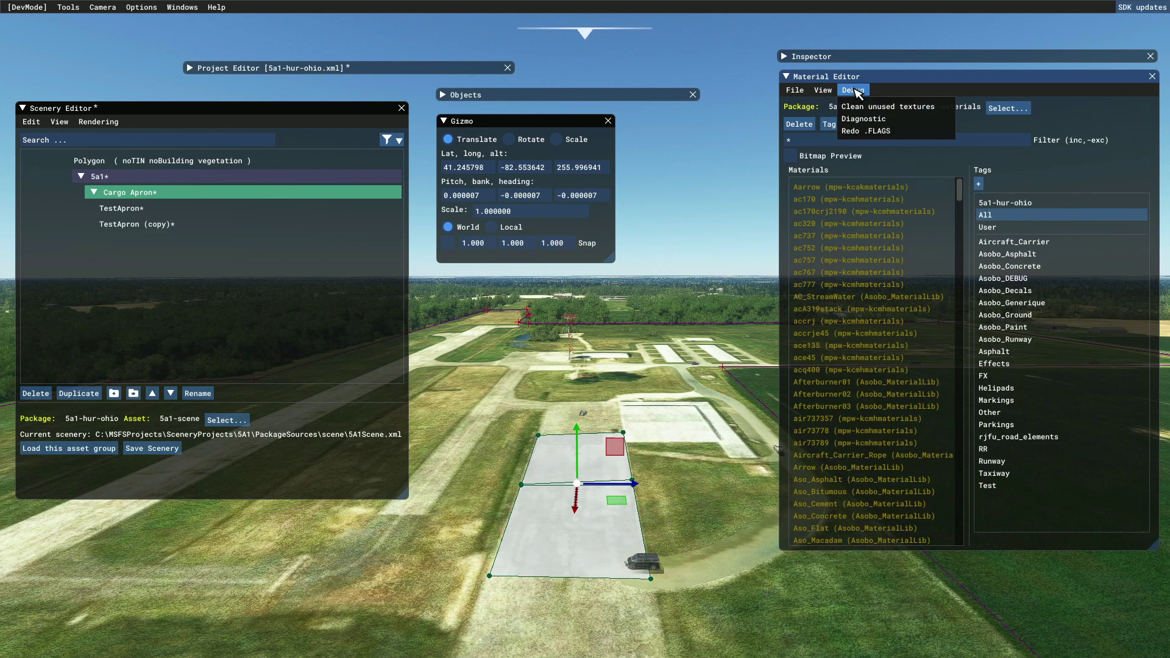
{"action": "left_click", "coordinate": [886, 131]}
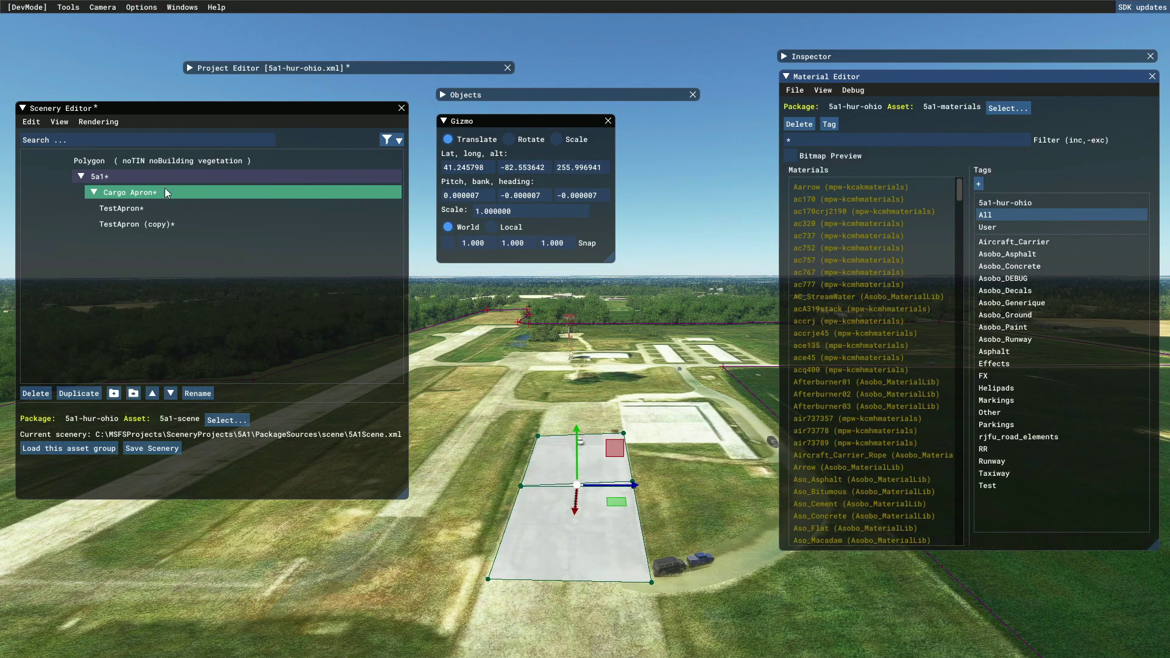
Close the Scenery Editor without saving the scene modifications
{"action": "left_click", "coordinate": [69, 8]}
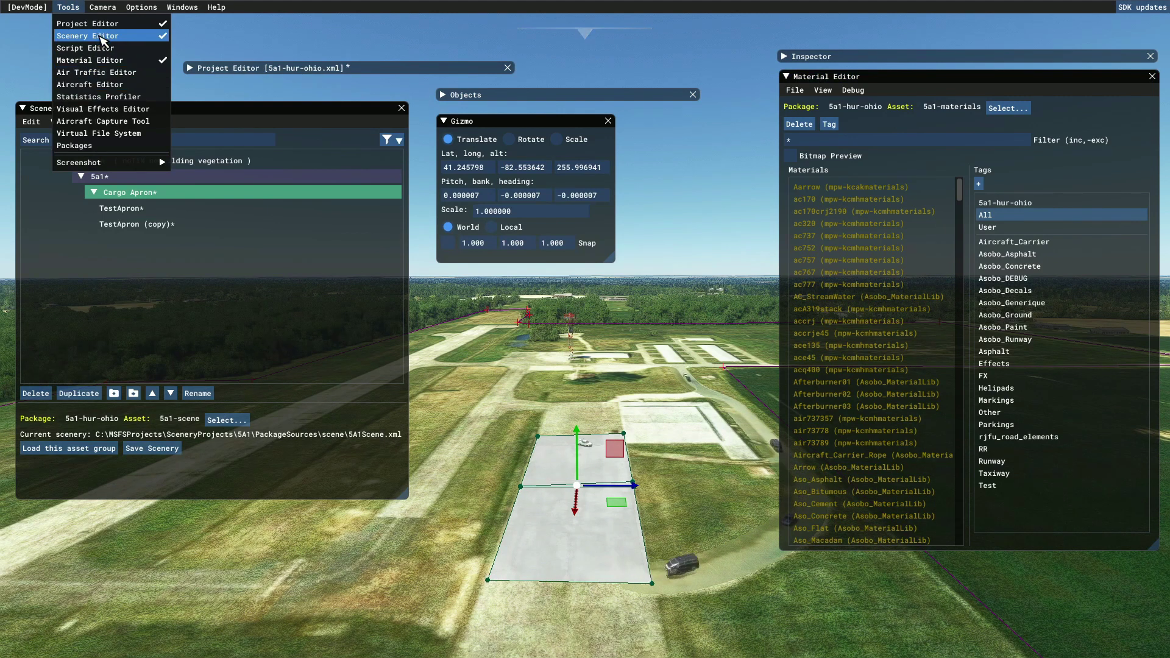
{"action": "left_click", "coordinate": [99, 36]}
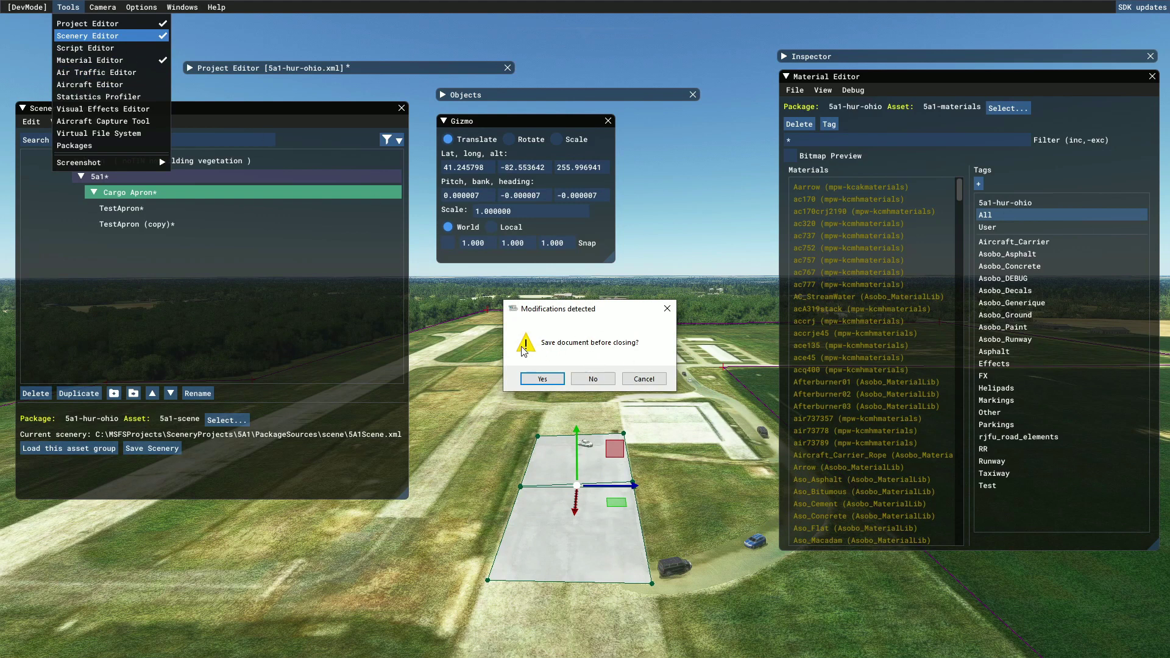
{"action": "left_click", "coordinate": [593, 379]}
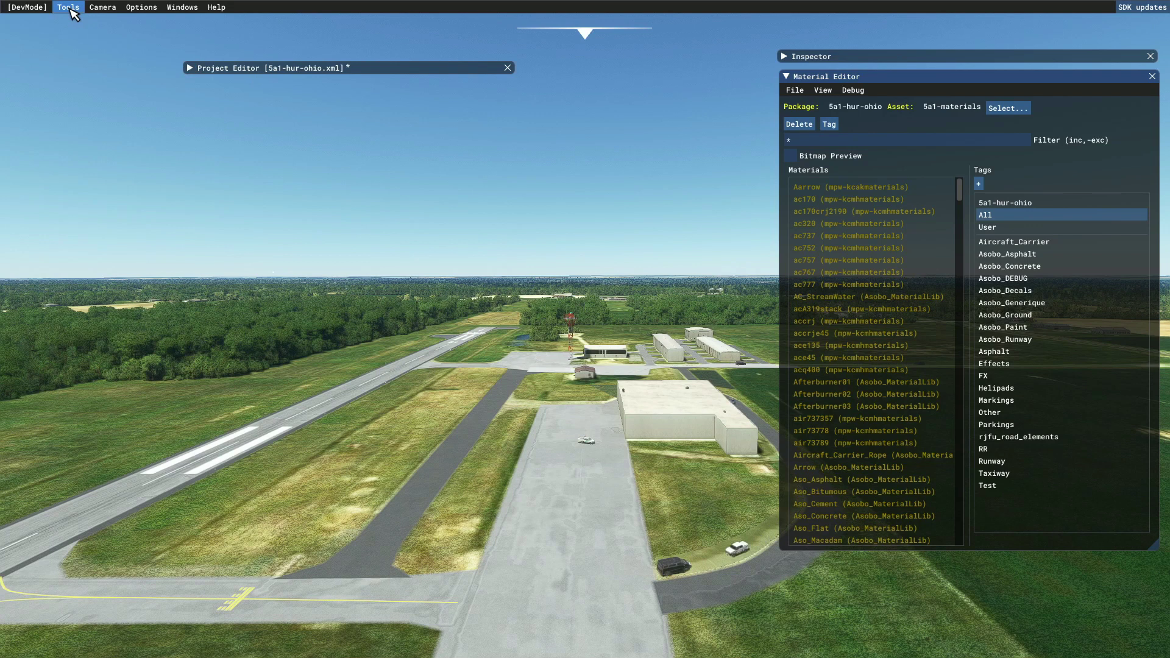
Reopen the Scenery Editor and load the 5a1-scene asset into it from the expanded Inspector, with the Project Editor expanded
{"action": "left_click", "coordinate": [69, 8]}
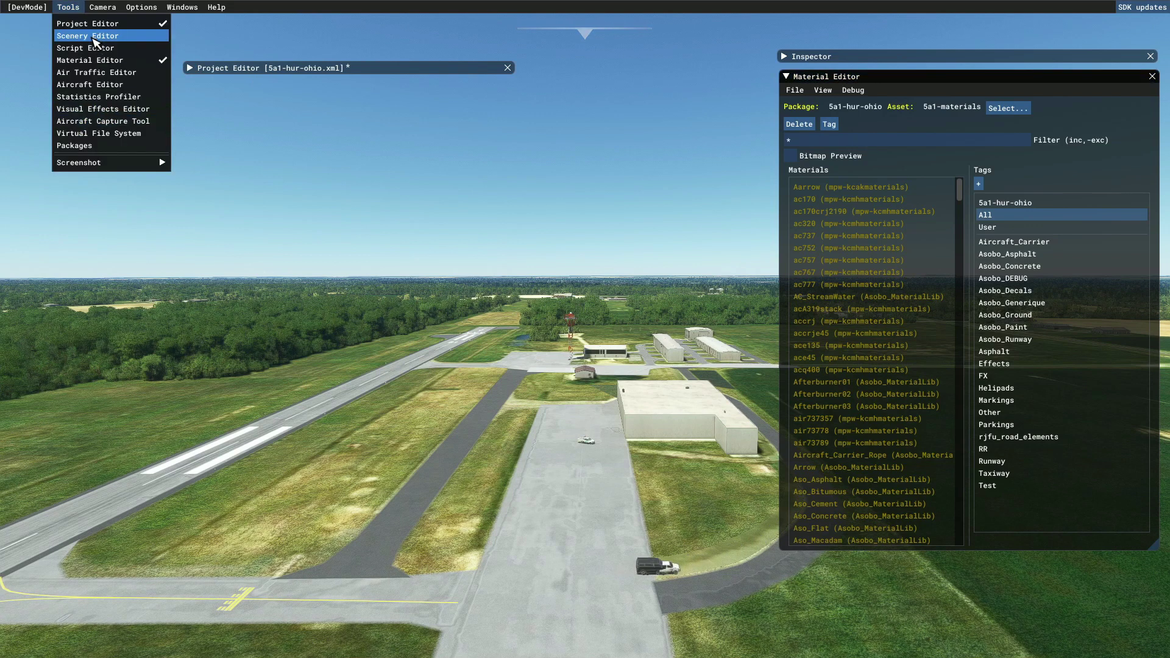
{"action": "left_click", "coordinate": [95, 38]}
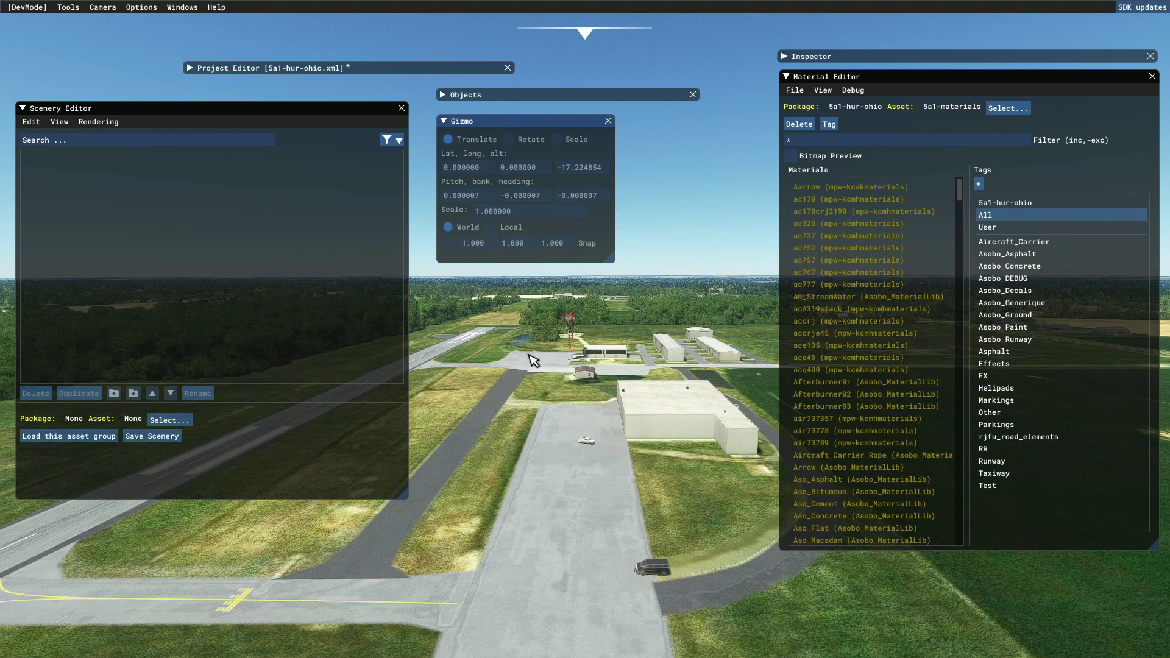
{"action": "left_click", "coordinate": [189, 68]}
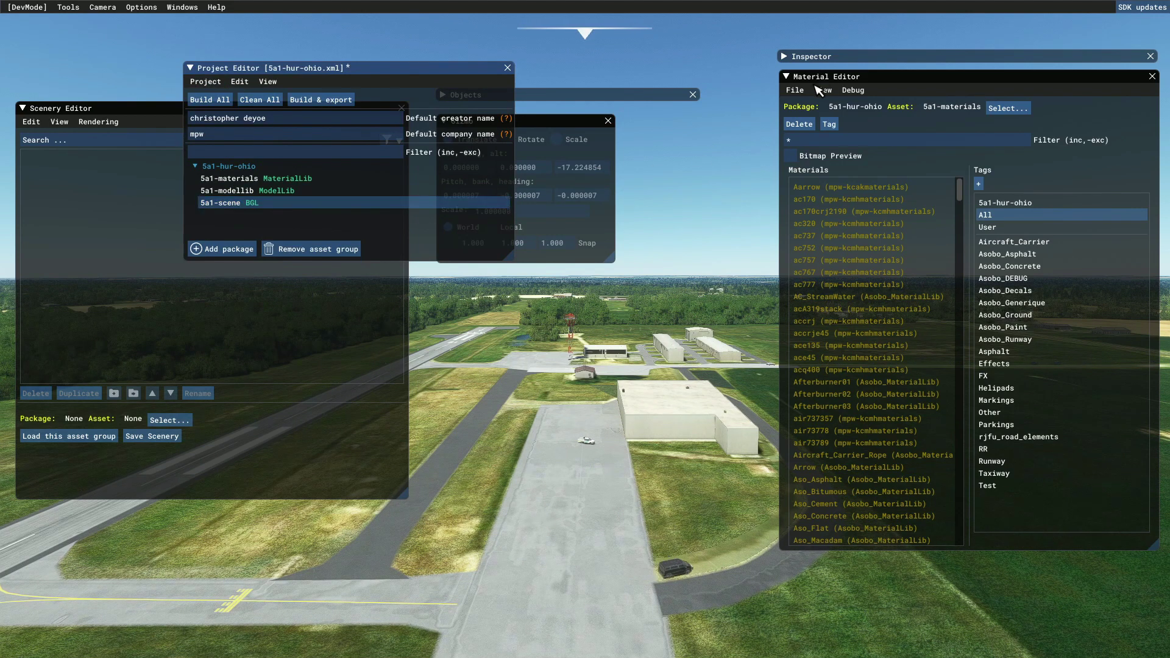
{"action": "left_click", "coordinate": [785, 56]}
{"action": "left_click", "coordinate": [806, 141]}
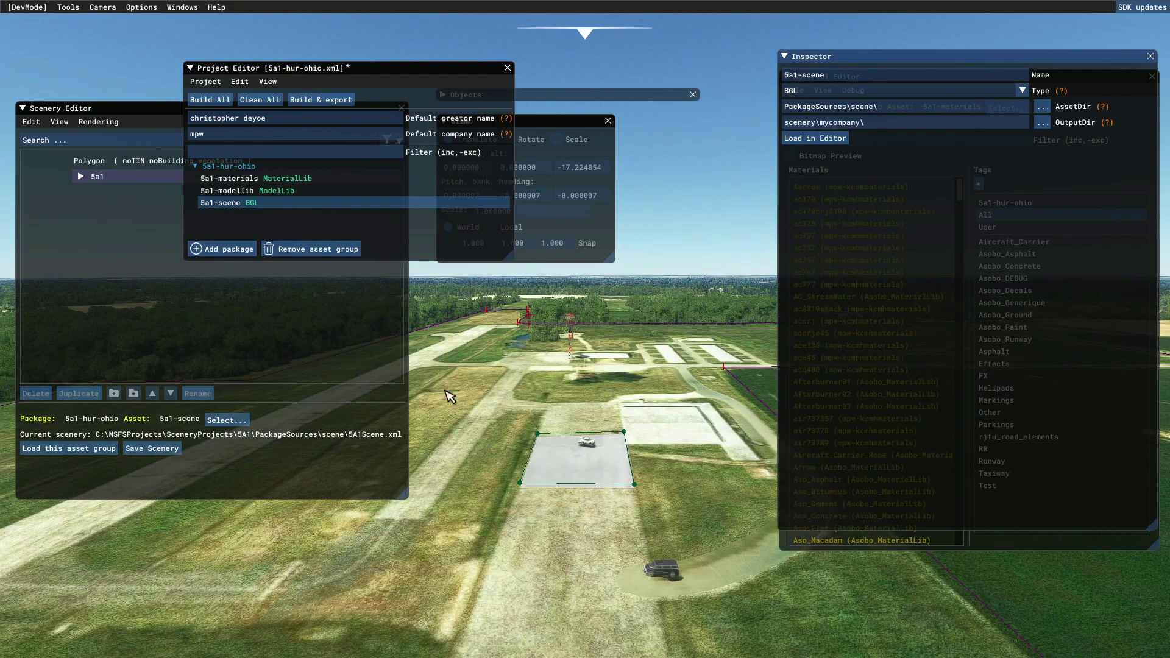
Open the Virtual File System, examine its Packages Folders, Info and Browse sections, and close it again
{"action": "left_click", "coordinate": [67, 7]}
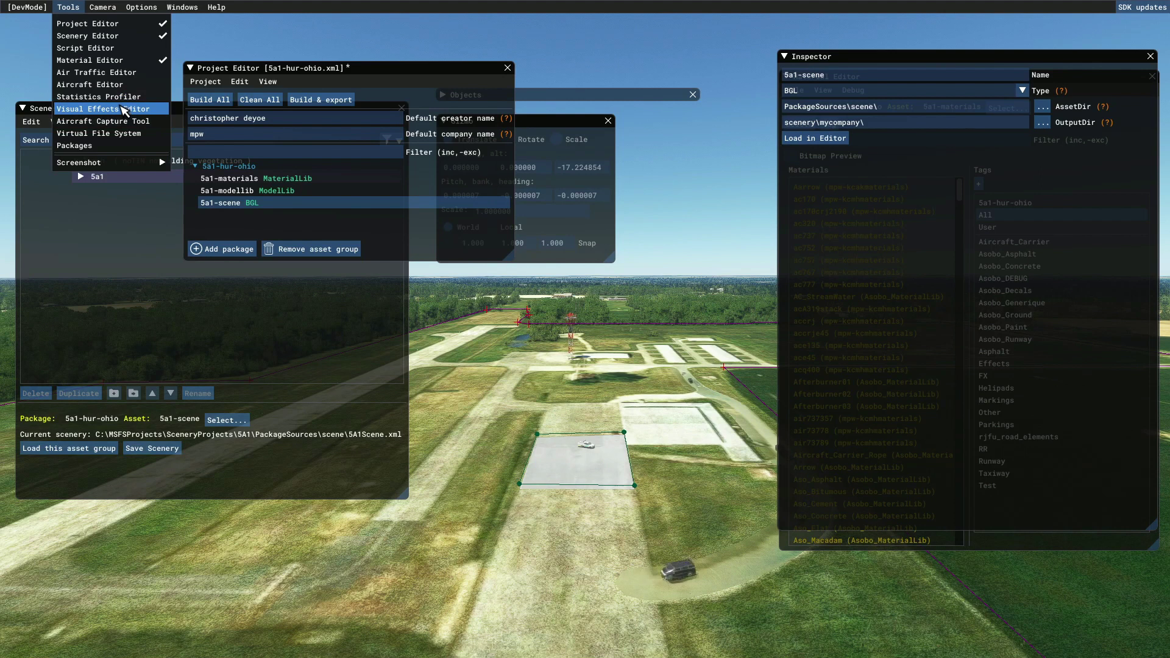
{"action": "left_click", "coordinate": [79, 134]}
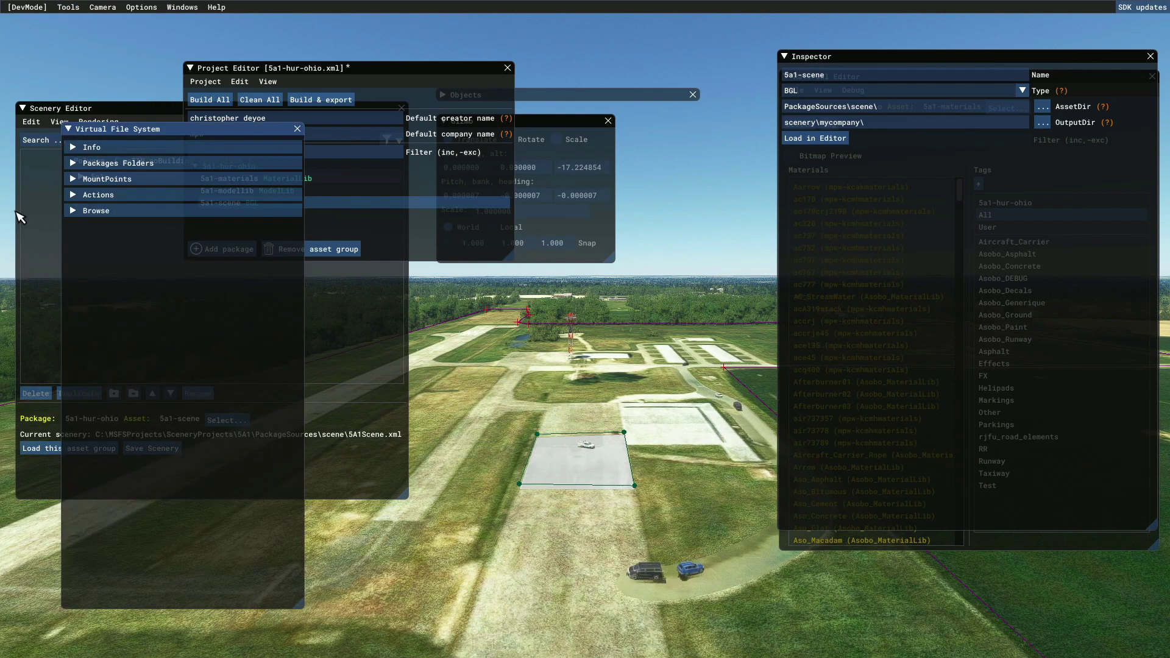
{"action": "left_click", "coordinate": [77, 163]}
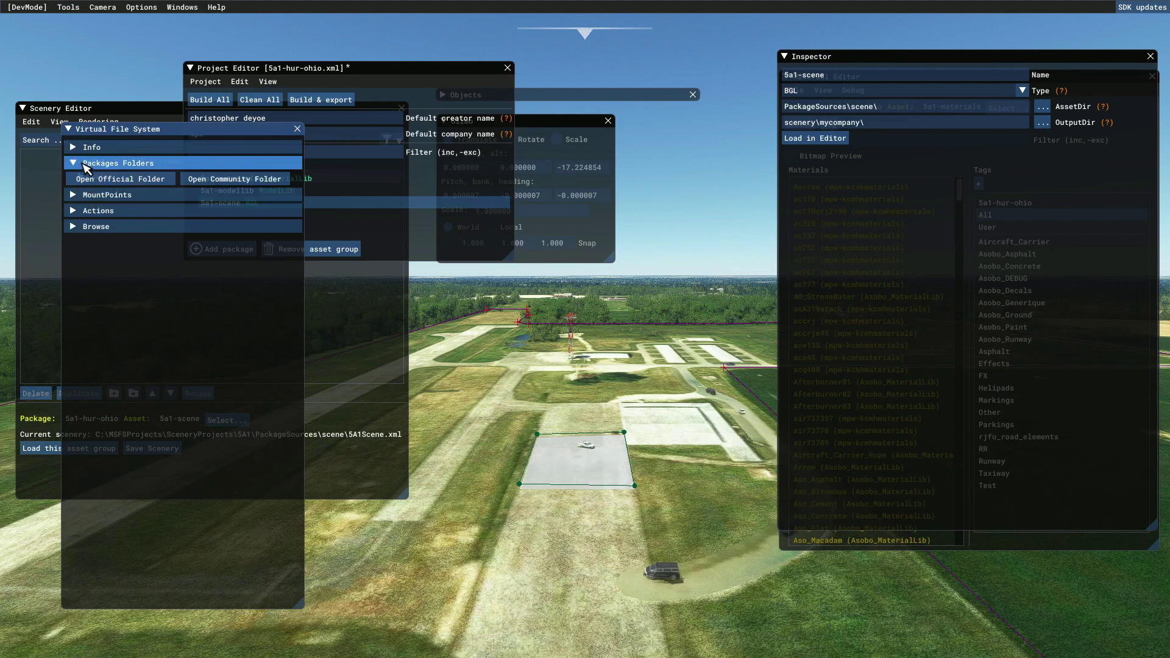
{"action": "left_click", "coordinate": [76, 163]}
{"action": "left_click", "coordinate": [78, 147]}
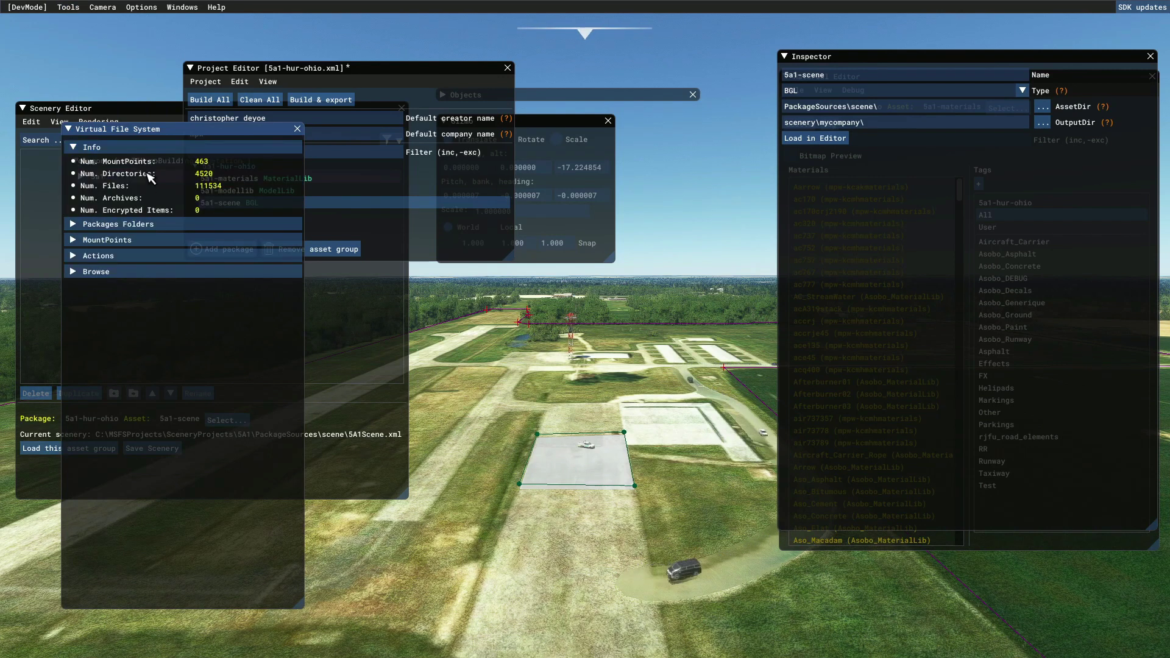
{"action": "left_click", "coordinate": [77, 148]}
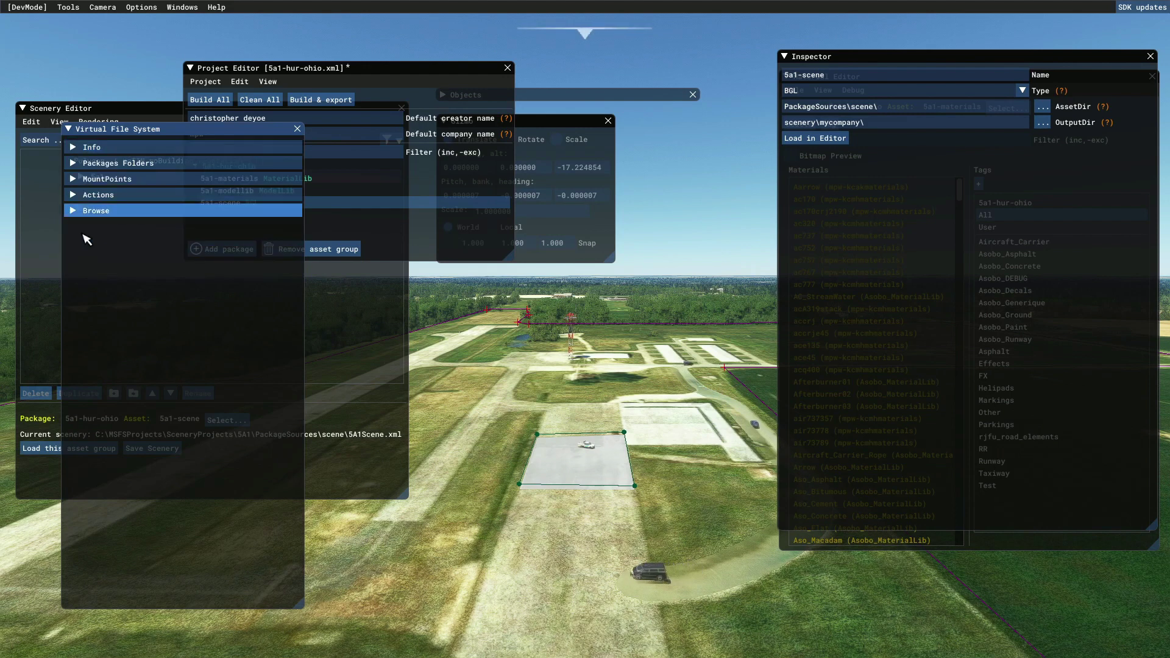
{"action": "left_click", "coordinate": [78, 211]}
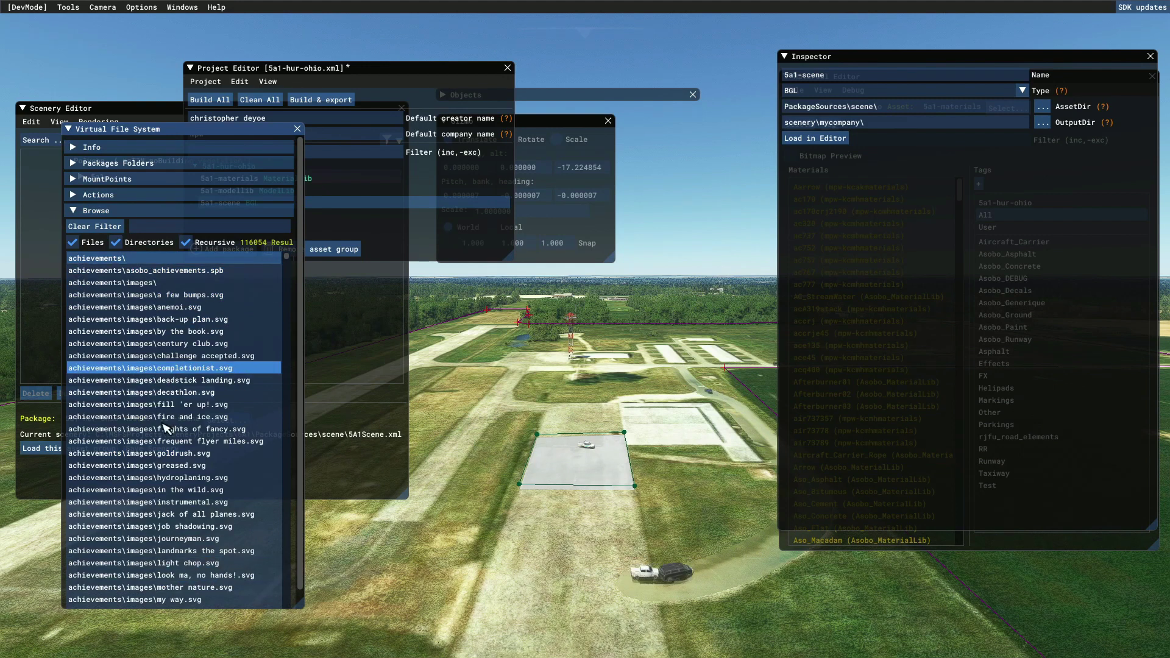
{"action": "left_click", "coordinate": [97, 211]}
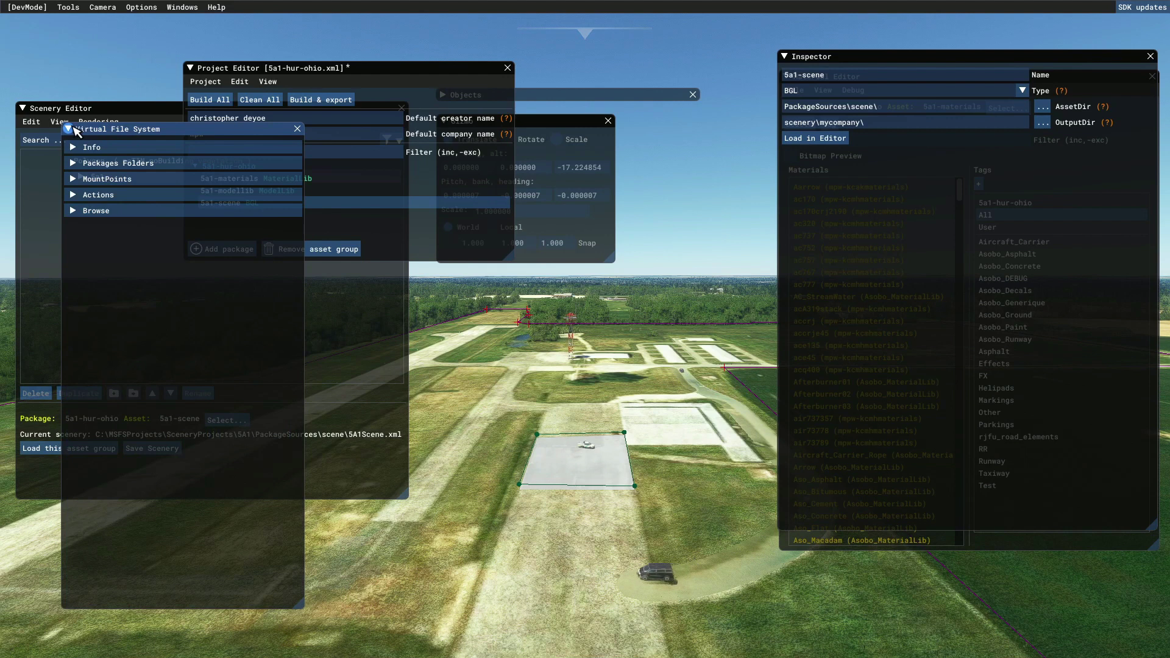
{"action": "left_click", "coordinate": [297, 129]}
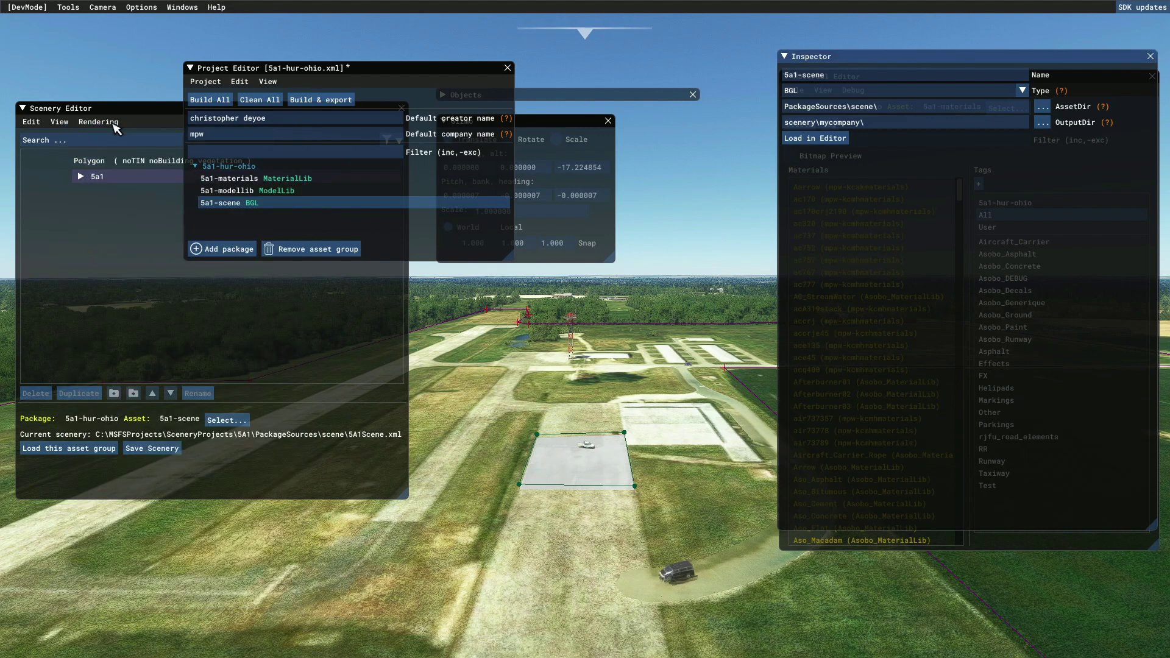
Review the 2K and 4K screenshot options, with and without UI, and switch the view to the Top Down Camera
{"action": "left_click", "coordinate": [68, 8]}
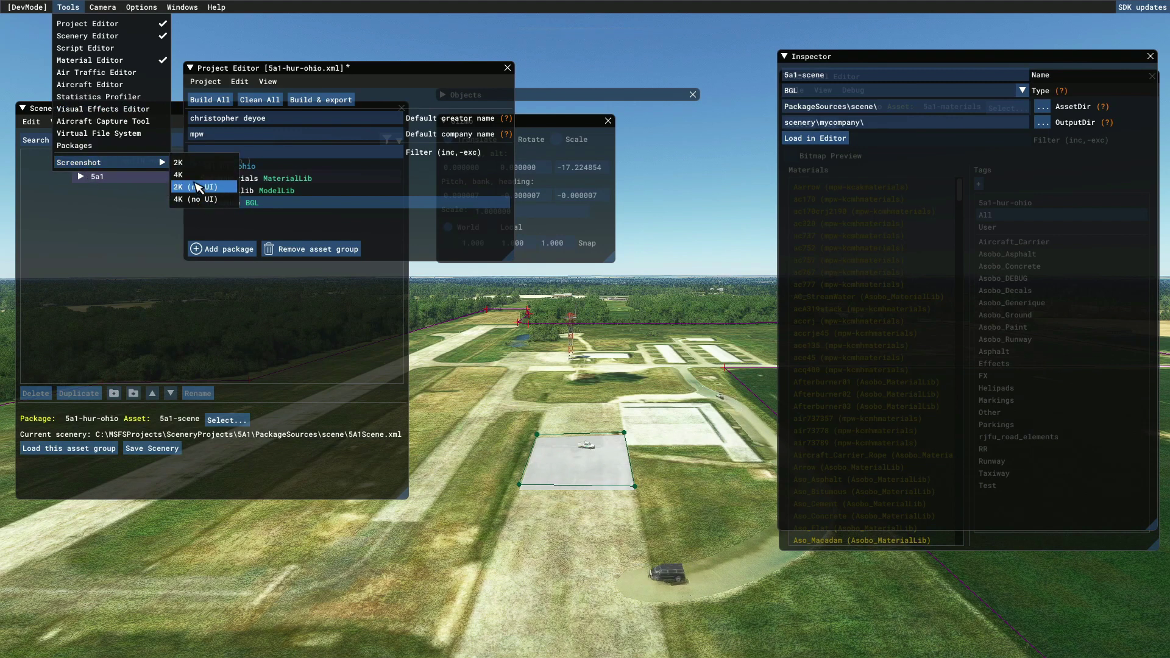
{"action": "mouse_move", "coordinate": [102, 7]}
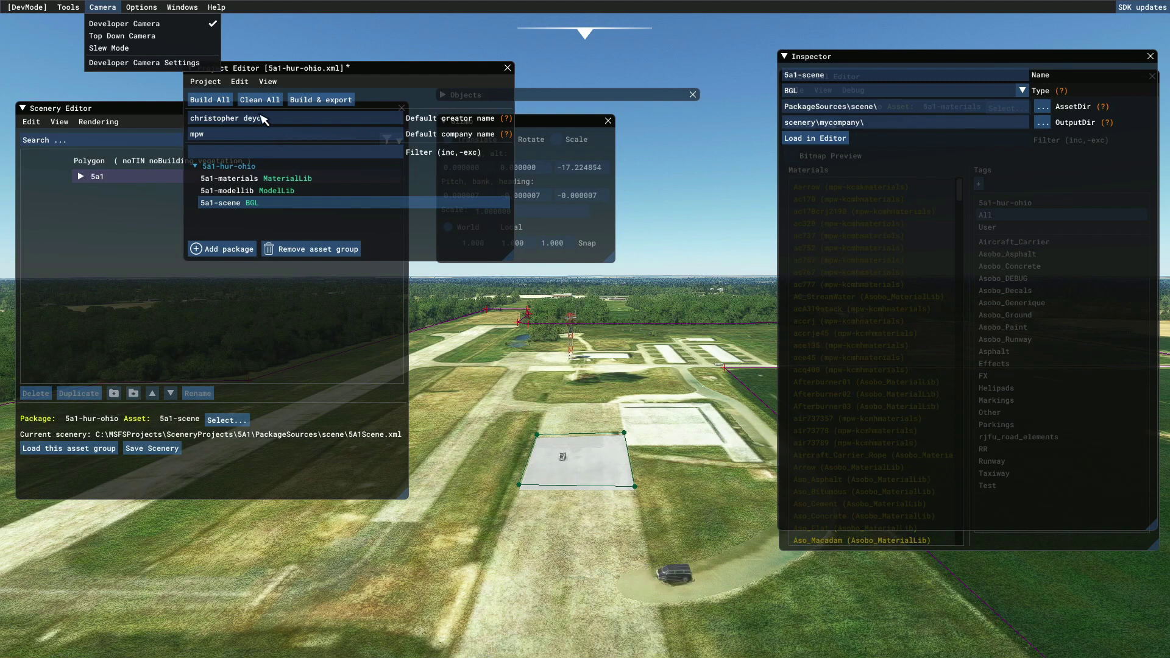
{"action": "left_click", "coordinate": [125, 37]}
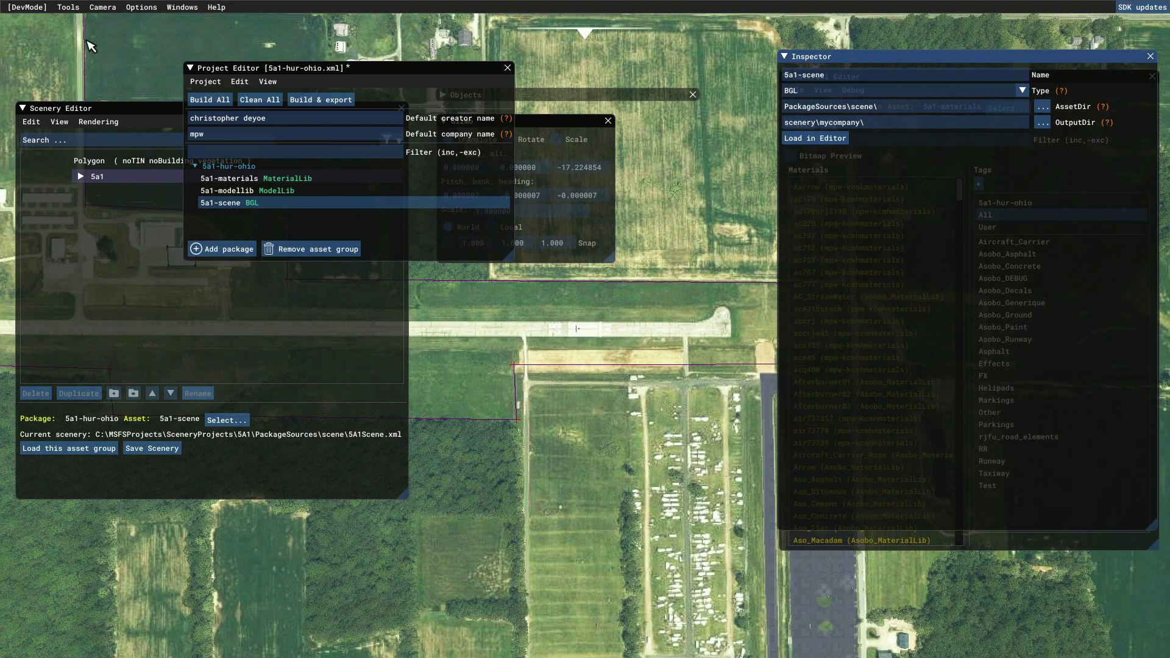
Turn off the Top Down Camera and return to the Developer Camera
{"action": "left_click", "coordinate": [103, 8]}
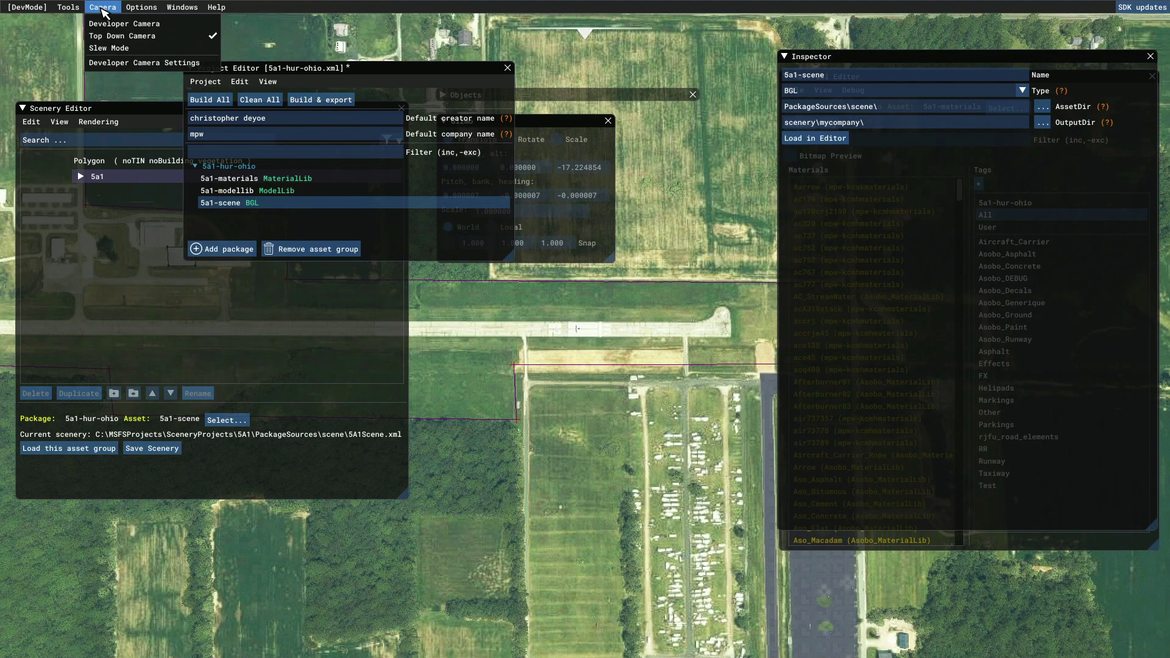
{"action": "left_click", "coordinate": [122, 38]}
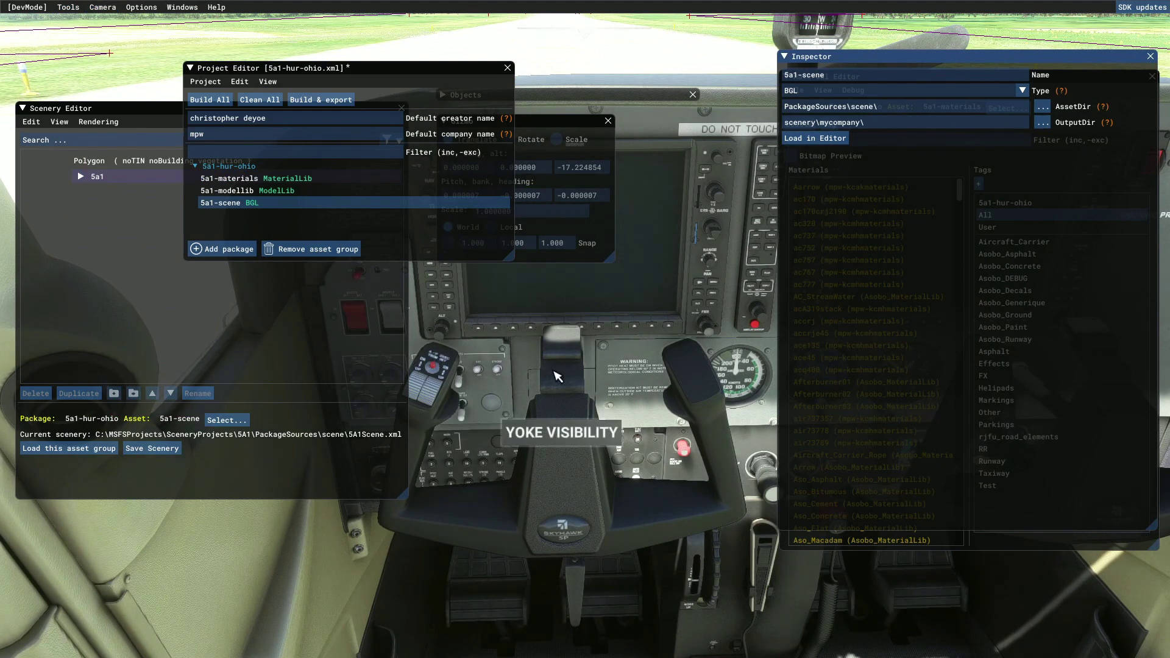
{"action": "left_click", "coordinate": [103, 7]}
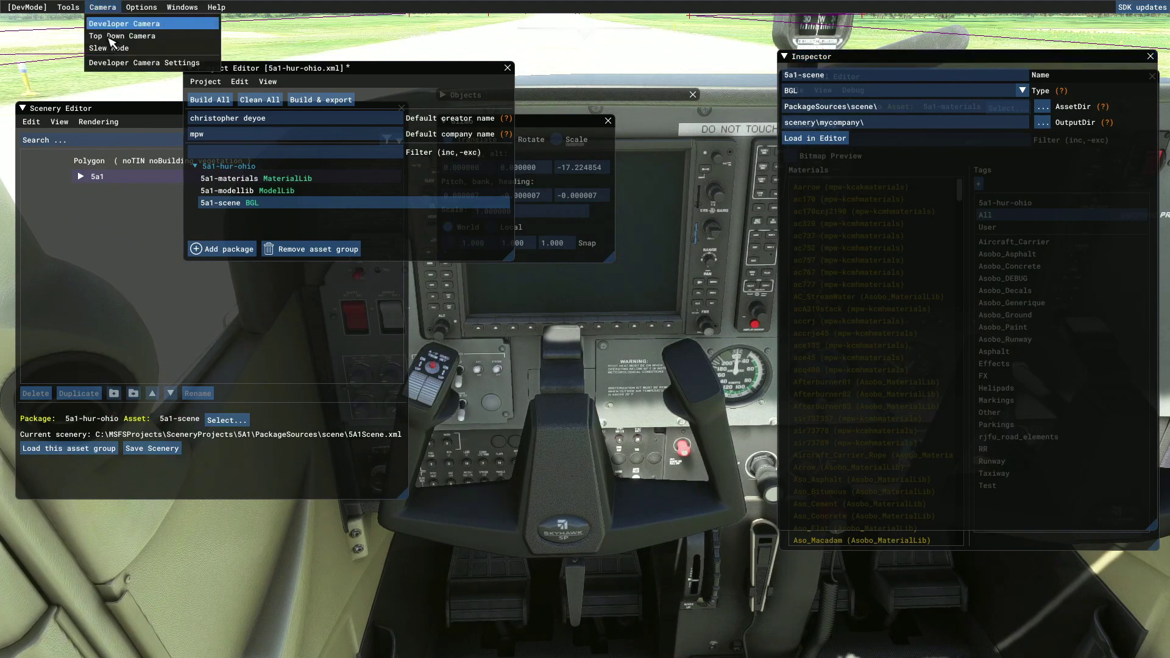
{"action": "left_click", "coordinate": [120, 24]}
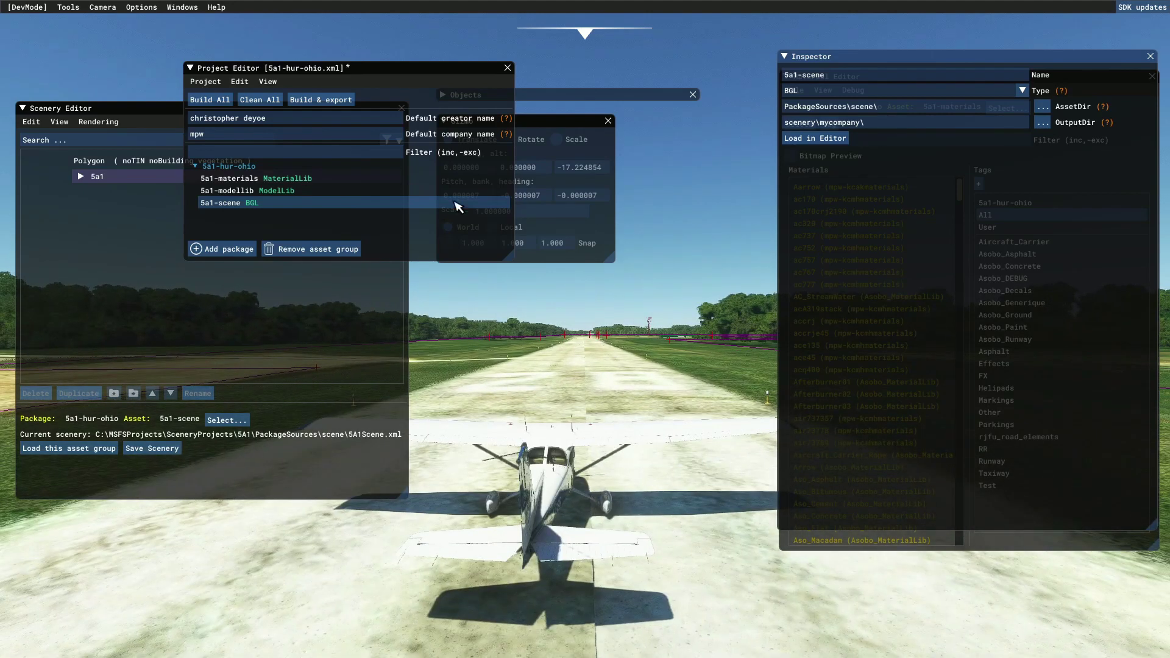
Open the Developer Camera Settings, widen the window to read the translation and rotation speed labels, and close it again
{"action": "left_click", "coordinate": [100, 7]}
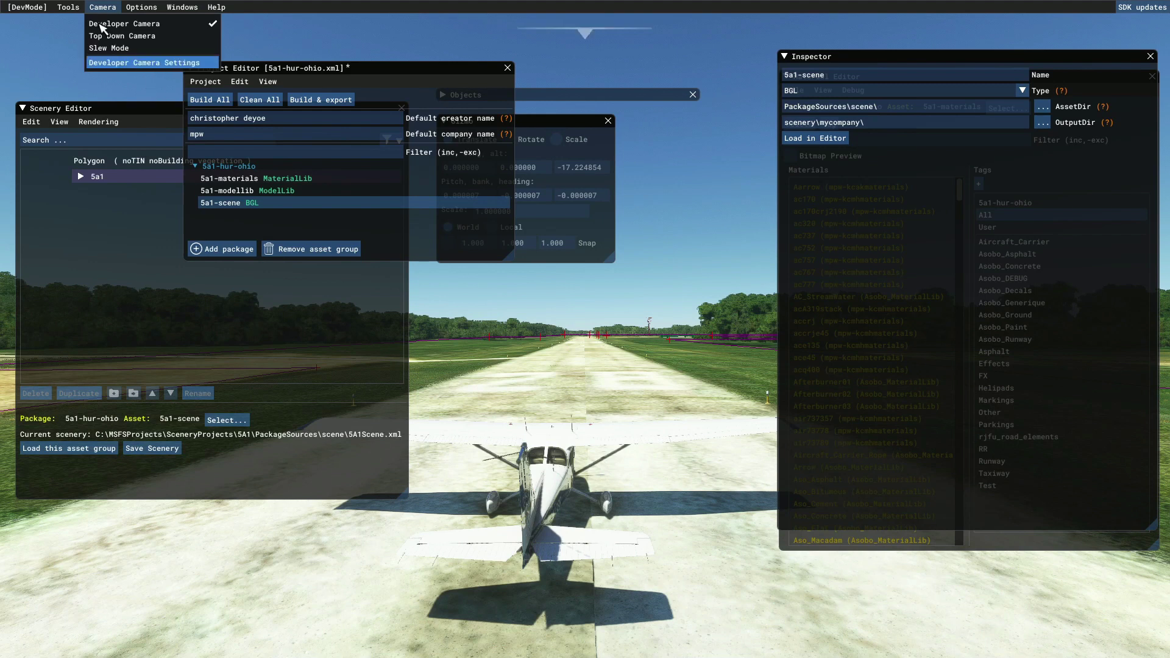
{"action": "left_click", "coordinate": [127, 49]}
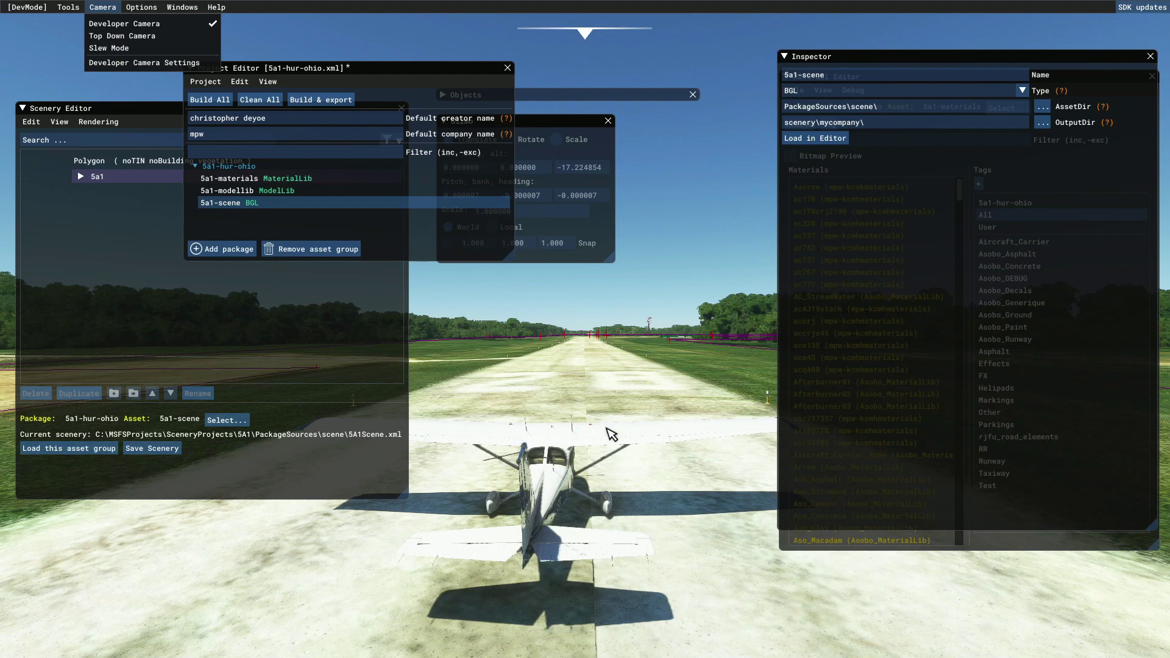
{"action": "left_click", "coordinate": [117, 64]}
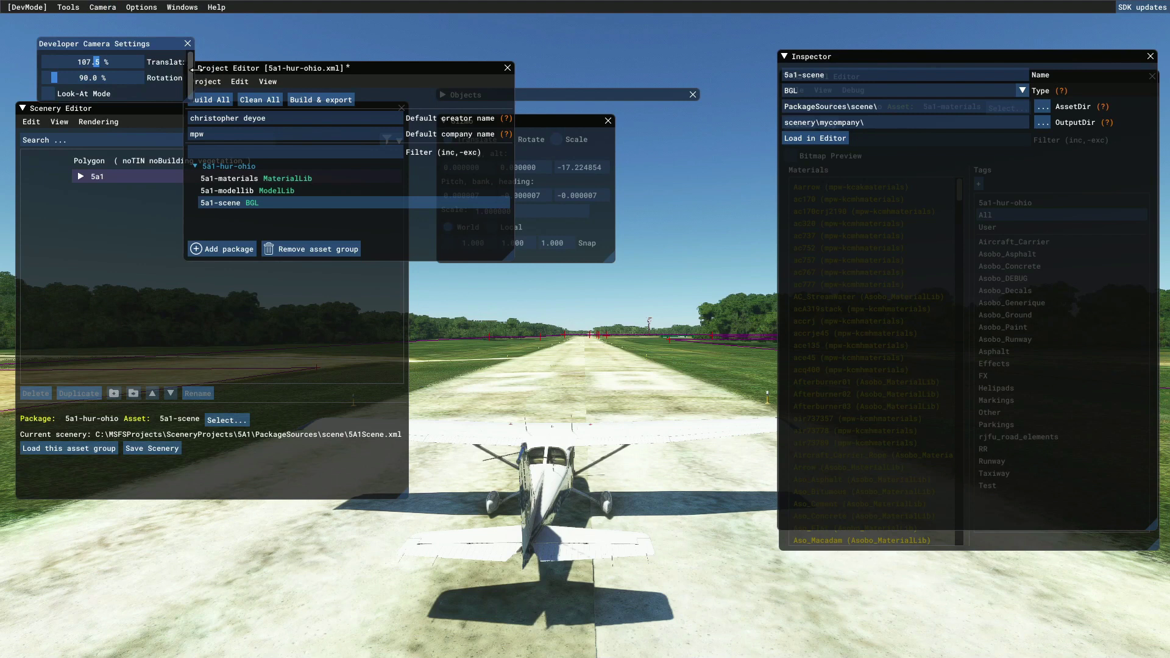
{"action": "left_click_drag", "start_coordinate": [194, 69], "coordinate": [330, 69]}
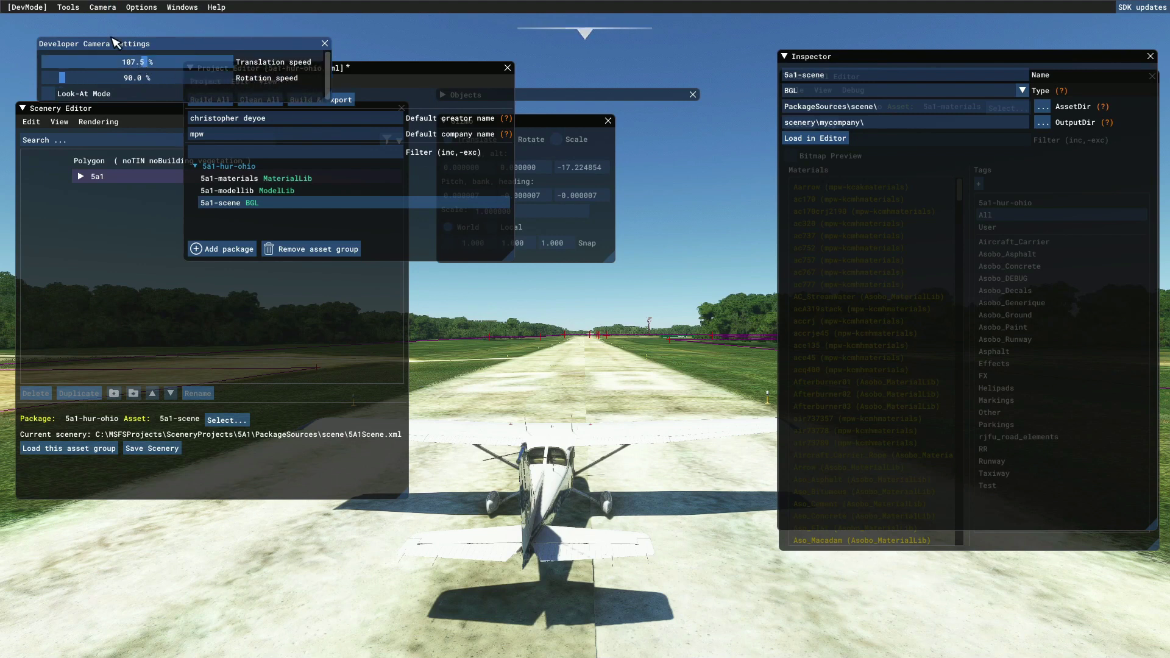
{"action": "left_click", "coordinate": [104, 8]}
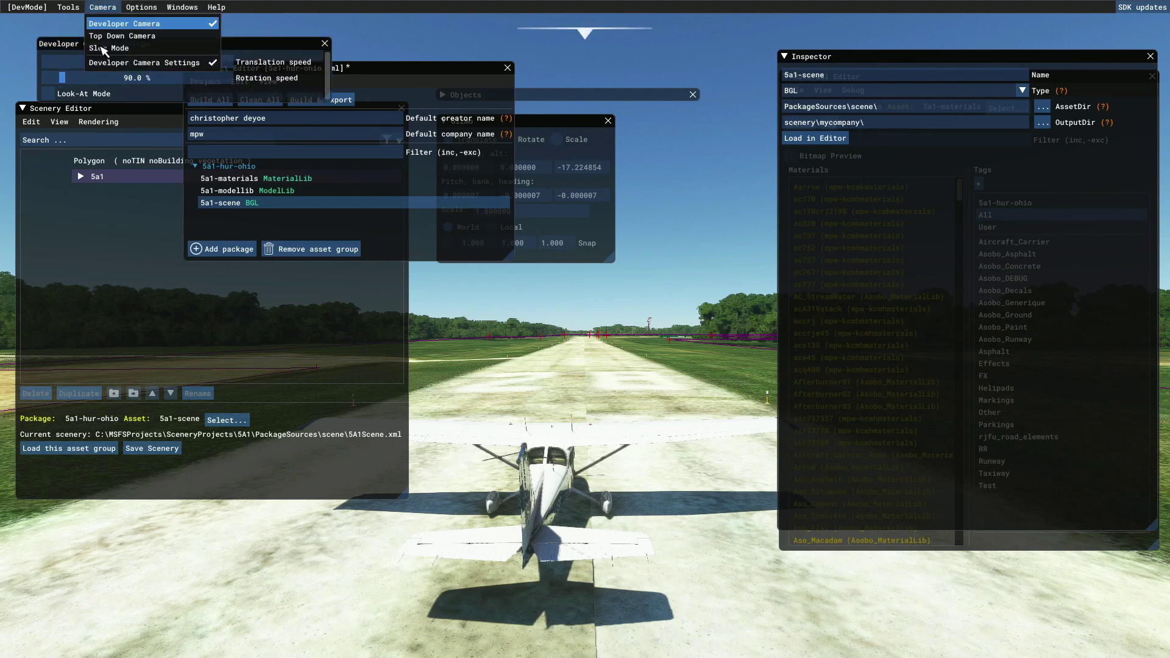
{"action": "left_click", "coordinate": [253, 45]}
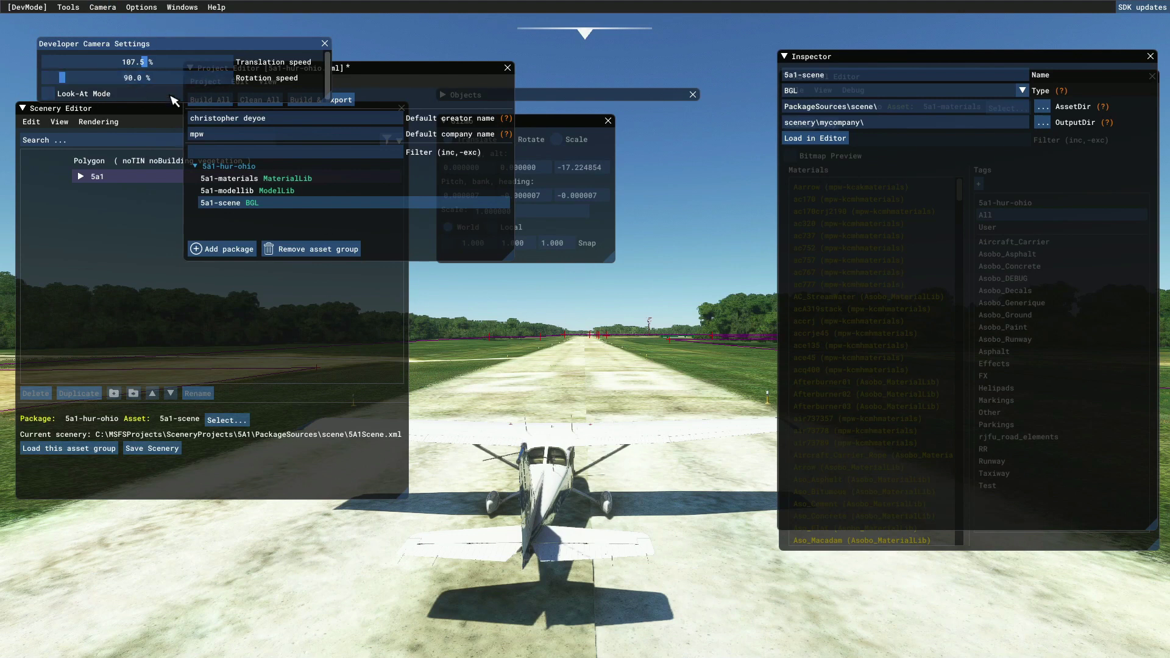
{"action": "left_click", "coordinate": [325, 44]}
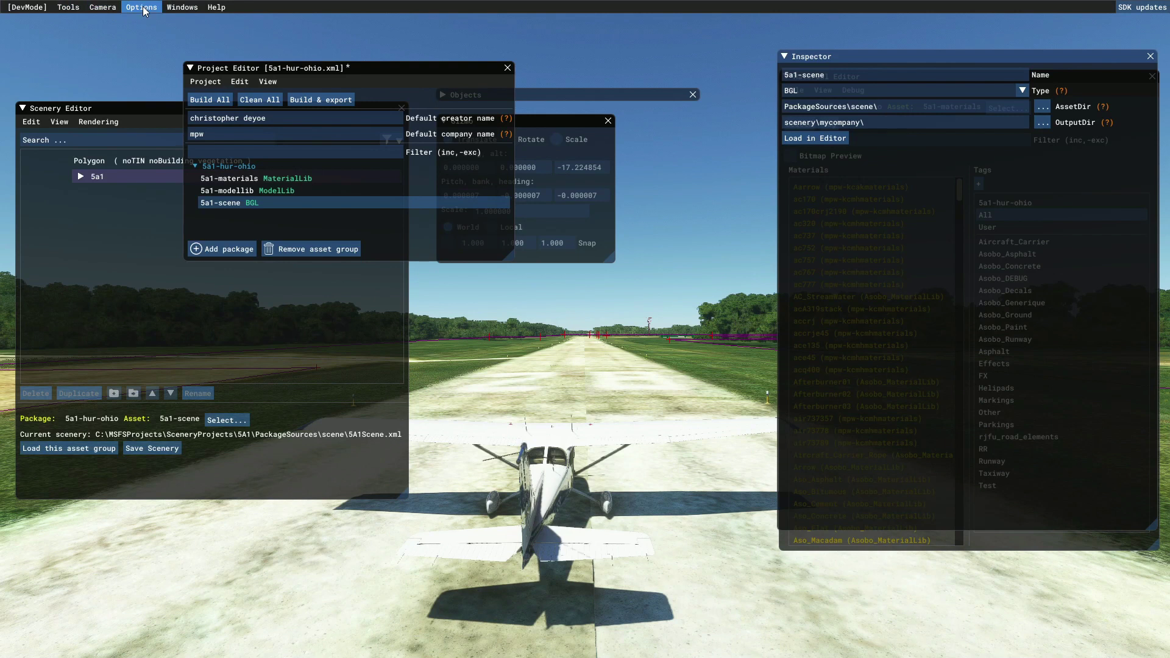
Look over the simulation, rendering and WASM options, pause the simulation and resume it
{"action": "left_click", "coordinate": [145, 9]}
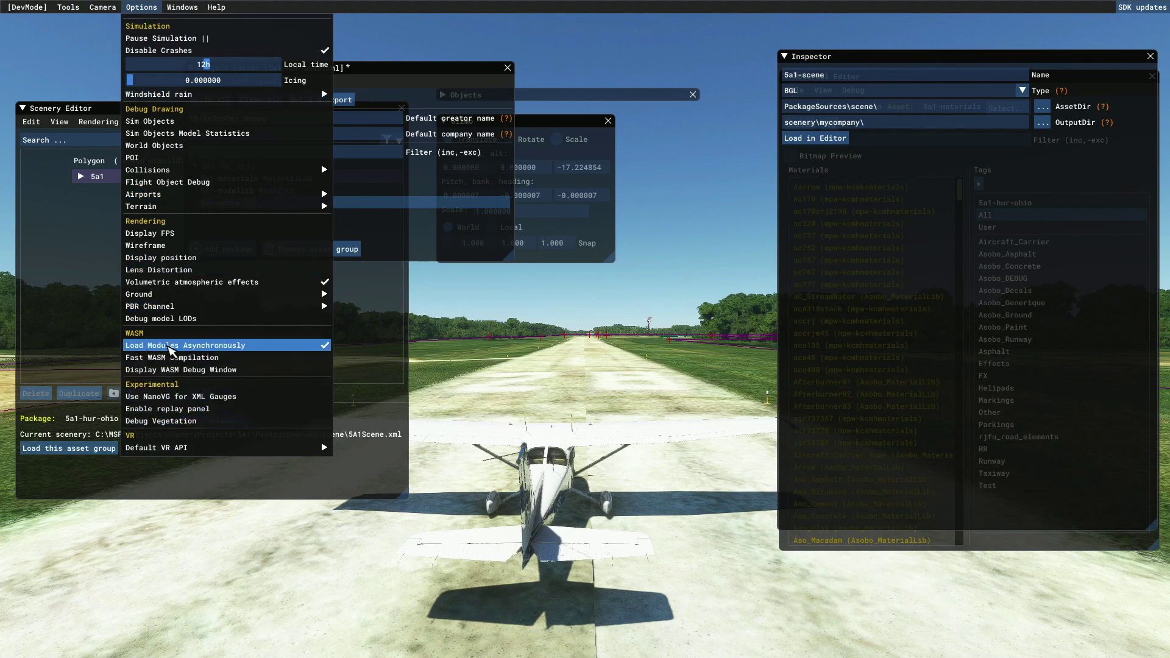
{"action": "mouse_move", "coordinate": [199, 297]}
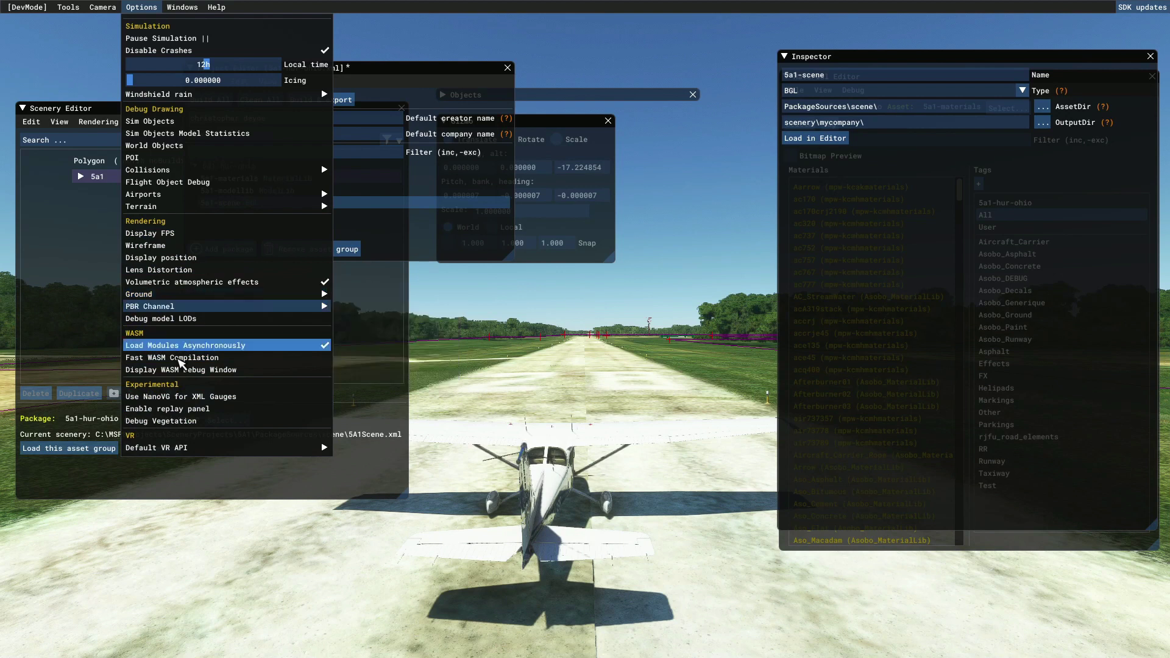
{"action": "mouse_move", "coordinate": [201, 94]}
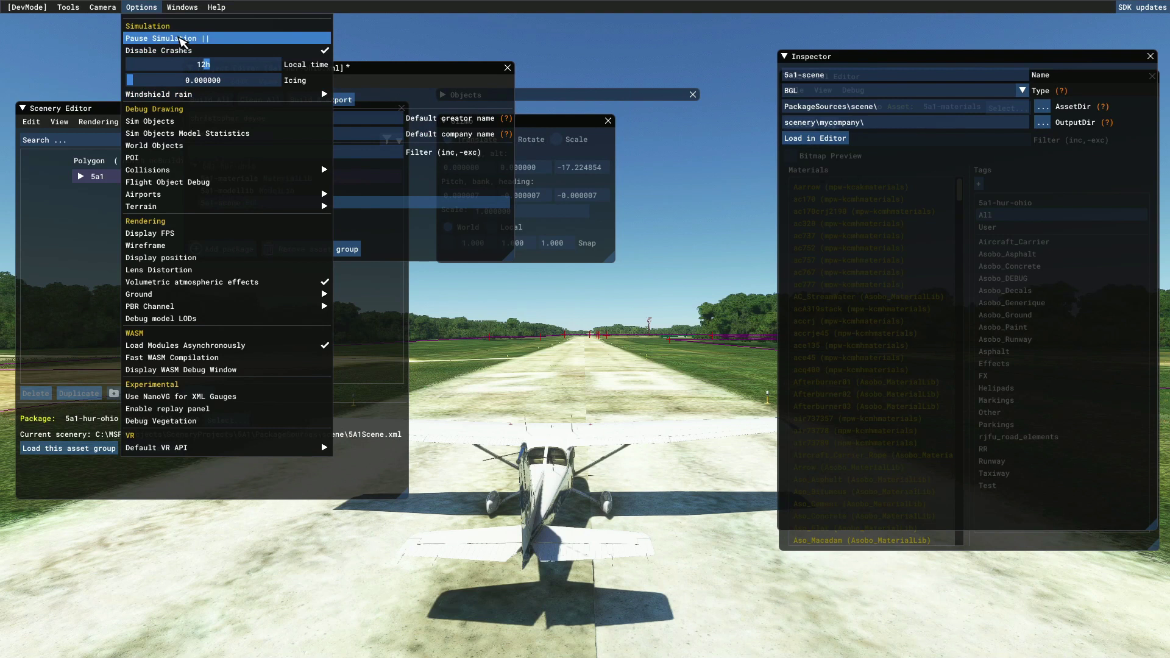
{"action": "left_click", "coordinate": [181, 39]}
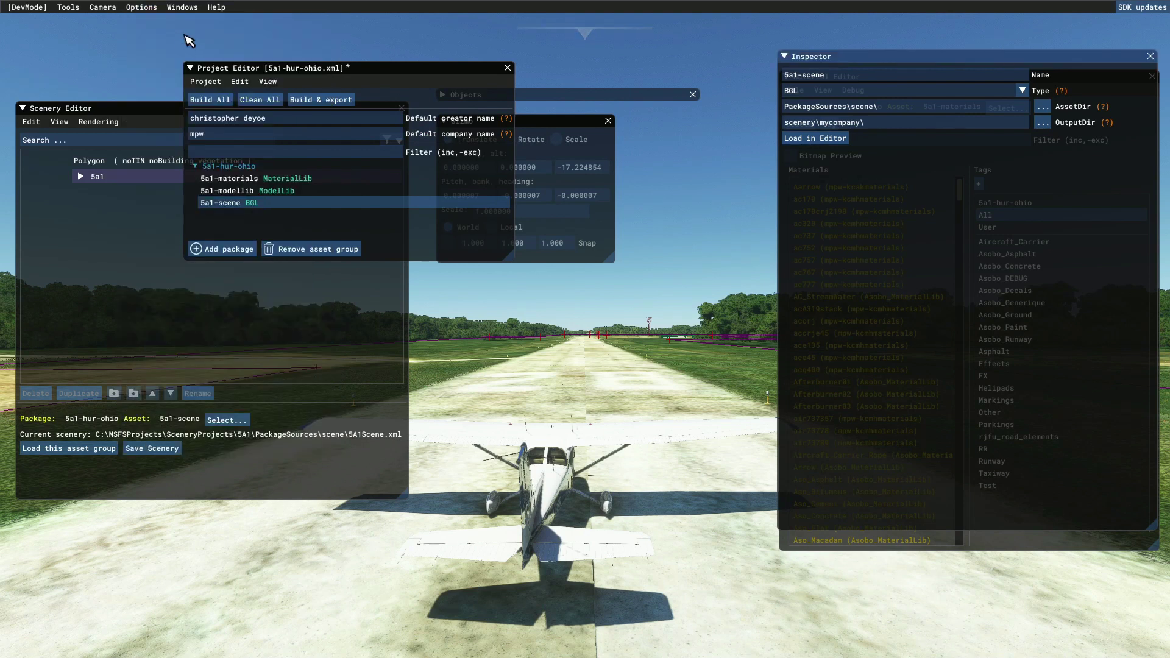
{"action": "left_click", "coordinate": [141, 8]}
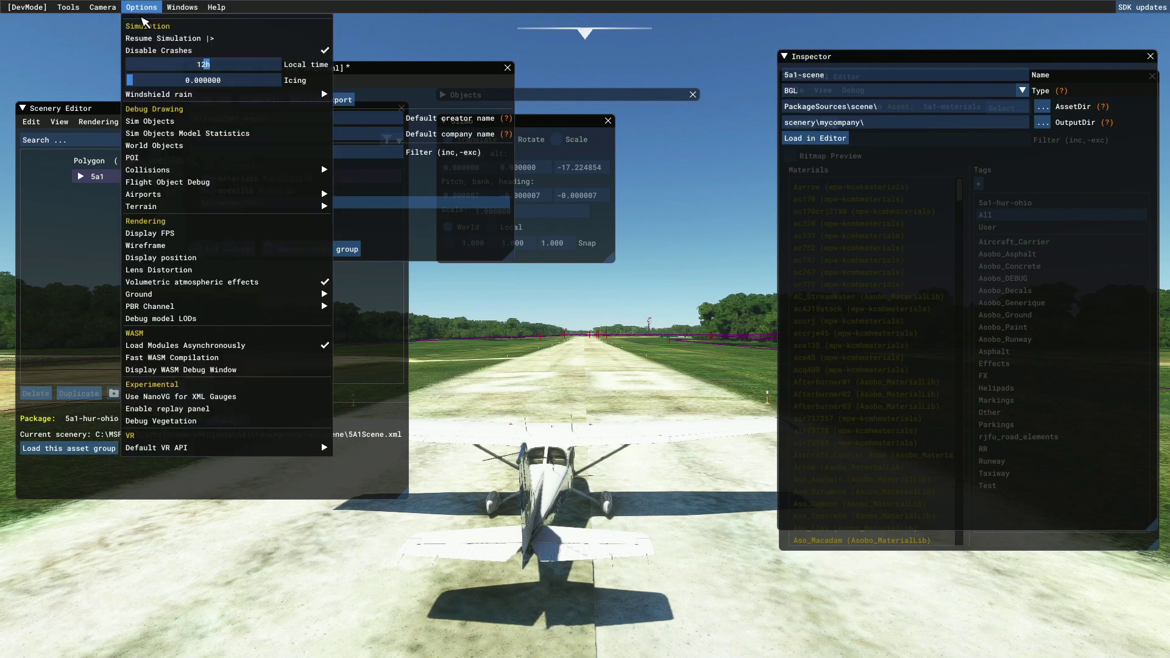
{"action": "left_click", "coordinate": [155, 39]}
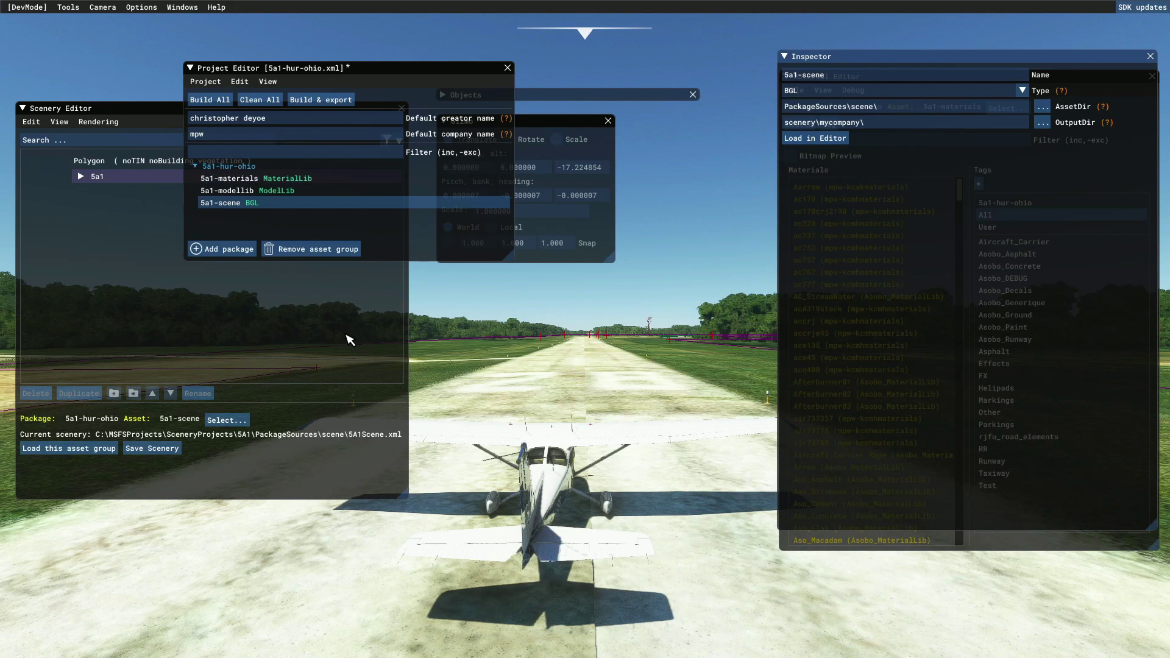
Set the simulation's local time to 6h and then to 10h, and look over the Icing and Windshield rain options
{"action": "left_click", "coordinate": [145, 8]}
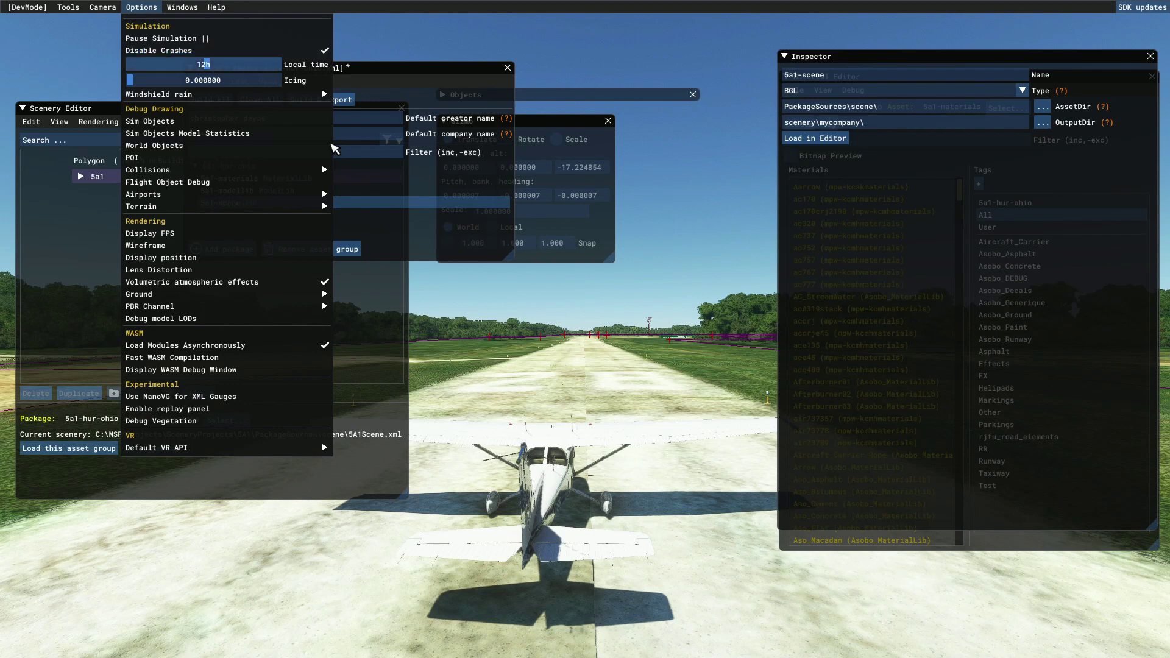
{"action": "mouse_move", "coordinate": [317, 94]}
{"action": "left_click_drag", "start_coordinate": [207, 69], "coordinate": [171, 74]}
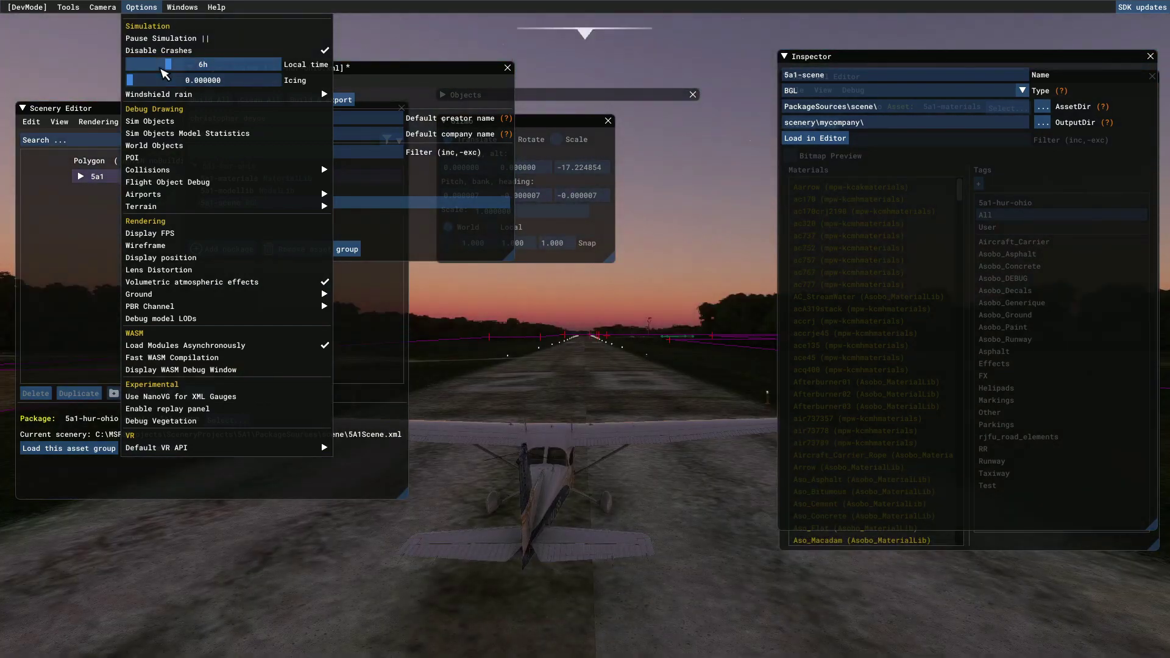
{"action": "mouse_move", "coordinate": [587, 44]}
{"action": "left_click_drag", "start_coordinate": [168, 65], "coordinate": [194, 65]}
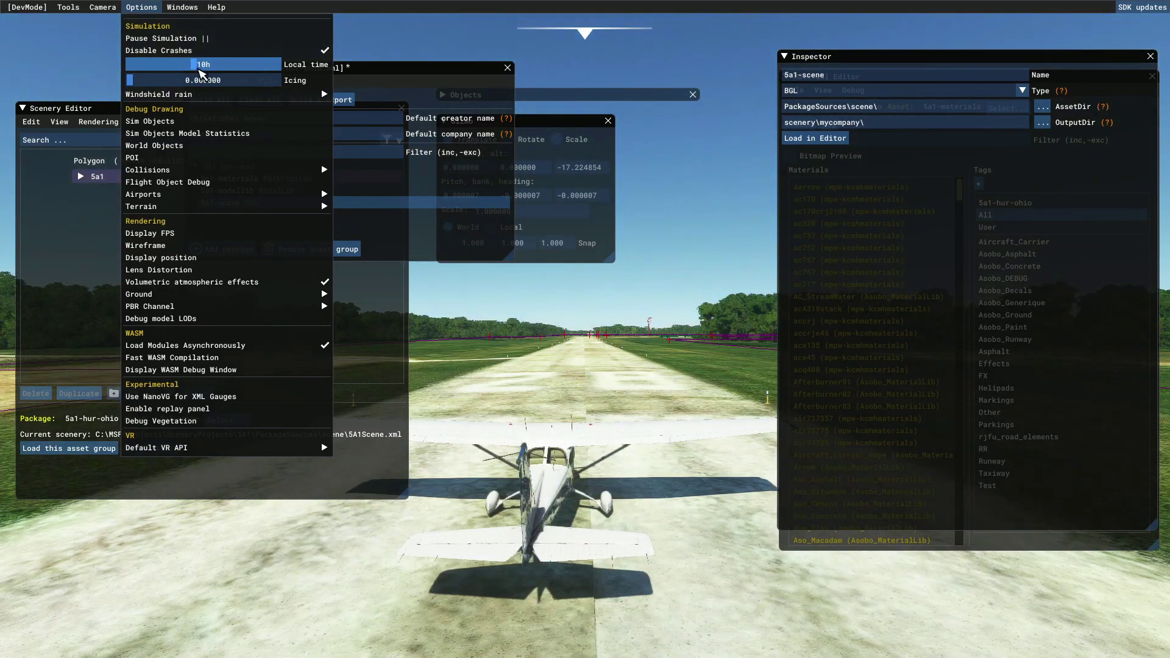
{"action": "mouse_move", "coordinate": [131, 83]}
{"action": "left_mouse_down"}
{"action": "mouse_move", "coordinate": [236, 89]}
{"action": "mouse_move", "coordinate": [128, 84]}
{"action": "left_mouse_up"}
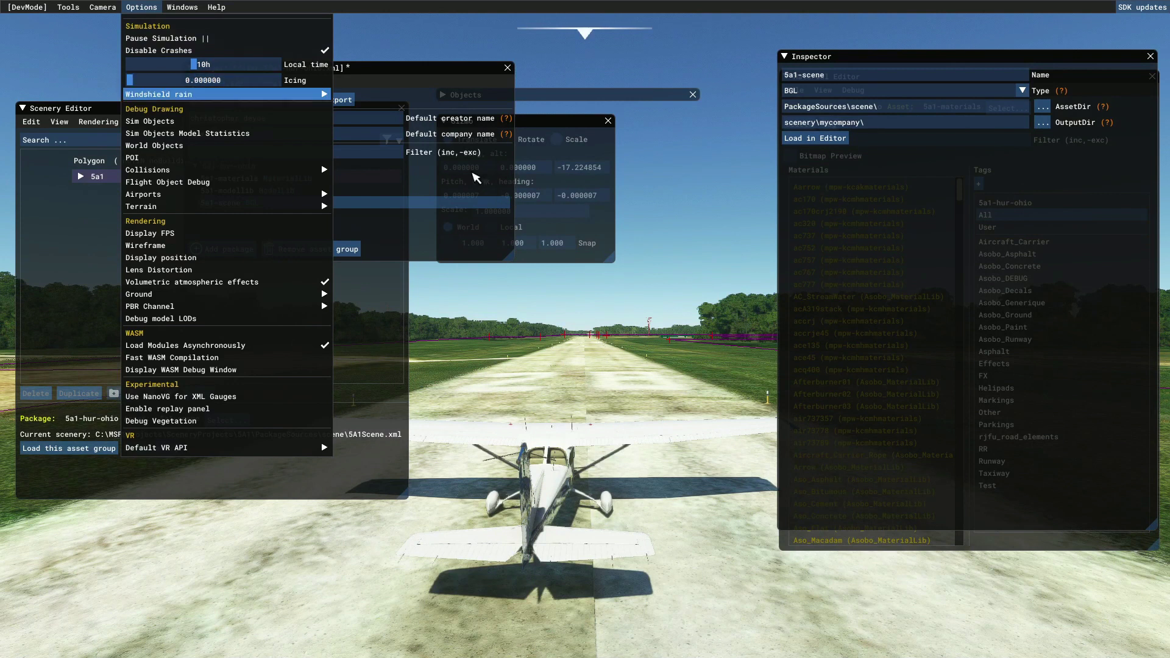
{"action": "mouse_move", "coordinate": [208, 94]}
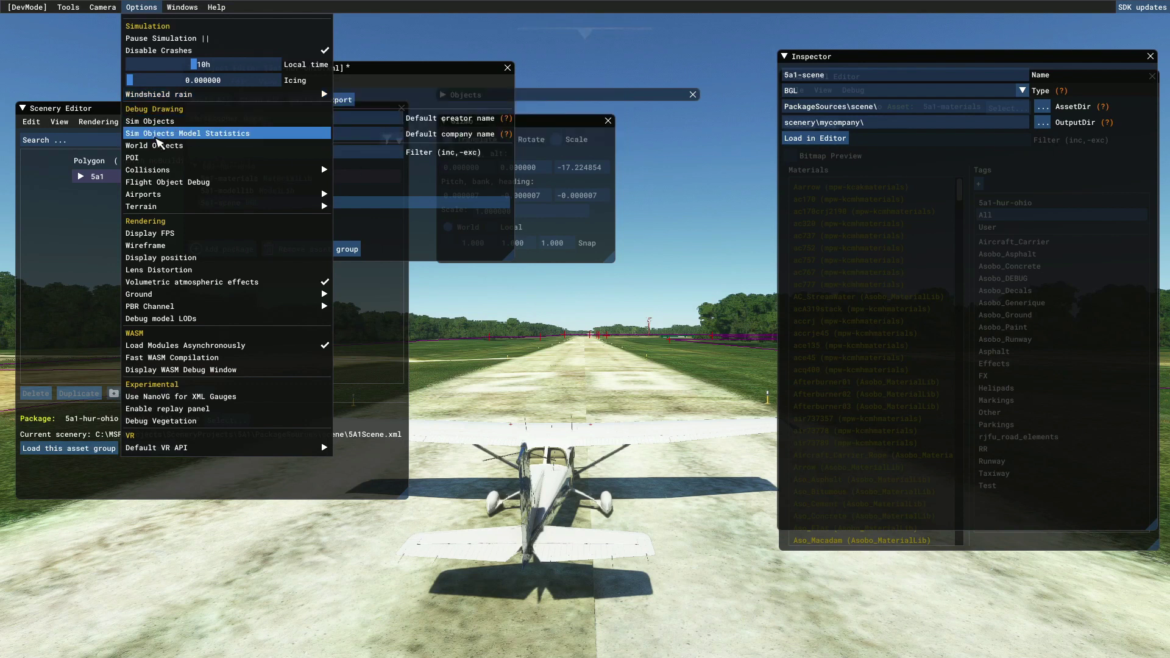
Display the FPS counter and move the Inspector window aside to uncover it
{"action": "left_click", "coordinate": [166, 236]}
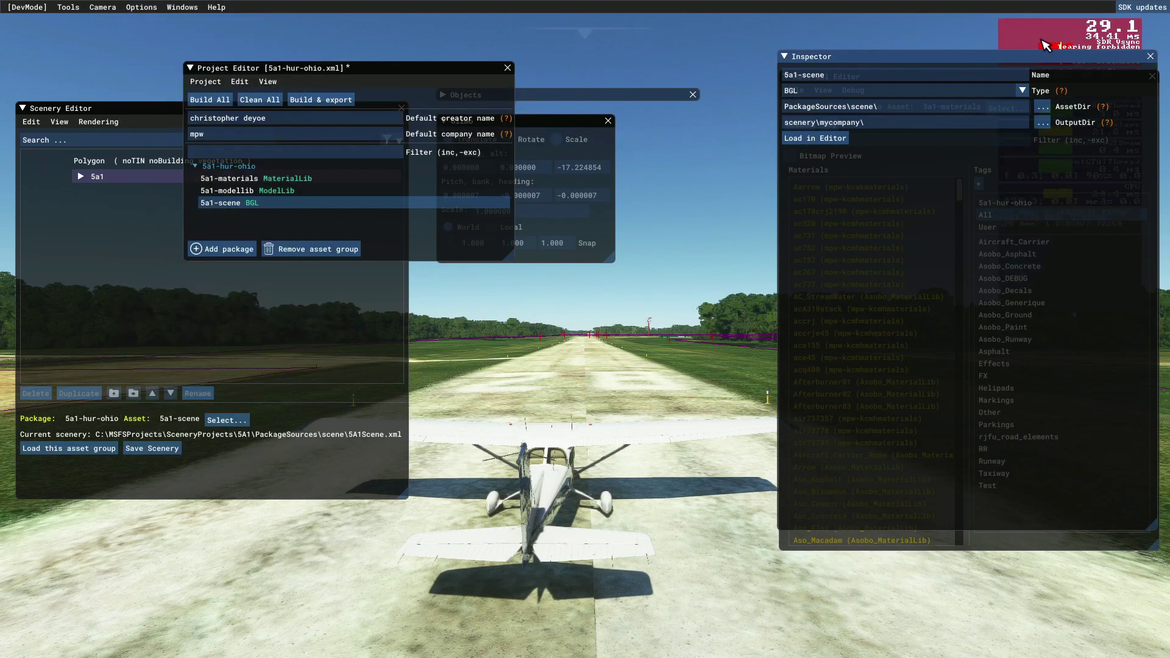
{"action": "left_click_drag", "start_coordinate": [983, 57], "coordinate": [737, 63]}
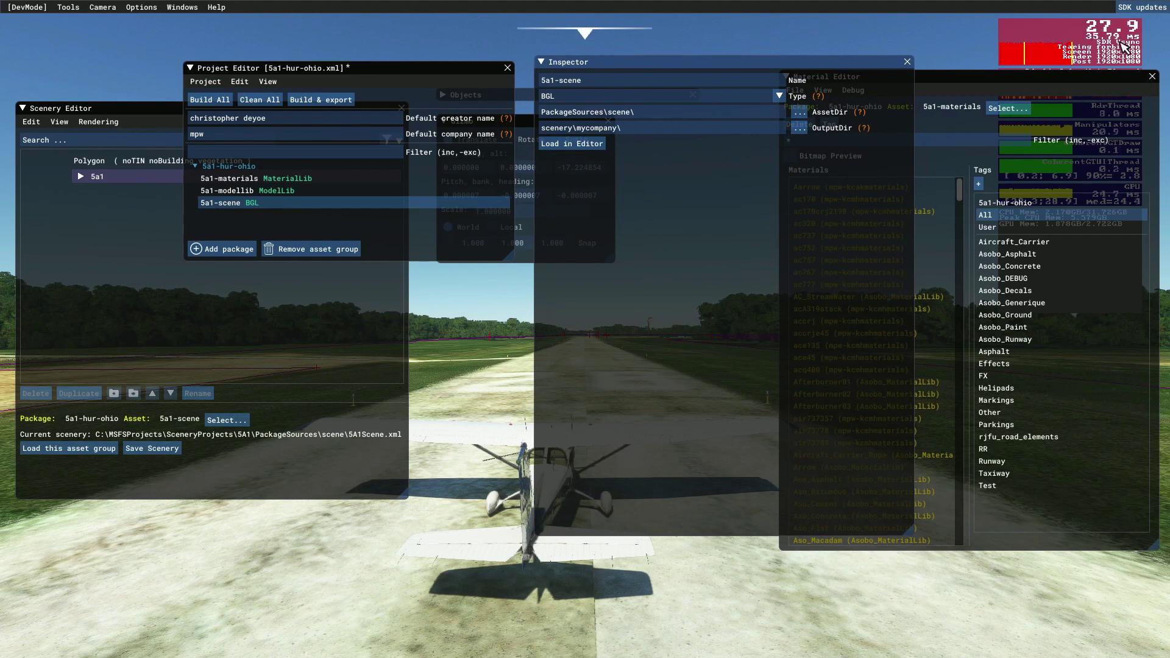
Enable the Altitude isoline ground rendering and examine the elevation contours on the runway and across the surrounding terrain
{"action": "left_click", "coordinate": [141, 7]}
{"action": "mouse_move", "coordinate": [146, 295]}
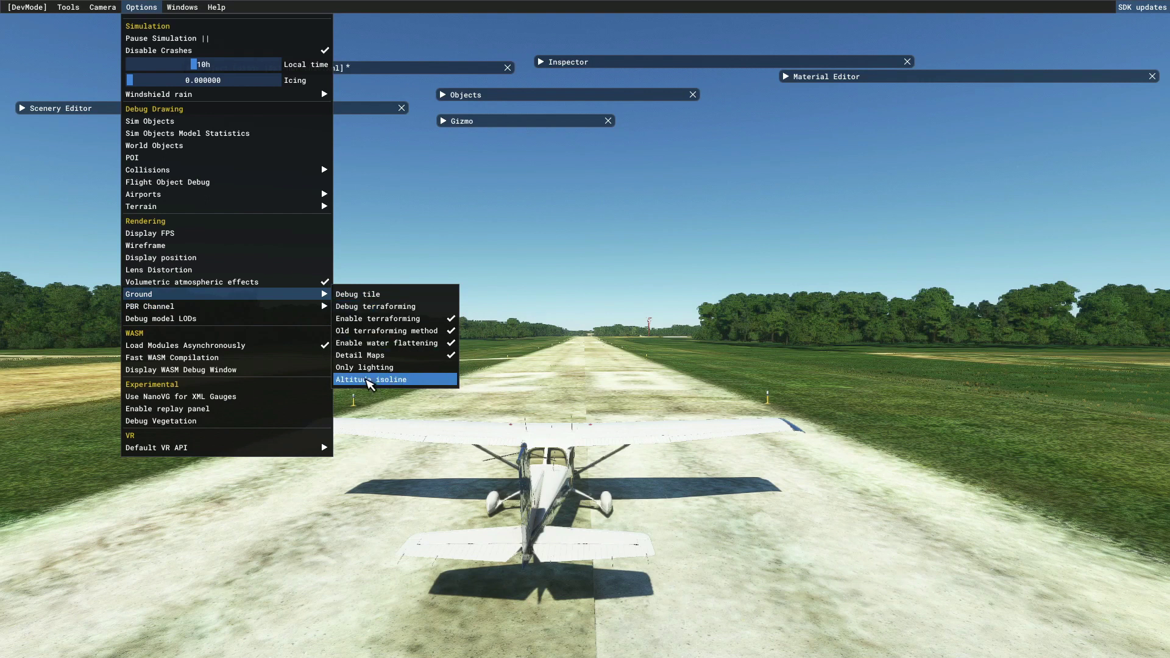
{"action": "left_click", "coordinate": [370, 379]}
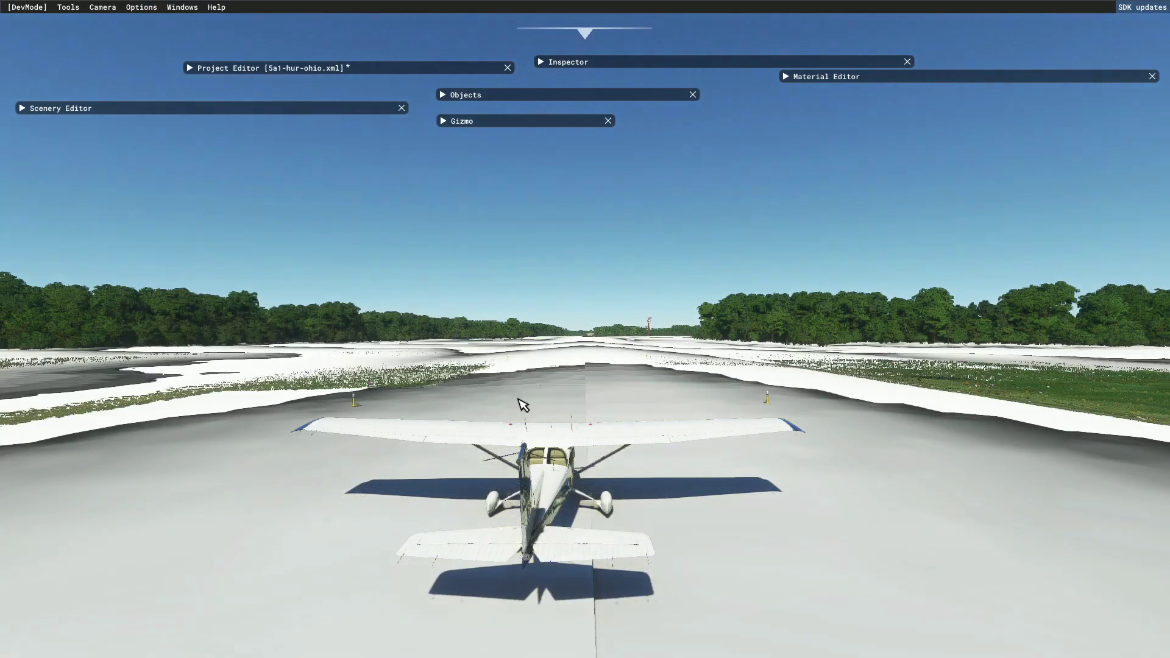
{"action": "scroll", "coordinate": [569, 378], "scroll_direction": "down", "scroll_amount": 3}
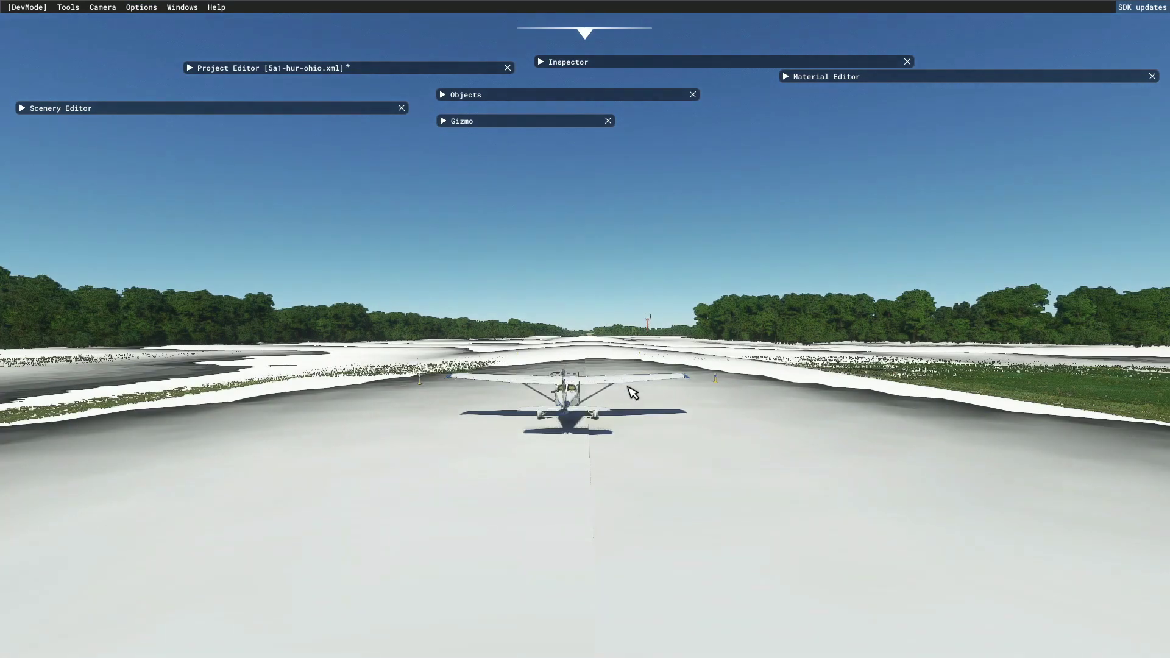
{"action": "scroll", "coordinate": [634, 399], "scroll_direction": "up", "scroll_amount": 2}
{"action": "scroll", "coordinate": [641, 381], "scroll_direction": "down", "scroll_amount": 3}
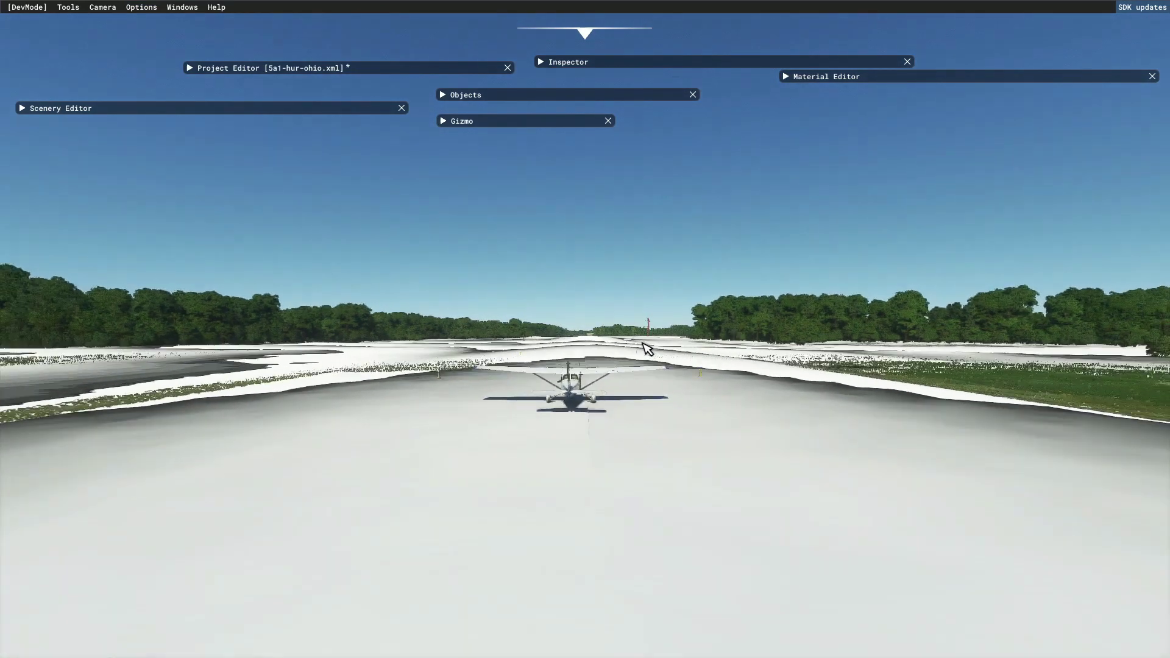
{"action": "scroll", "coordinate": [641, 363], "scroll_direction": "down", "scroll_amount": 3}
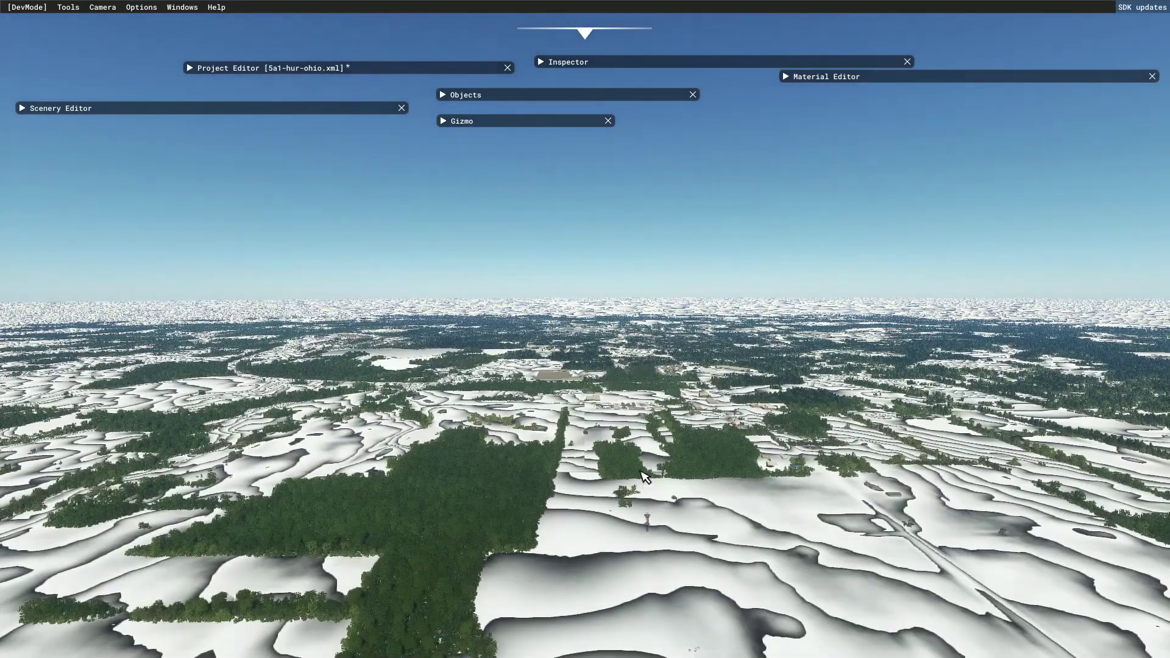
{"action": "scroll", "coordinate": [639, 471], "scroll_direction": "down", "scroll_amount": 3}
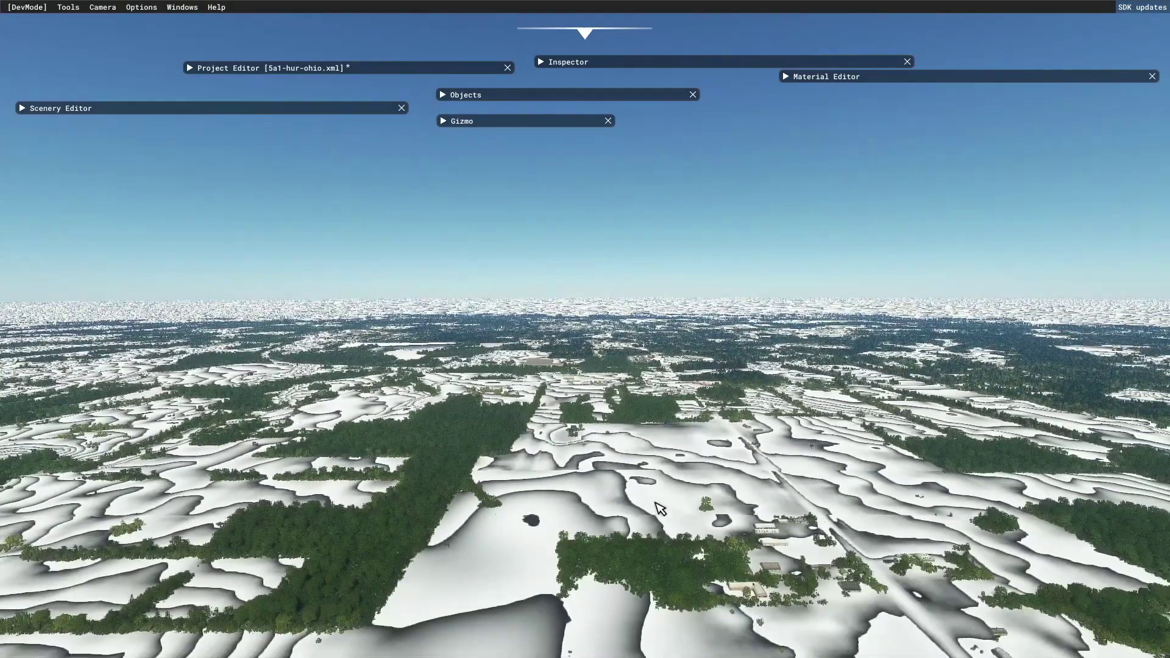
{"action": "scroll", "coordinate": [647, 503], "scroll_direction": "up", "scroll_amount": 3}
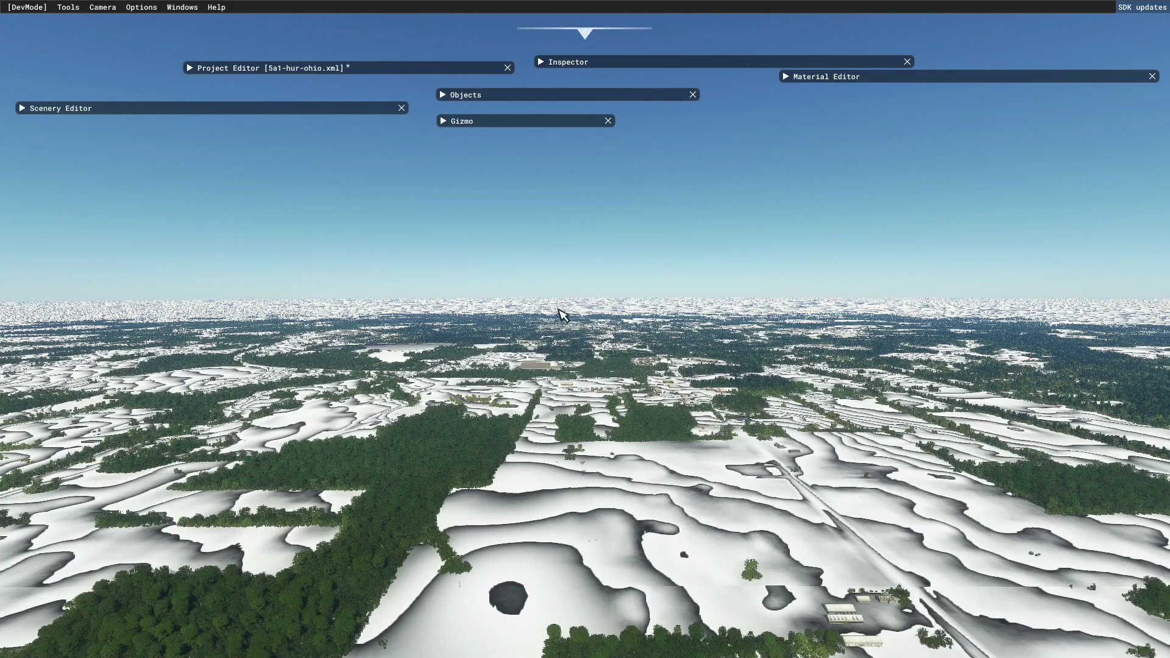
Disable the Altitude isoline ground rendering to restore the normal terrain imagery
{"action": "left_click", "coordinate": [144, 8]}
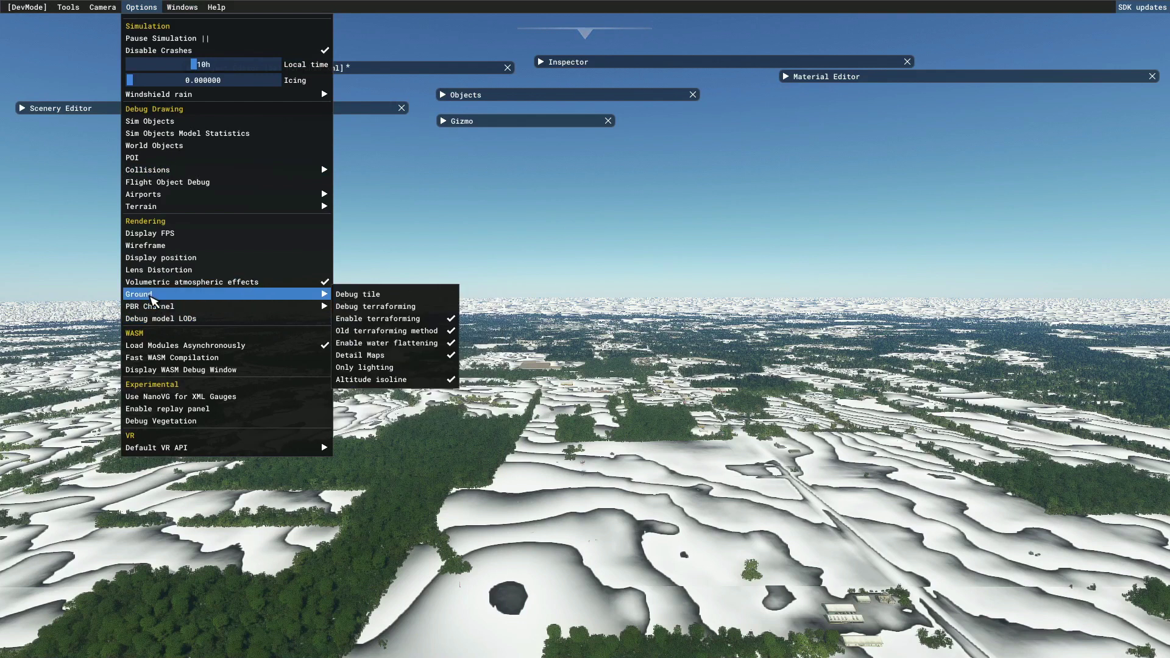
{"action": "mouse_move", "coordinate": [196, 297]}
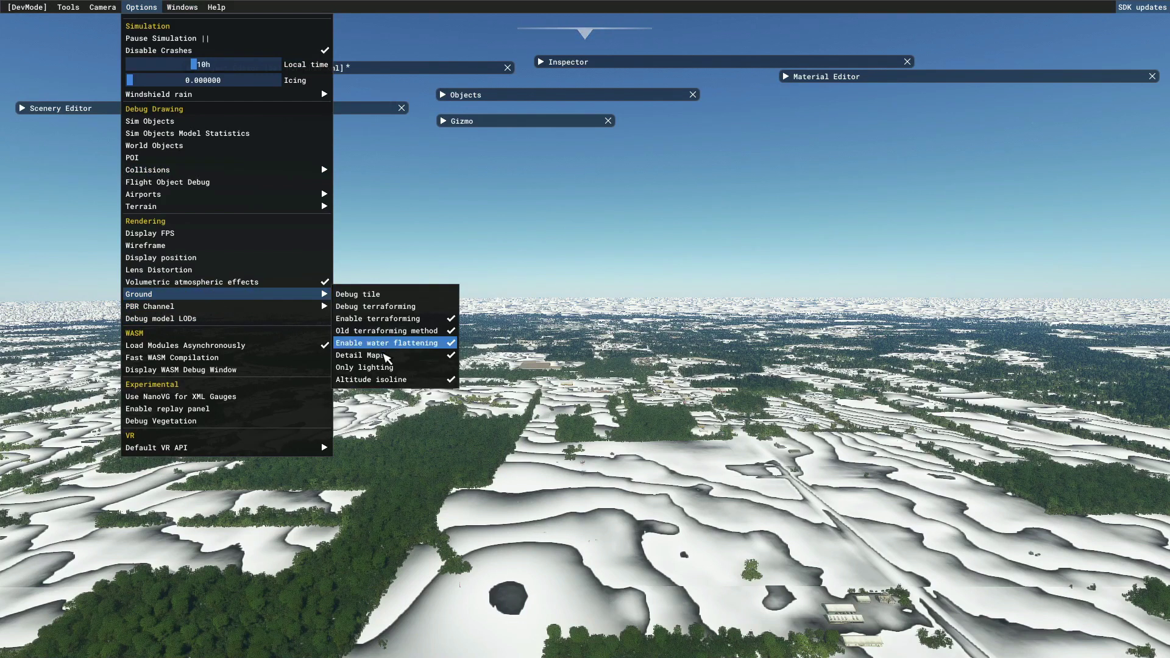
{"action": "left_click", "coordinate": [386, 379]}
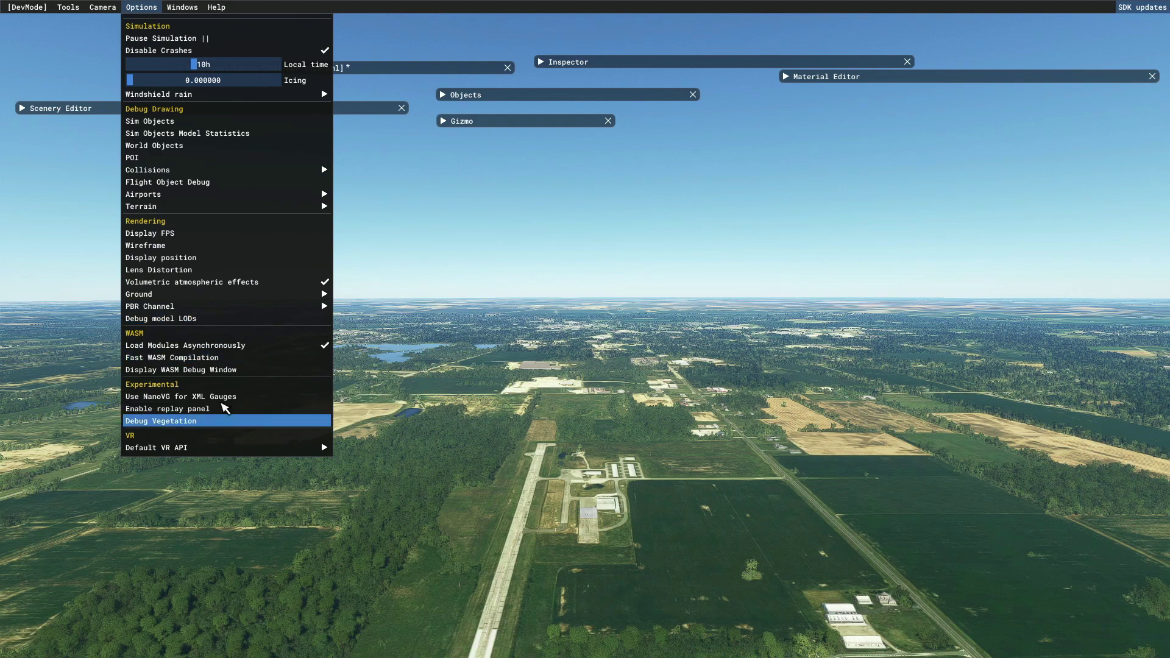
Enable Wireframe rendering, examine the meshes around the airport from closer up, and disable Wireframe again
{"action": "mouse_move", "coordinate": [203, 306]}
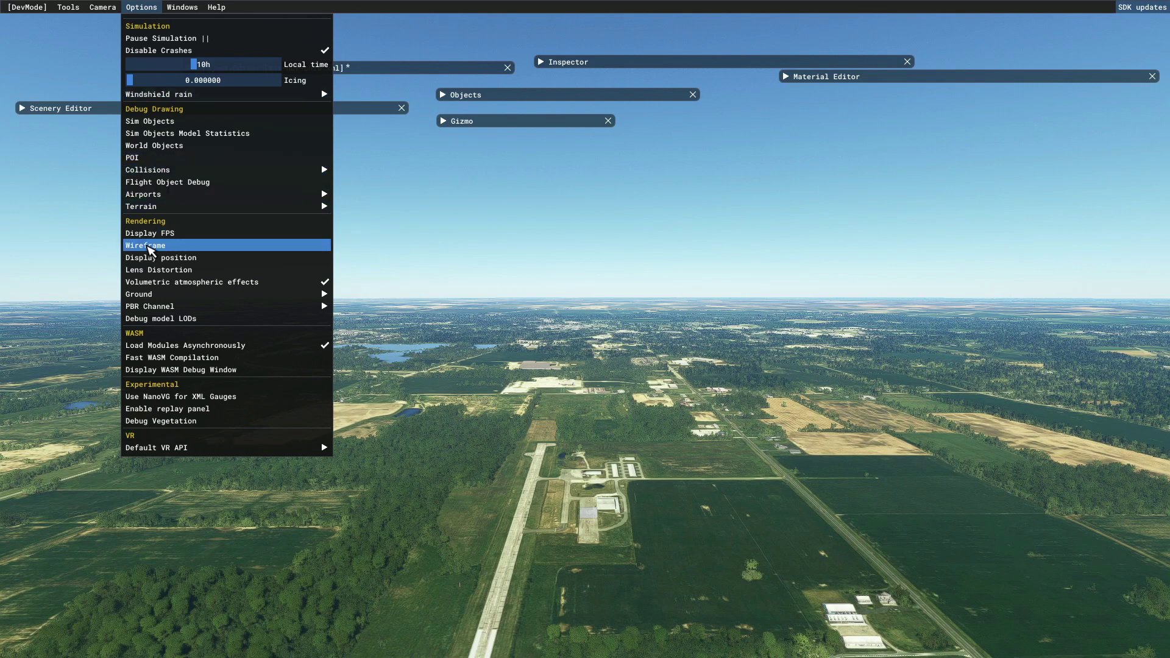
{"action": "left_click", "coordinate": [148, 246]}
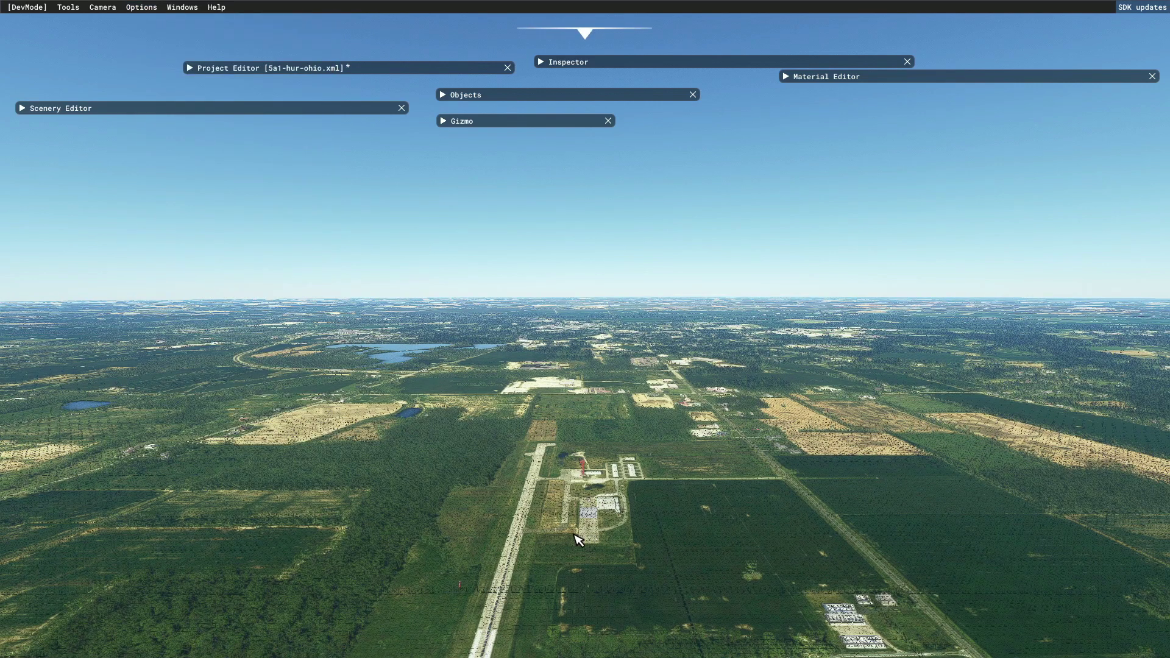
{"action": "key", "text": "w"}
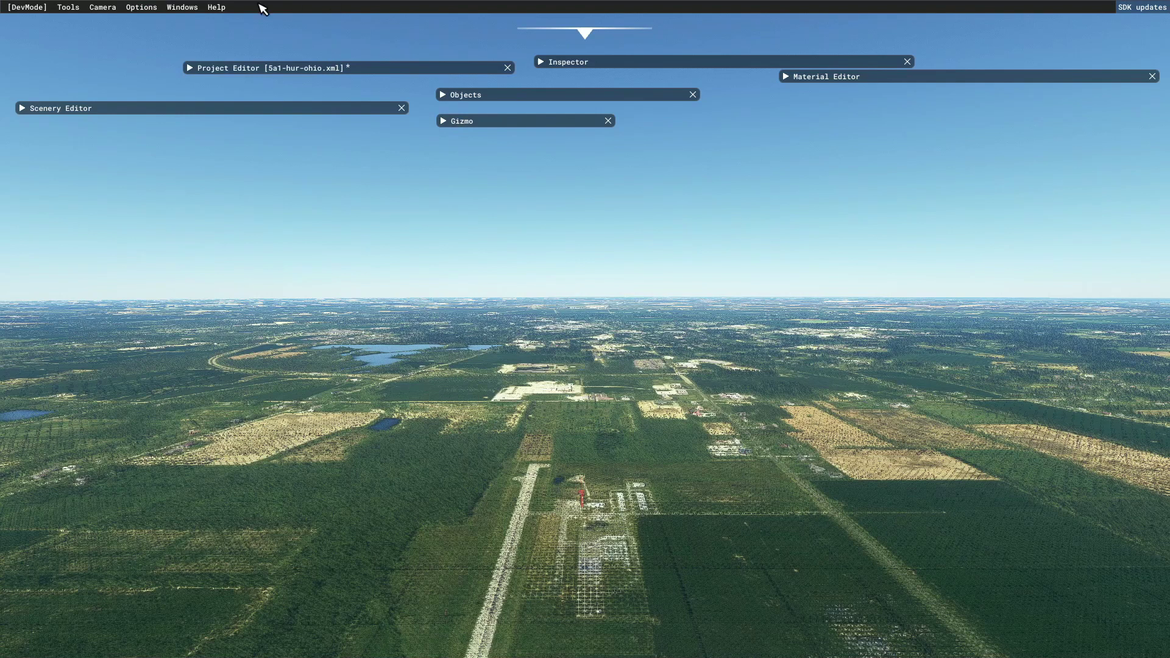
{"action": "left_click", "coordinate": [137, 7]}
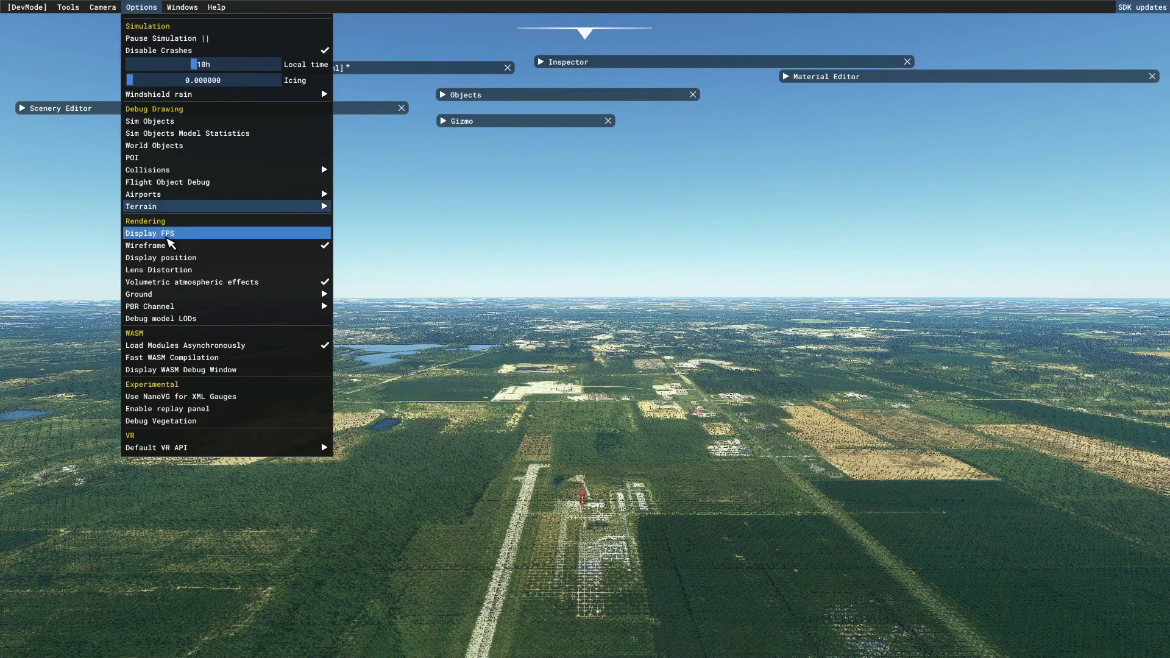
{"action": "left_click", "coordinate": [153, 245]}
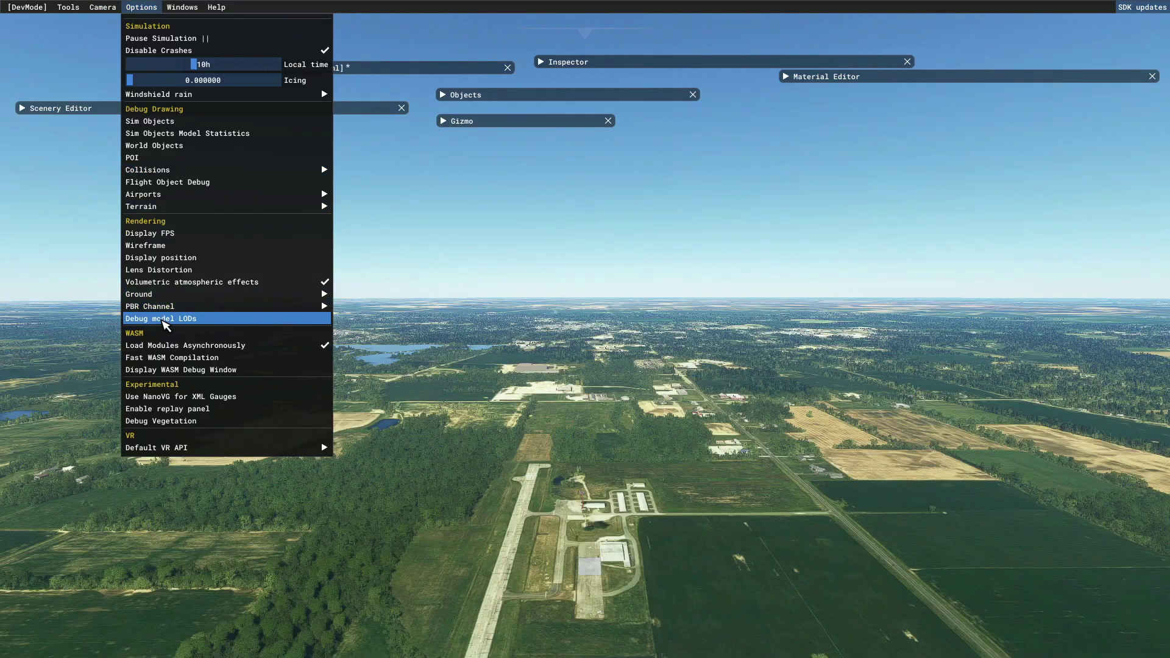
Display the Debug model LODs overlay, examine the airport objects' LOD labels from nearer and farther viewpoints, and close Debug LODs
{"action": "left_click", "coordinate": [163, 319]}
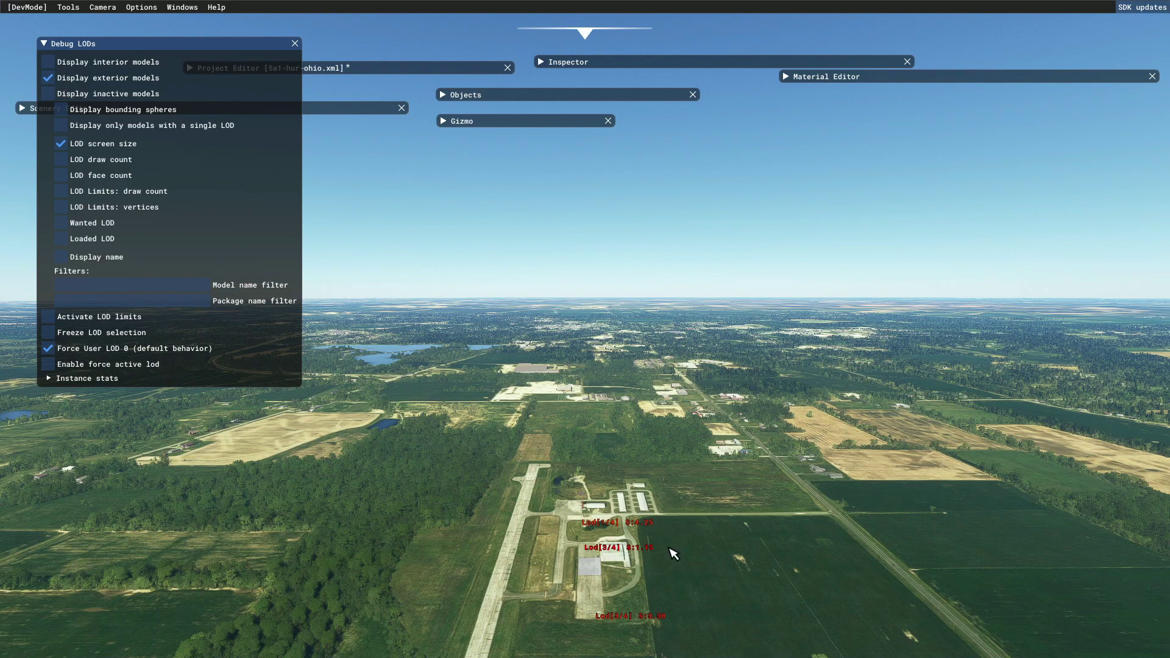
{"action": "key", "text": "s"}
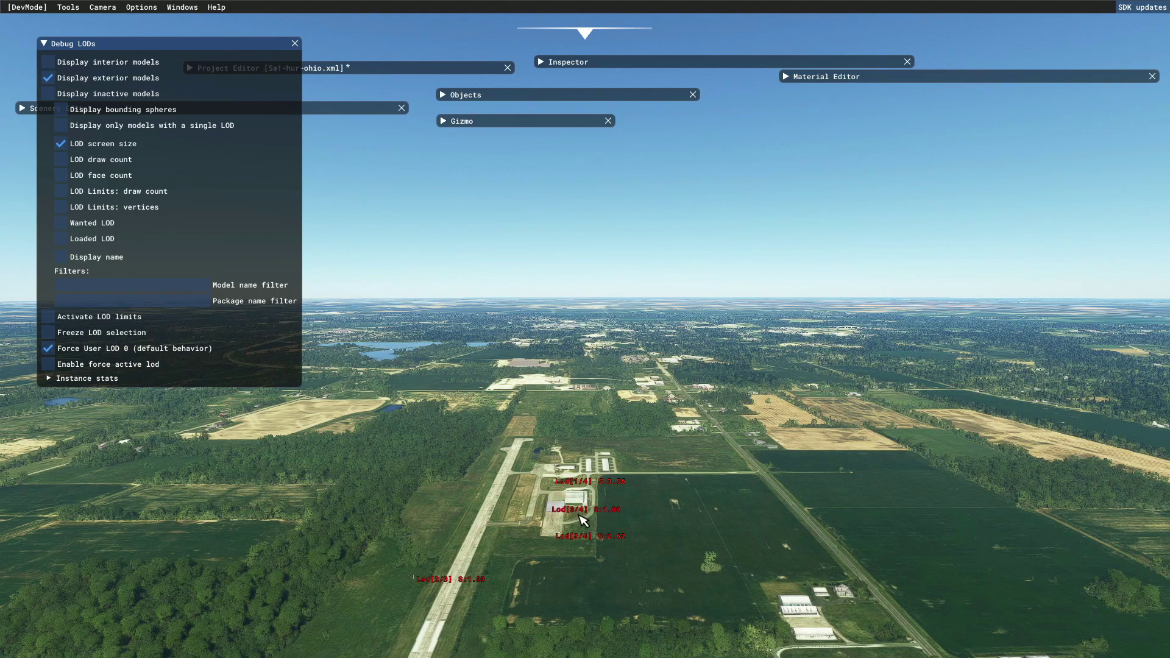
{"action": "scroll", "coordinate": [552, 582], "scroll_direction": "up", "scroll_amount": 3}
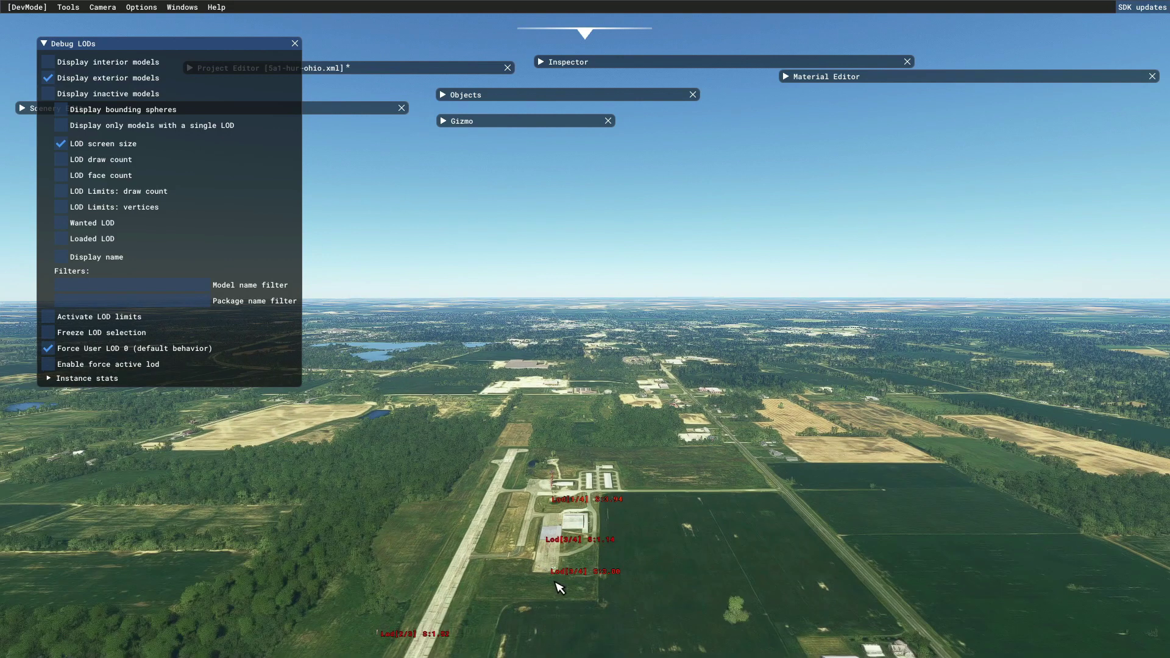
{"action": "scroll", "coordinate": [566, 568], "scroll_direction": "up", "scroll_amount": 2}
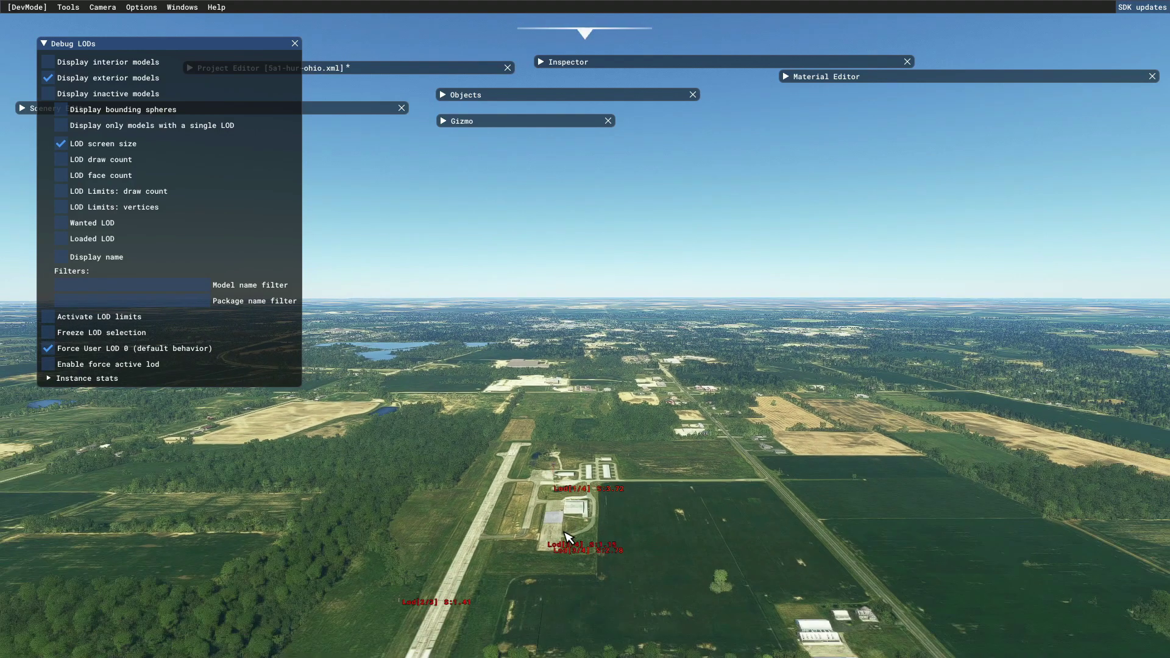
{"action": "key", "text": "s"}
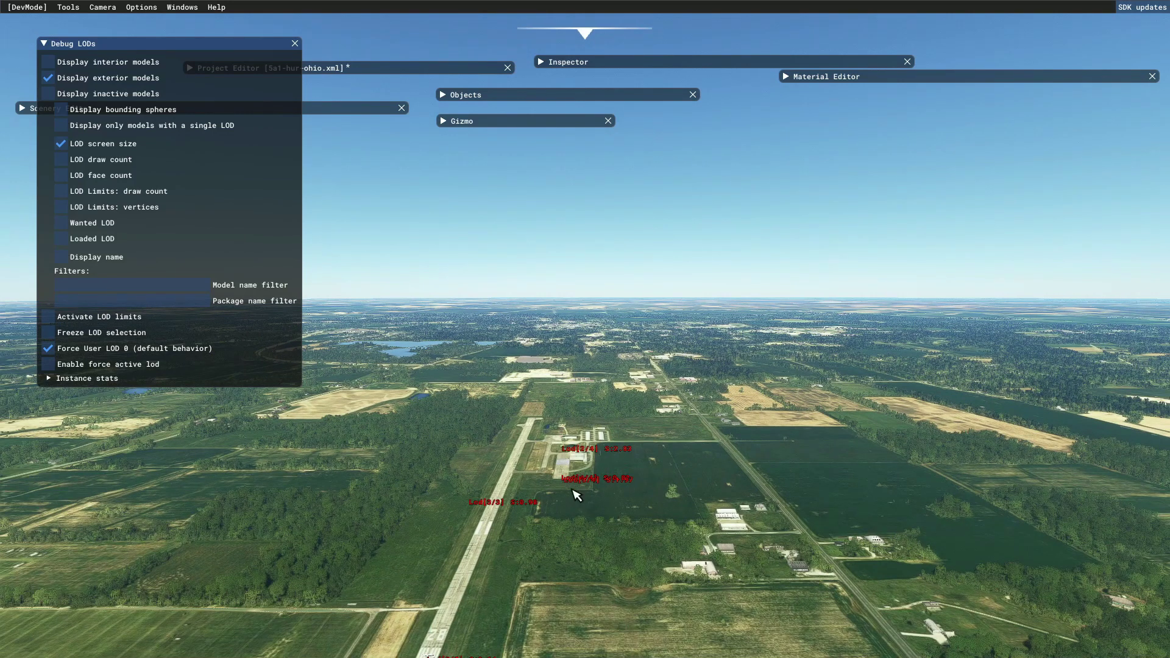
{"action": "key", "text": "s"}
{"action": "key", "text": "s"}
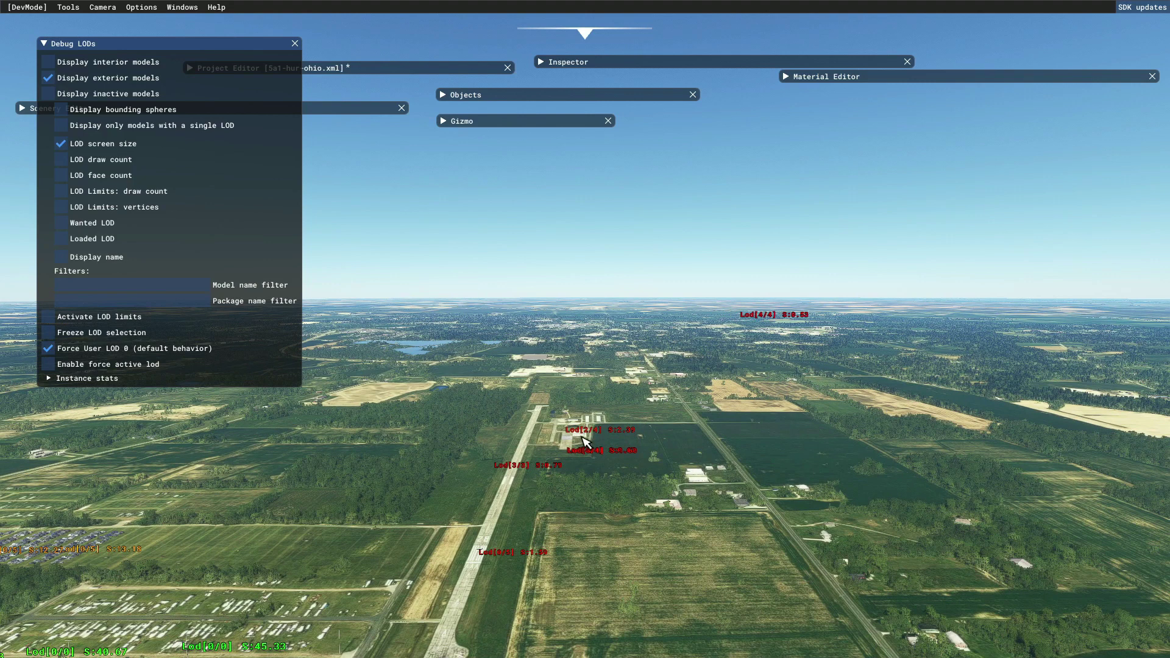
{"action": "scroll", "coordinate": [580, 439], "scroll_direction": "up", "scroll_amount": 5}
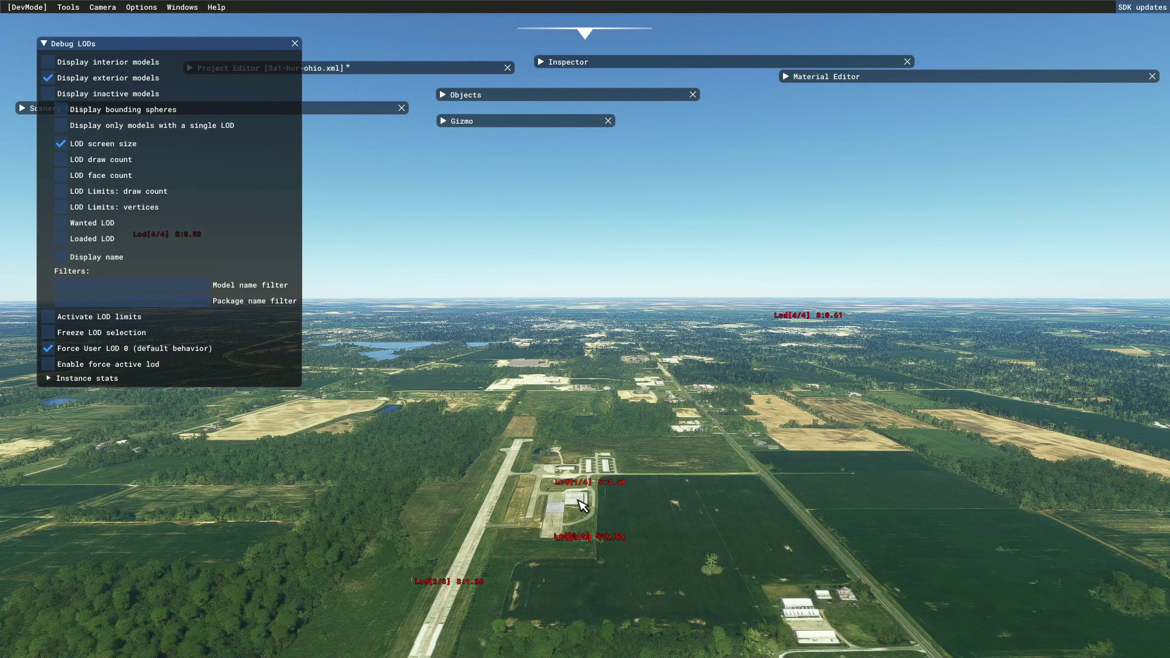
{"action": "scroll", "coordinate": [593, 517], "scroll_direction": "up", "scroll_amount": 4}
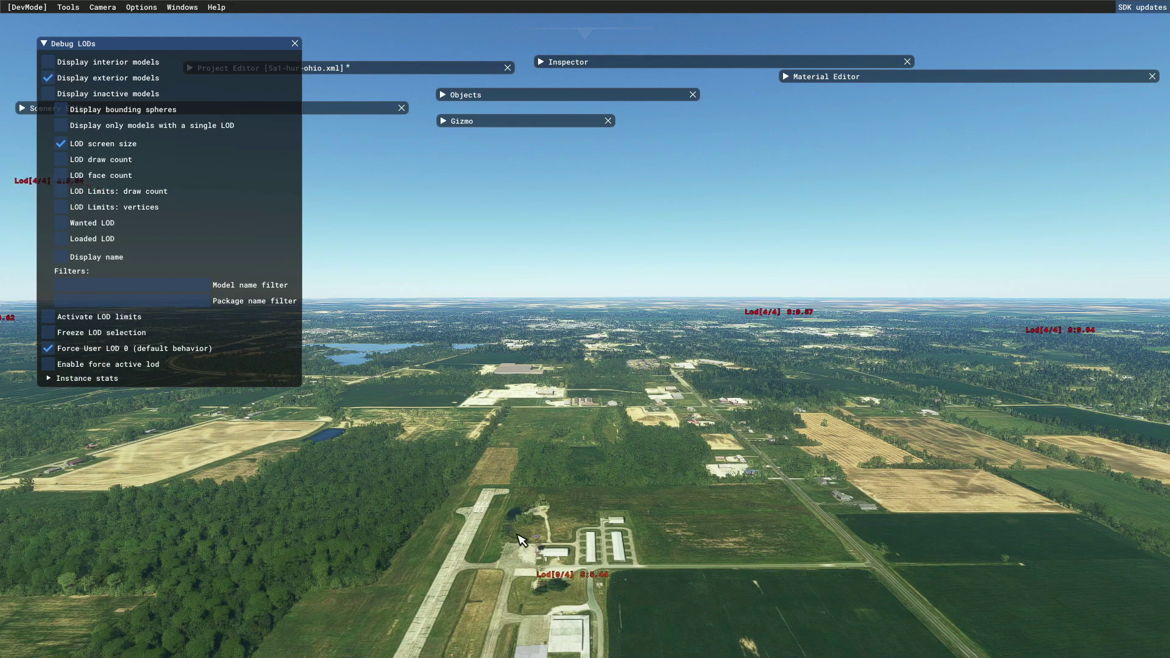
{"action": "left_click", "coordinate": [295, 43]}
Show the Console, clear all logged errors, warnings and messages, and close it
{"action": "left_click", "coordinate": [188, 10]}
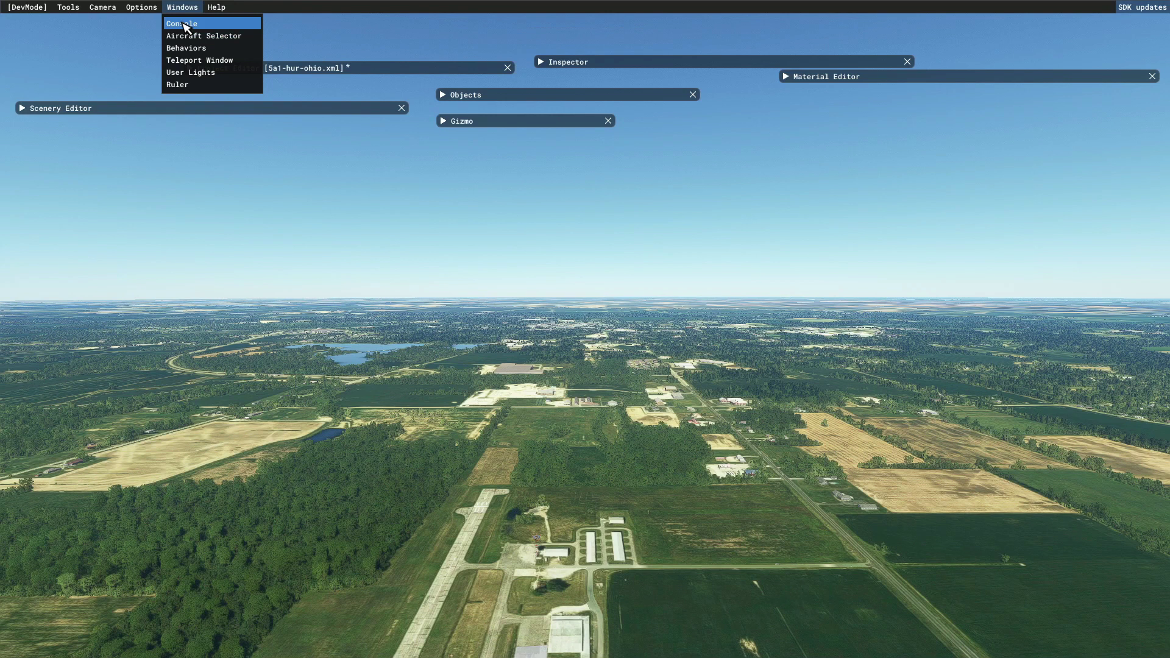
{"action": "left_click", "coordinate": [185, 26]}
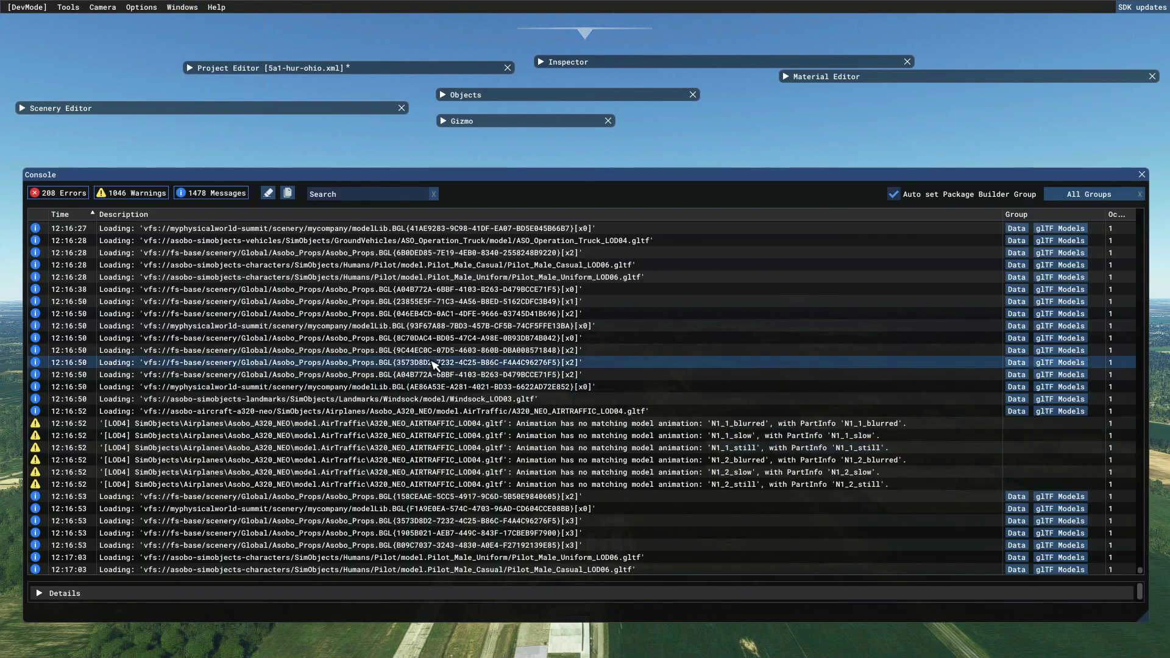
{"action": "left_click", "coordinate": [268, 193]}
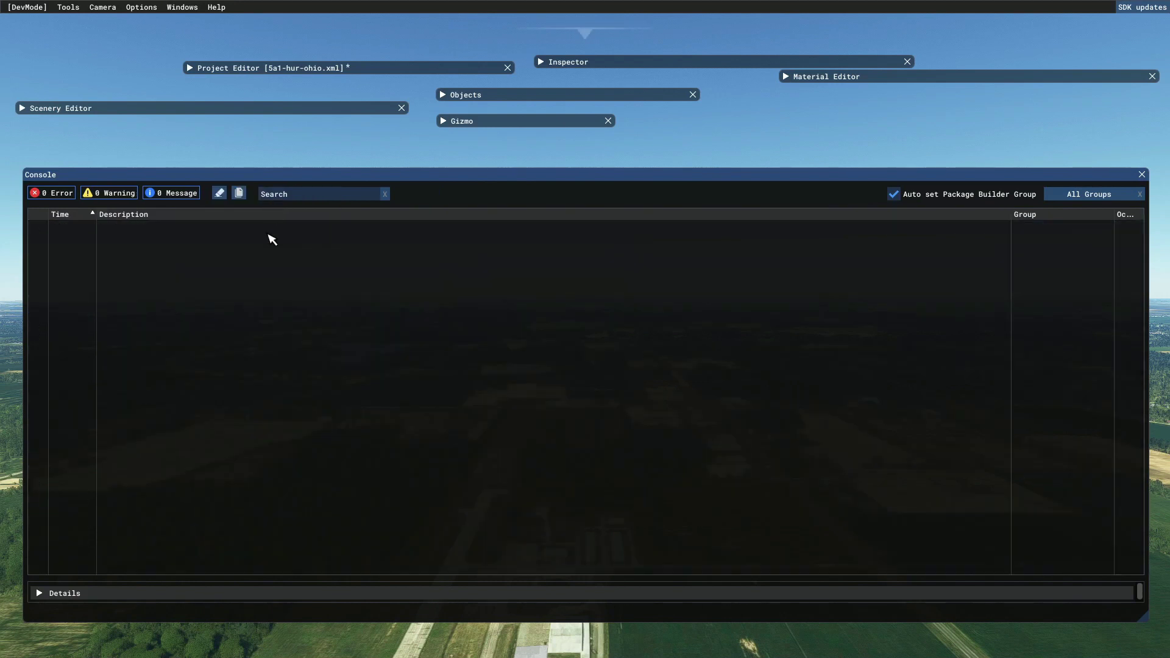
{"action": "left_click", "coordinate": [1143, 175]}
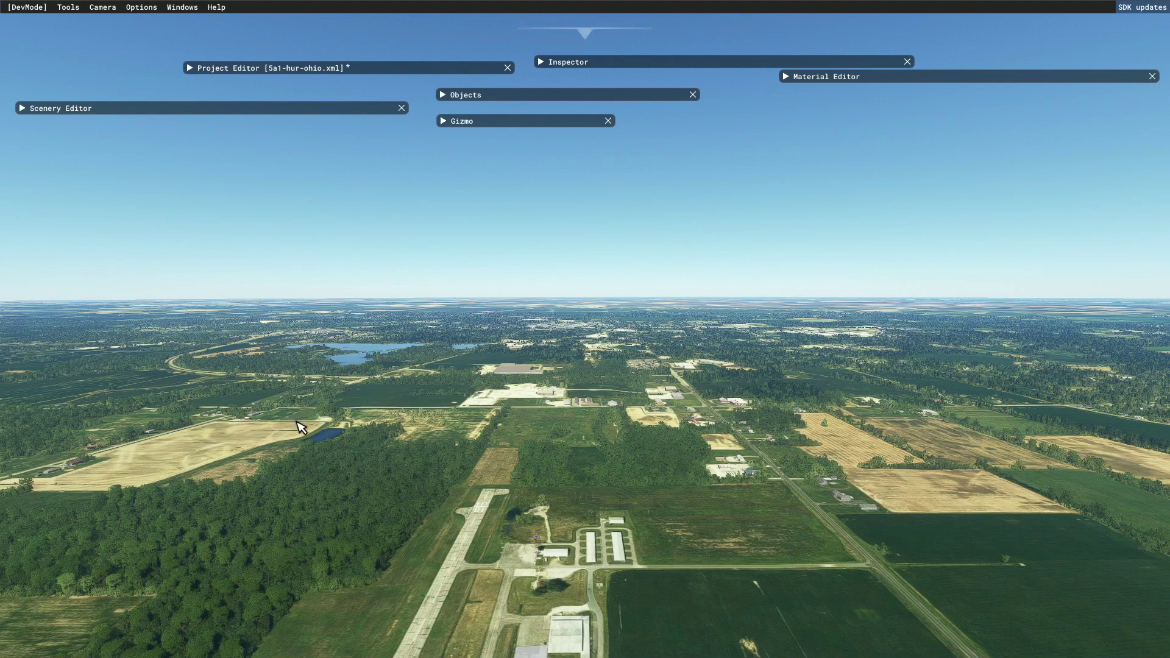
Reopen the Console to look over its All Groups filter and close it
{"action": "left_click", "coordinate": [183, 7]}
{"action": "left_click", "coordinate": [184, 24]}
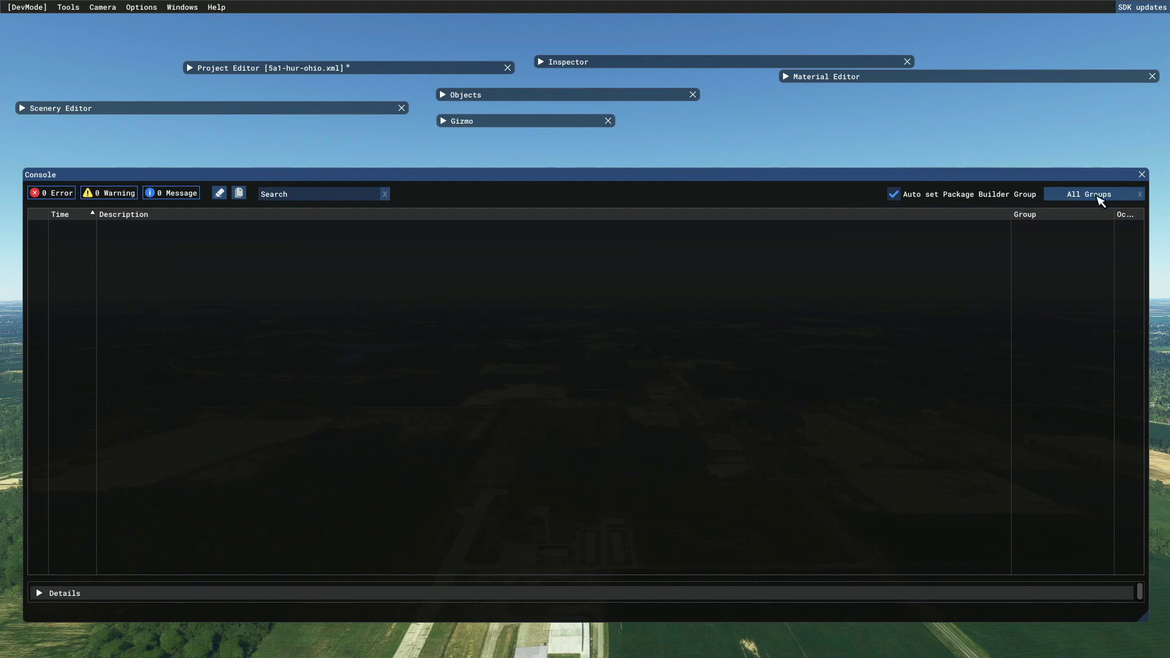
{"action": "left_click", "coordinate": [1143, 175]}
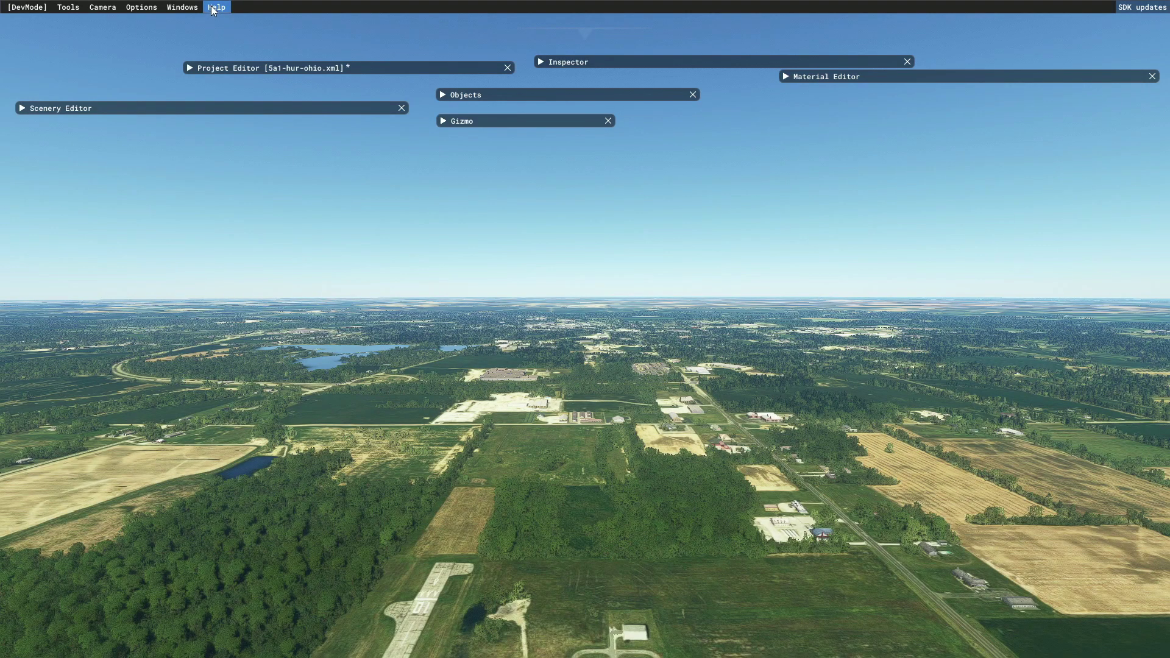
Request the SDK Installer (Core) download and look over the documentation installer, Samples and Videos help resources
{"action": "left_click", "coordinate": [213, 9]}
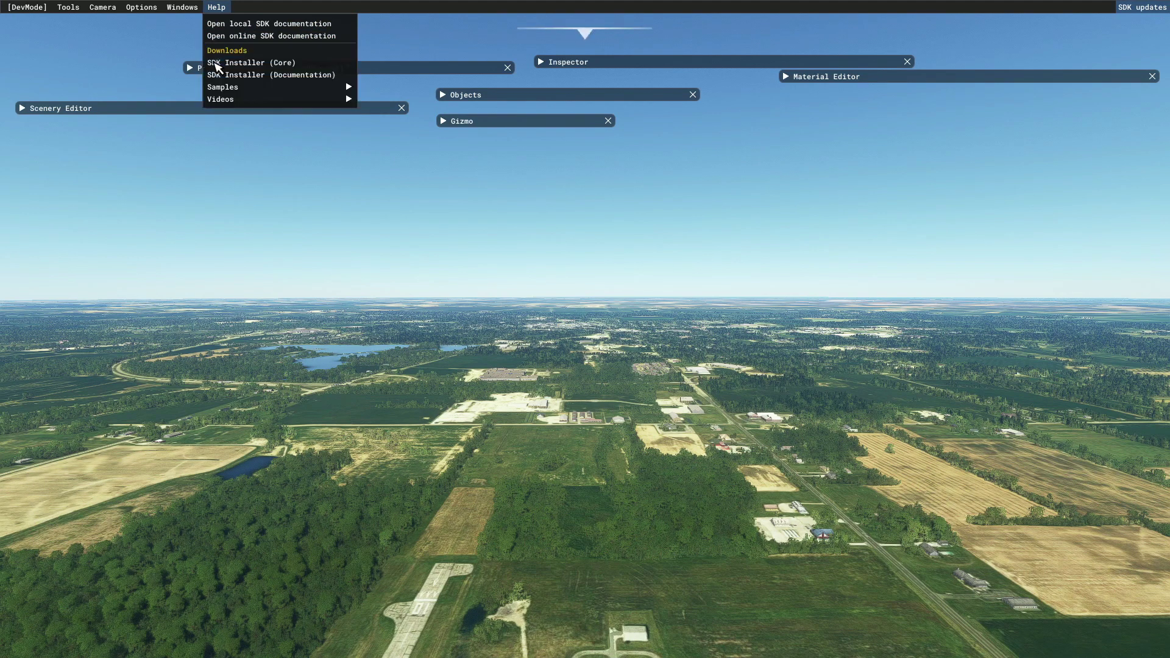
{"action": "left_click", "coordinate": [237, 62]}
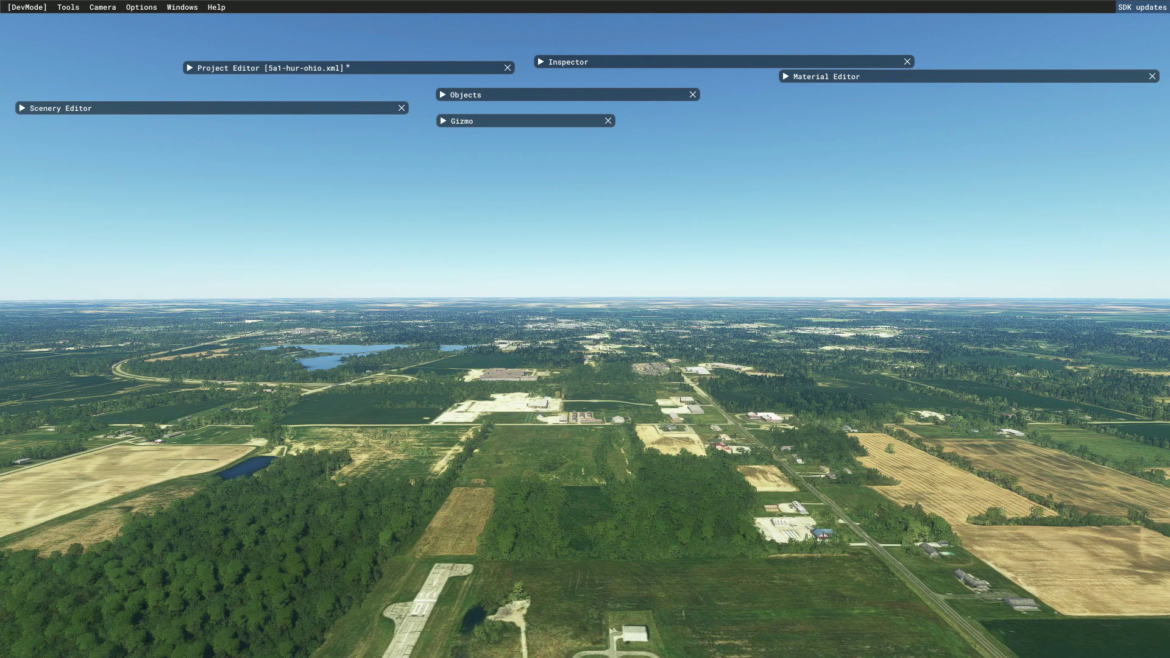
{"action": "left_click", "coordinate": [216, 6]}
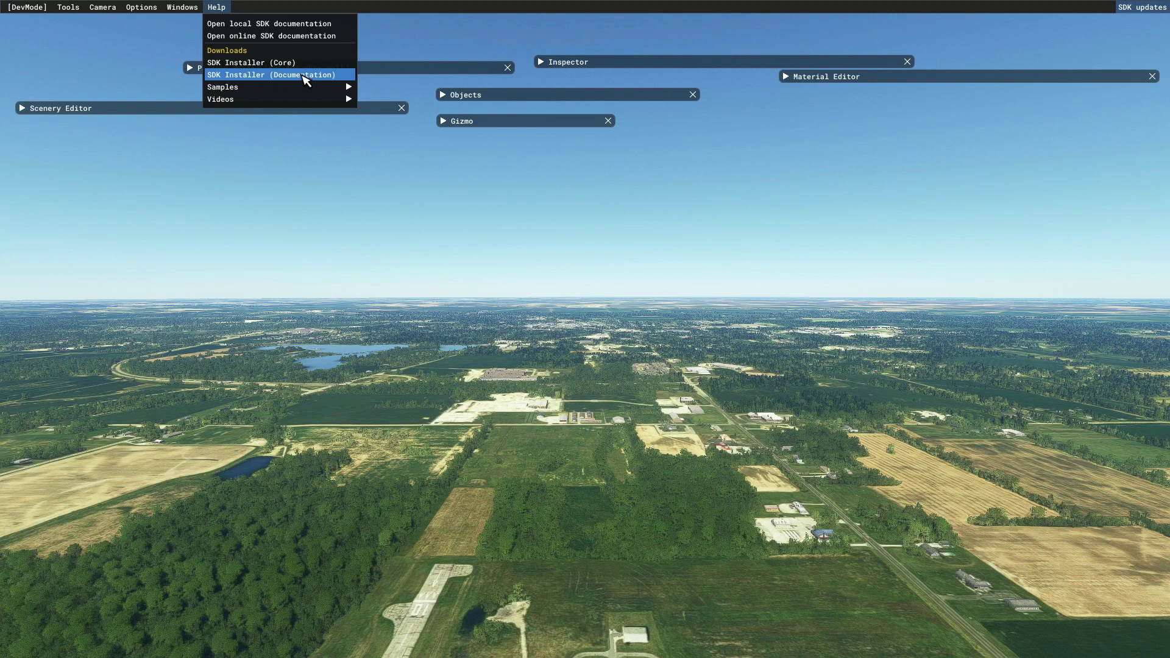
{"action": "mouse_move", "coordinate": [240, 93]}
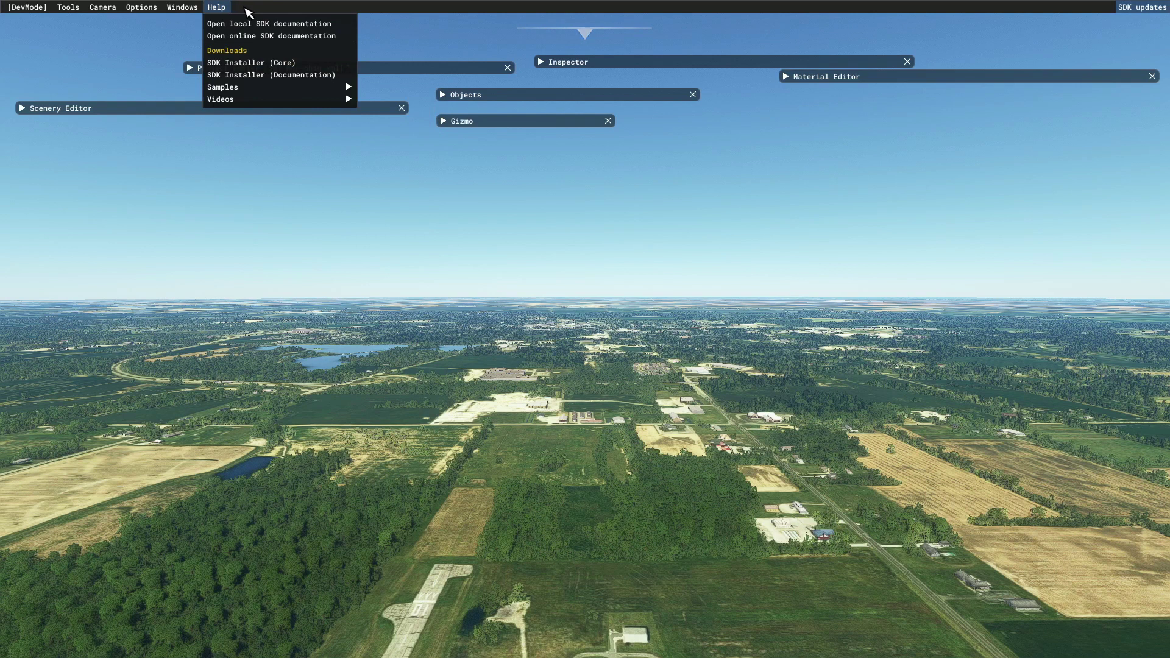
{"action": "left_click", "coordinate": [266, 10]}
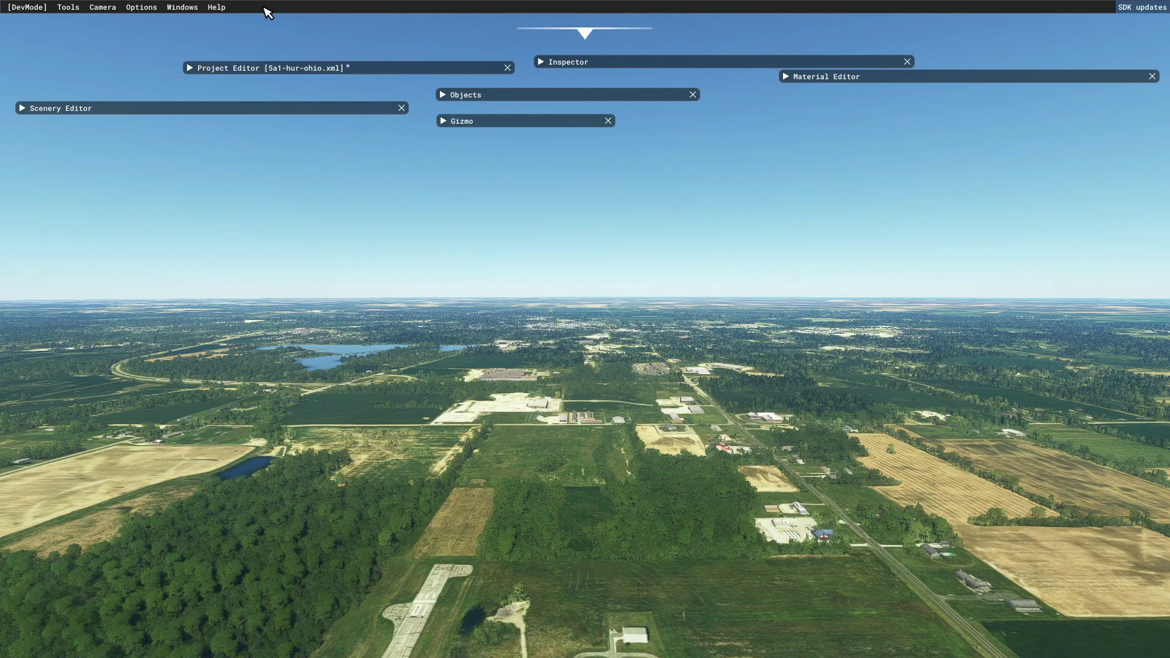
Look over the available developer tools, from the Project Editor to Packages and Screenshot, without opening any
{"action": "left_click", "coordinate": [75, 8]}
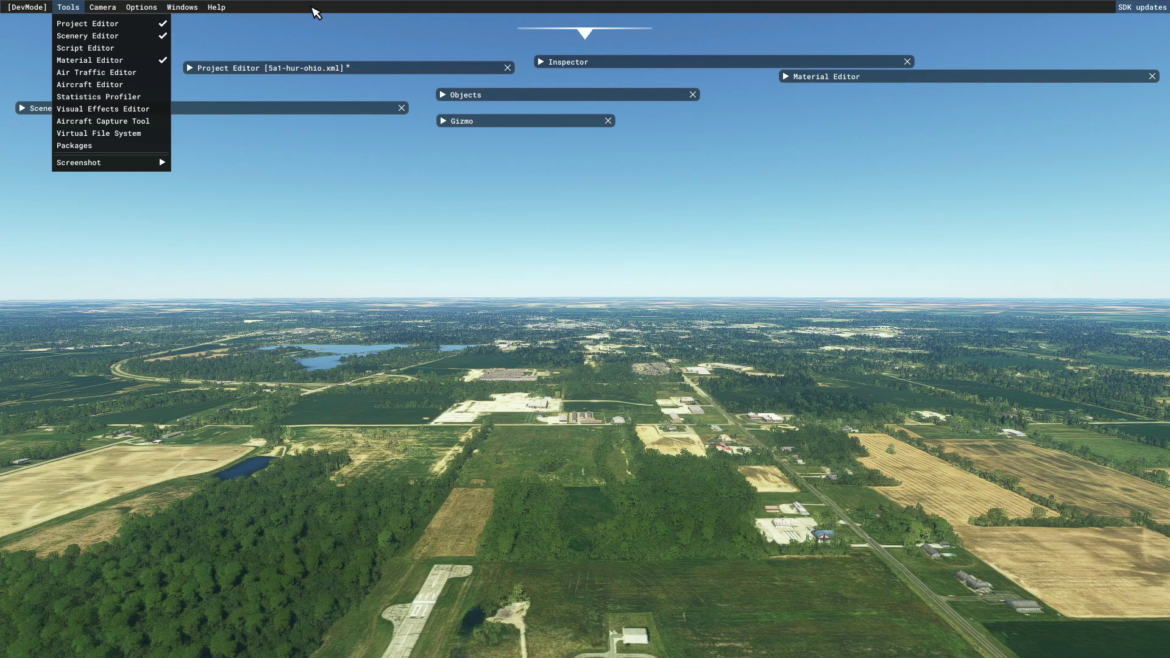
{"action": "left_click", "coordinate": [314, 11]}
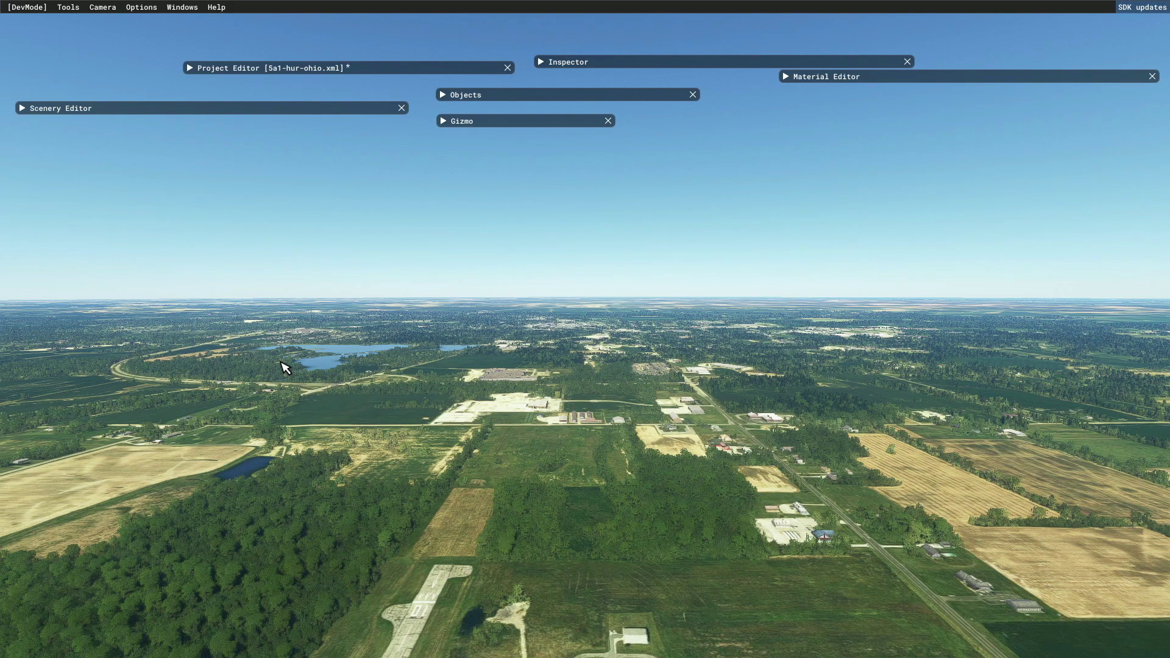
{"action": "scroll", "coordinate": [311, 369], "scroll_direction": "up", "scroll_amount": 1}
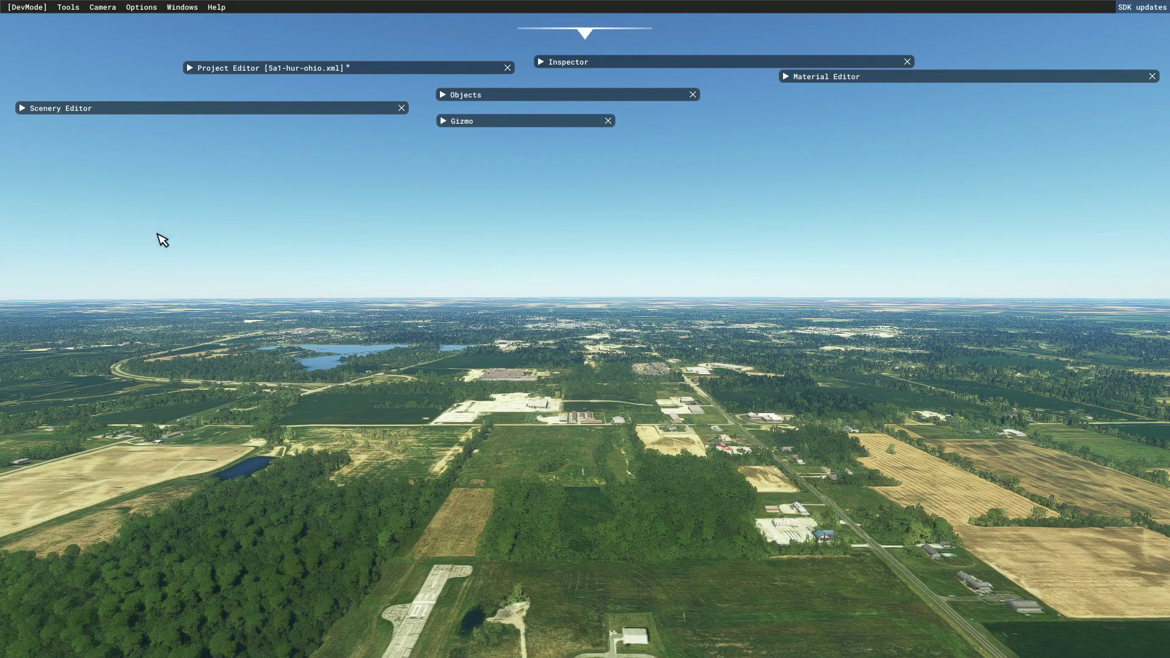